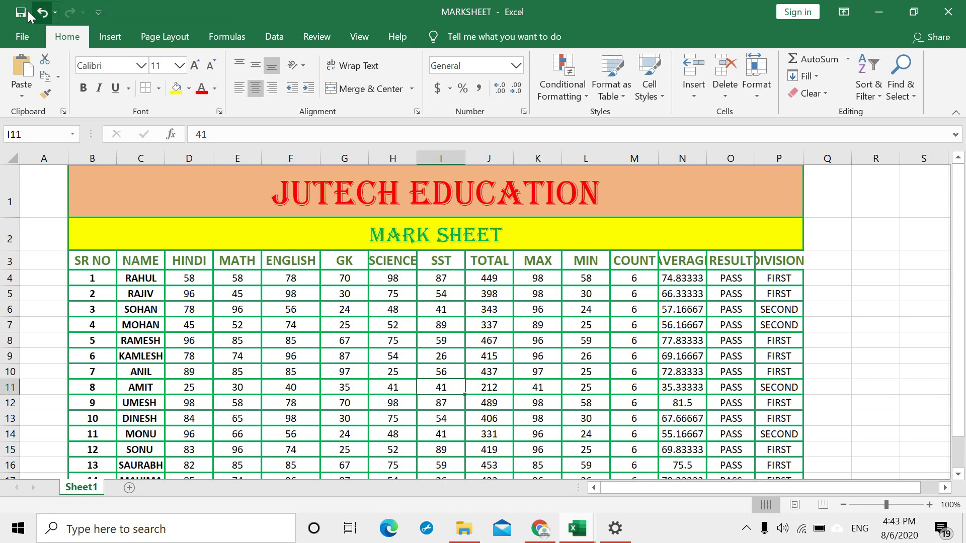
# Step: Add the Open and New commands to the Quick Access Toolbar
pyautogui.click(99, 13)
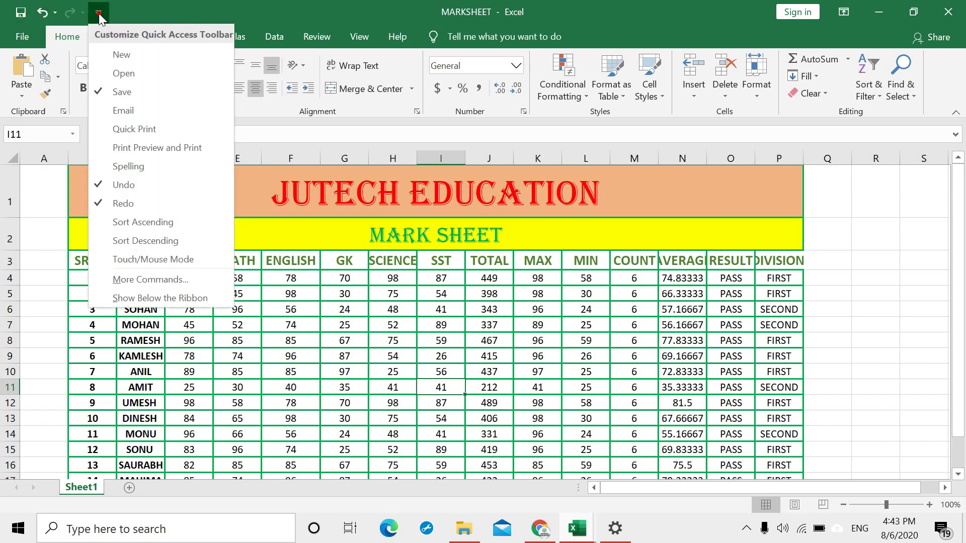
pyautogui.click(134, 74)
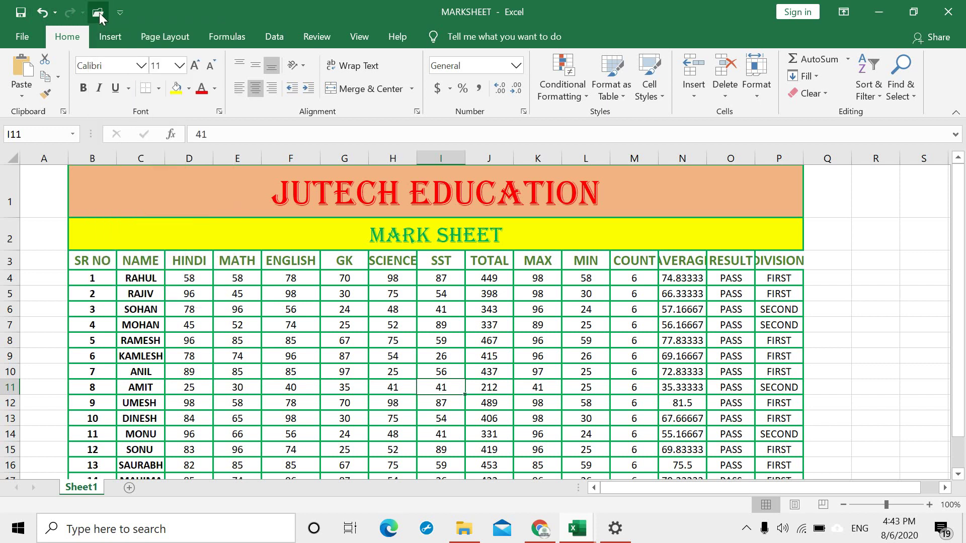
pyautogui.click(119, 13)
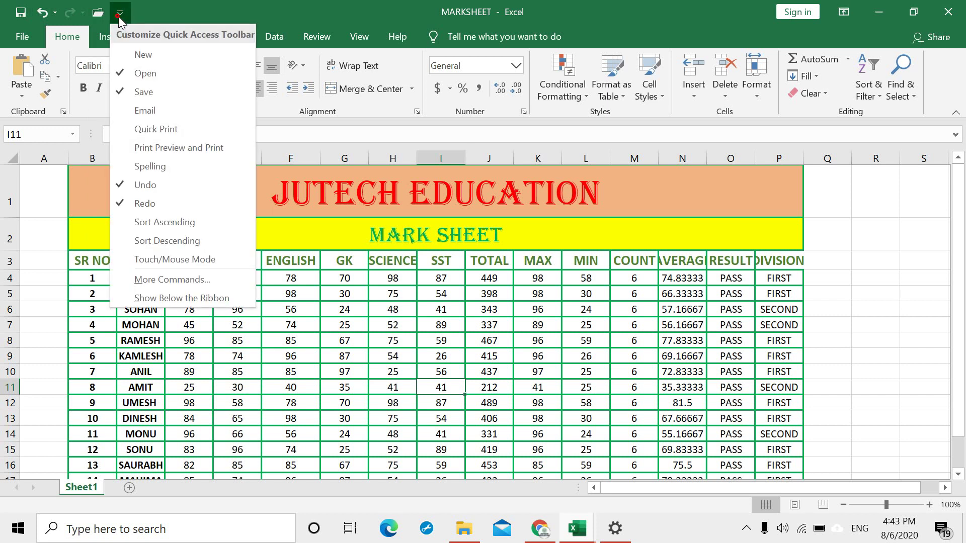
pyautogui.click(149, 55)
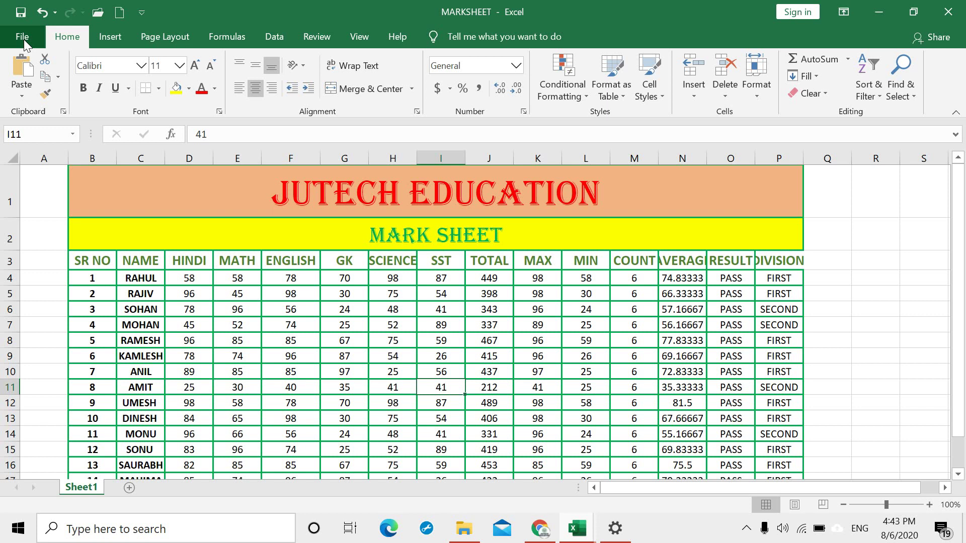
pyautogui.click(23, 39)
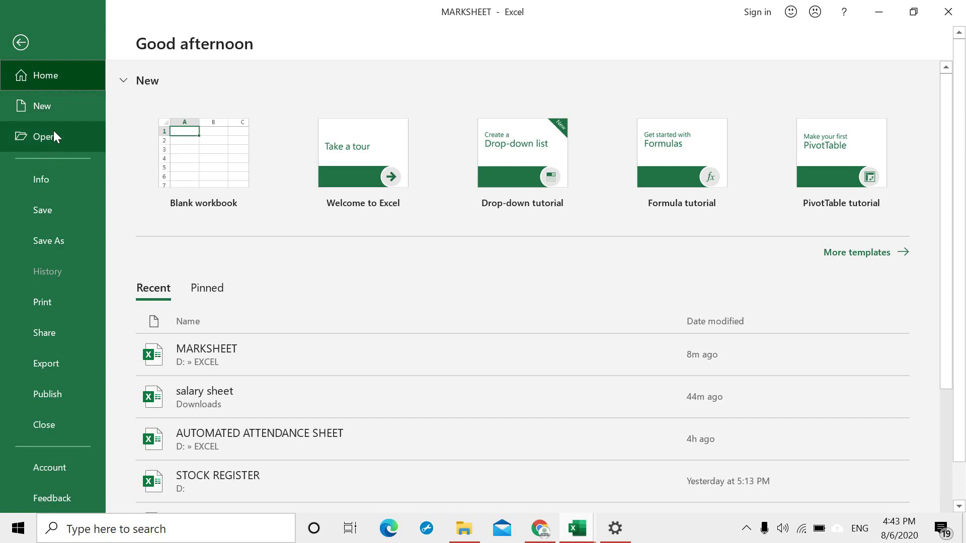
pyautogui.click(73, 213)
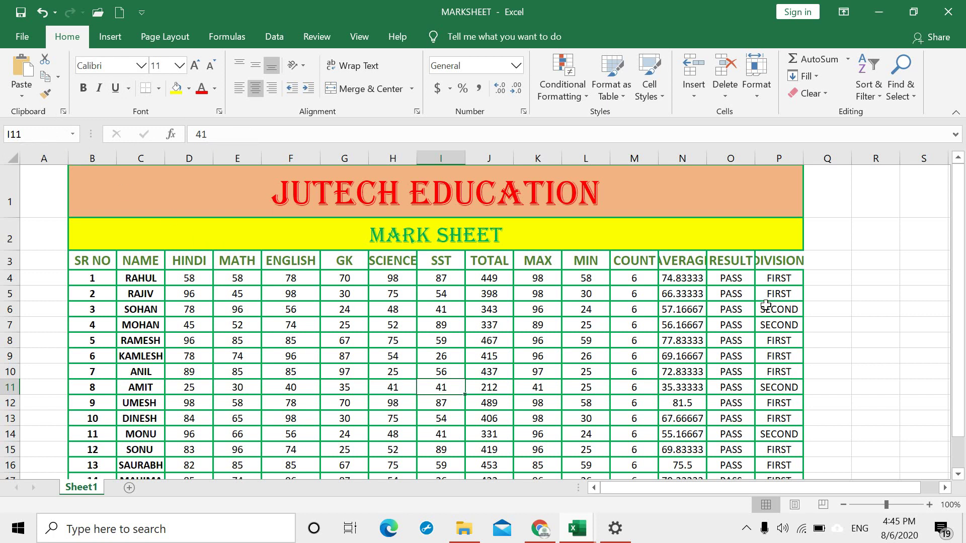
# Step: Enter 'name' in cell Q4, then check the AVERAGE formula in N4
pyautogui.click(840, 277)
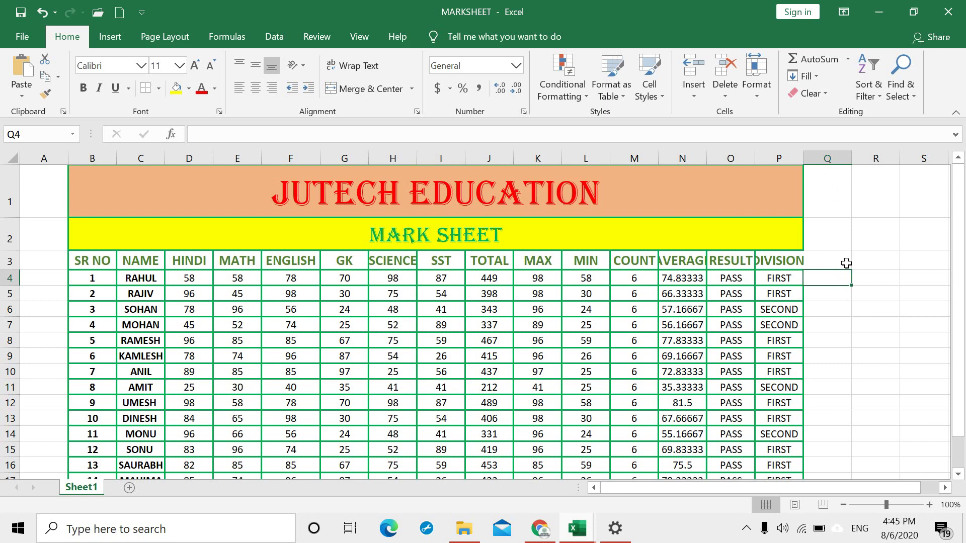
pyautogui.write('name')
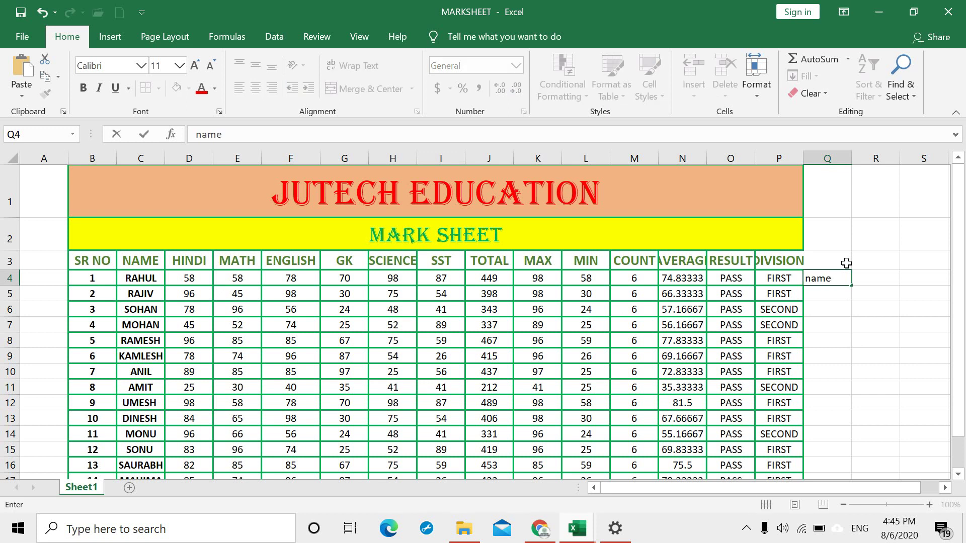
pyautogui.press('Return')
pyautogui.click(823, 279)
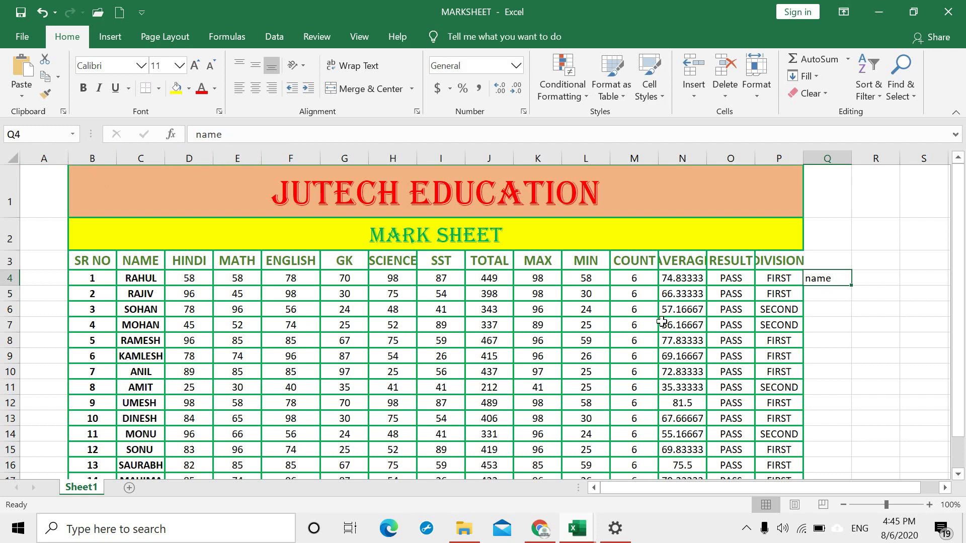
pyautogui.click(700, 280)
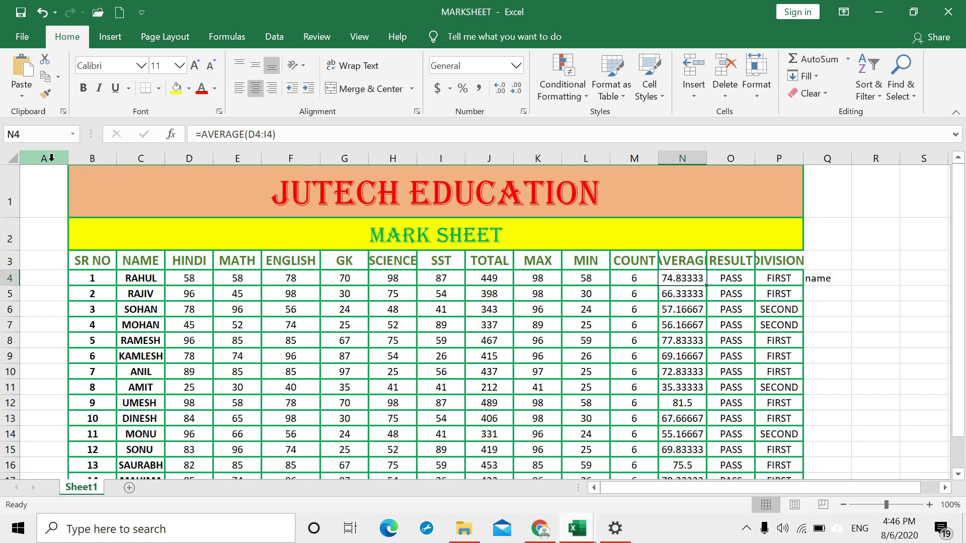
pyautogui.click(51, 158)
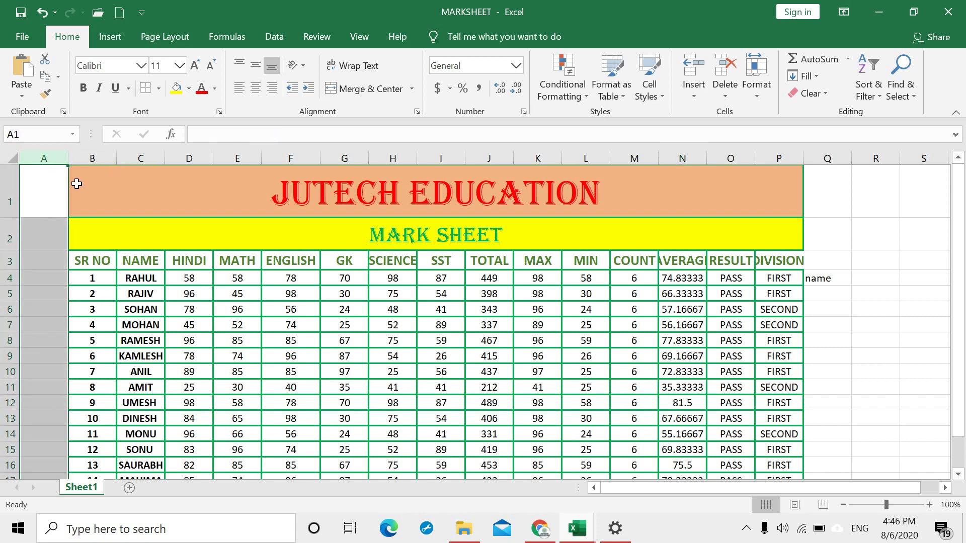
pyautogui.click(83, 183)
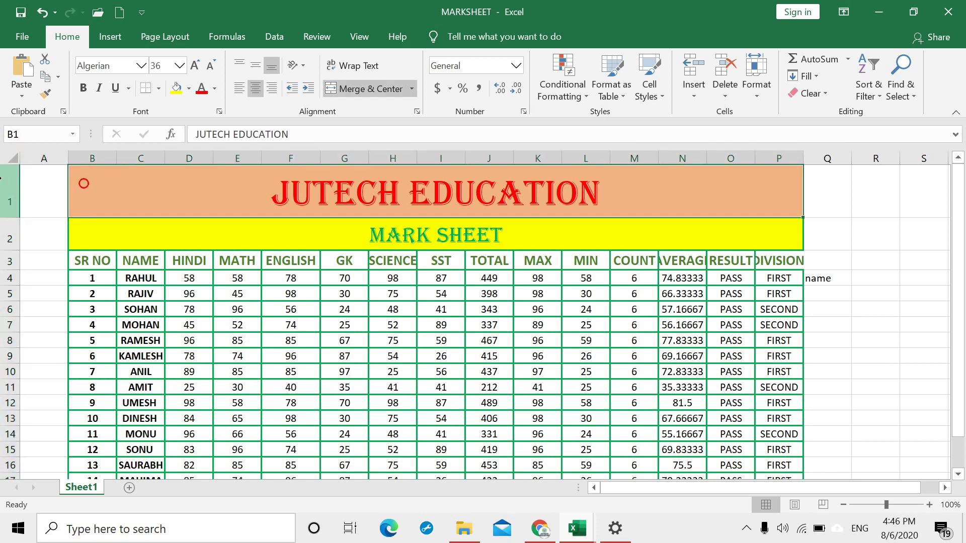
pyautogui.click(5, 185)
pyautogui.click(9, 234)
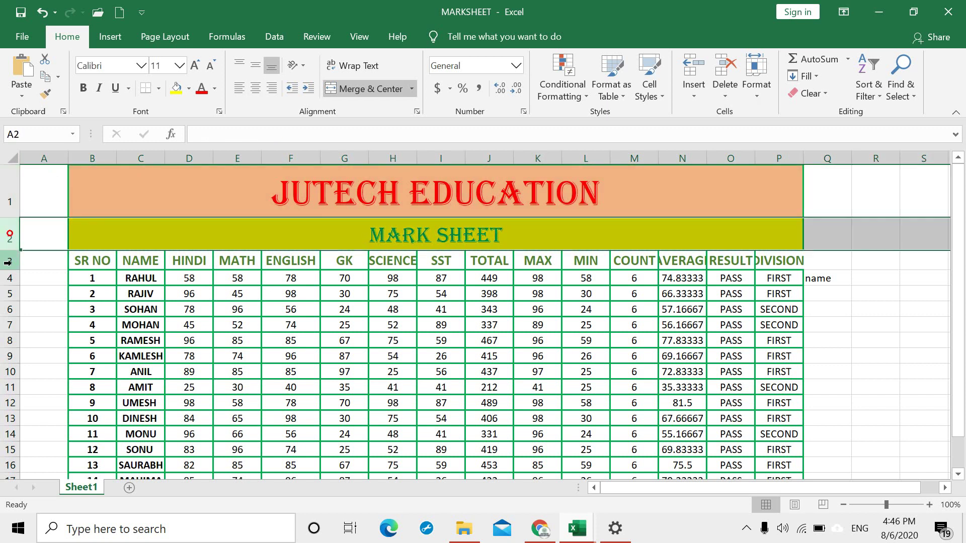
pyautogui.click(6, 263)
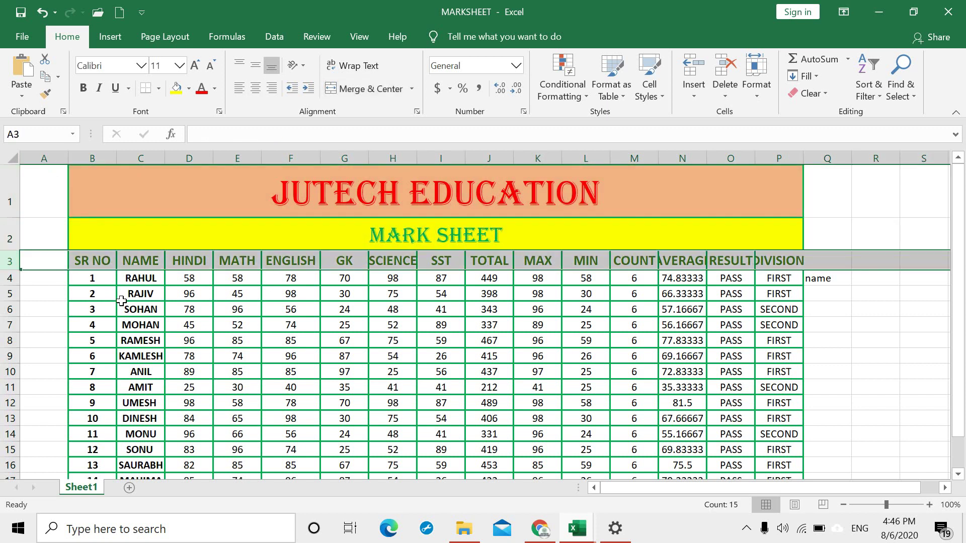
pyautogui.click(52, 278)
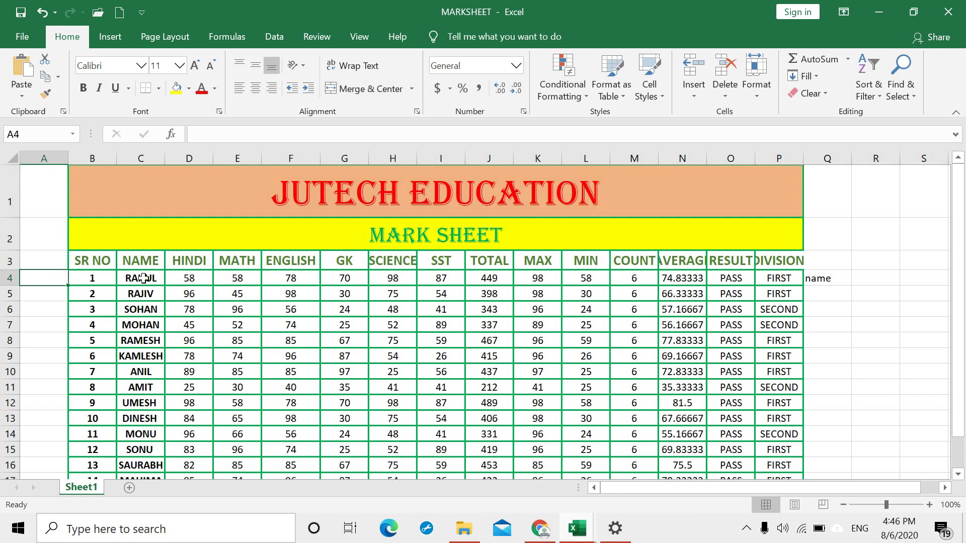
pyautogui.scroll(-2, 216, 274)
pyautogui.scroll(2, 227, 279)
pyautogui.click(879, 207)
pyautogui.click(854, 304)
pyautogui.click(846, 392)
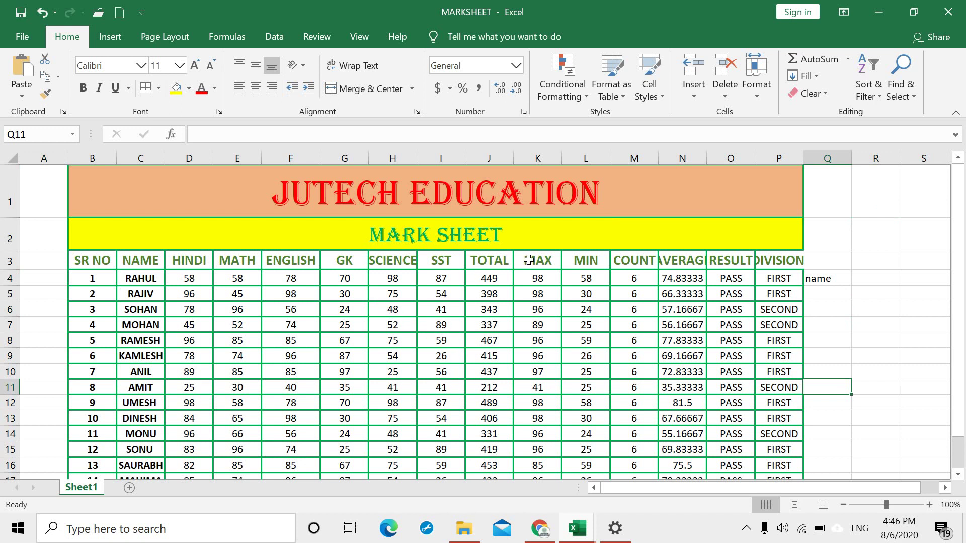
pyautogui.scroll(-4, 528, 261)
pyautogui.scroll(3, 401, 316)
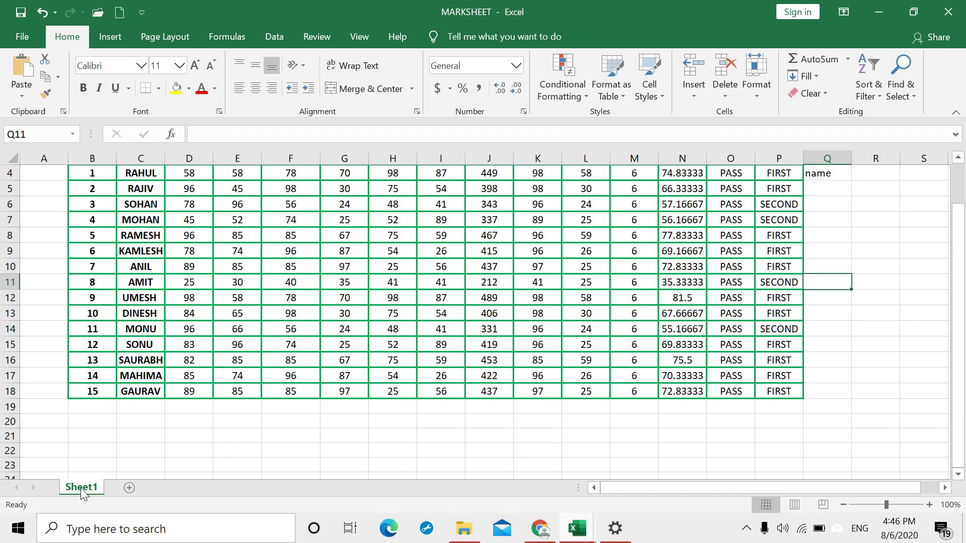
# Step: Insert two blank worksheets, Sheet2 and Sheet3, and return to Sheet1
pyautogui.click(129, 489)
pyautogui.click(174, 488)
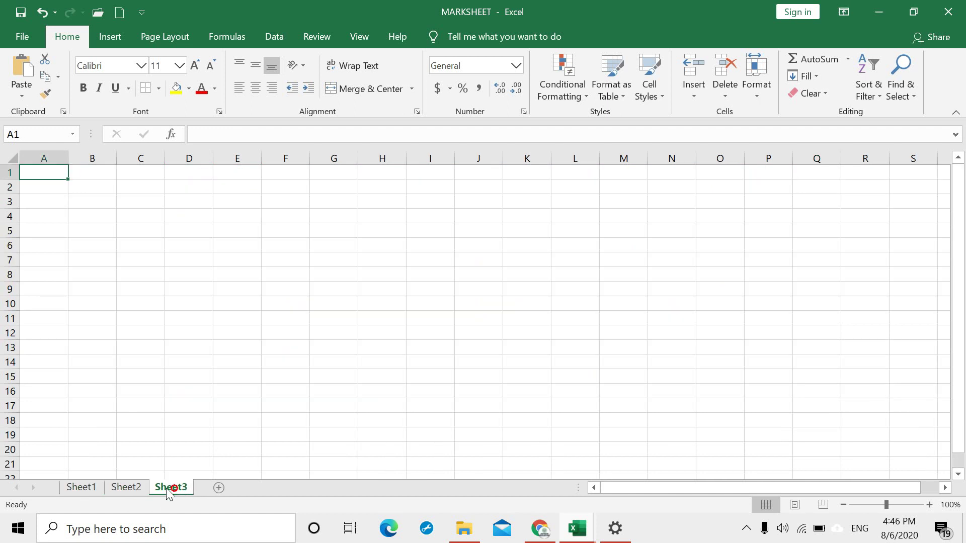
pyautogui.click(94, 487)
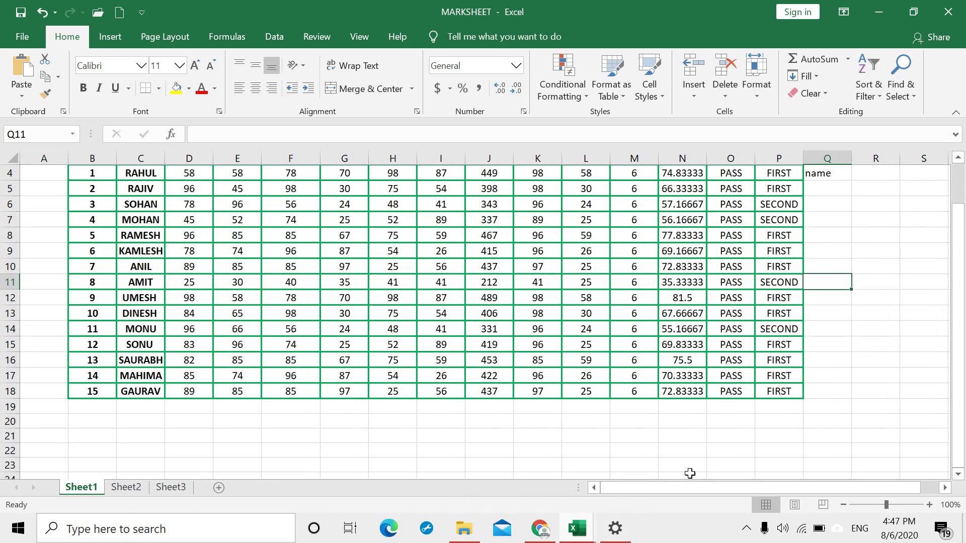
pyautogui.moveTo(702, 484); pyautogui.dragTo(690, 511)
pyautogui.moveTo(957, 381); pyautogui.dragTo(959, 327)
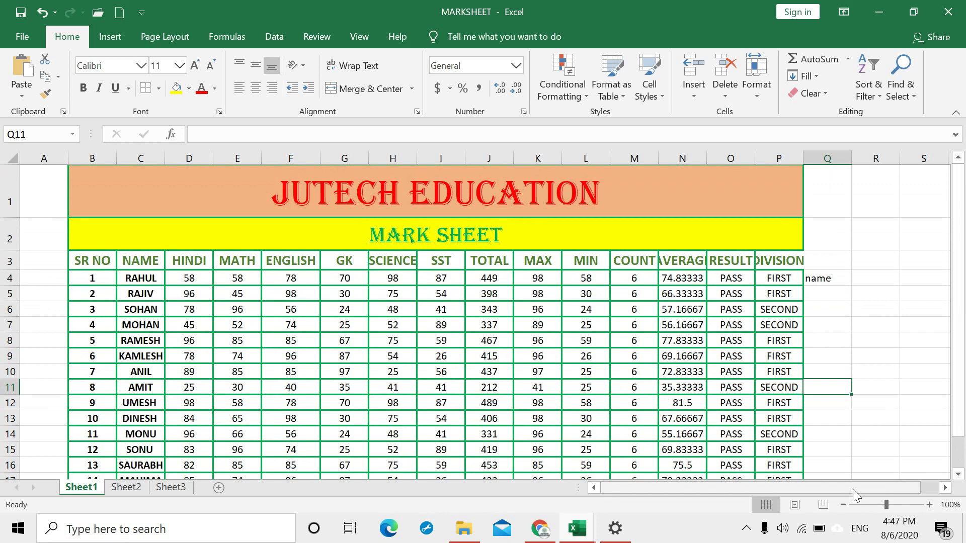
pyautogui.moveTo(740, 491); pyautogui.dragTo(714, 493)
pyautogui.moveTo(963, 322); pyautogui.dragTo(964, 333)
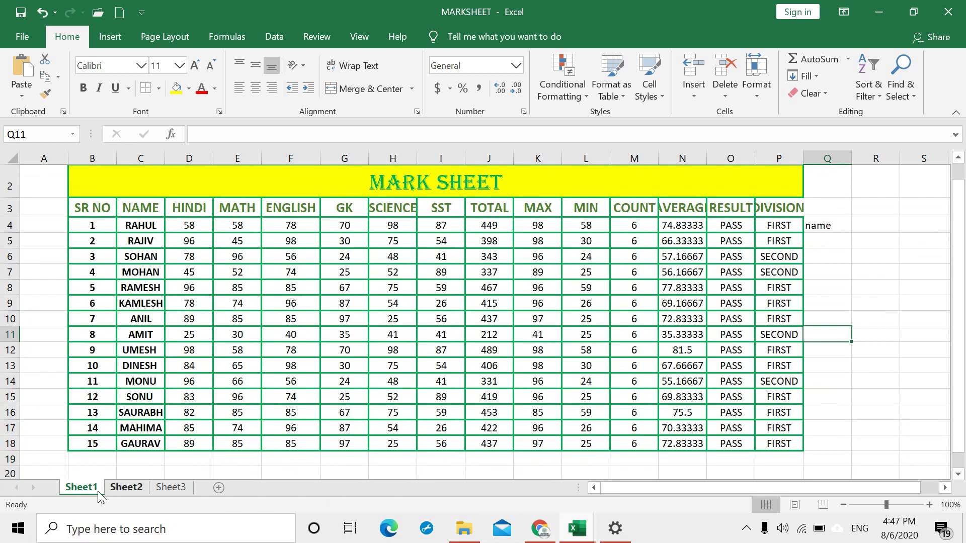
# Step: Select F16 and set the zoom to 110%, two steps out then three in
pyautogui.click(284, 415)
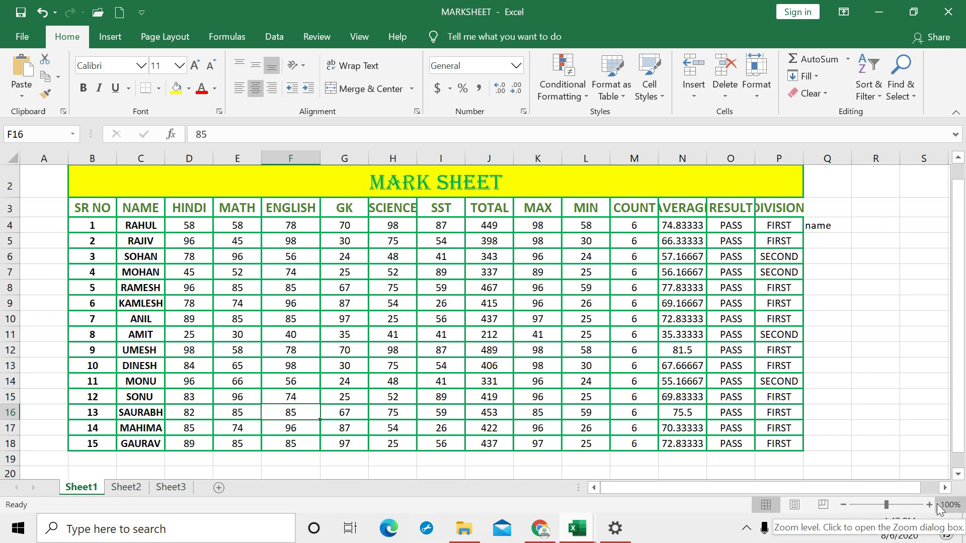
pyautogui.click(844, 505)
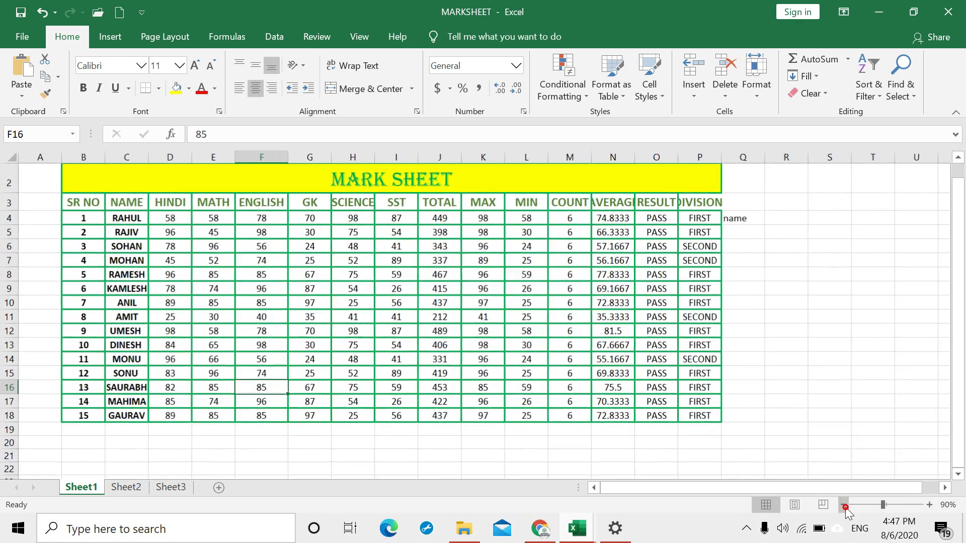
pyautogui.click(844, 505)
pyautogui.click(928, 505)
pyautogui.click(929, 505)
pyautogui.click(928, 505)
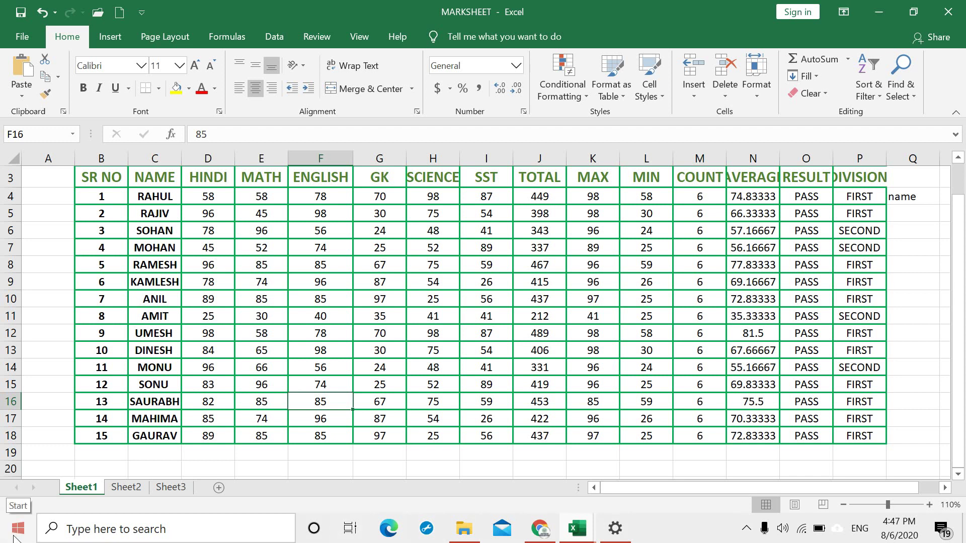
pyautogui.click(17, 534)
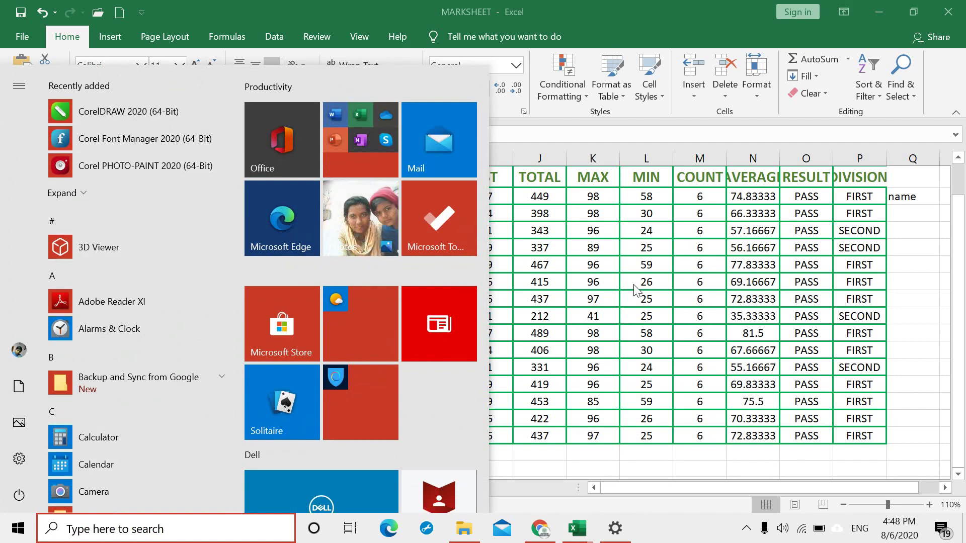
pyautogui.click(662, 305)
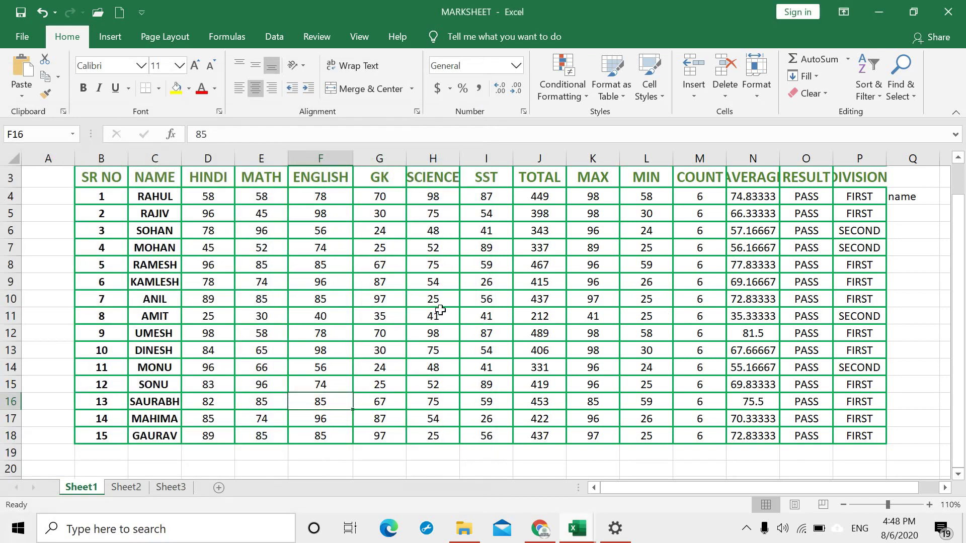
pyautogui.scroll(1, 419, 288)
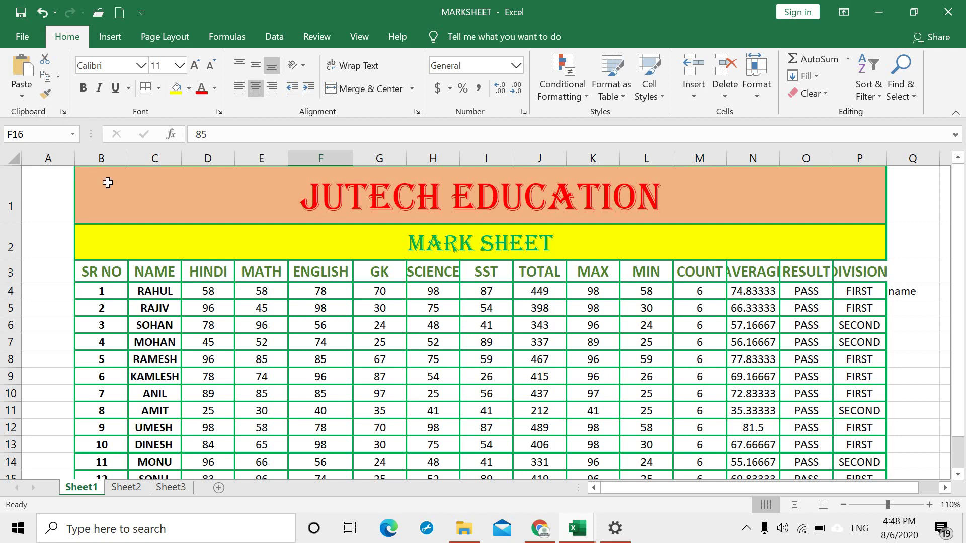
# Step: Copy the names DINESH through GAURAV from C13:C18 and paste them at C20
pyautogui.scroll(-2, 192, 285)
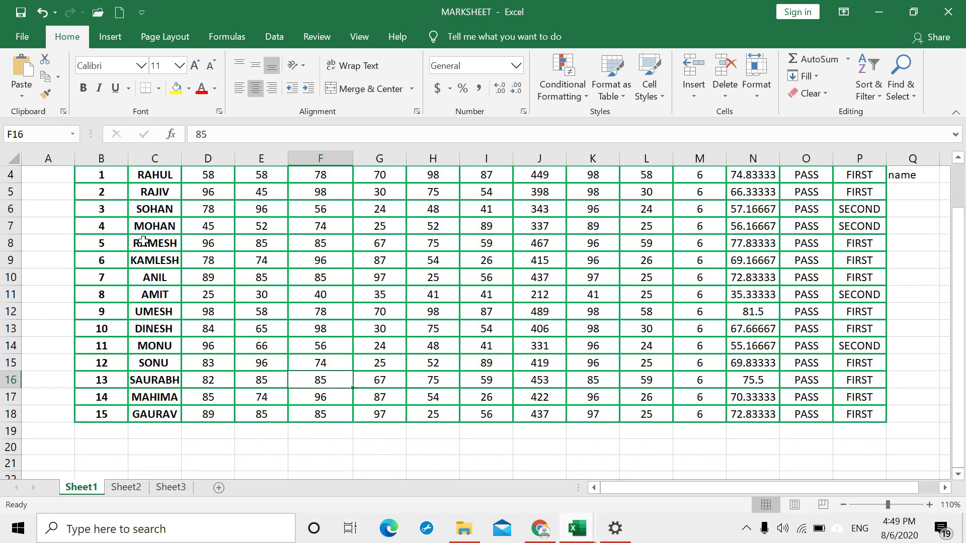
pyautogui.moveTo(152, 305); pyautogui.dragTo(166, 415)
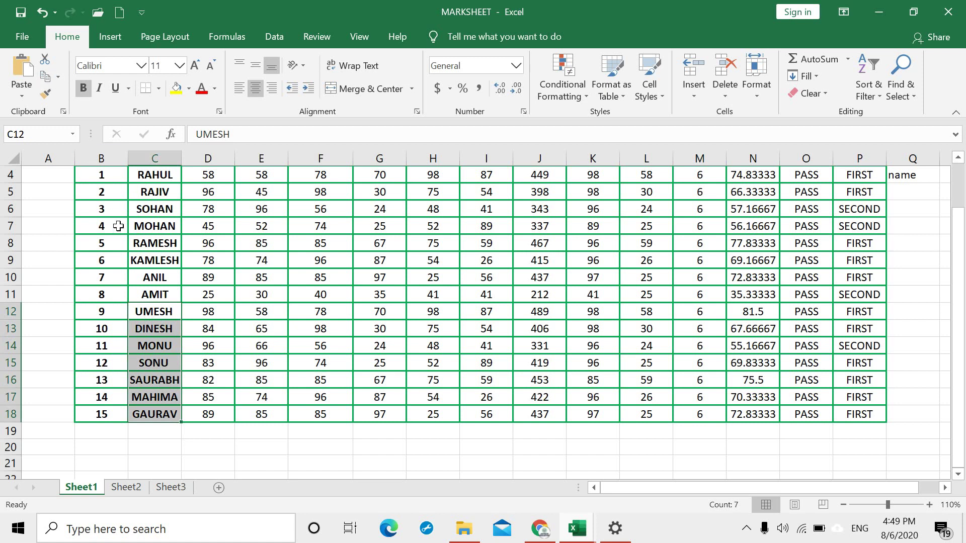
pyautogui.click(167, 332)
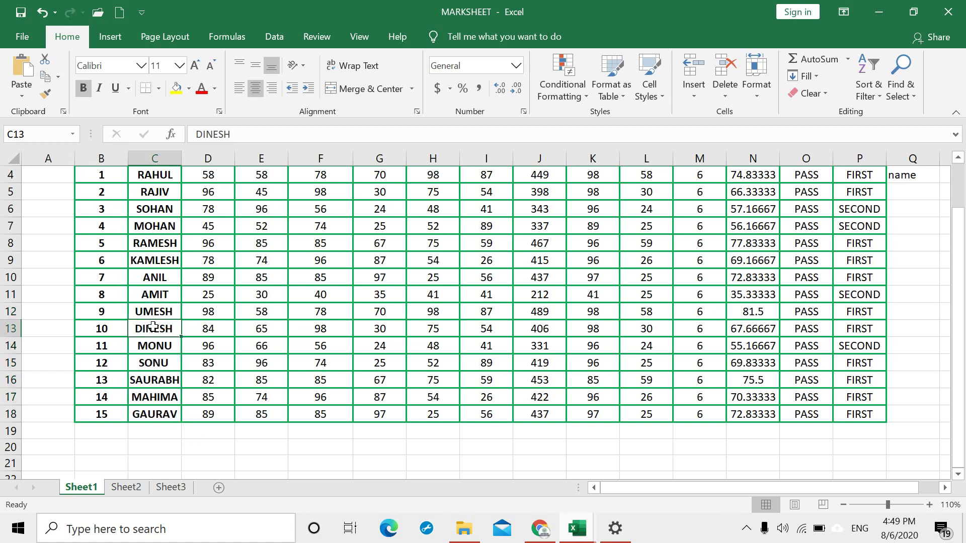
pyautogui.moveTo(154, 327); pyautogui.dragTo(155, 417)
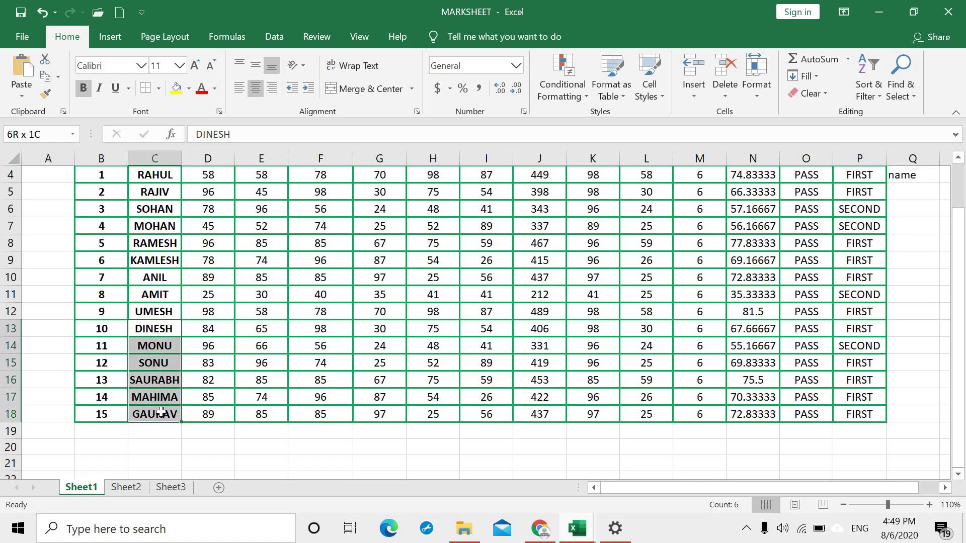
pyautogui.click(45, 76)
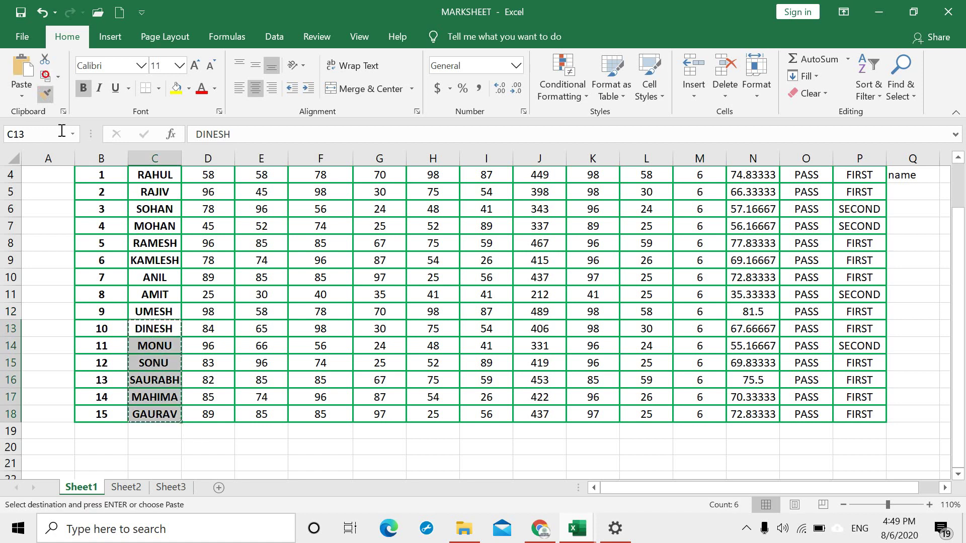
pyautogui.click(151, 448)
pyautogui.scroll(-1, 89, 222)
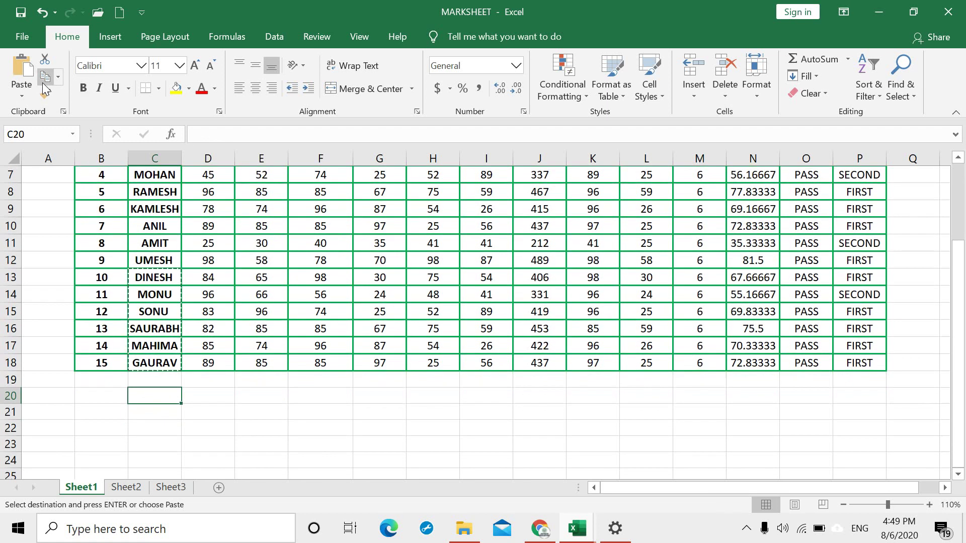
pyautogui.click(19, 68)
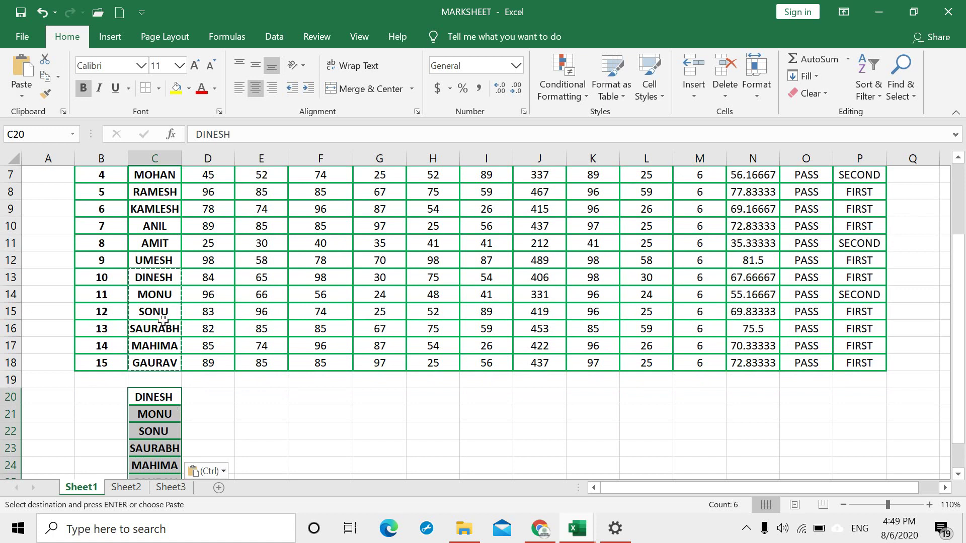
pyautogui.press('Escape')
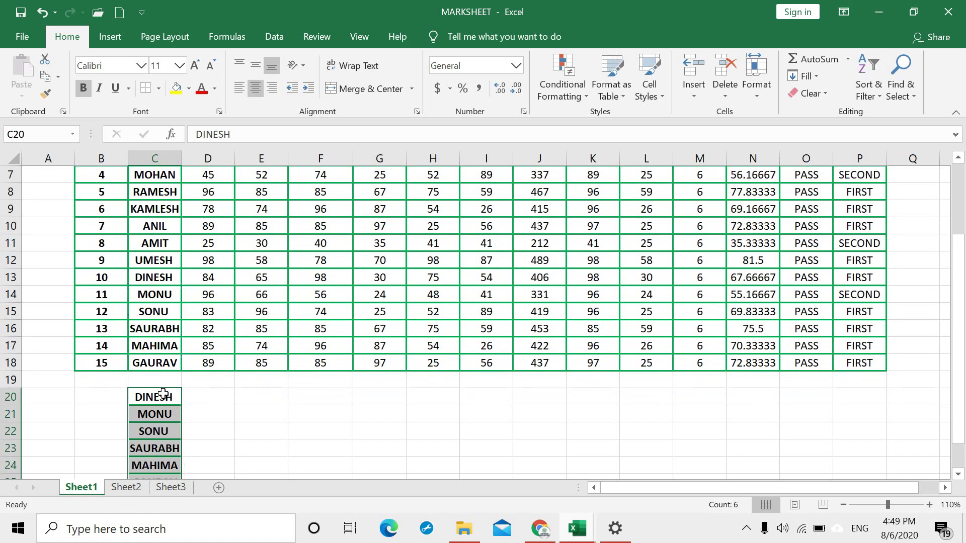
pyautogui.moveTo(156, 280); pyautogui.dragTo(161, 355)
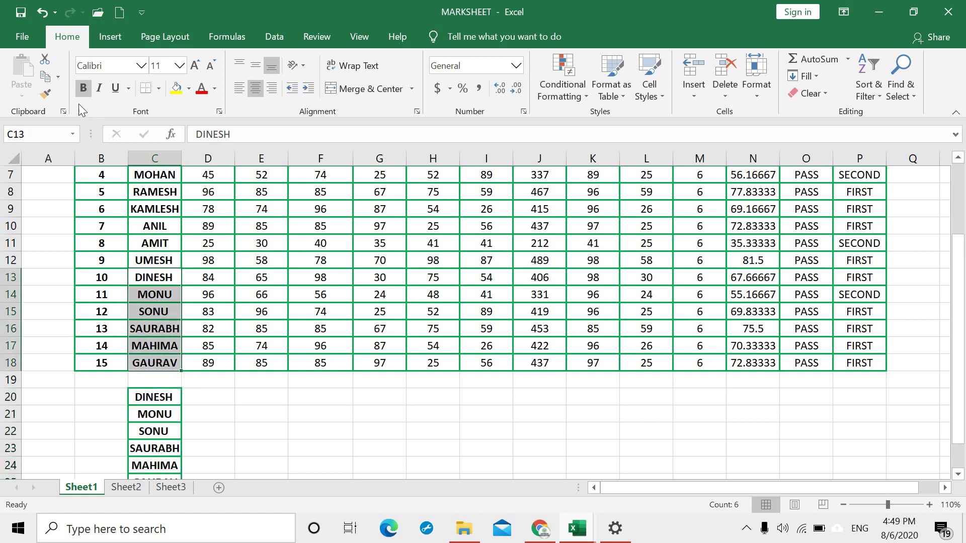
pyautogui.click(45, 60)
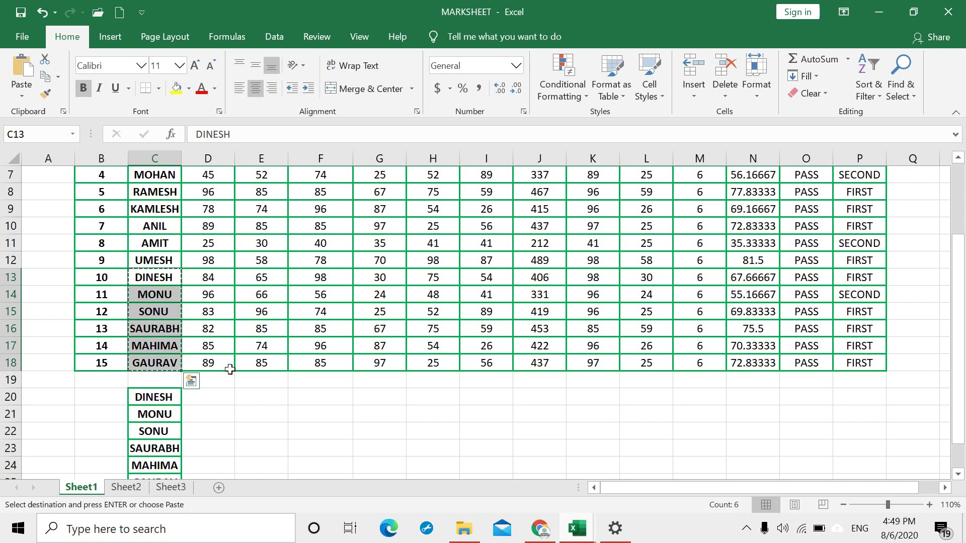
pyautogui.click(226, 396)
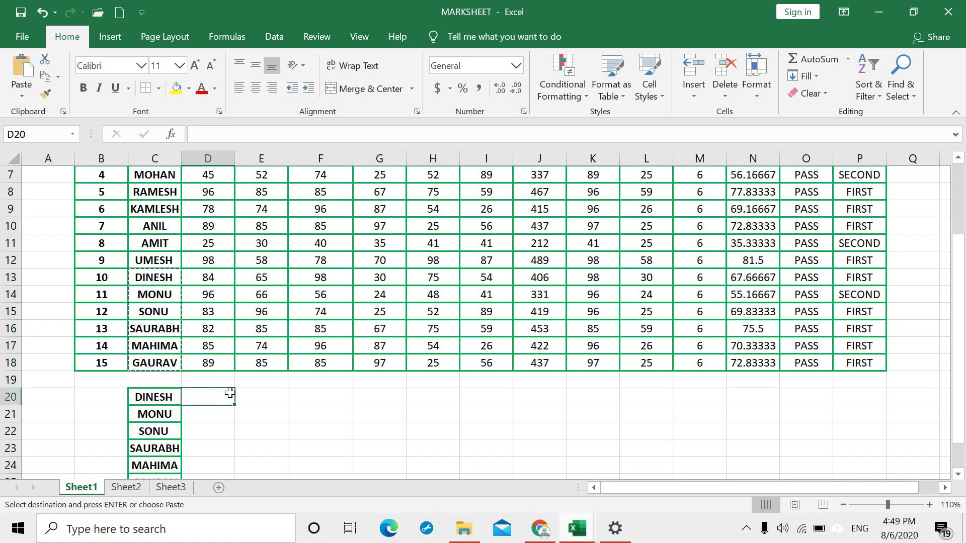
pyautogui.hotkey('ctrl', 'v')
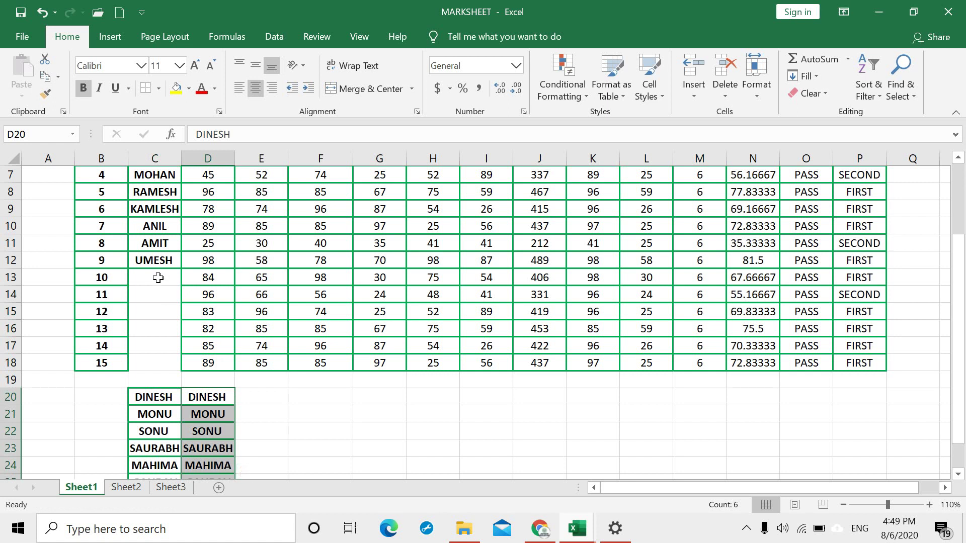
pyautogui.hotkey('ctrl', 'z')
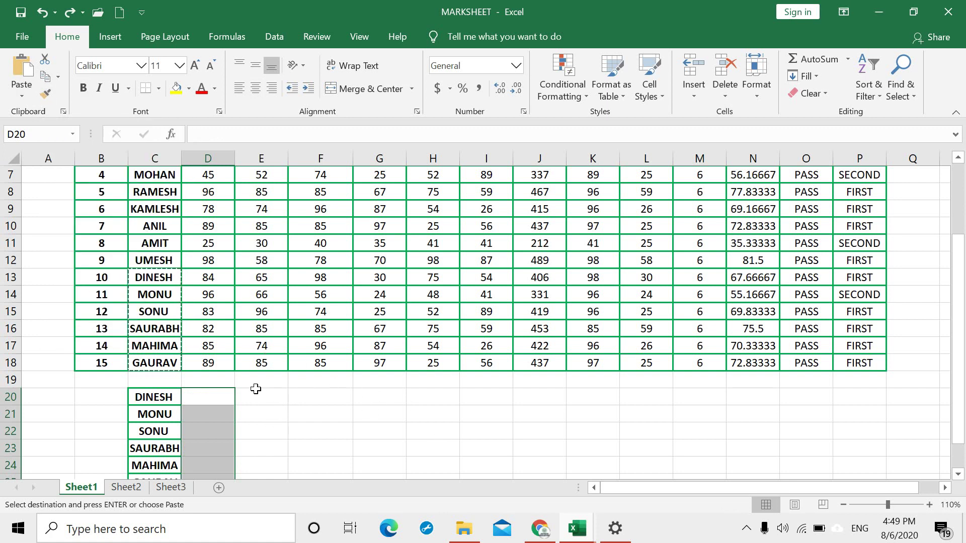
pyautogui.press('Escape')
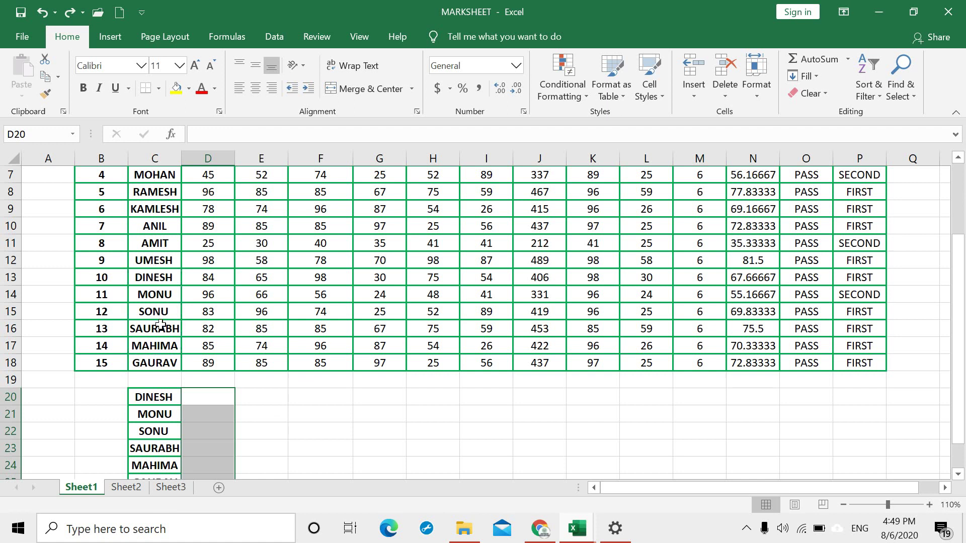
pyautogui.scroll(1, 160, 324)
pyautogui.click(155, 332)
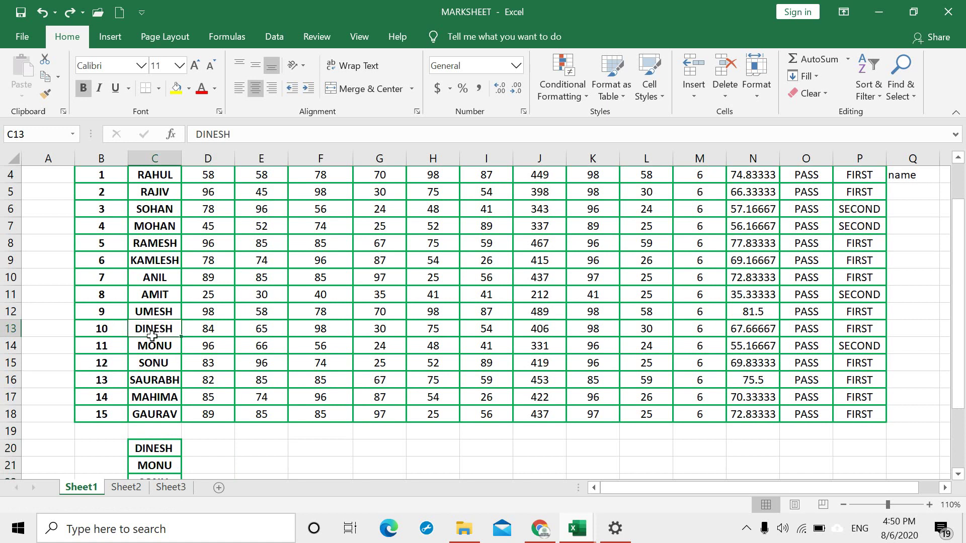
pyautogui.click(155, 350)
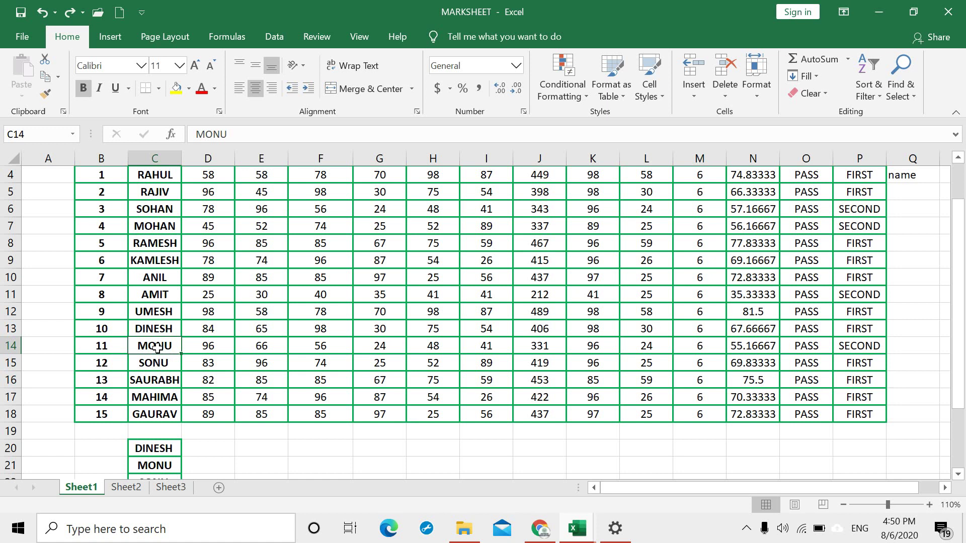
# Step: Format-paint MONU's name cell C14 onto his marks D14:G14 (96, 66, 56, 24)
pyautogui.click(47, 92)
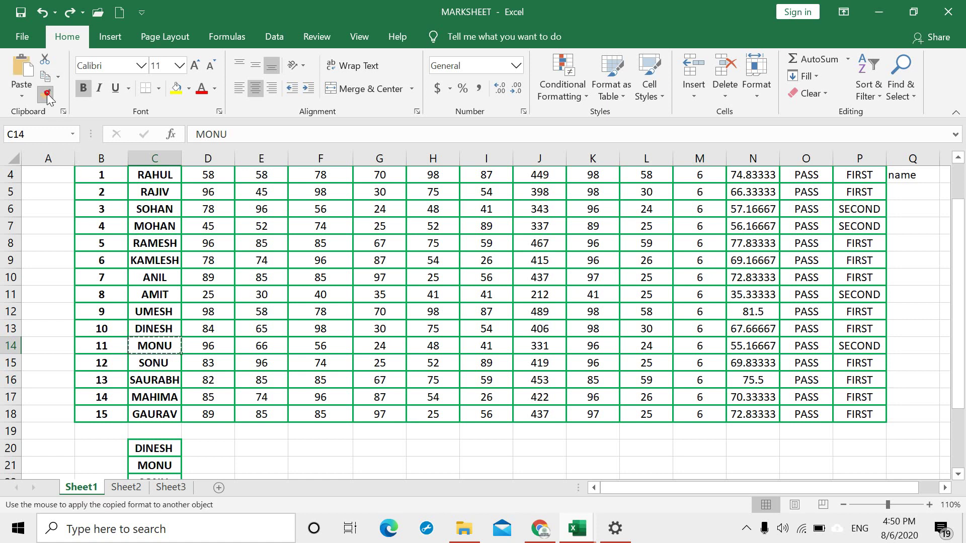
pyautogui.moveTo(201, 345); pyautogui.dragTo(383, 348)
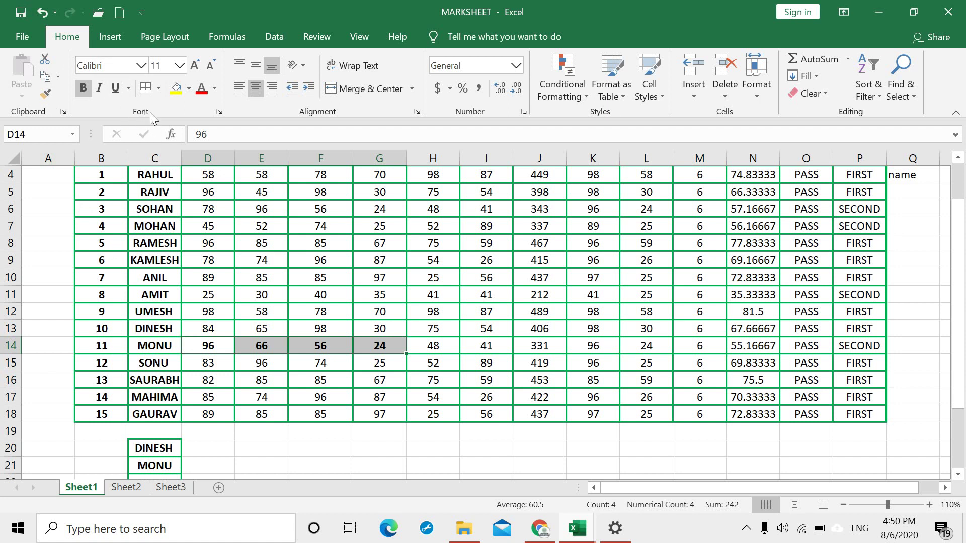
pyautogui.scroll(1, 209, 312)
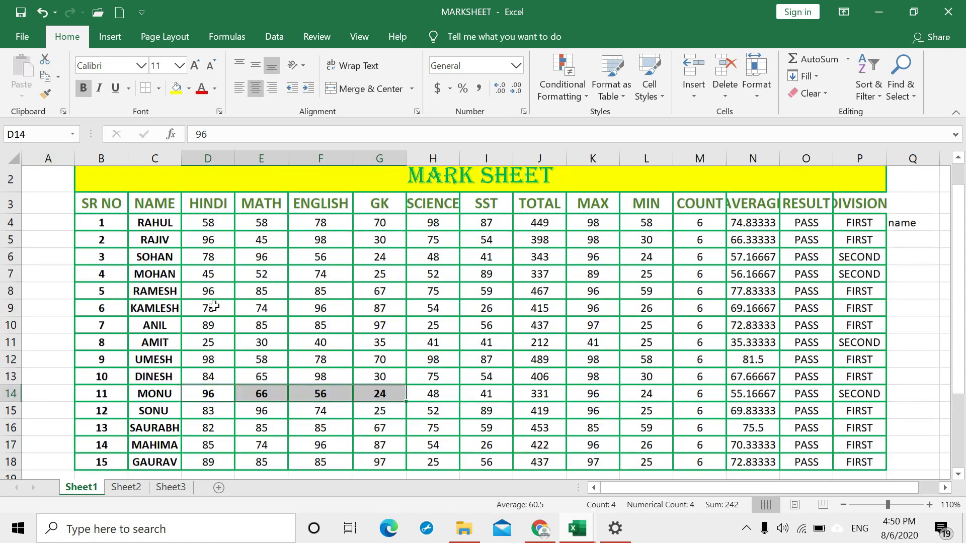
pyautogui.scroll(-3, 200, 396)
# Step: Delete entire rows 20–27 that held the pasted names
pyautogui.moveTo(110, 342); pyautogui.dragTo(209, 465)
pyautogui.rightClick(152, 398)
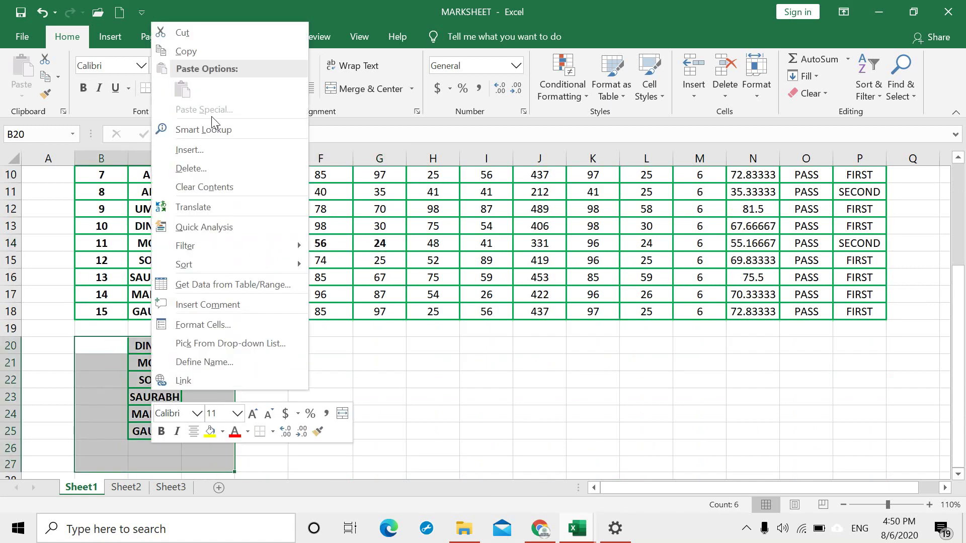
pyautogui.click(213, 170)
pyautogui.click(185, 170)
pyautogui.click(189, 215)
pyautogui.click(297, 392)
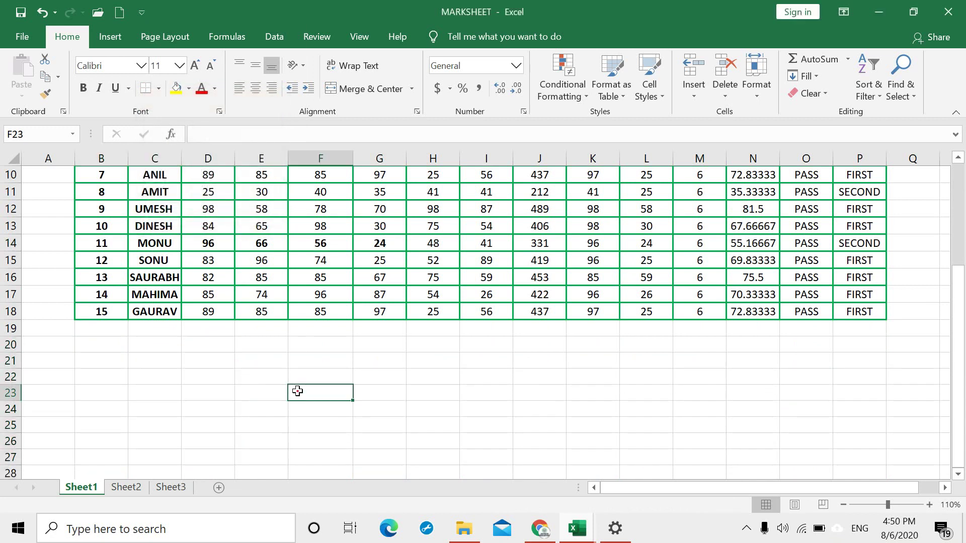
pyautogui.scroll(2, 227, 280)
pyautogui.scroll(1, 179, 342)
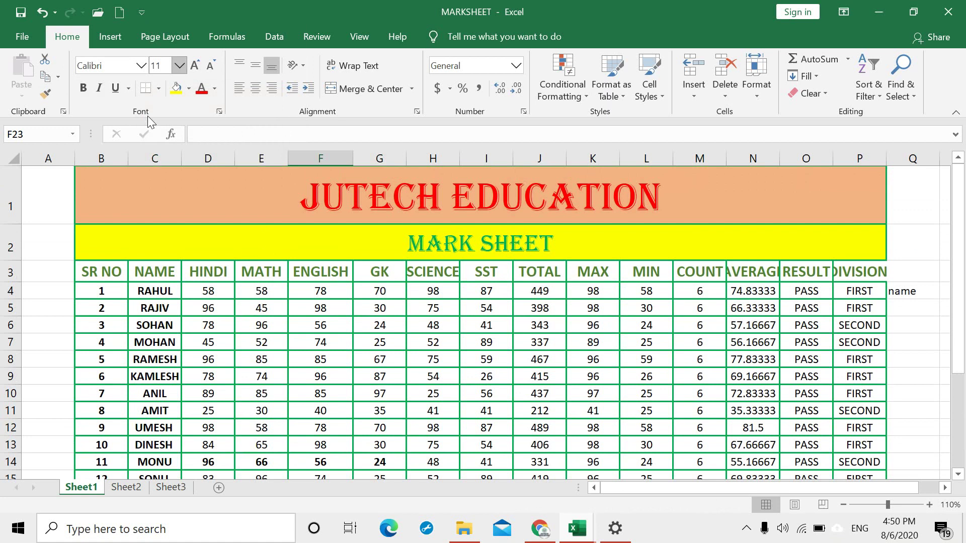
# Step: Set the B1 JUTECH EDUCATION and B2 MARK SHEET titles to Arial Rounded MT Bold
pyautogui.moveTo(96, 274); pyautogui.dragTo(654, 262)
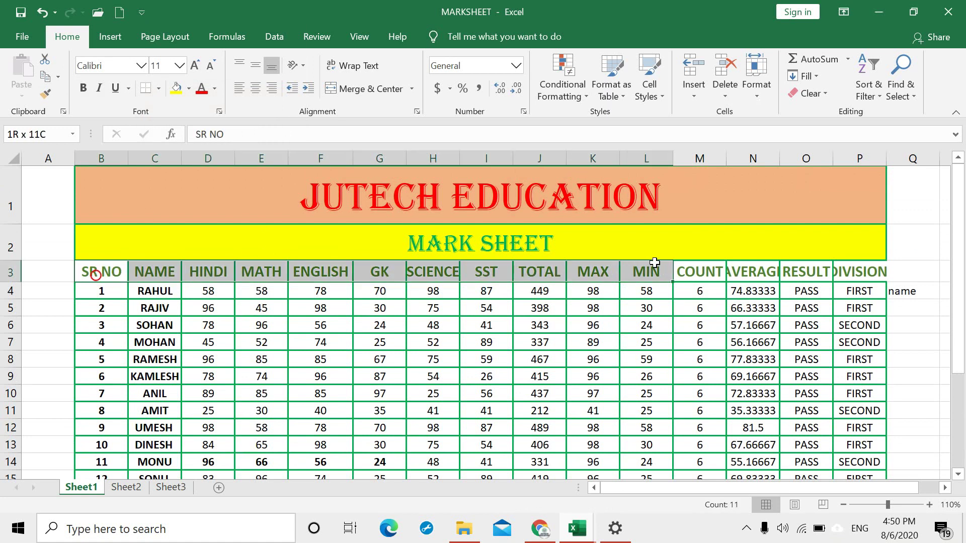
pyautogui.click(529, 186)
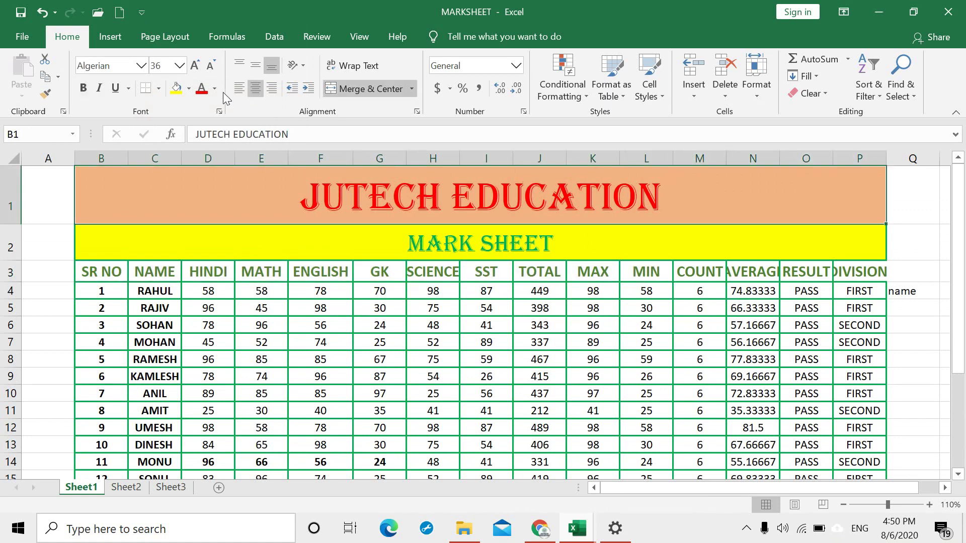
pyautogui.click(139, 66)
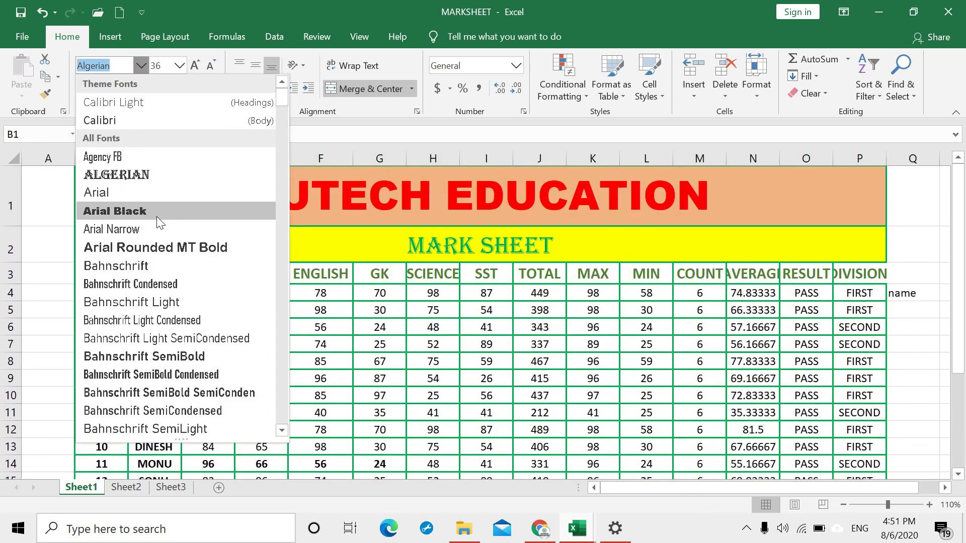
pyautogui.click(165, 254)
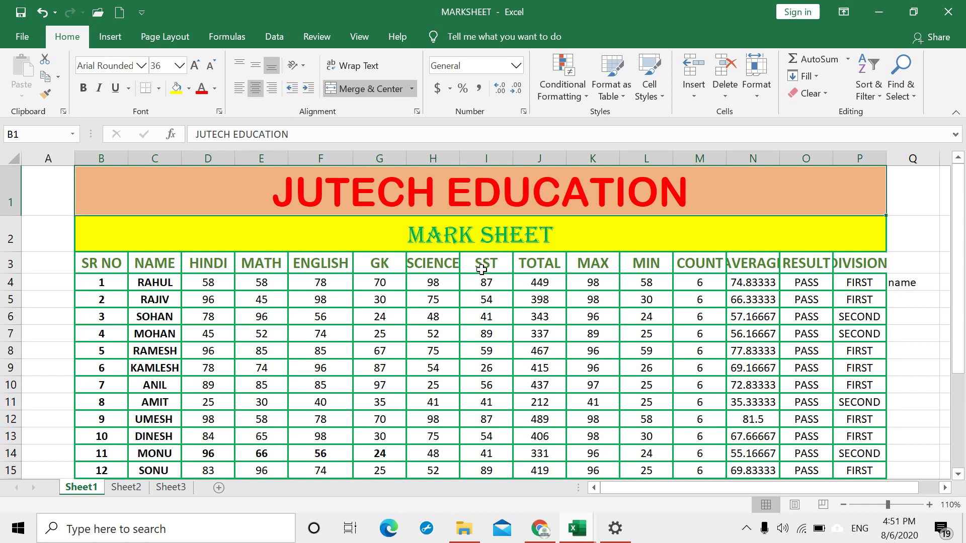
pyautogui.click(504, 233)
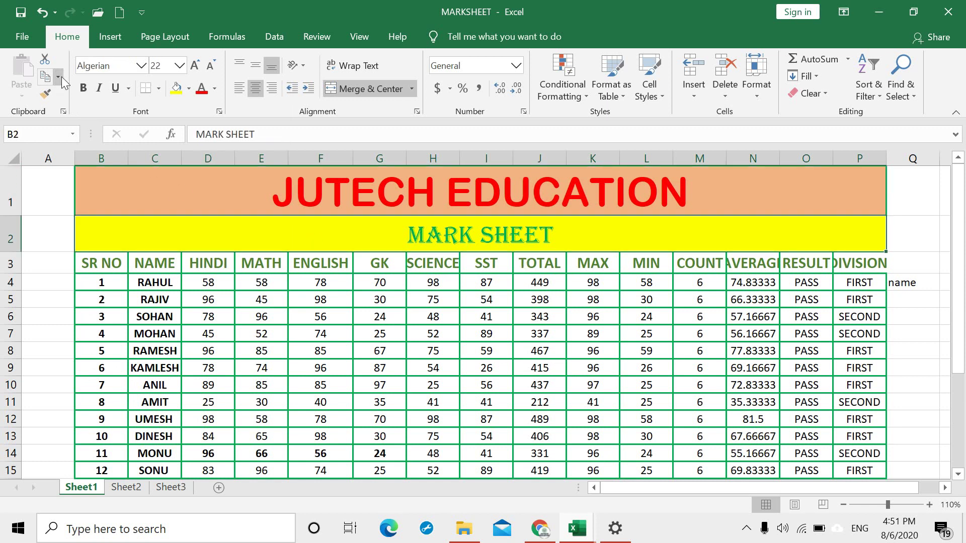
pyautogui.click(141, 66)
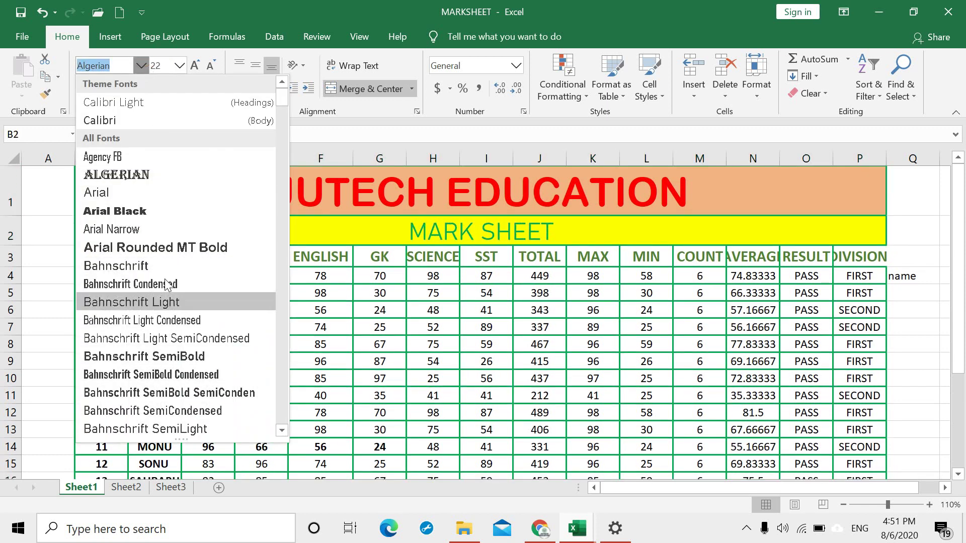
pyautogui.click(164, 250)
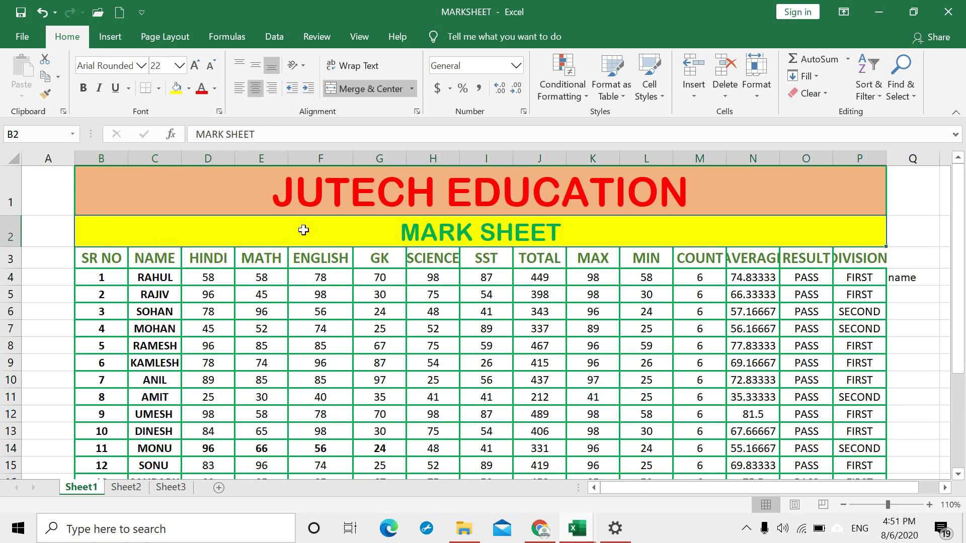
pyautogui.click(180, 66)
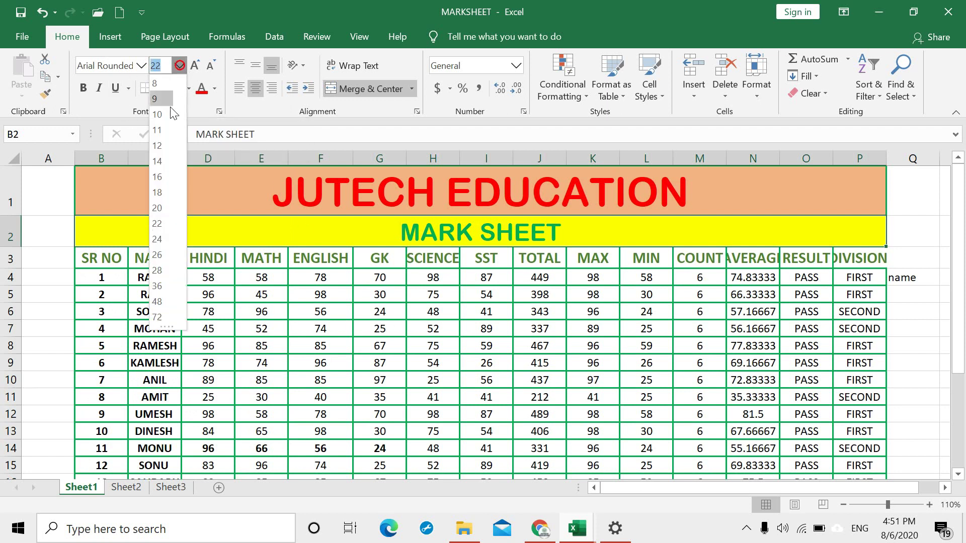
pyautogui.click(164, 239)
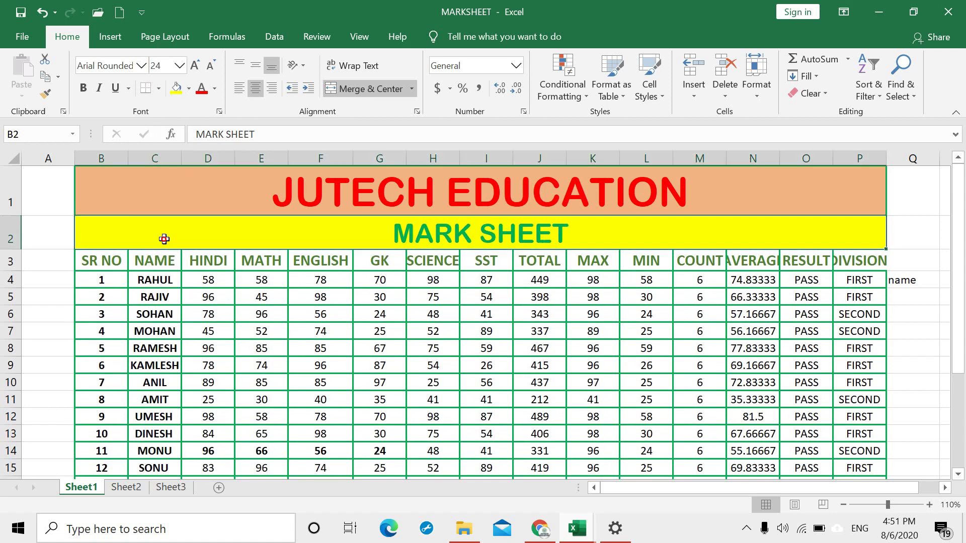
pyautogui.click(377, 199)
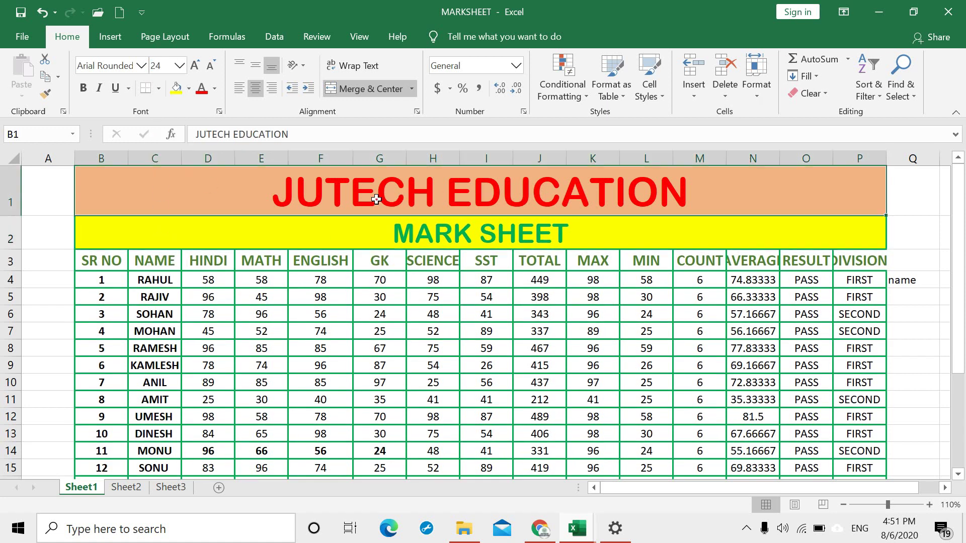
pyautogui.click(182, 66)
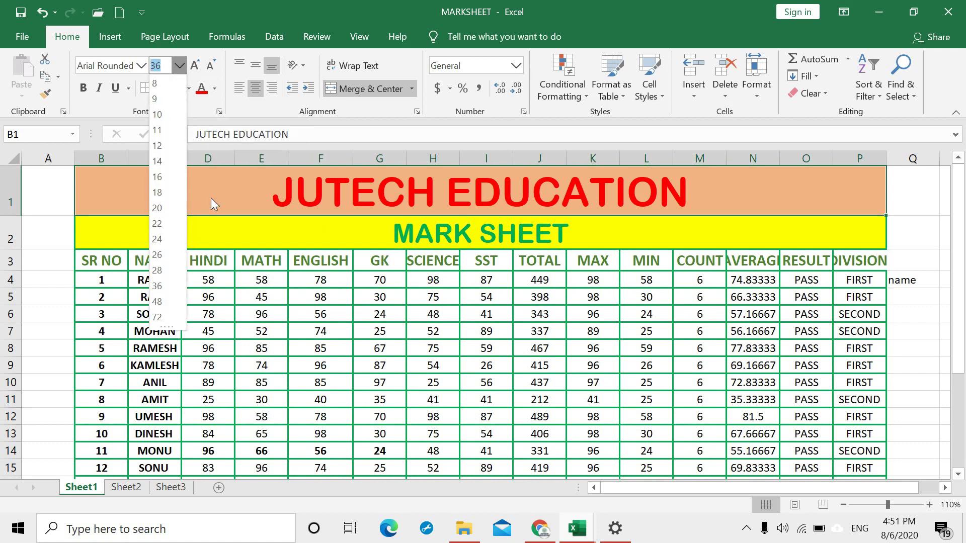
pyautogui.click(350, 176)
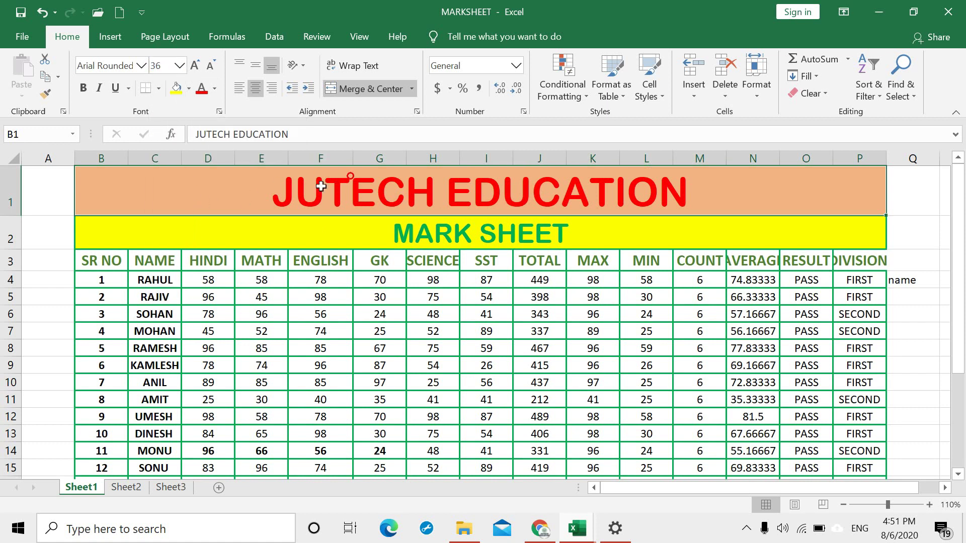
pyautogui.click(180, 66)
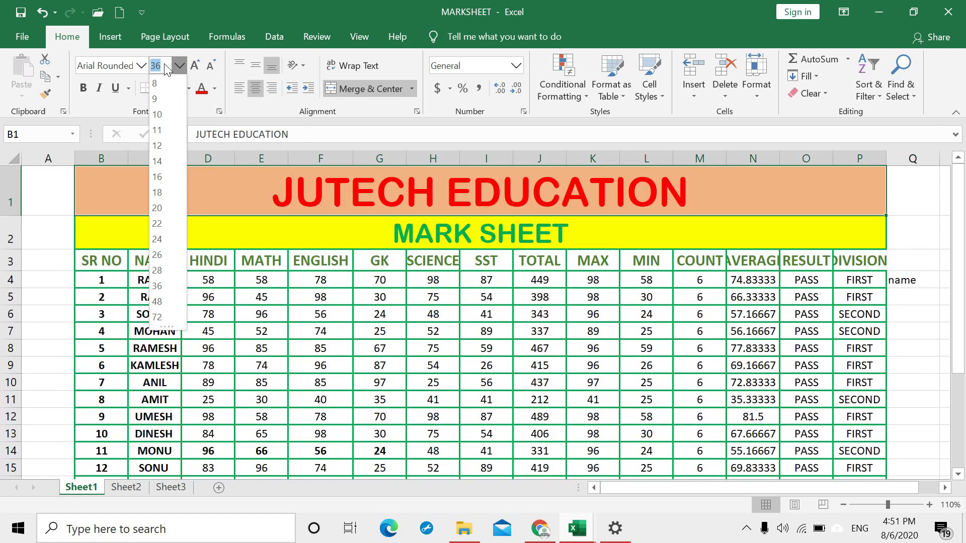
pyautogui.write('34')
pyautogui.press('Return')
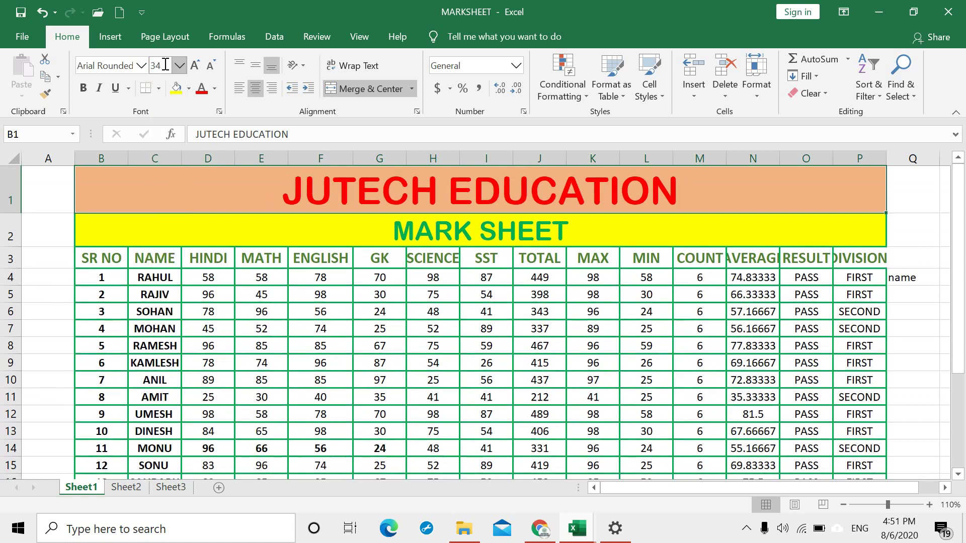
pyautogui.click(196, 66)
pyautogui.click(195, 66)
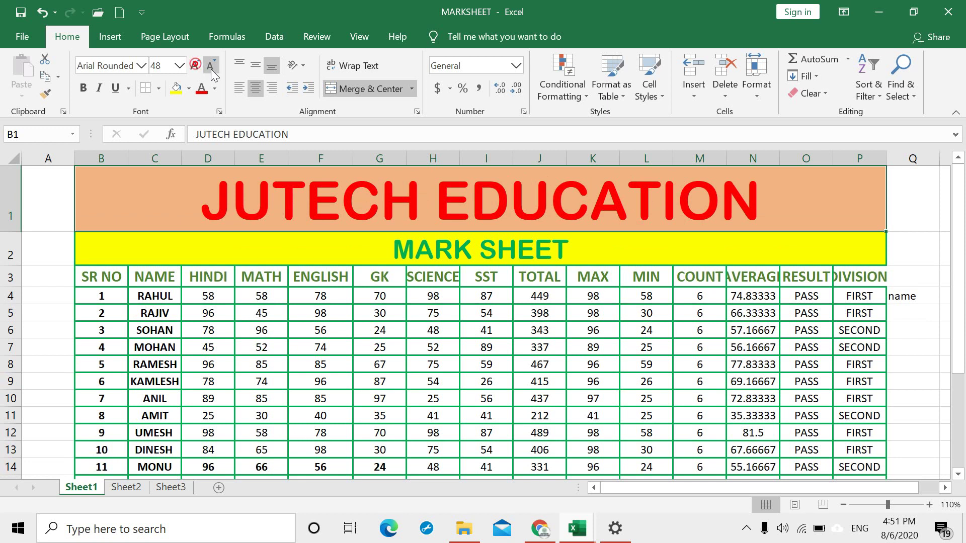
pyautogui.click(210, 68)
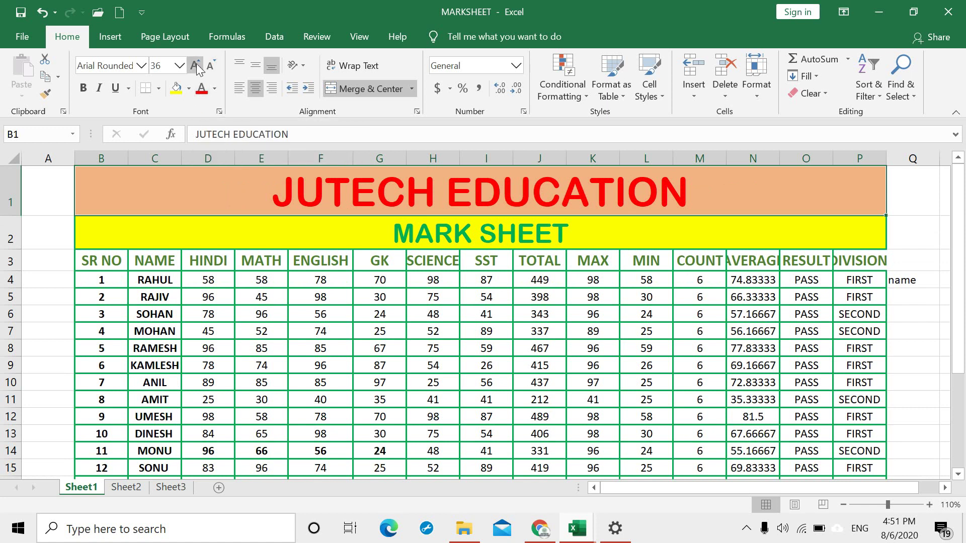
pyautogui.click(83, 86)
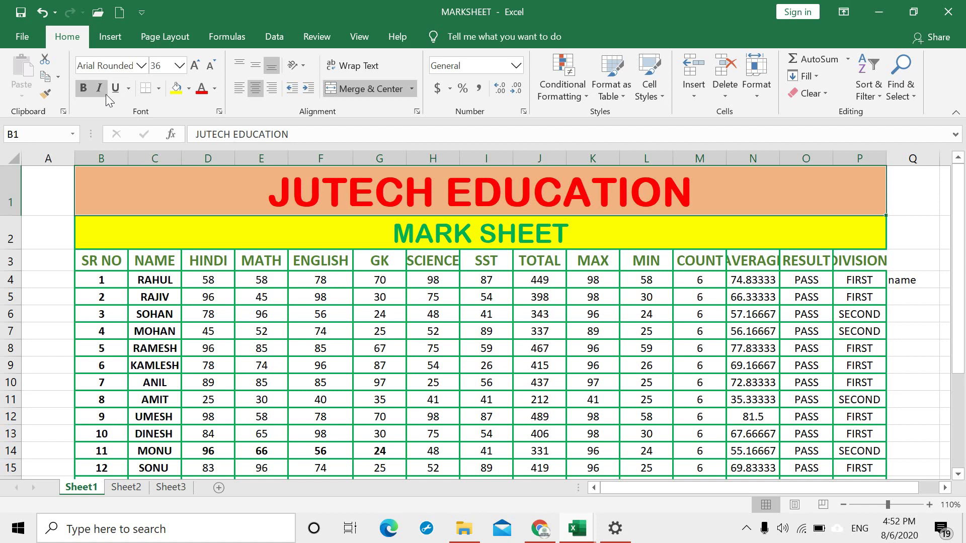
pyautogui.click(99, 88)
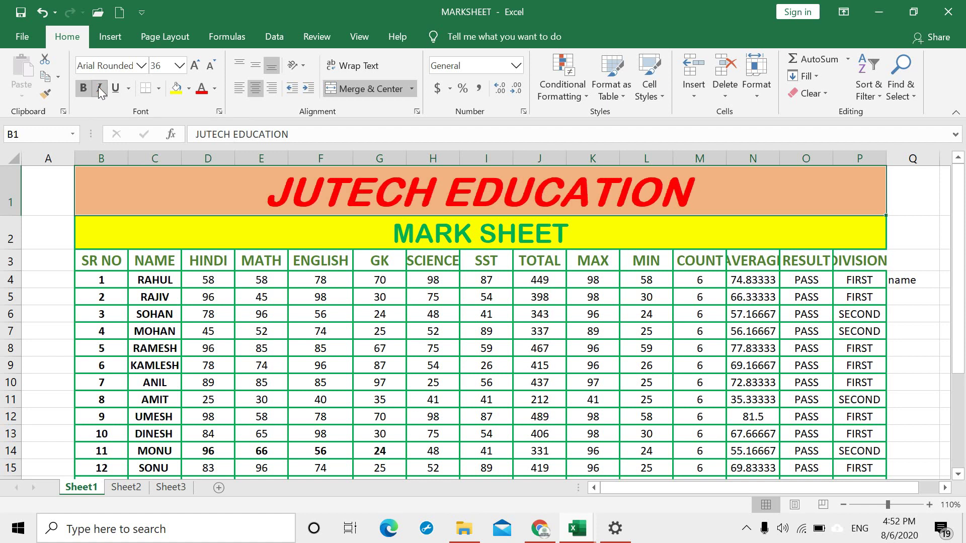
pyautogui.click(115, 88)
pyautogui.click(115, 89)
pyautogui.click(99, 88)
pyautogui.click(82, 87)
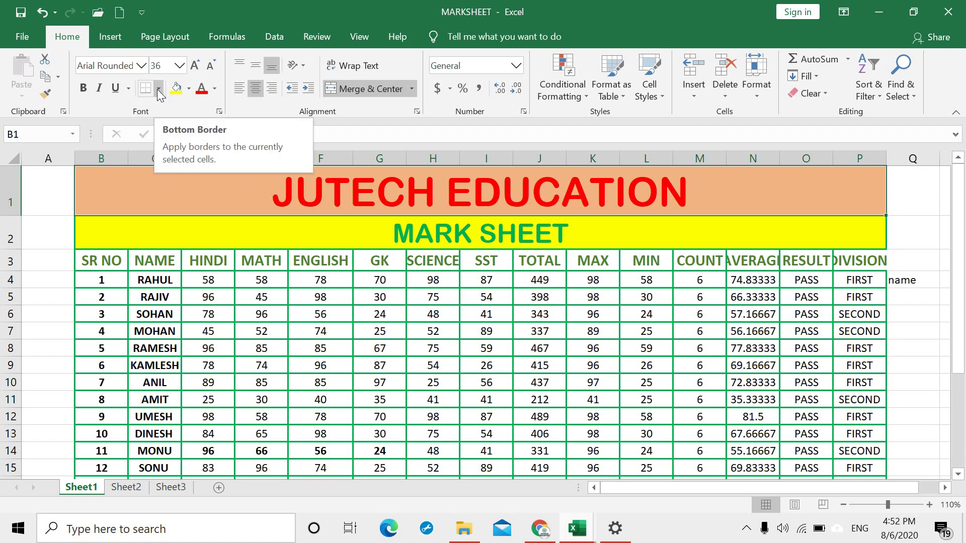
# Step: Select the JUTECH EDUCATION title cell and look through the Borders options
pyautogui.click(192, 220)
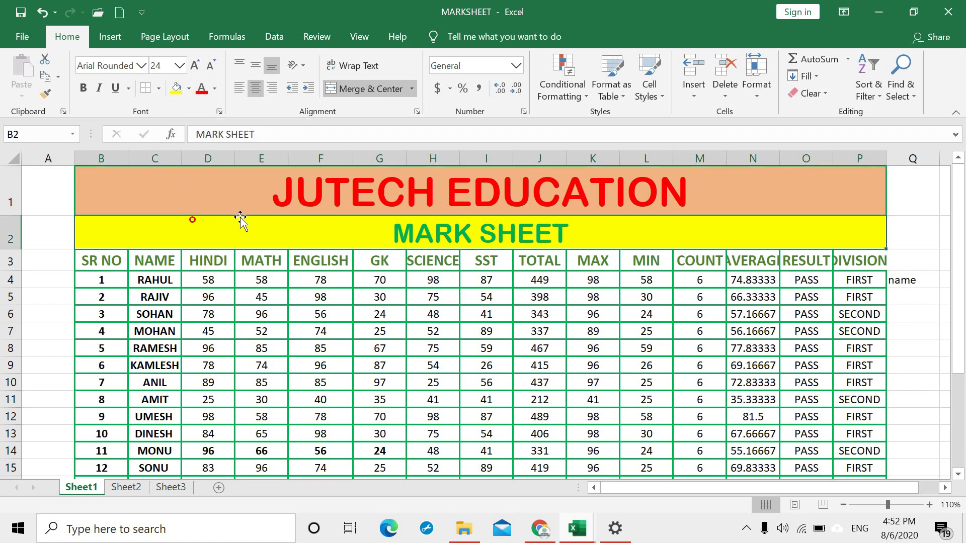
pyautogui.click(94, 170)
pyautogui.moveTo(424, 186); pyautogui.dragTo(815, 207)
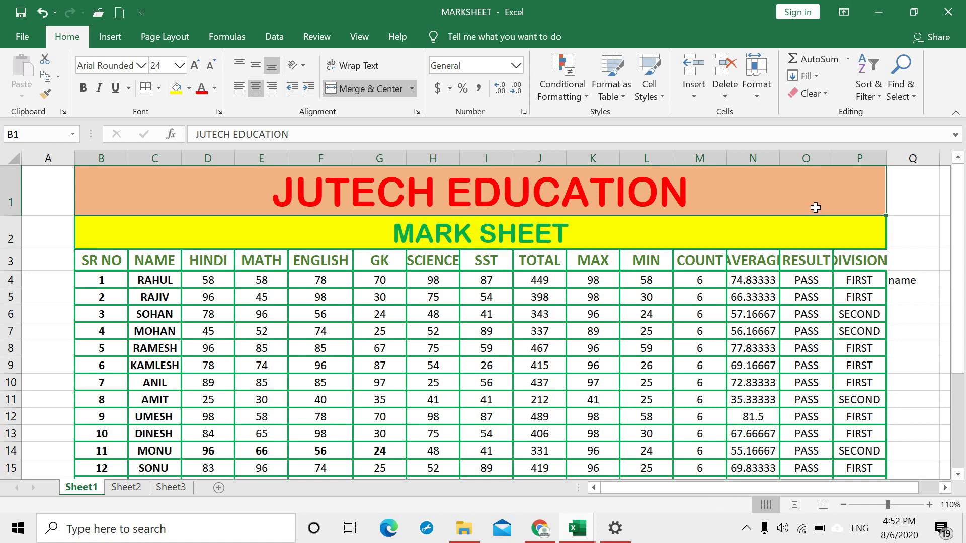
pyautogui.click(255, 317)
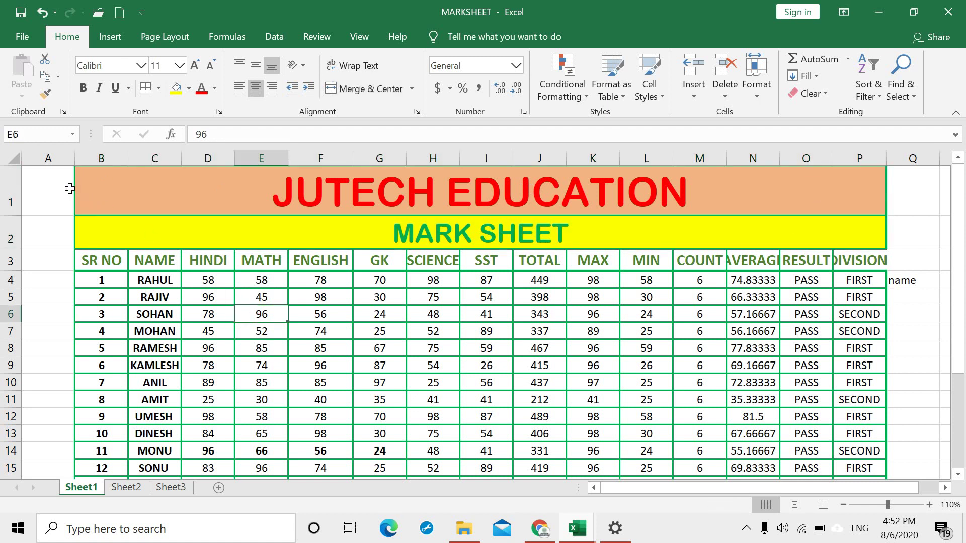
pyautogui.click(135, 171)
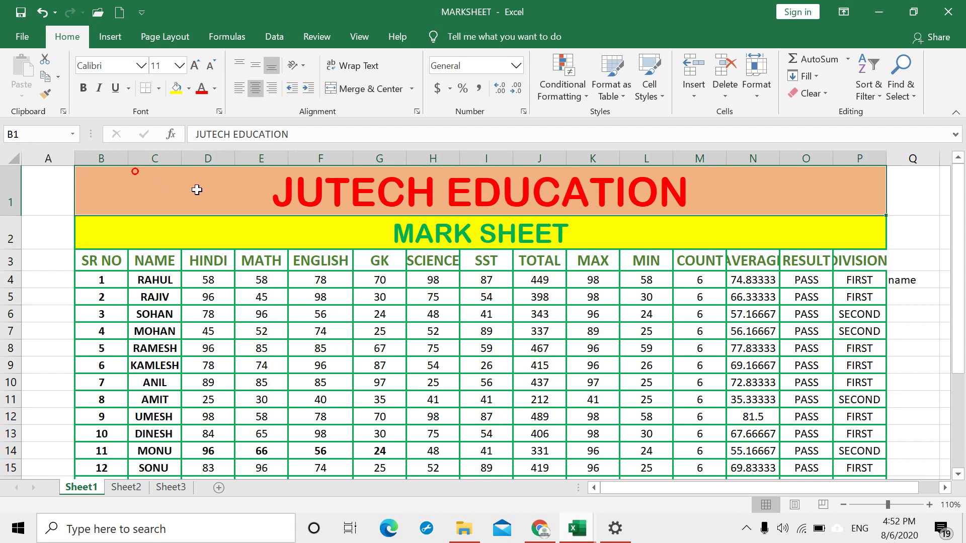
pyautogui.click(158, 91)
pyautogui.moveTo(202, 444)
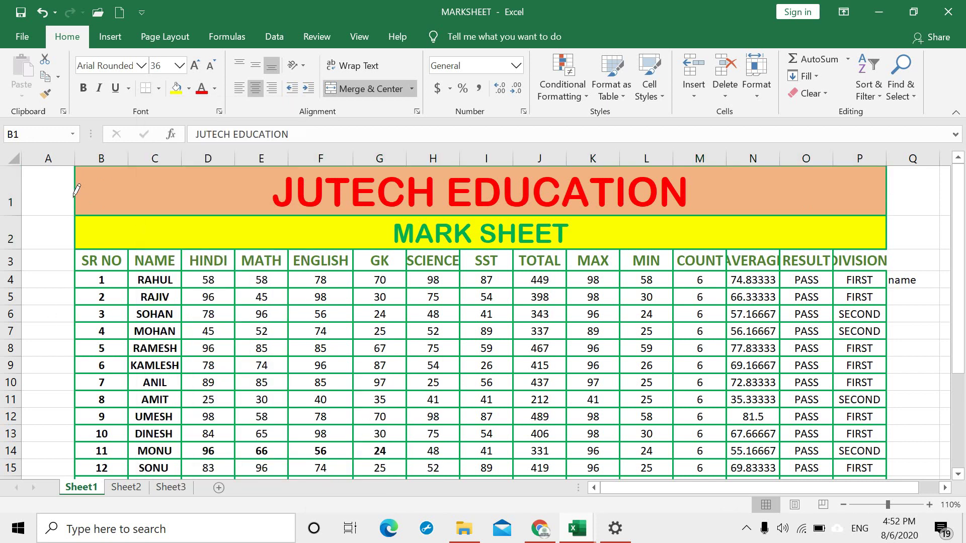
pyautogui.click(158, 93)
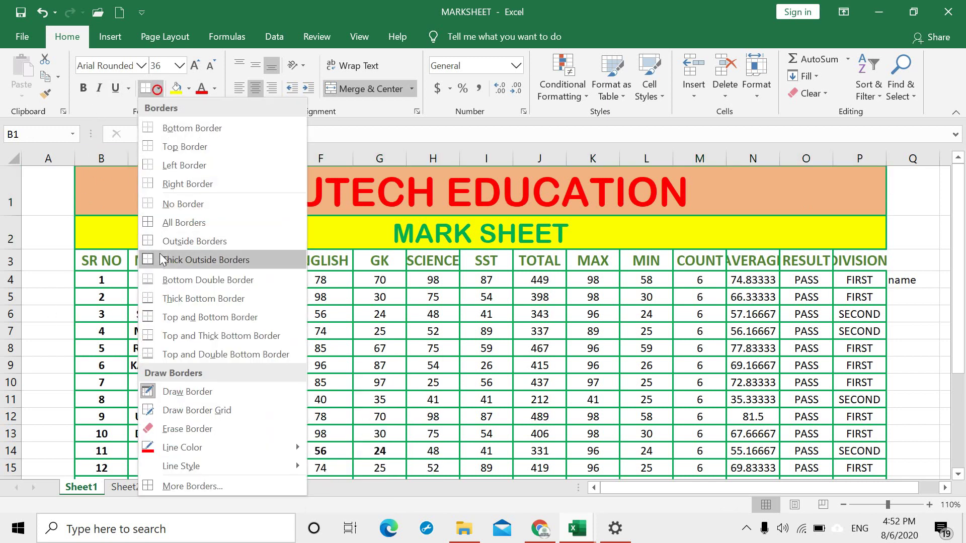
pyautogui.click(166, 220)
# Step: Choose a thick border line style and apply it to the JUTECH EDUCATION title
pyautogui.click(201, 271)
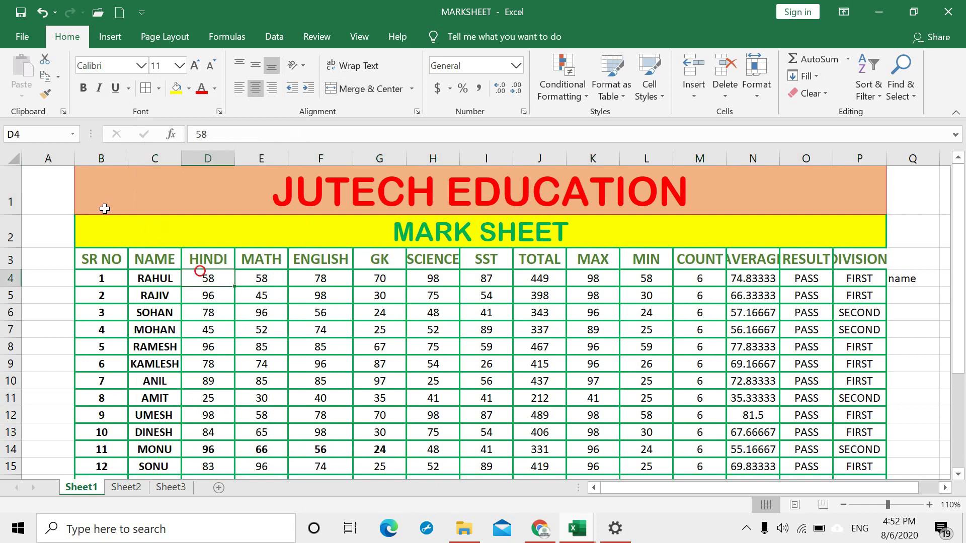
pyautogui.moveTo(80, 197); pyautogui.dragTo(443, 206)
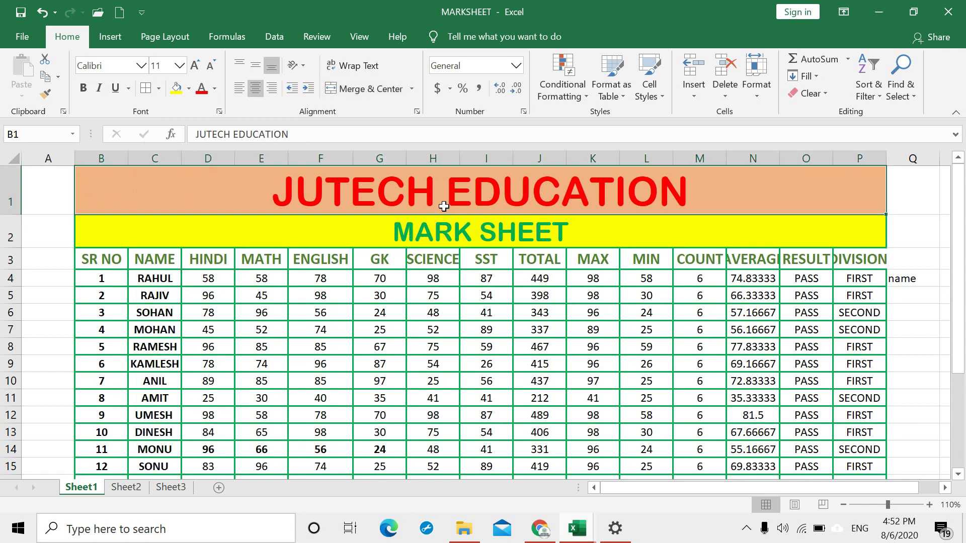
pyautogui.click(160, 87)
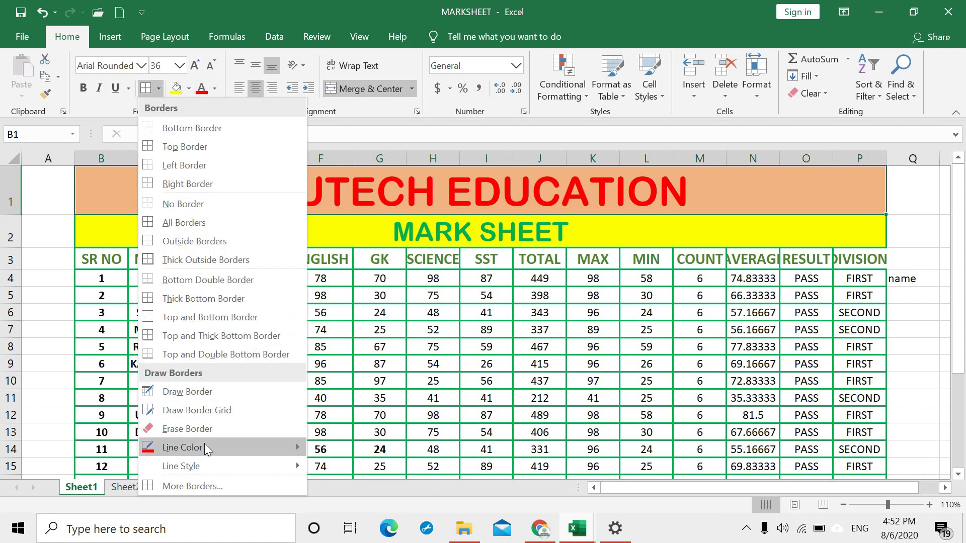
pyautogui.moveTo(216, 459)
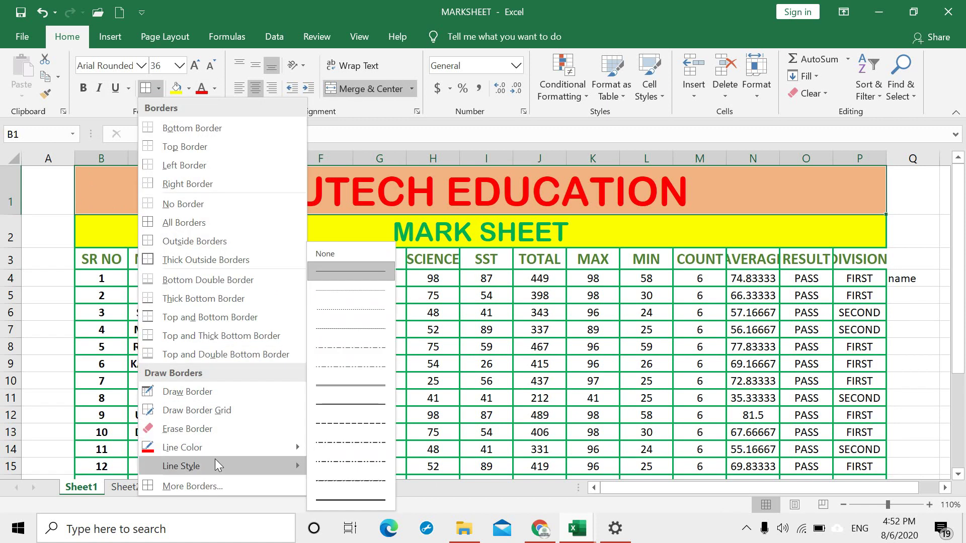
pyautogui.click(340, 499)
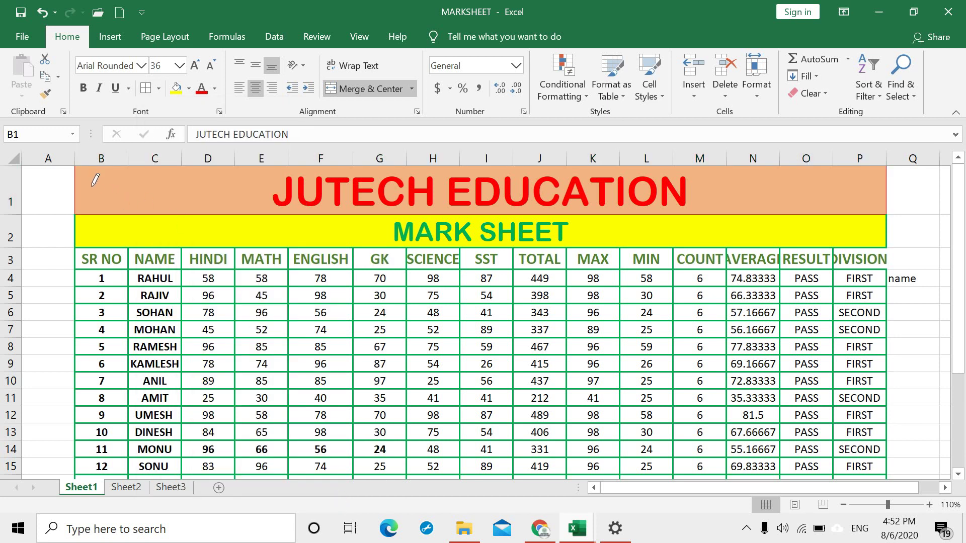
pyautogui.click(146, 87)
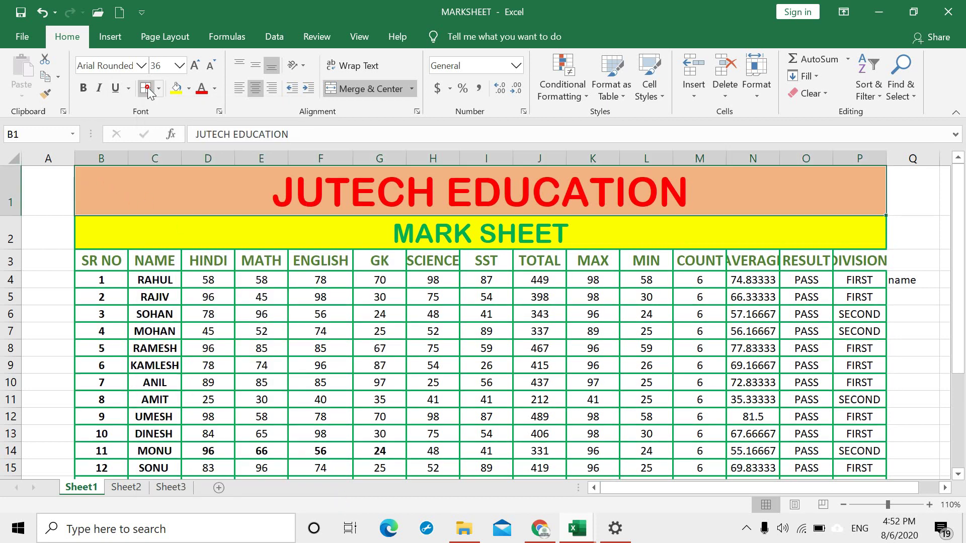
pyautogui.click(274, 342)
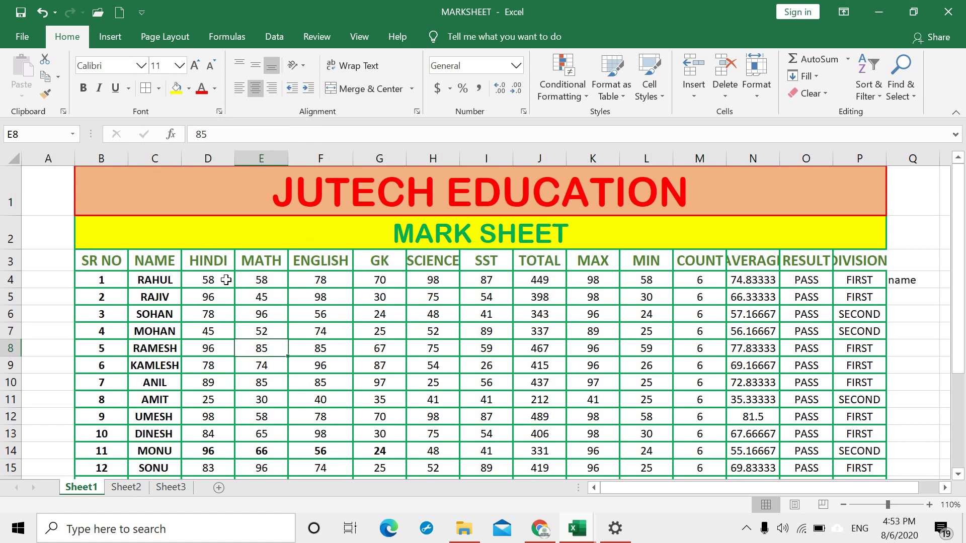
# Step: Apply grid borders to every cell of the subject marks block starting at D4
pyautogui.moveTo(215, 285); pyautogui.dragTo(621, 454)
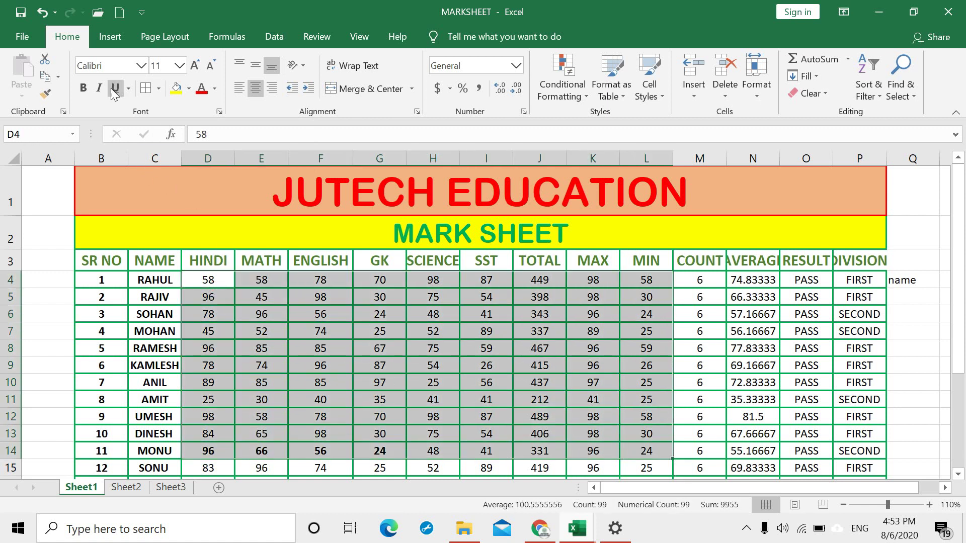
pyautogui.click(159, 91)
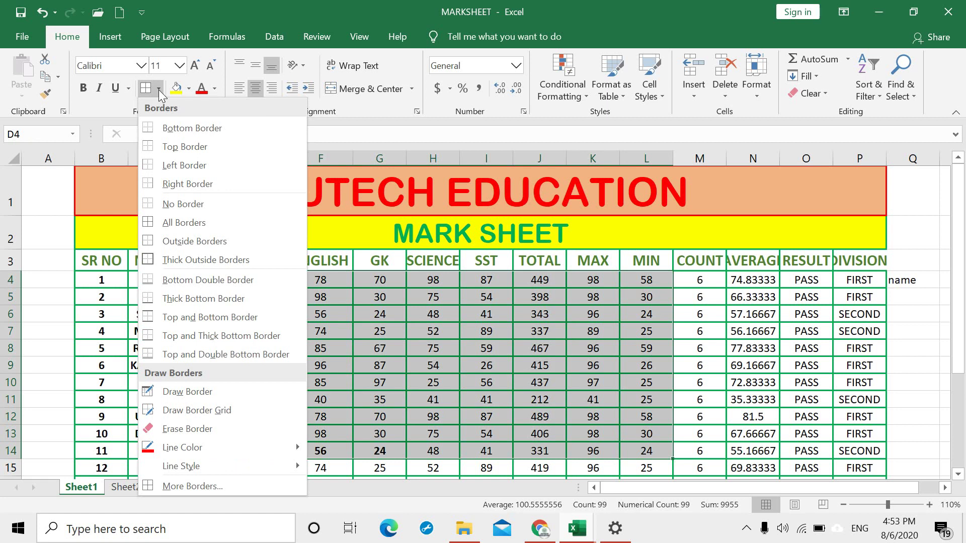
pyautogui.click(188, 225)
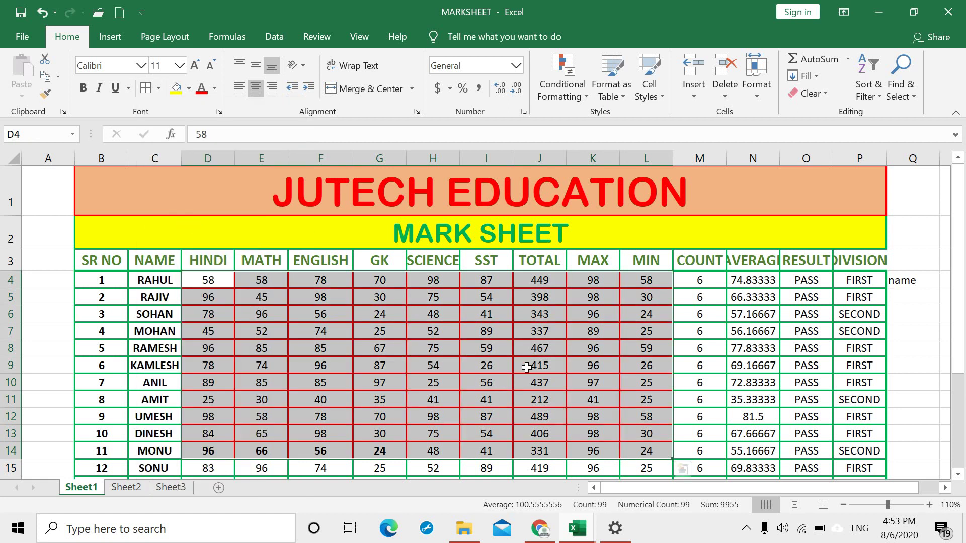
pyautogui.click(705, 349)
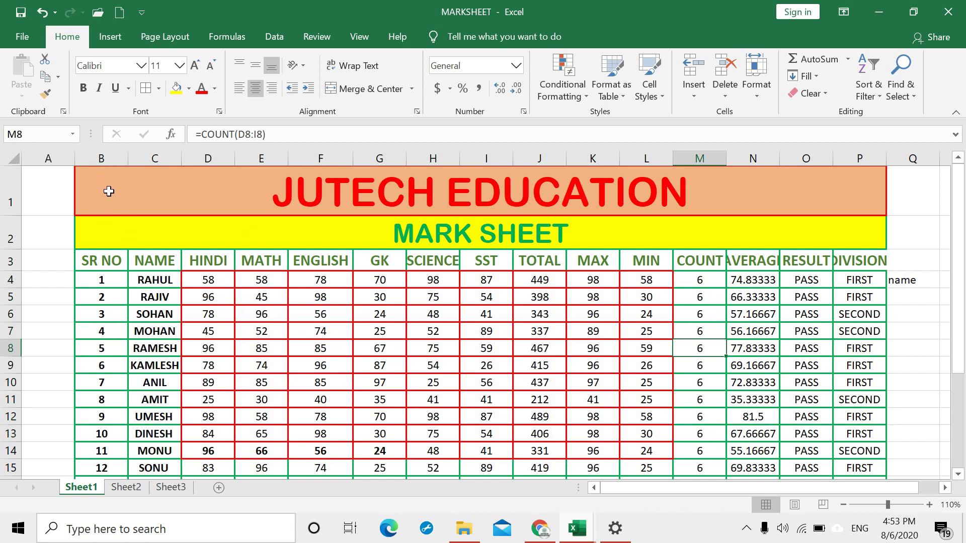
# Step: Put a thick outside border around the whole mark sheet from the title down
pyautogui.click(158, 88)
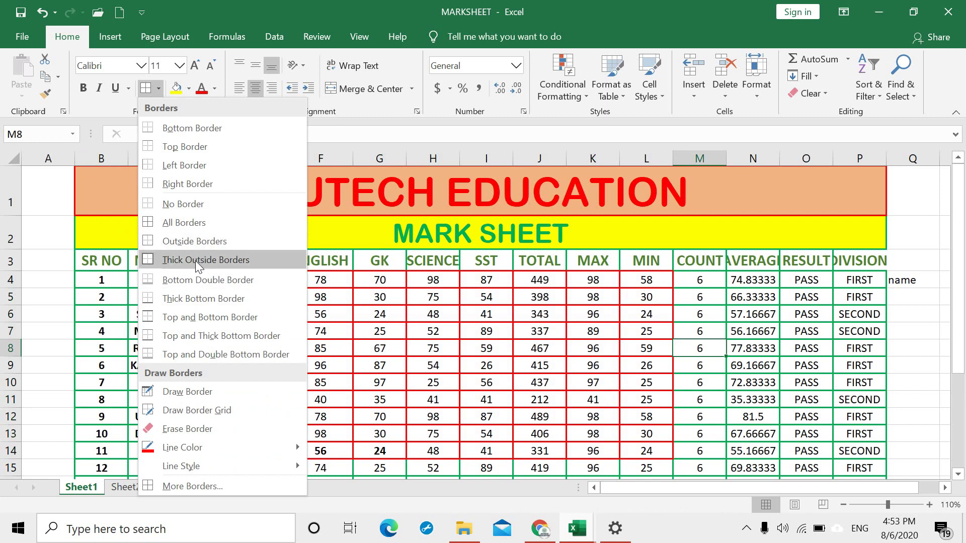
pyautogui.click(250, 260)
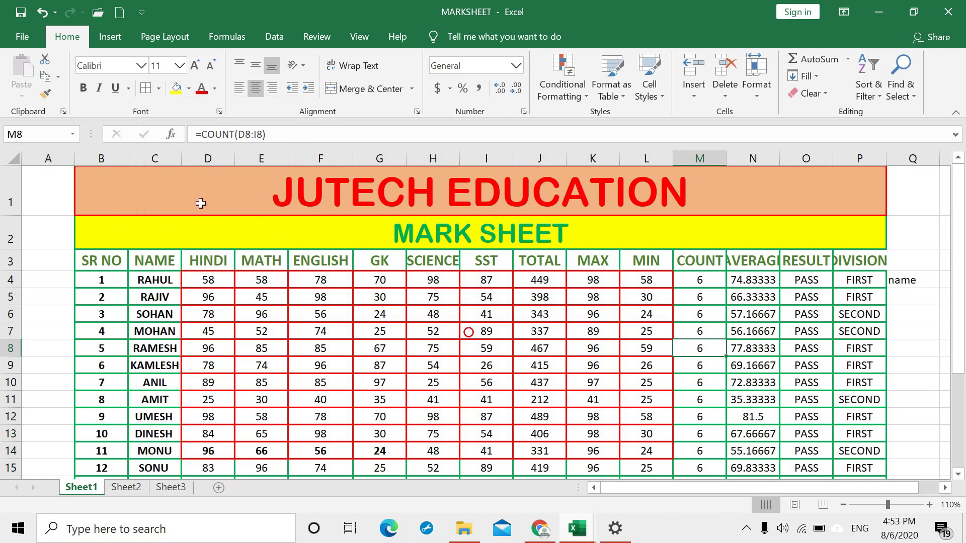
pyautogui.moveTo(107, 178); pyautogui.dragTo(603, 436)
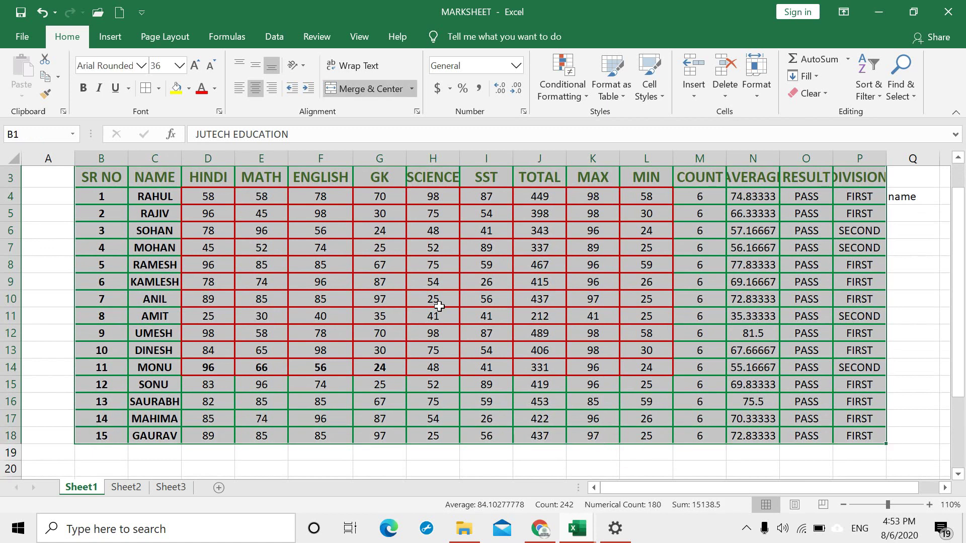
pyautogui.click(159, 88)
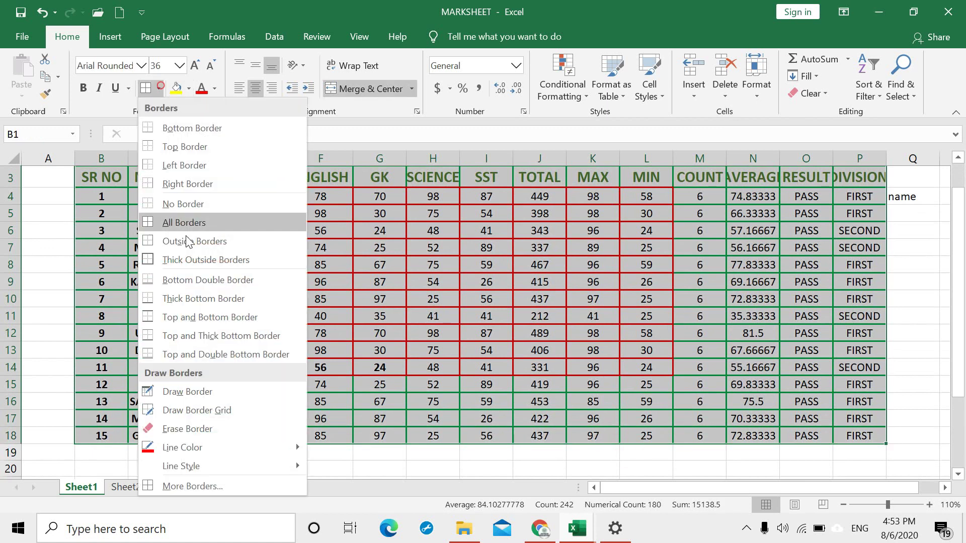
pyautogui.click(200, 260)
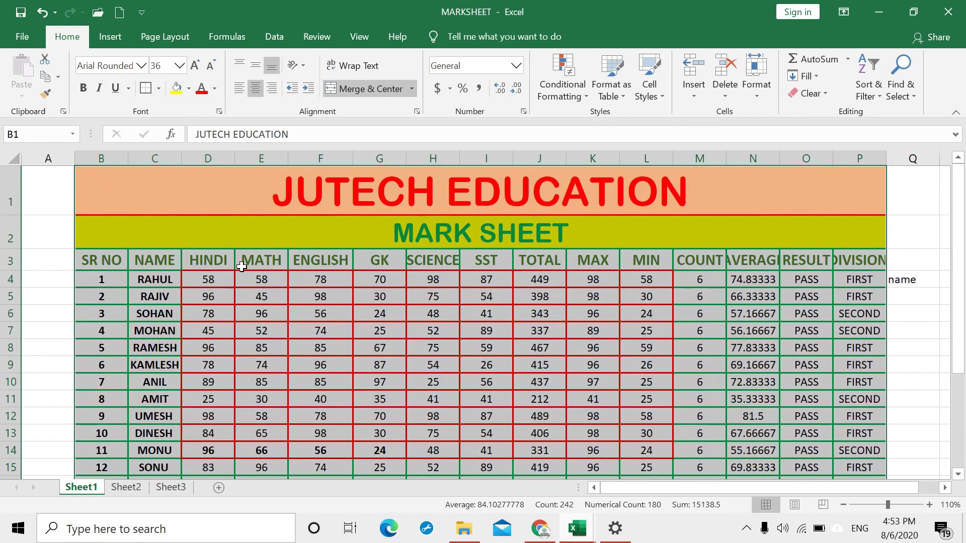
# Step: Set the border line style to double line
pyautogui.click(159, 89)
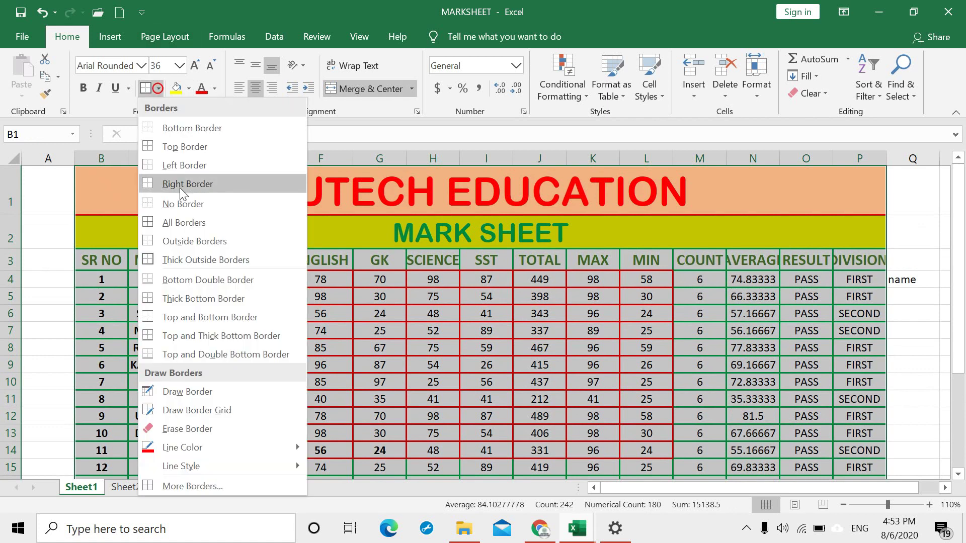
pyautogui.click(230, 466)
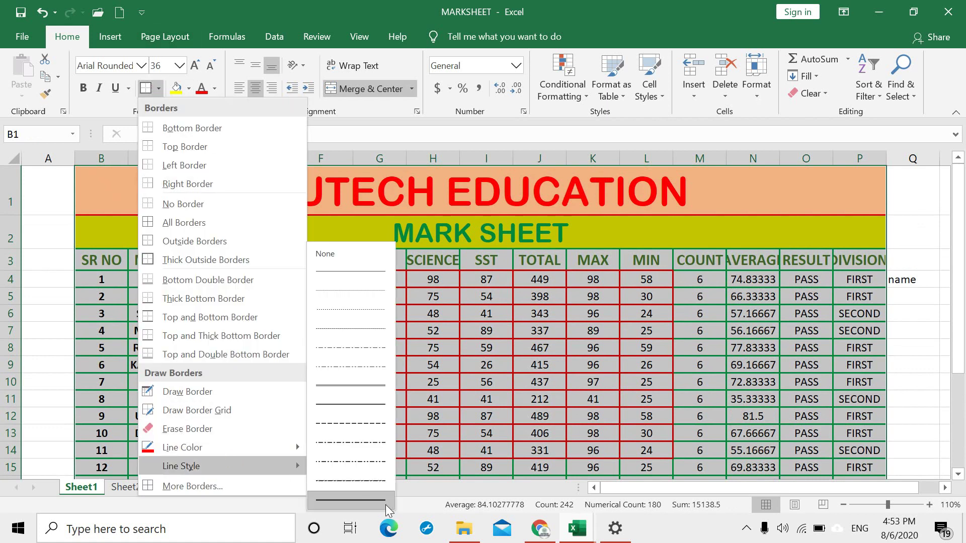
pyautogui.click(363, 385)
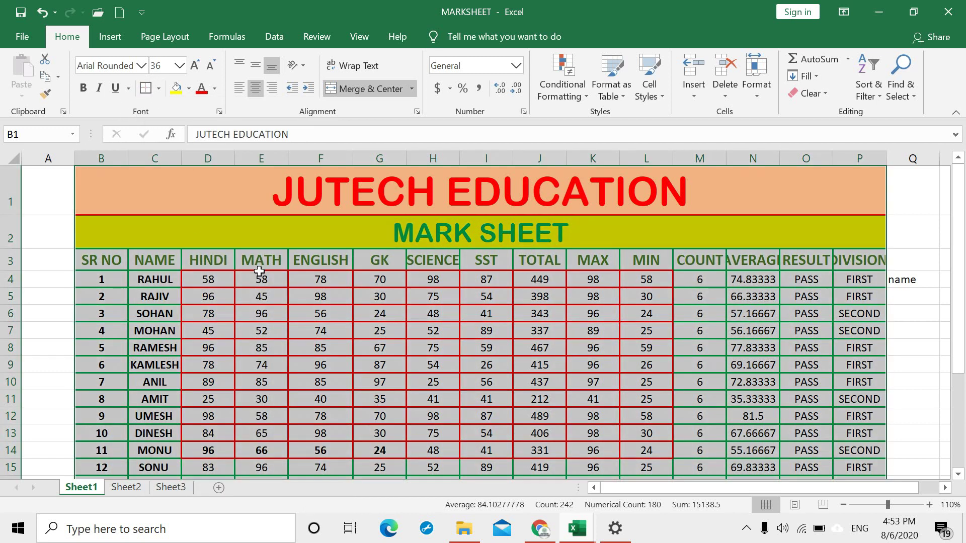
pyautogui.click(262, 347)
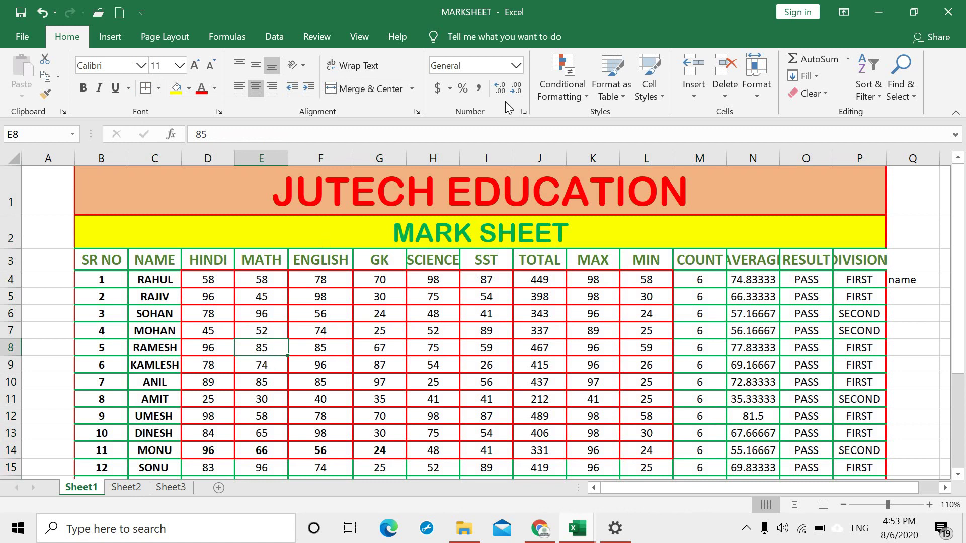
# Step: Widen column P for DIVISION and column N for AVERAGE
pyautogui.moveTo(886, 158); pyautogui.dragTo(898, 158)
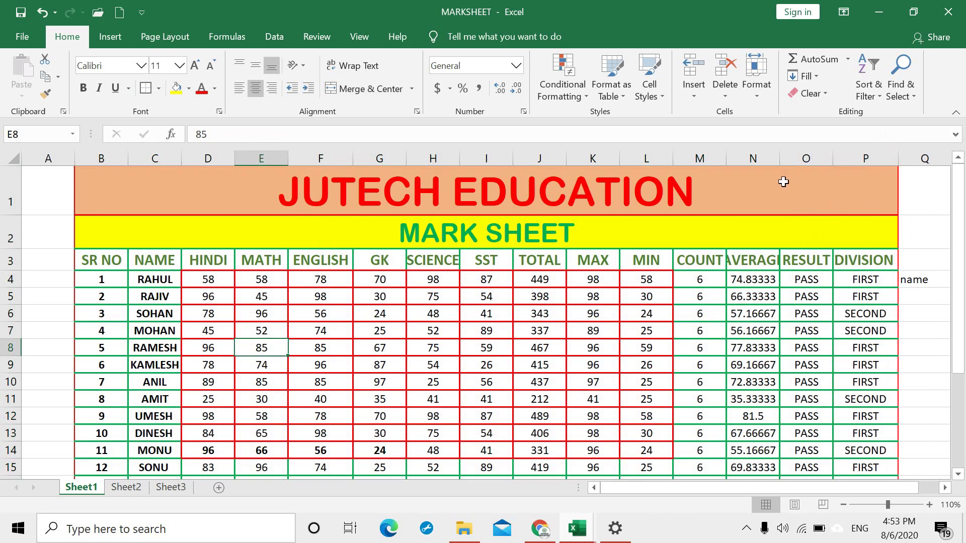
pyautogui.moveTo(780, 159); pyautogui.dragTo(796, 158)
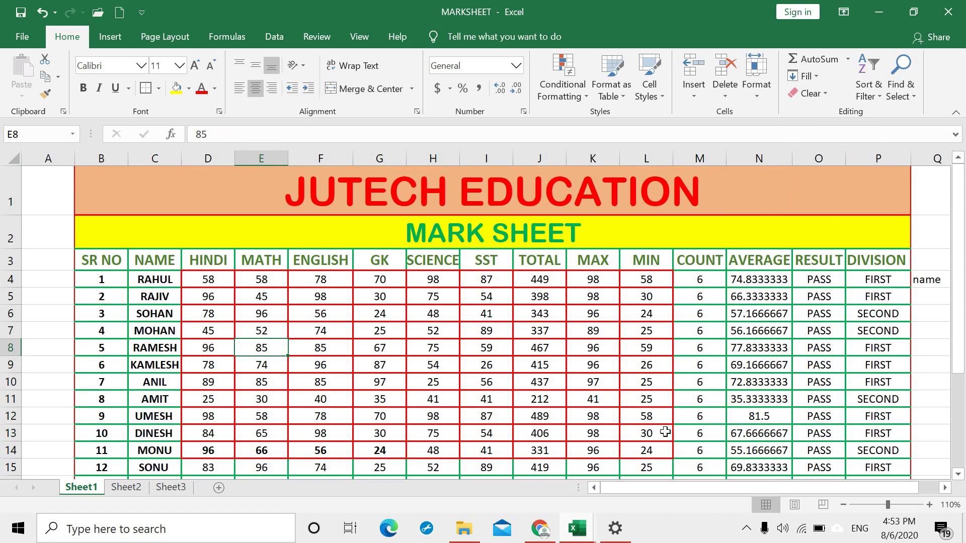
pyautogui.click(158, 90)
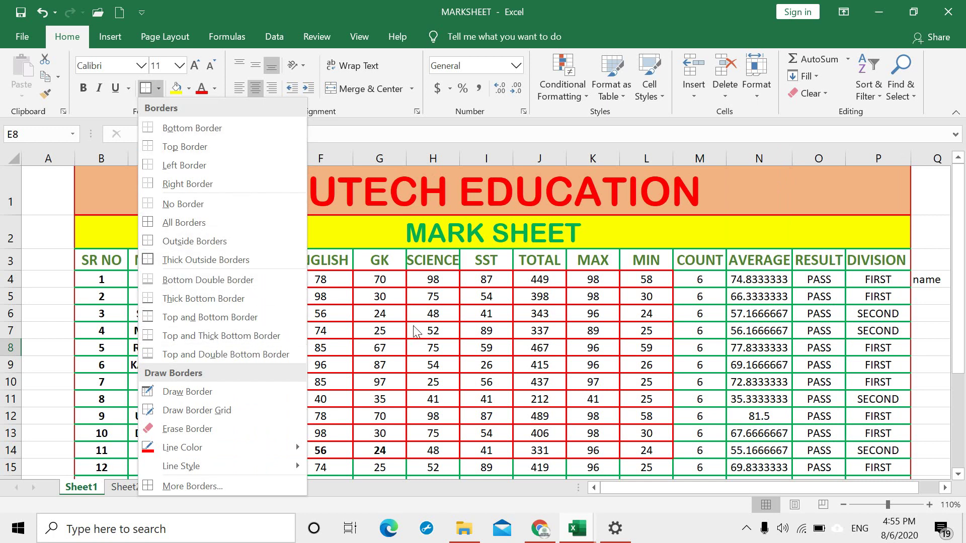
pyautogui.click(340, 275)
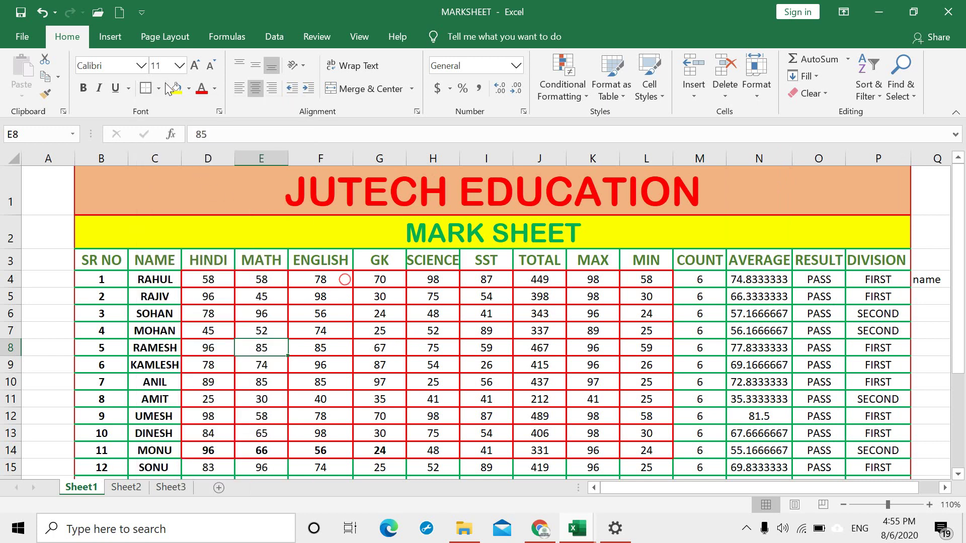
pyautogui.click(239, 198)
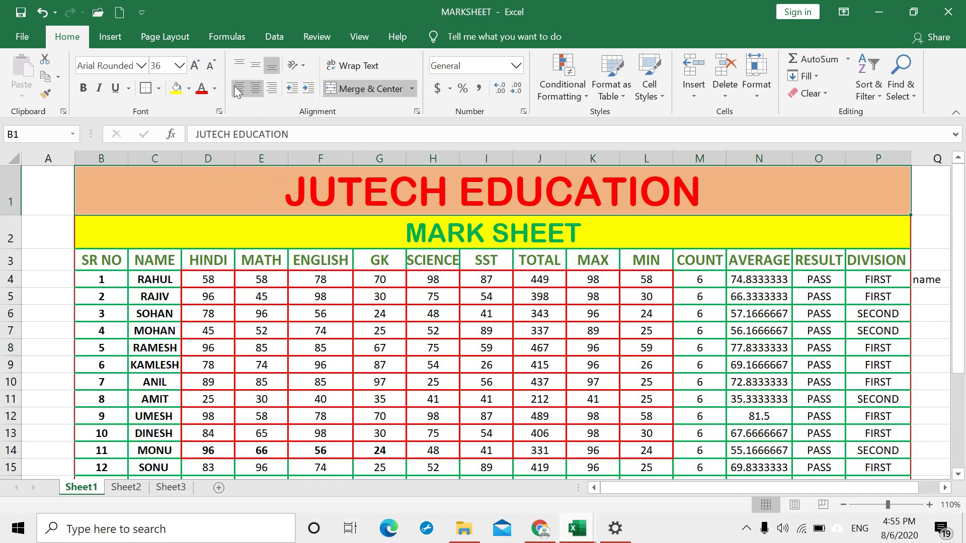
pyautogui.click(189, 91)
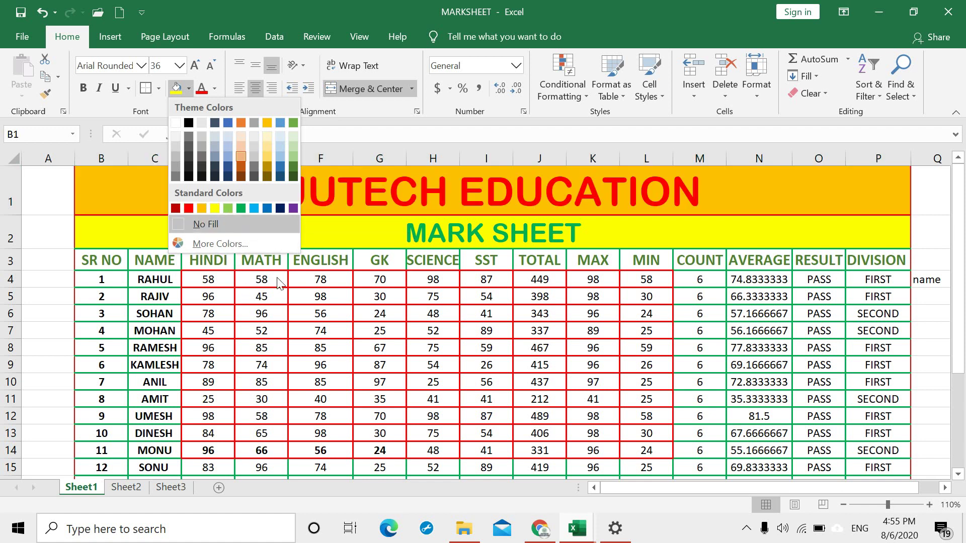
pyautogui.click(348, 329)
pyautogui.click(375, 224)
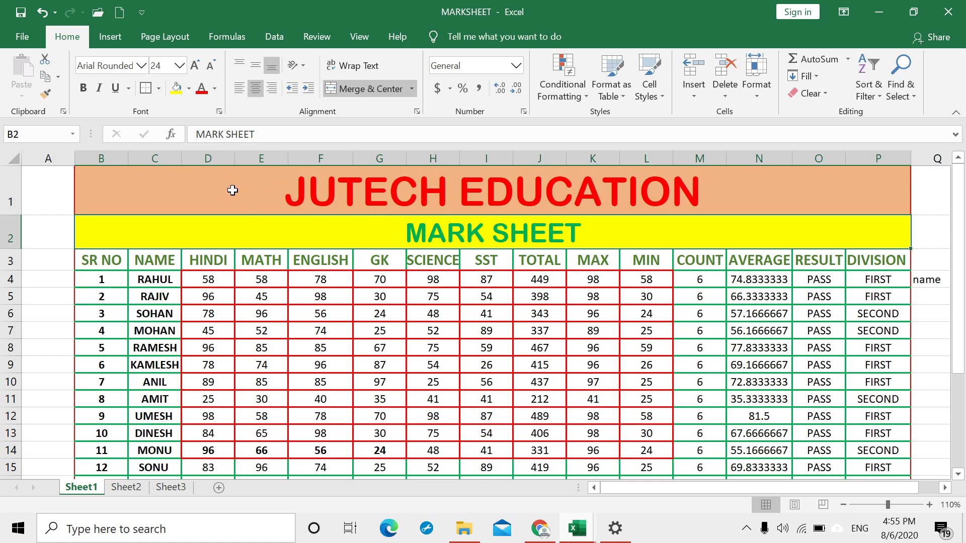
pyautogui.click(215, 90)
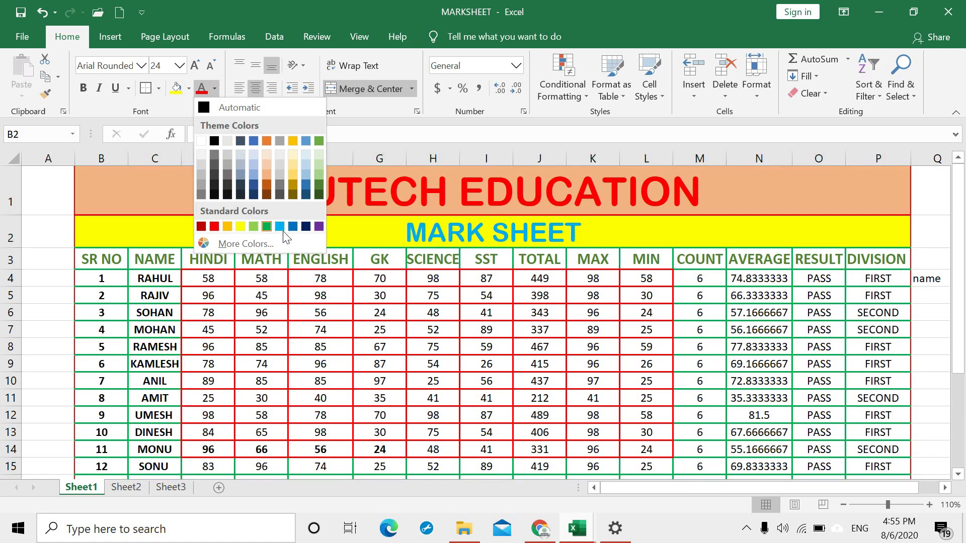
pyautogui.press('Escape')
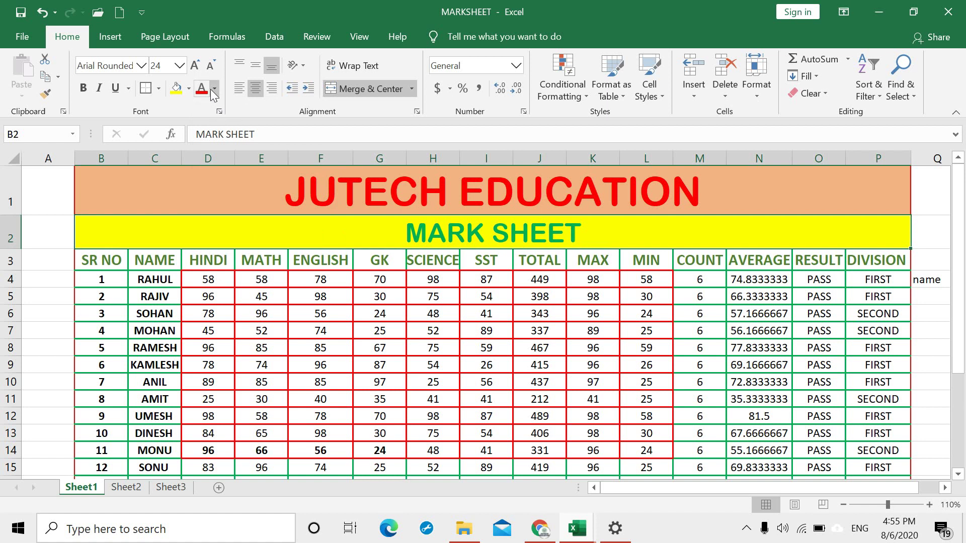
pyautogui.click(216, 91)
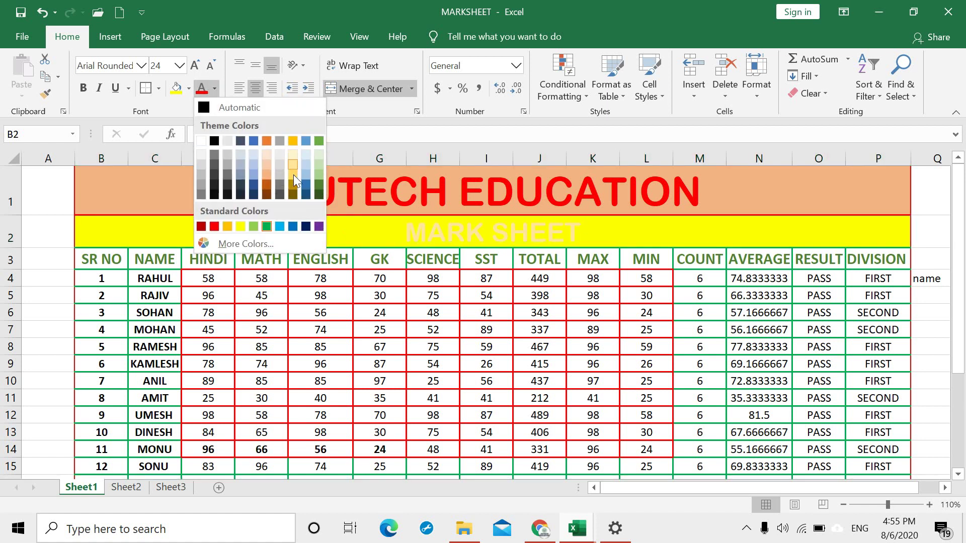
pyautogui.click(366, 189)
pyautogui.click(367, 185)
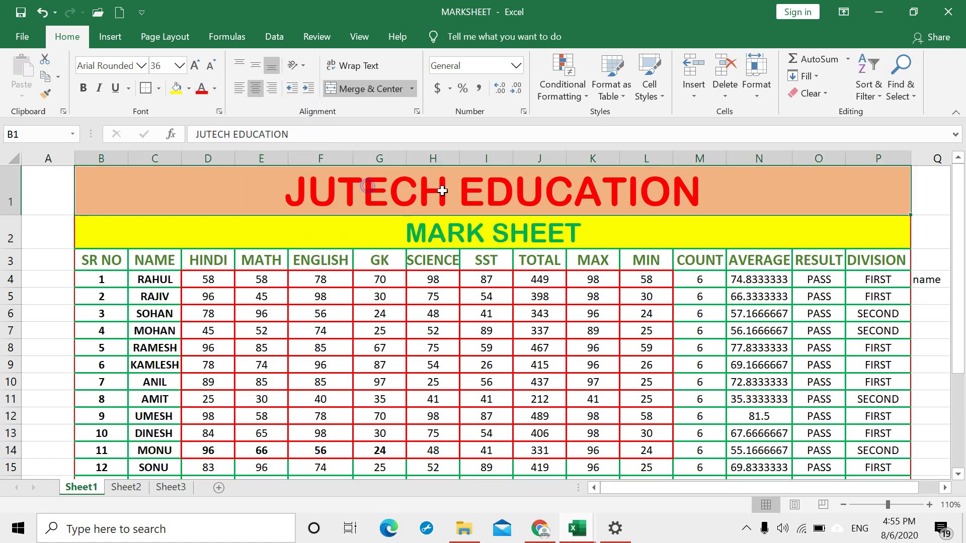
pyautogui.click(216, 89)
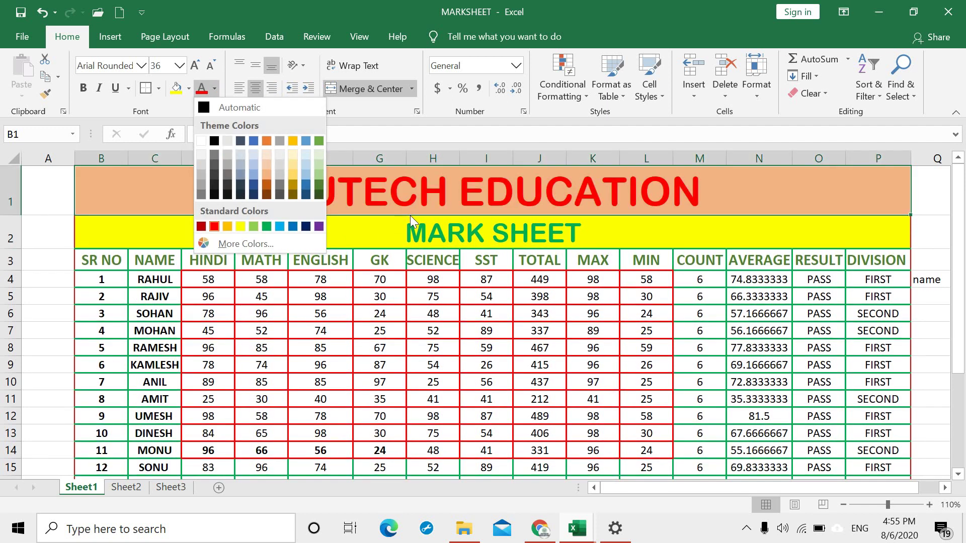
pyautogui.click(466, 232)
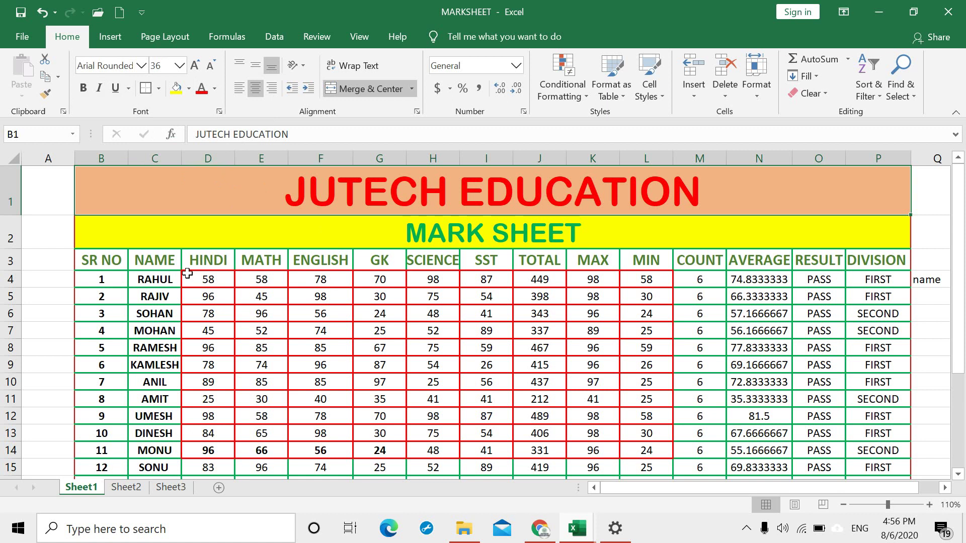
# Step: Centre the marks in D4:L13 vertically and horizontally, and drag header row 3 taller
pyautogui.moveTo(208, 280); pyautogui.dragTo(638, 427)
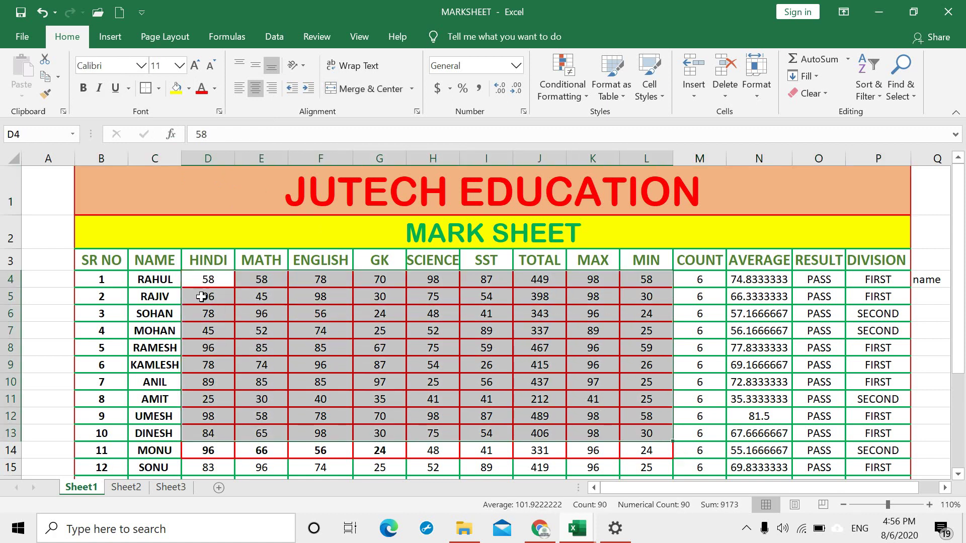
pyautogui.click(257, 67)
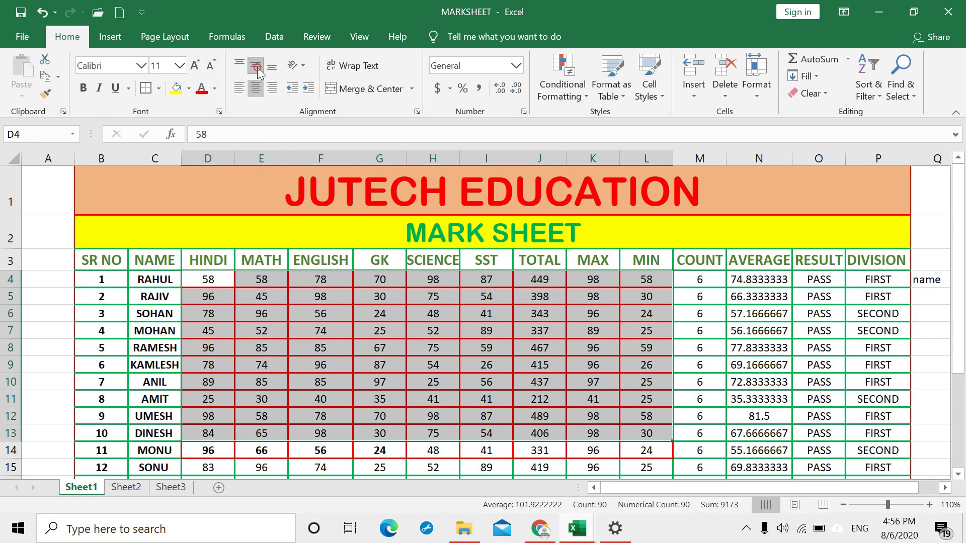
pyautogui.click(234, 88)
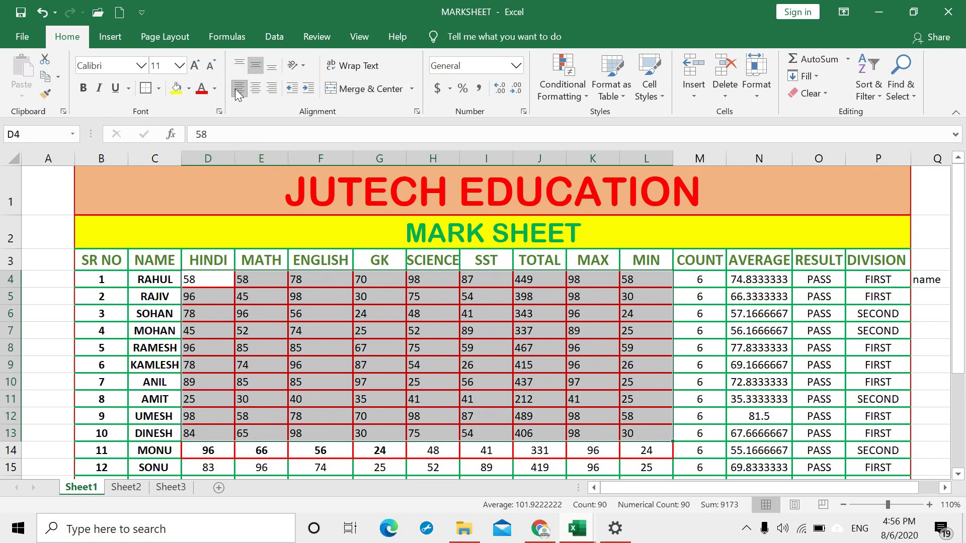
pyautogui.click(271, 89)
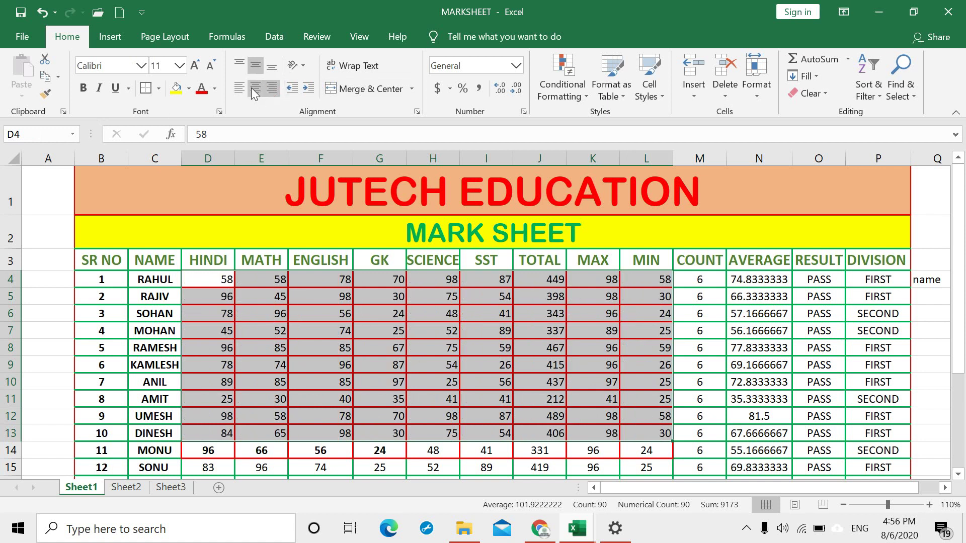
pyautogui.click(254, 89)
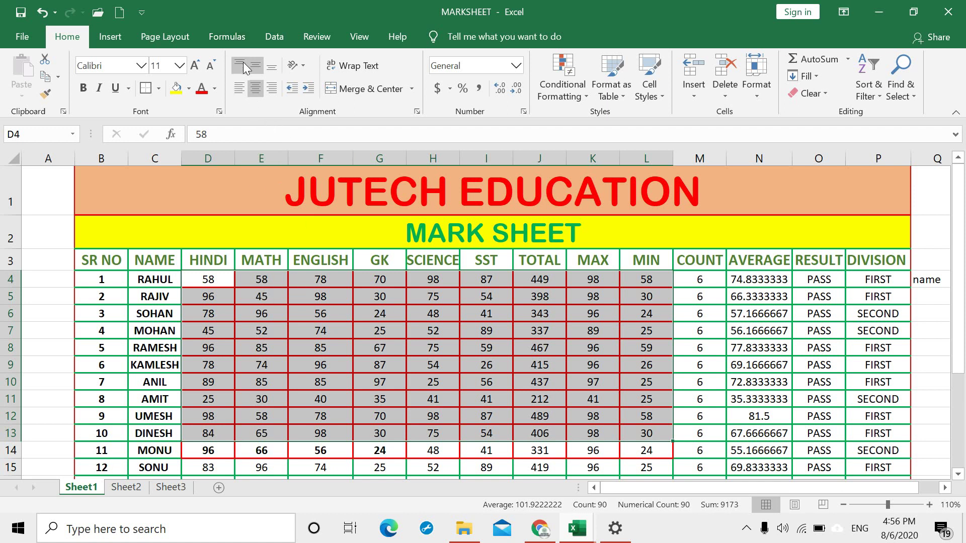
pyautogui.moveTo(10, 270); pyautogui.dragTo(11, 288)
# Step: Vertically centre the headings in row 3 after briefly trying top alignment
pyautogui.click(340, 266)
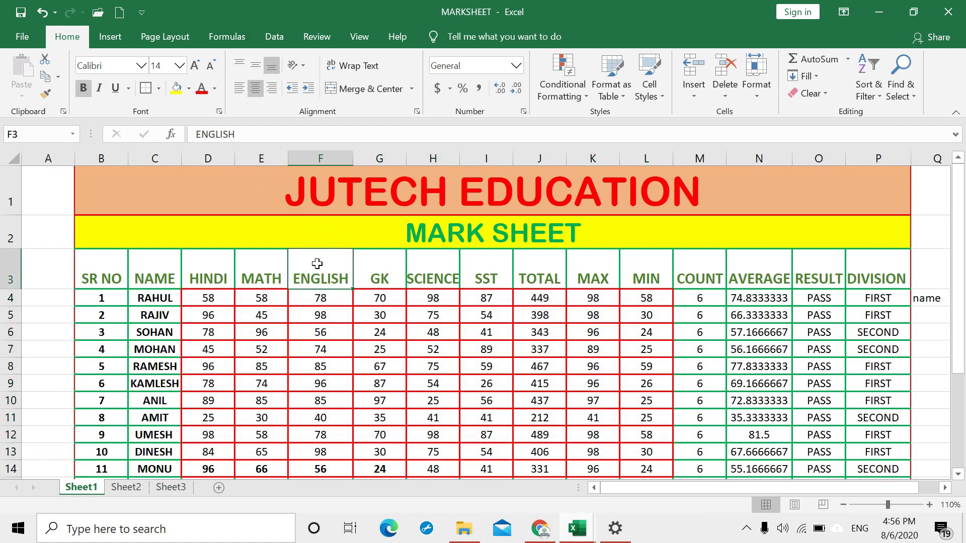
pyautogui.moveTo(125, 270); pyautogui.dragTo(901, 278)
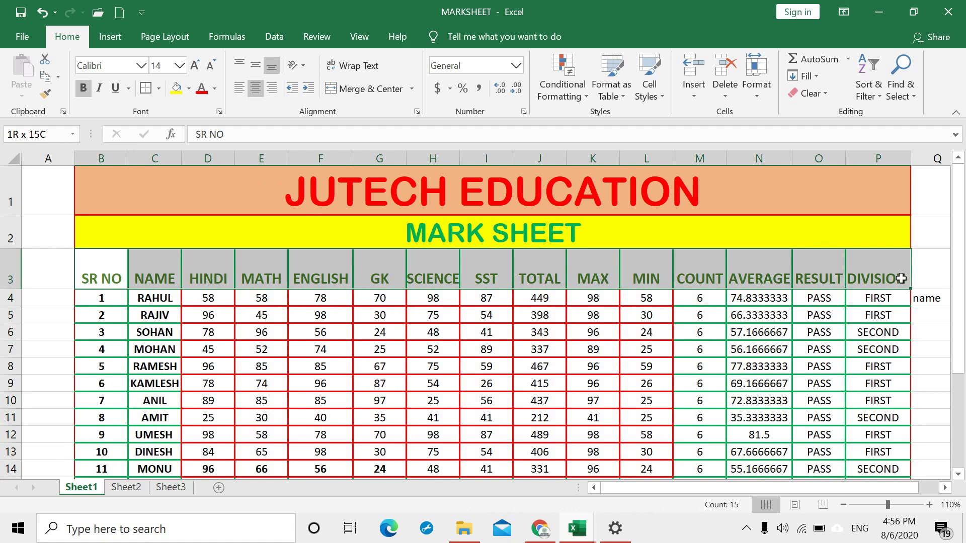
pyautogui.click(254, 66)
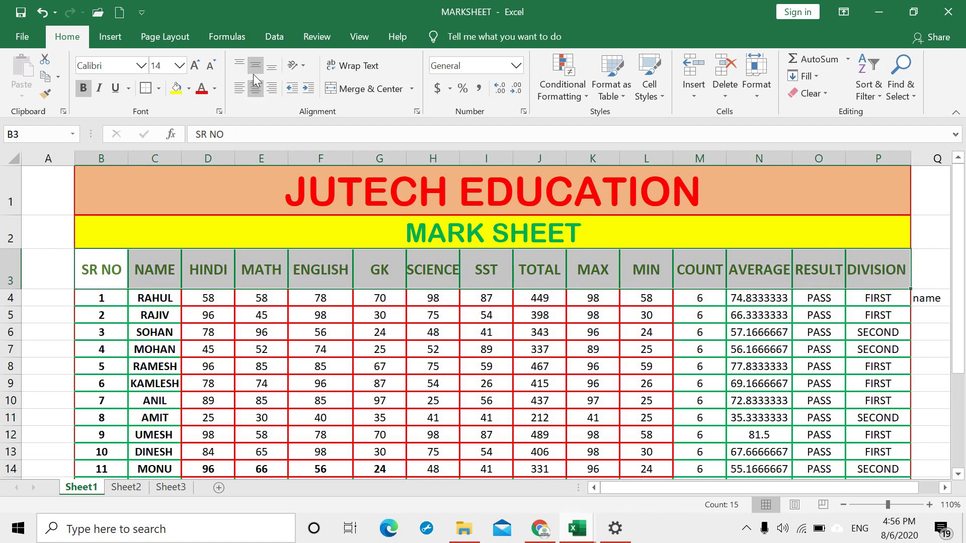
pyautogui.click(239, 64)
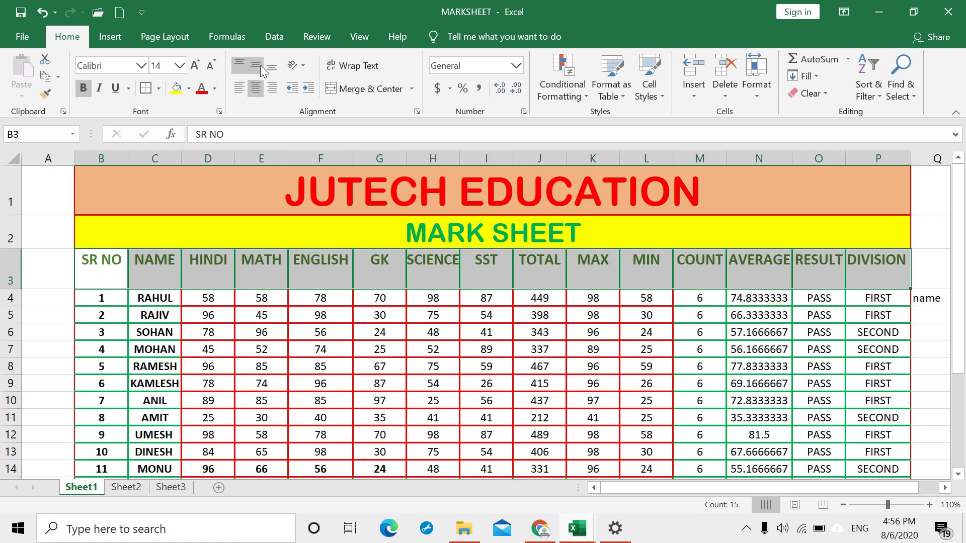
pyautogui.click(257, 66)
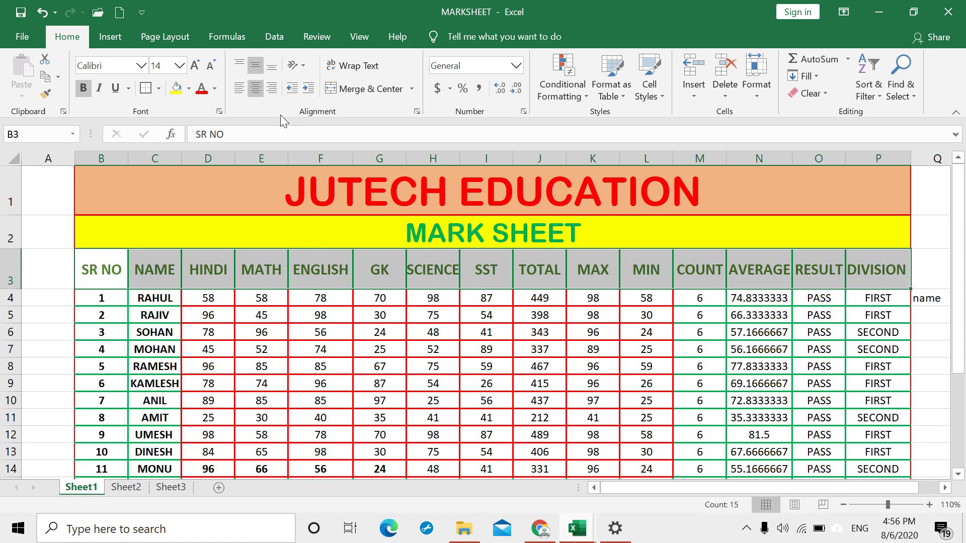
pyautogui.click(361, 352)
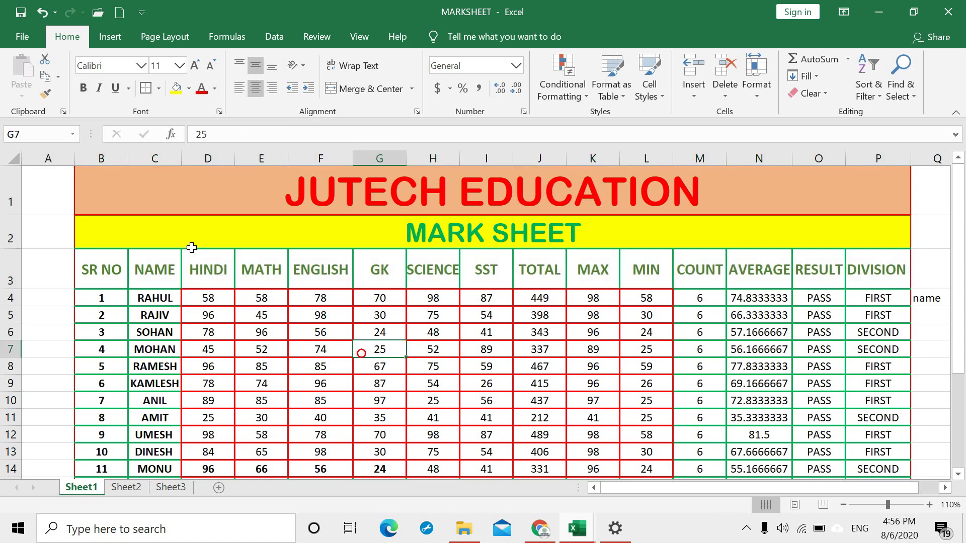
# Step: Left-align the SR NO heading, then bring up orientation choices for SR NO through DIVISION
pyautogui.click(115, 271)
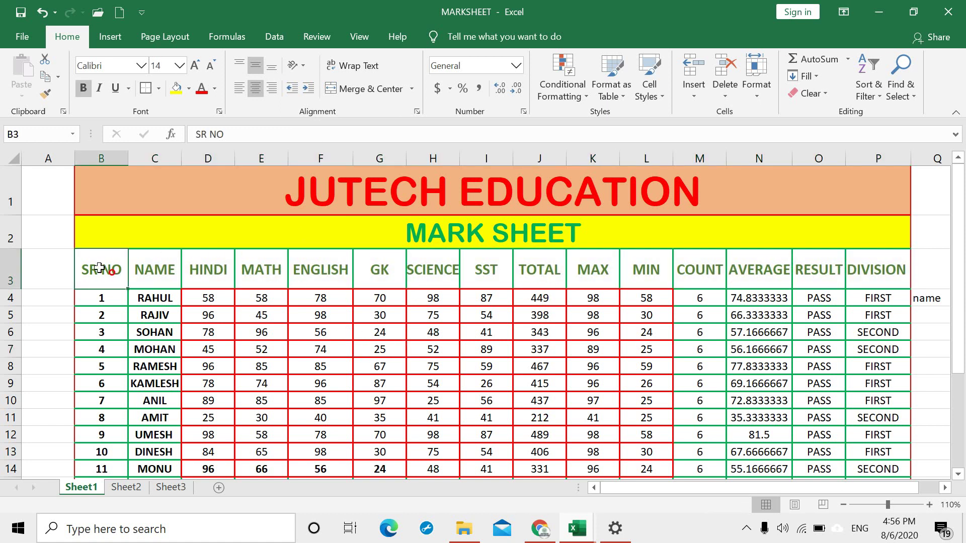
pyautogui.click(308, 89)
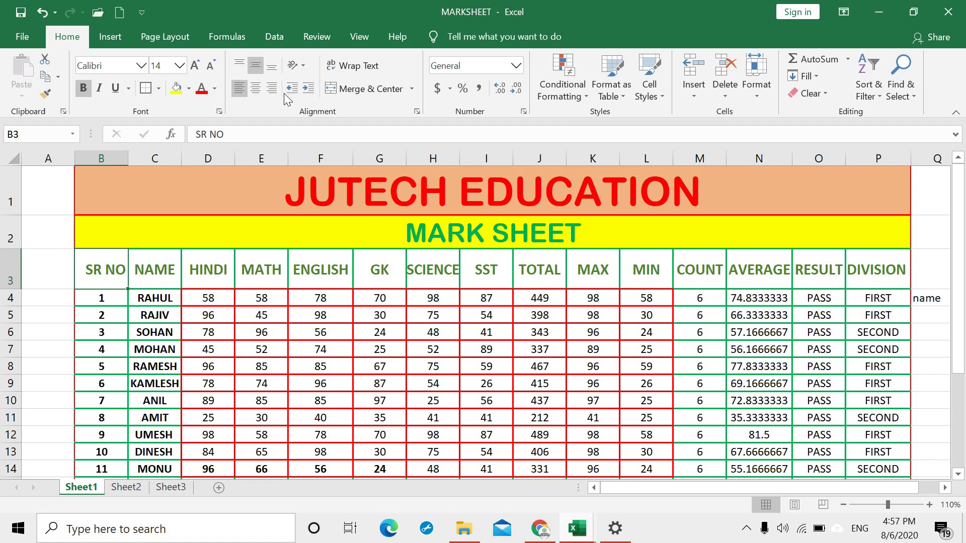
pyautogui.click(292, 89)
pyautogui.moveTo(102, 275); pyautogui.dragTo(861, 271)
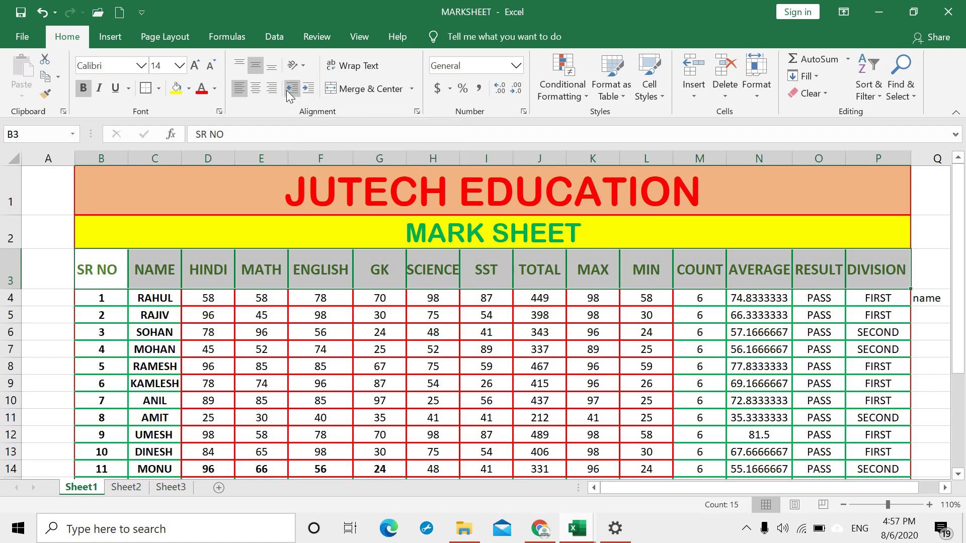
pyautogui.click(303, 62)
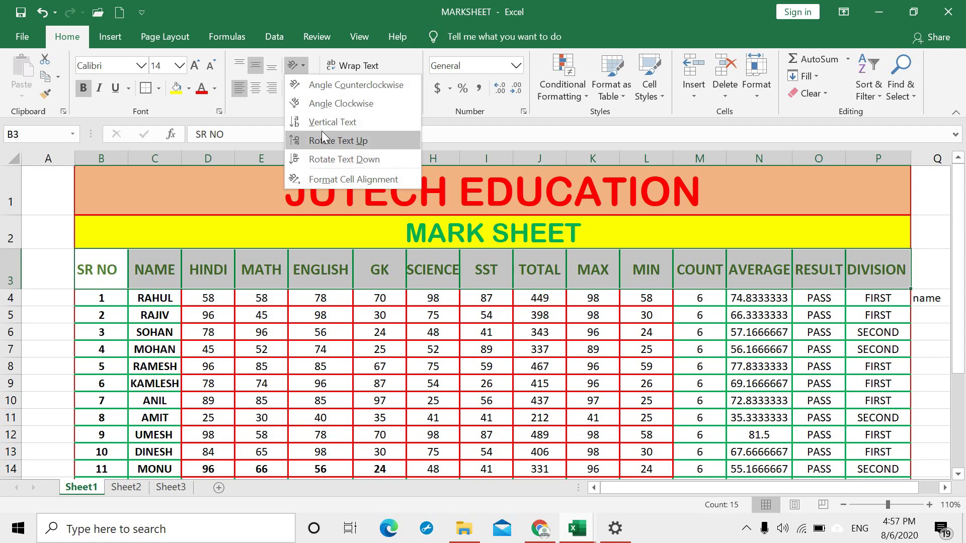
# Step: Try counterclockwise and clockwise slanted header text, making row 3 taller
pyautogui.click(328, 86)
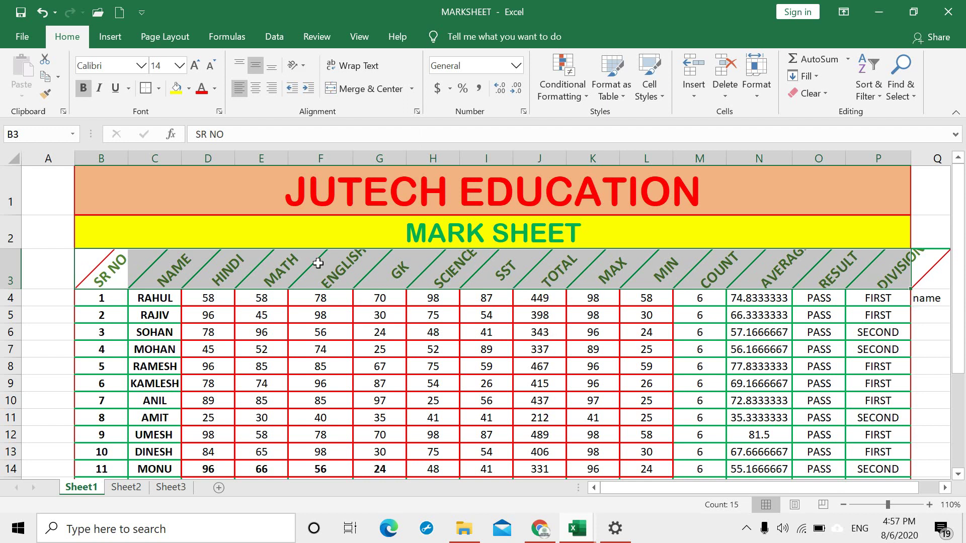
pyautogui.moveTo(5, 288); pyautogui.dragTo(5, 305)
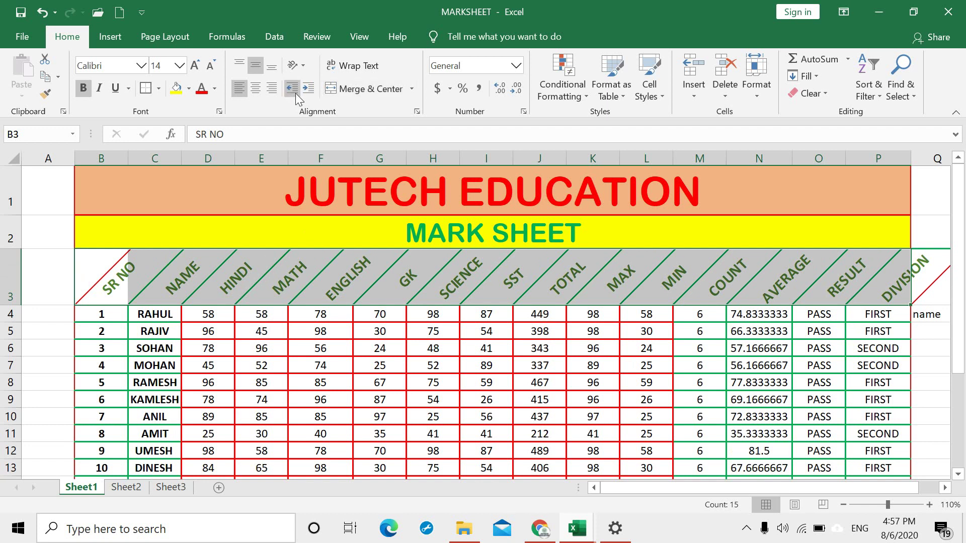
pyautogui.click(302, 66)
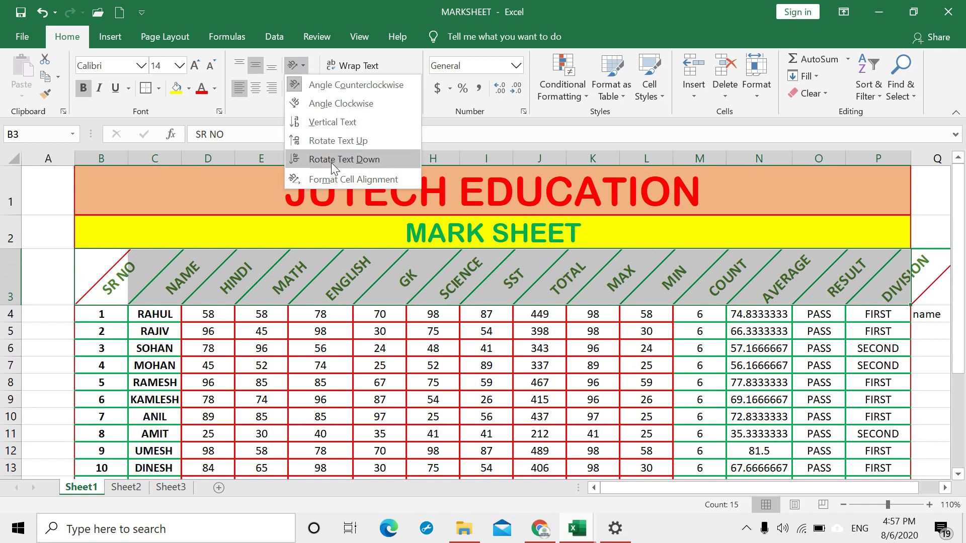
pyautogui.click(330, 104)
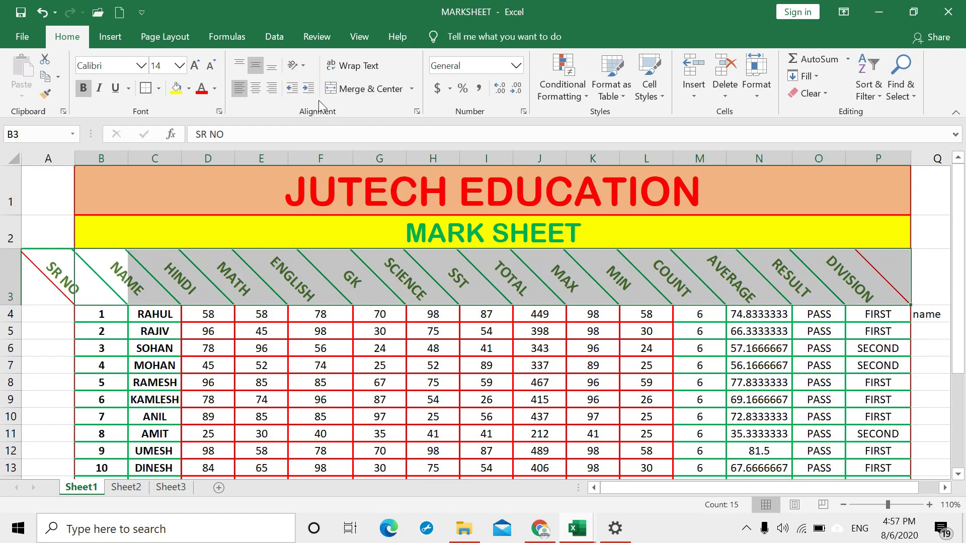
pyautogui.hotkey('ctrl', 'q')
# Step: Set the header text orientation to 90 degrees and enlarge row 3 to fit
pyautogui.click(305, 65)
pyautogui.click(325, 177)
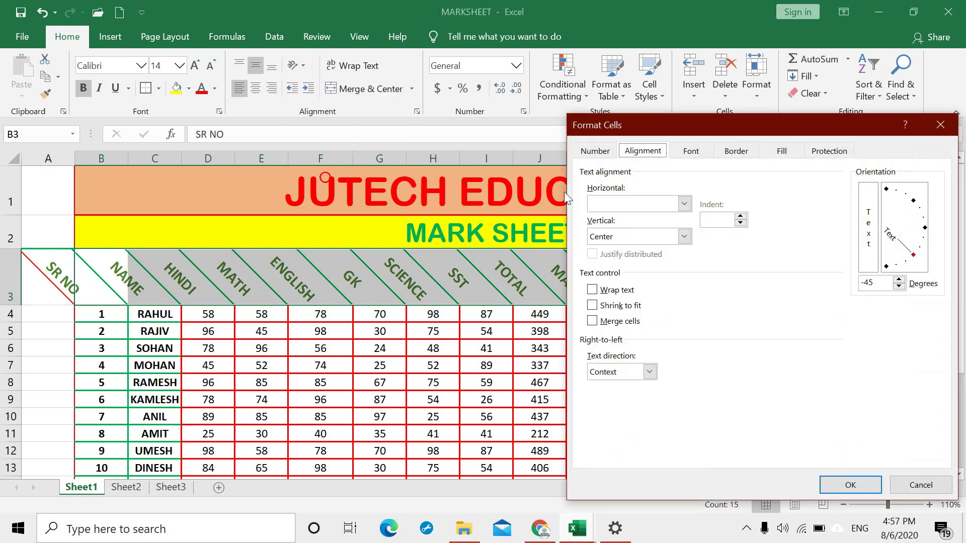
pyautogui.moveTo(920, 260); pyautogui.dragTo(888, 199)
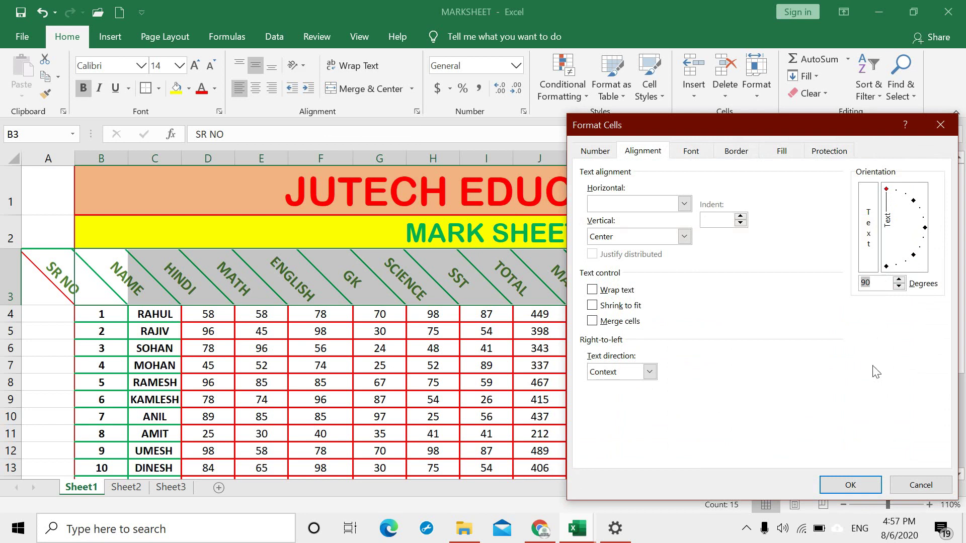
pyautogui.click(853, 484)
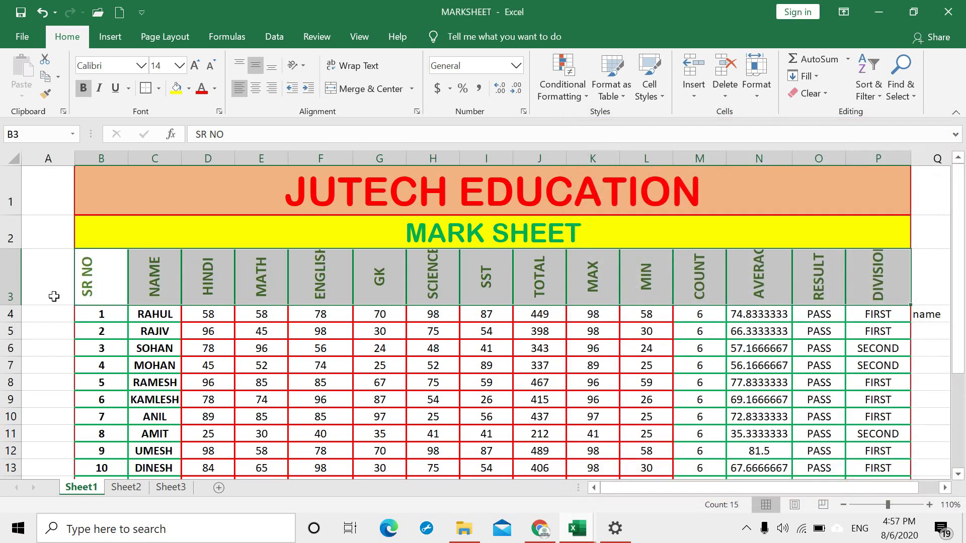
pyautogui.moveTo(12, 307); pyautogui.dragTo(12, 313)
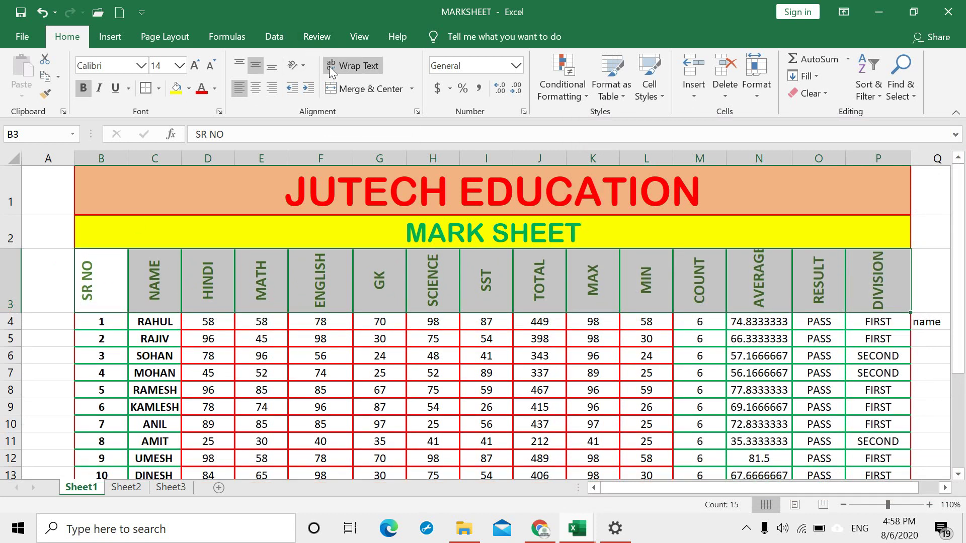
# Step: Reset the header text orientation back to 0 degrees in Format Cells
pyautogui.click(305, 65)
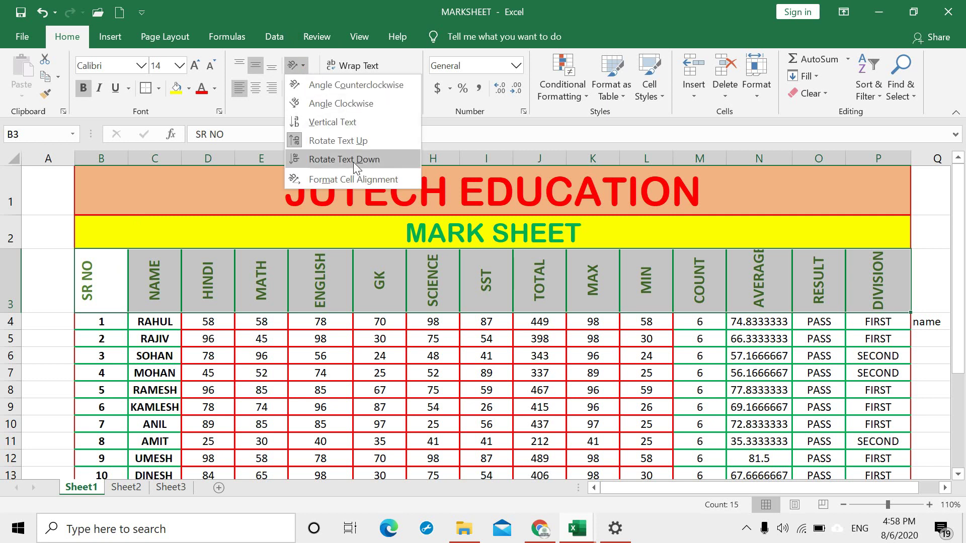
pyautogui.click(367, 179)
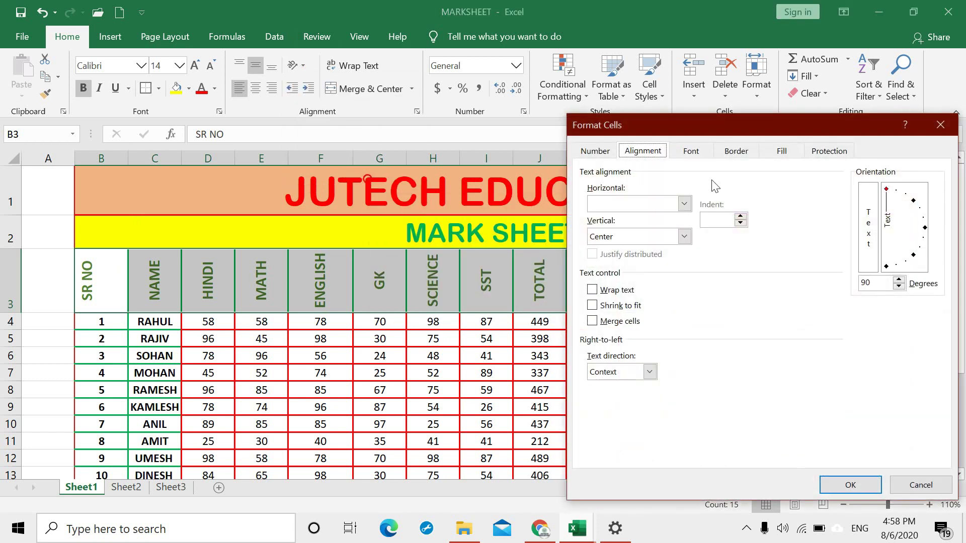
pyautogui.moveTo(886, 192); pyautogui.dragTo(921, 230)
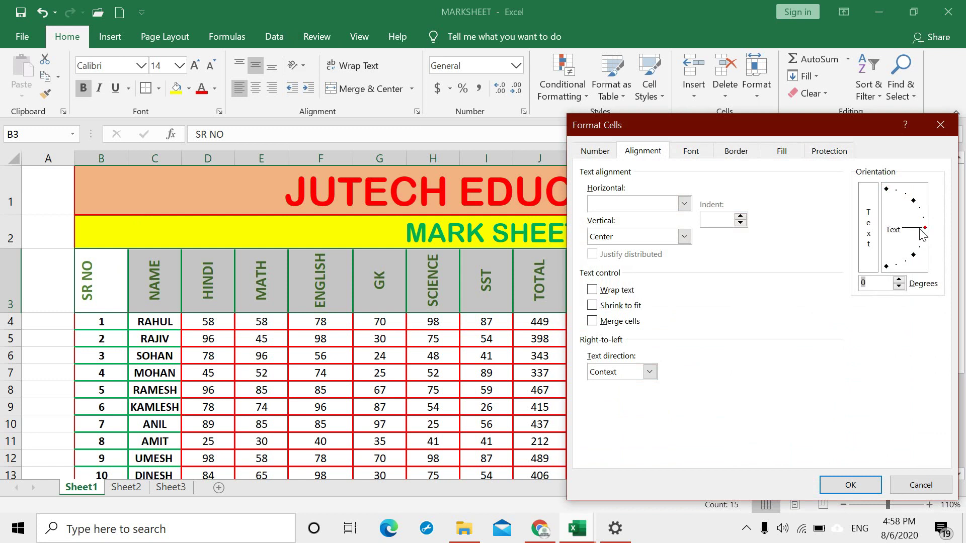
pyautogui.click(875, 484)
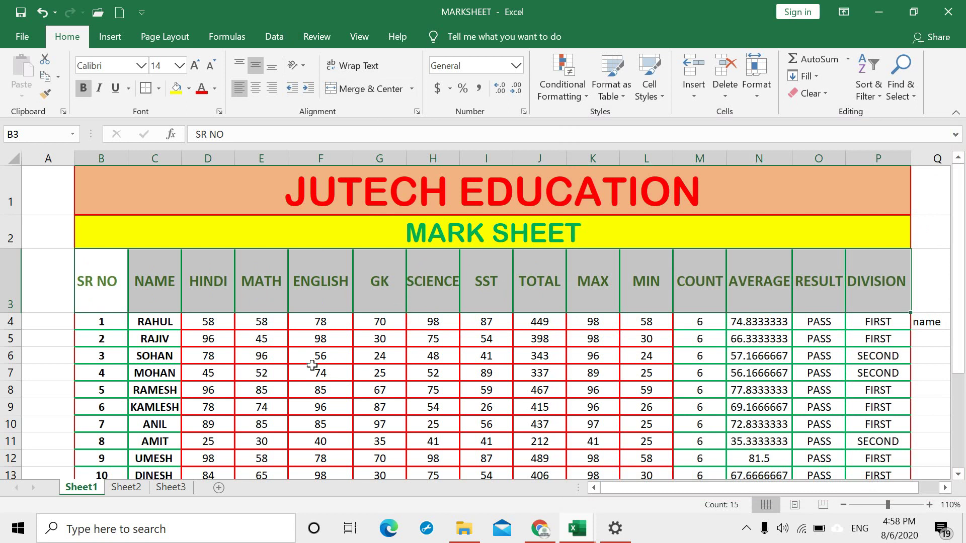
# Step: Type the person's full name into cell E21 below the table and apply Wrap Text
pyautogui.scroll(-3, 264, 398)
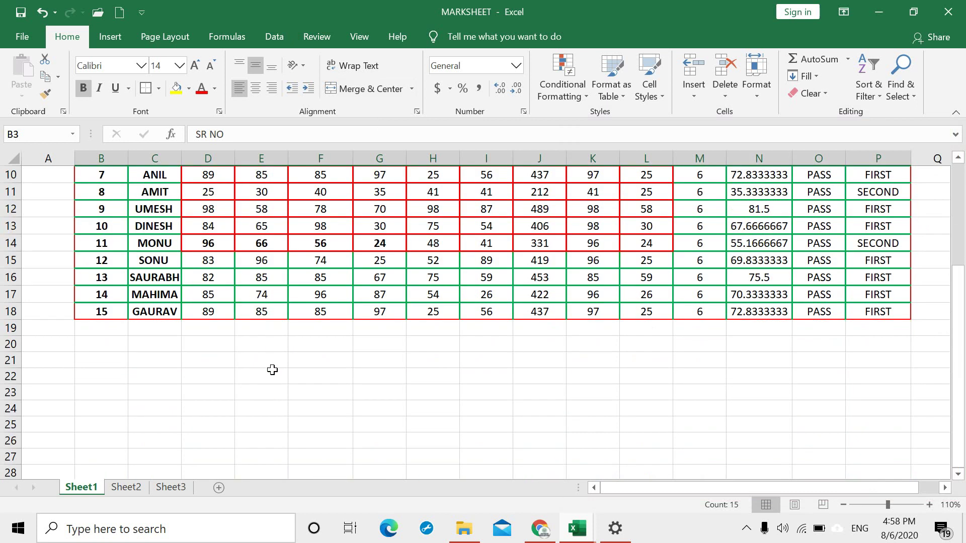
pyautogui.click(272, 363)
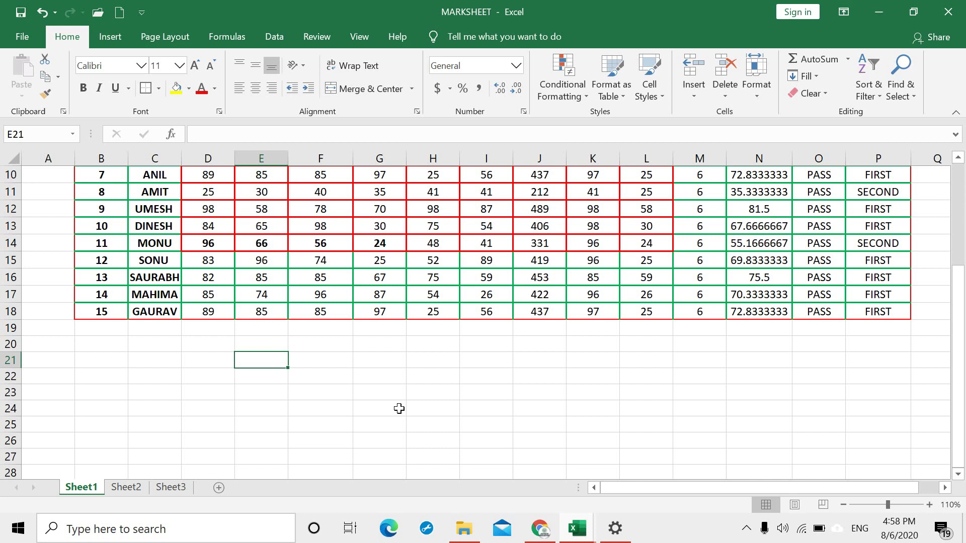
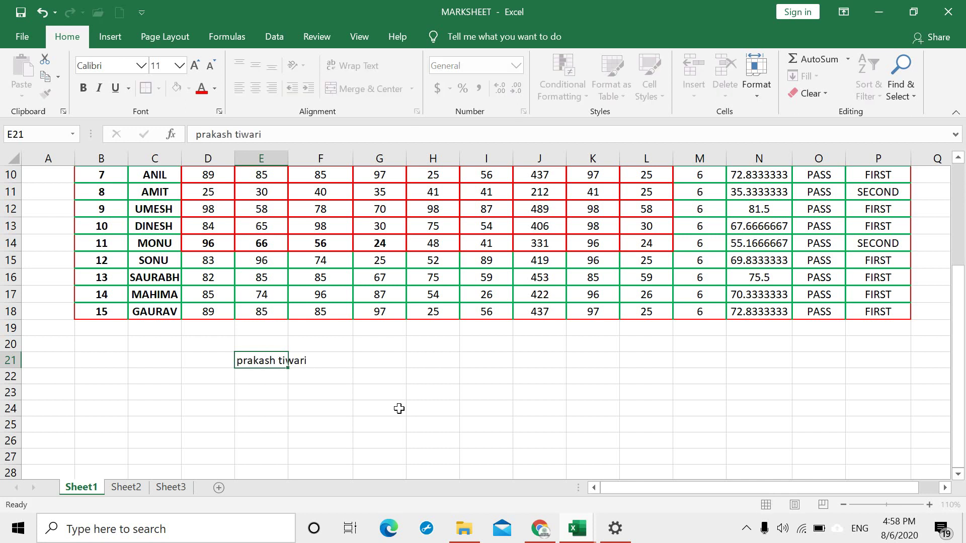
pyautogui.press('Return')
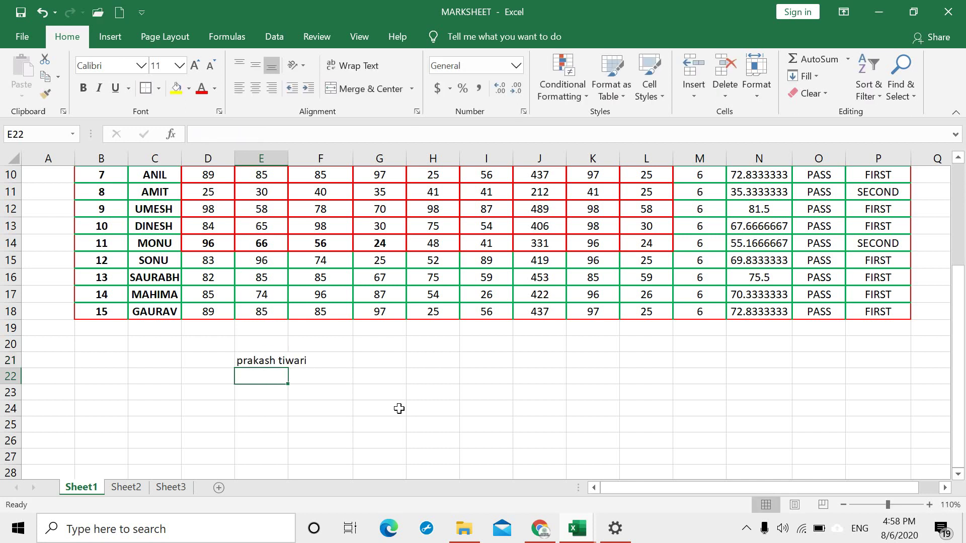
pyautogui.click(263, 360)
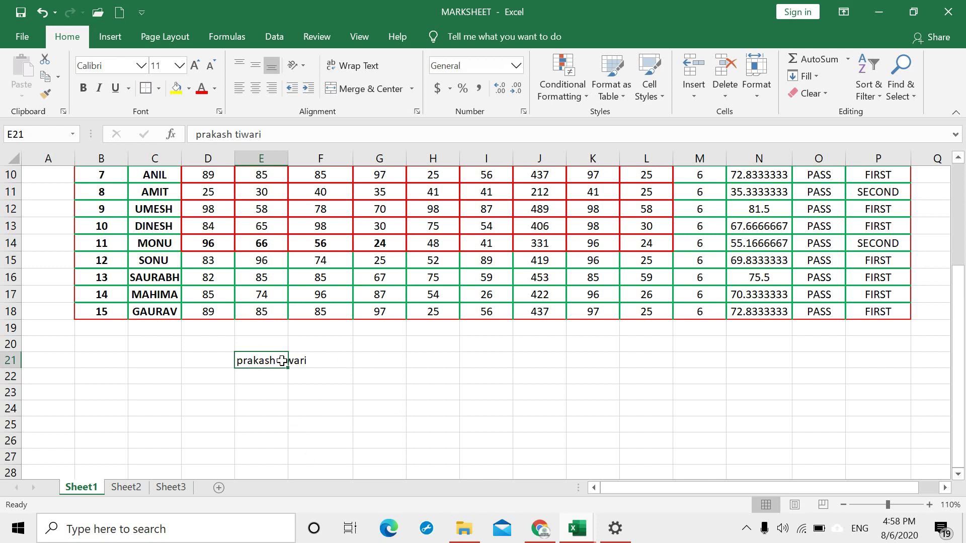
pyautogui.click(362, 65)
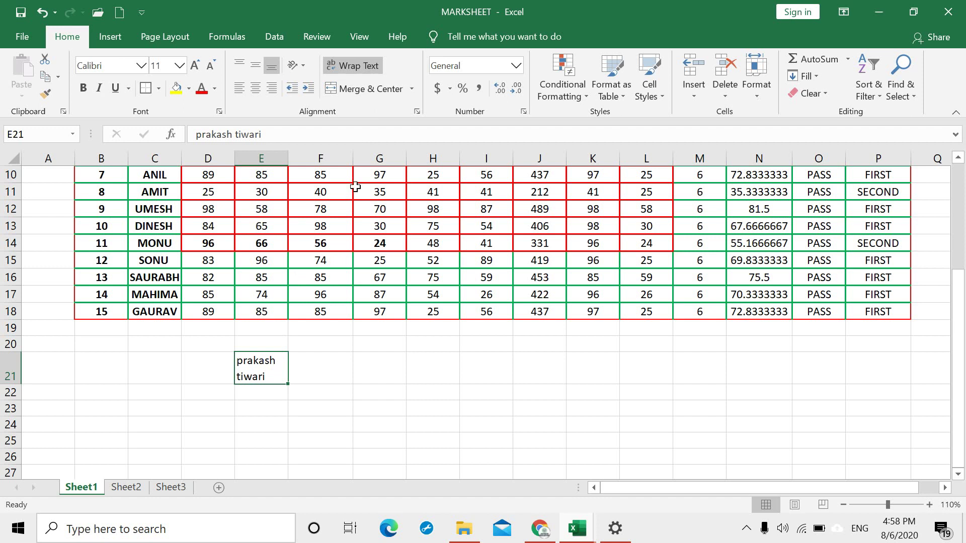
pyautogui.scroll(3, 347, 365)
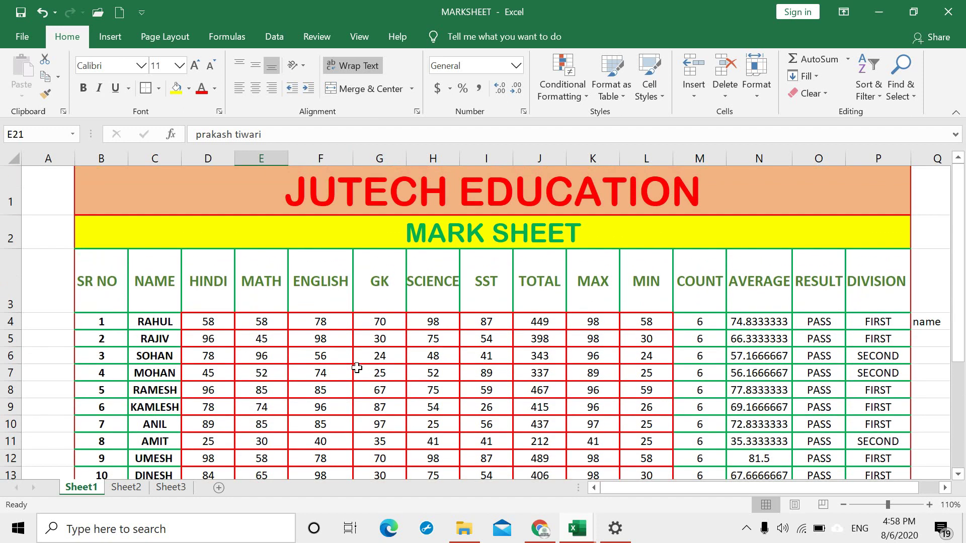
pyautogui.click(468, 224)
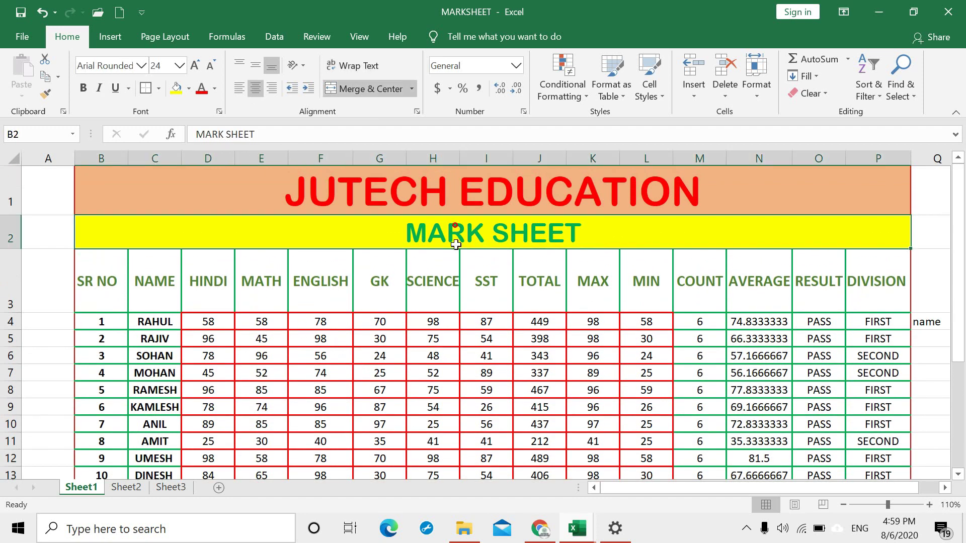
pyautogui.click(349, 92)
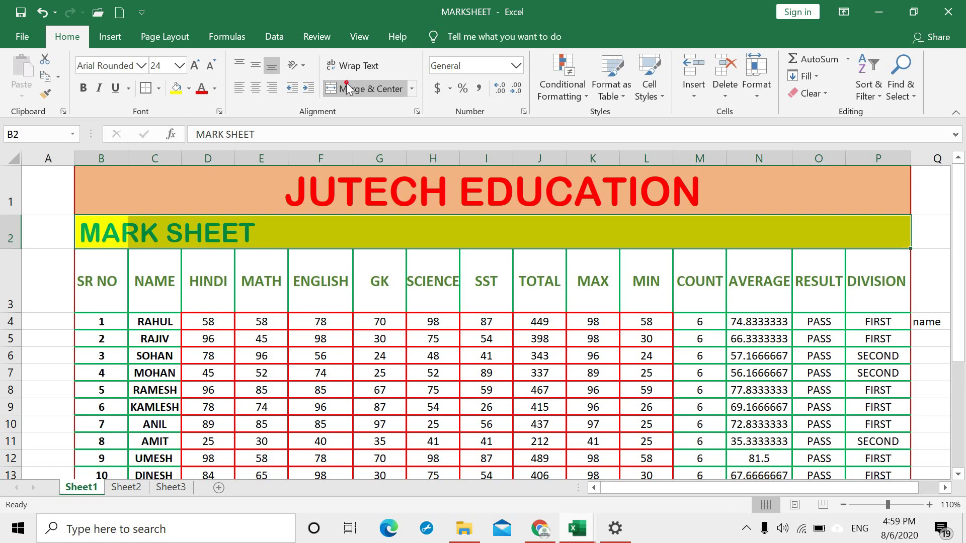
pyautogui.click(410, 317)
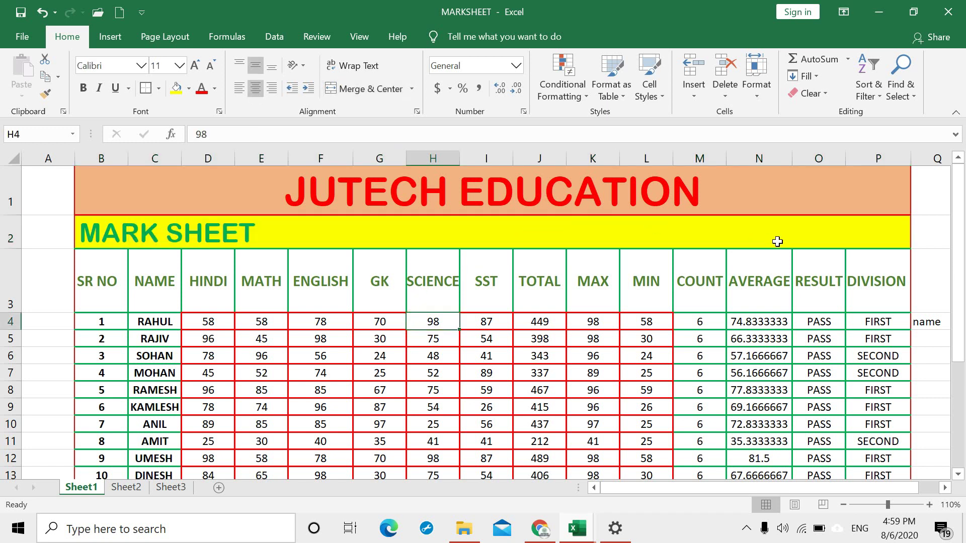
pyautogui.click(759, 236)
pyautogui.click(610, 241)
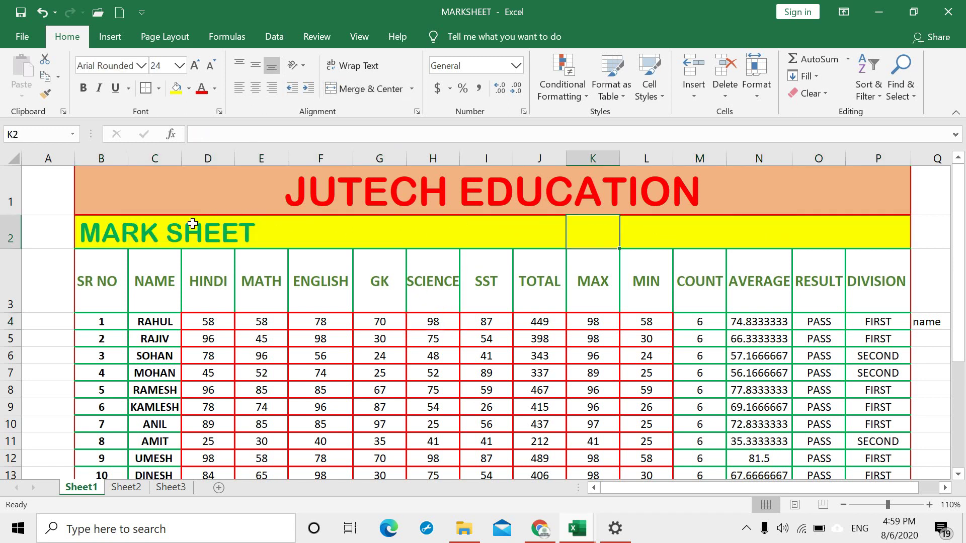
pyautogui.moveTo(161, 230); pyautogui.dragTo(727, 220)
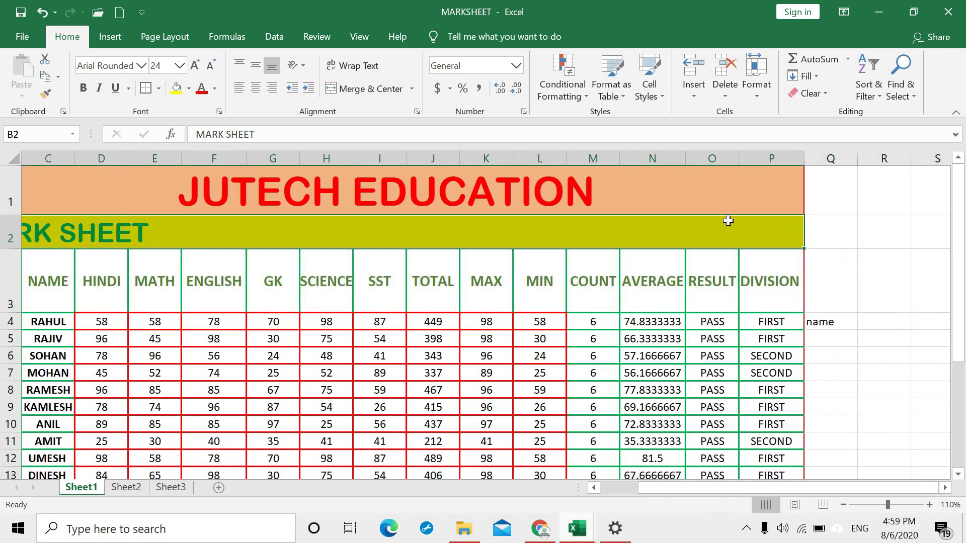
pyautogui.click(159, 89)
pyautogui.click(182, 225)
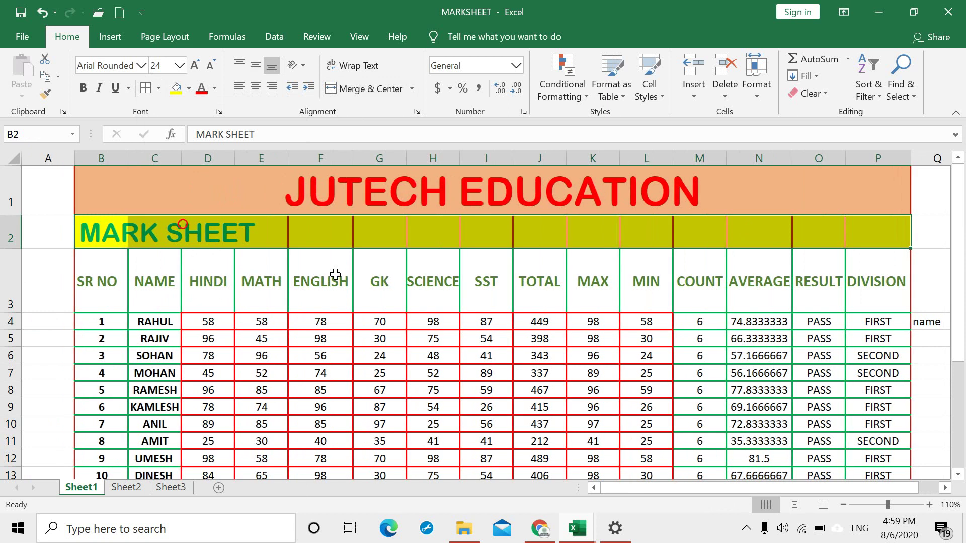
pyautogui.click(633, 323)
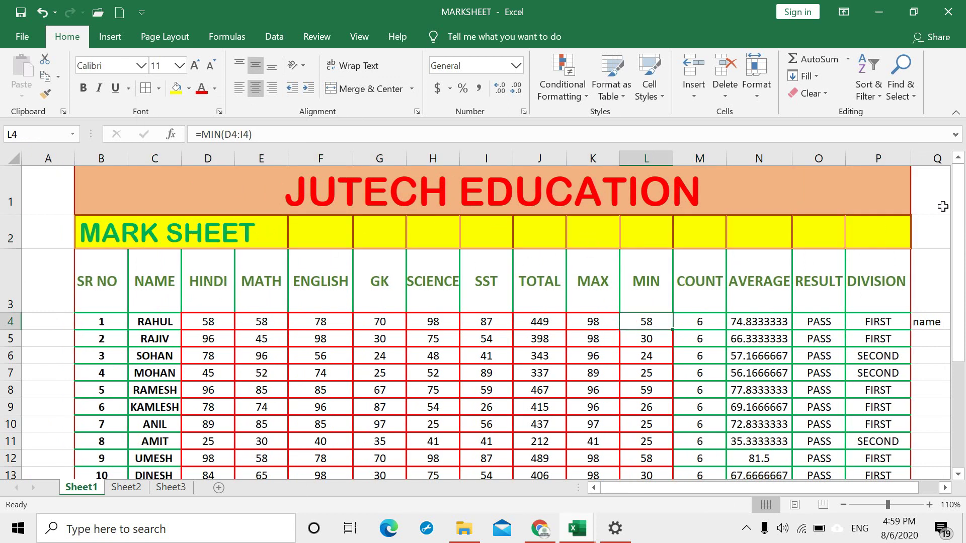
pyautogui.moveTo(892, 228); pyautogui.dragTo(119, 222)
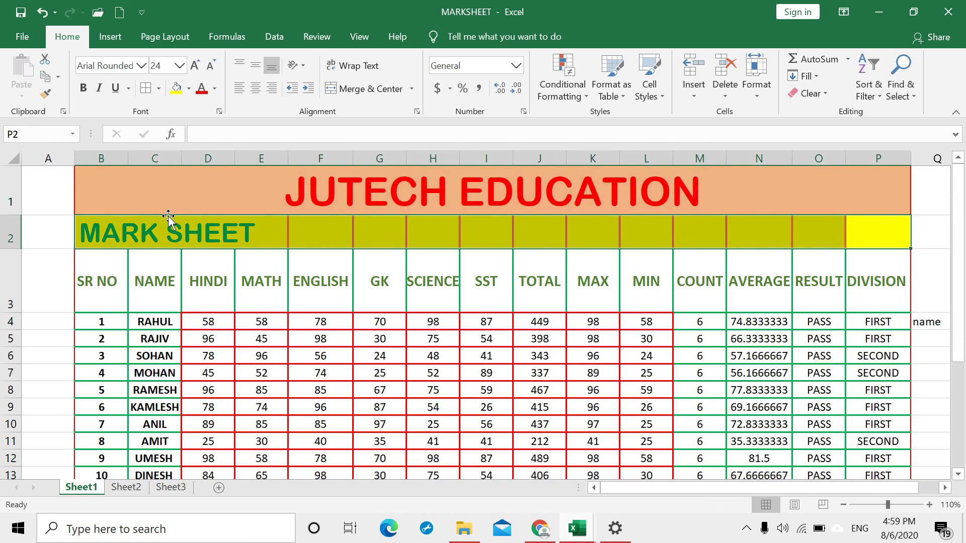
pyautogui.click(363, 90)
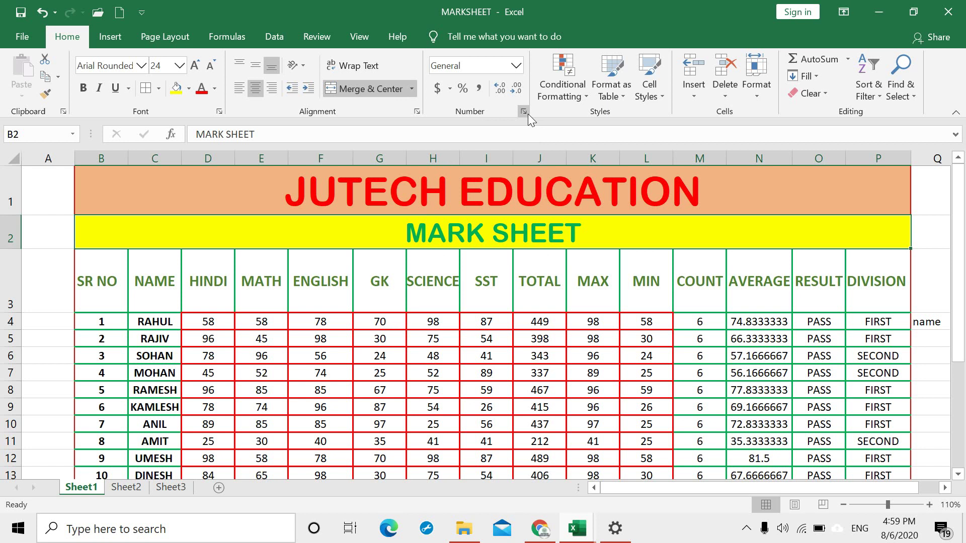
# Step: Enter 500 in G24 and display it in accounting format as $ 500.00
pyautogui.scroll(-3, 498, 222)
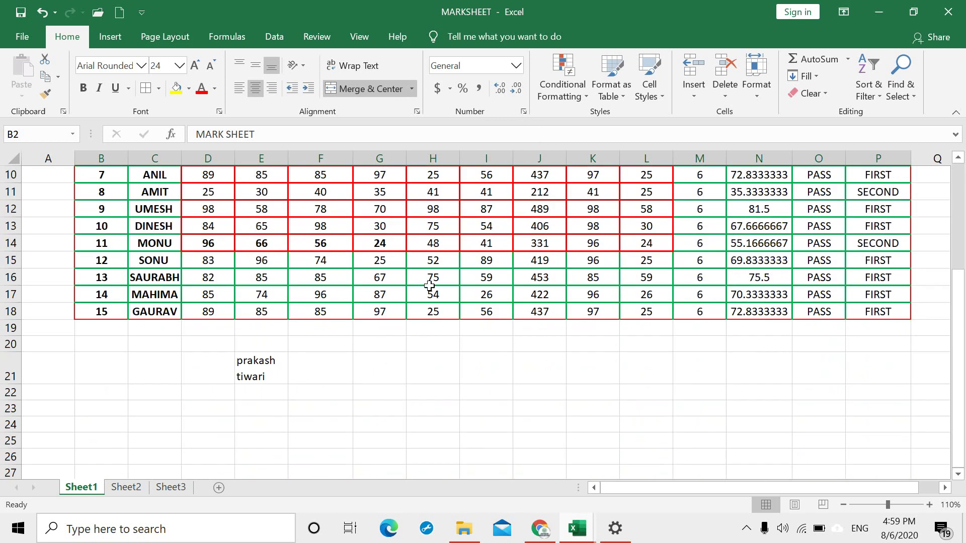
pyautogui.scroll(2, 431, 292)
pyautogui.scroll(-4, 417, 305)
pyautogui.click(378, 316)
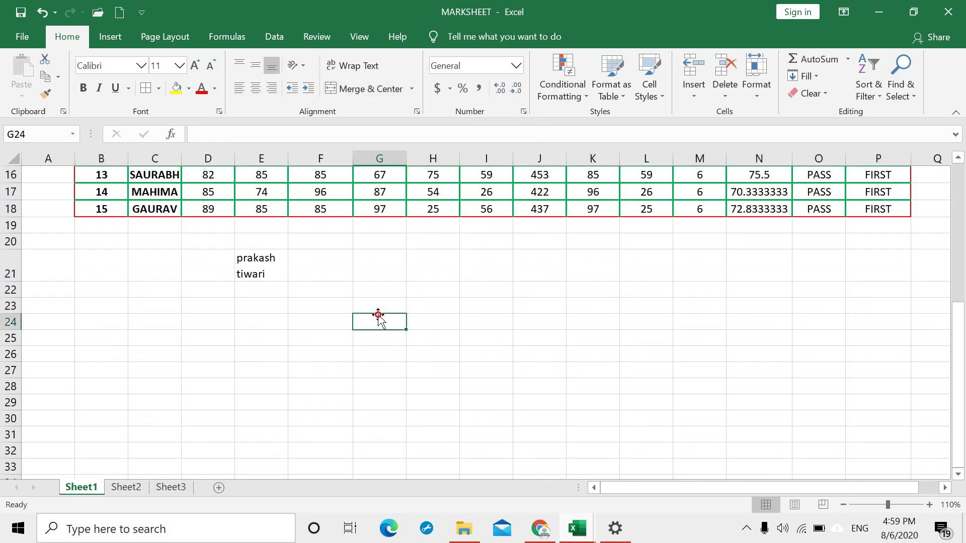
pyautogui.write('500')
pyautogui.press('Return')
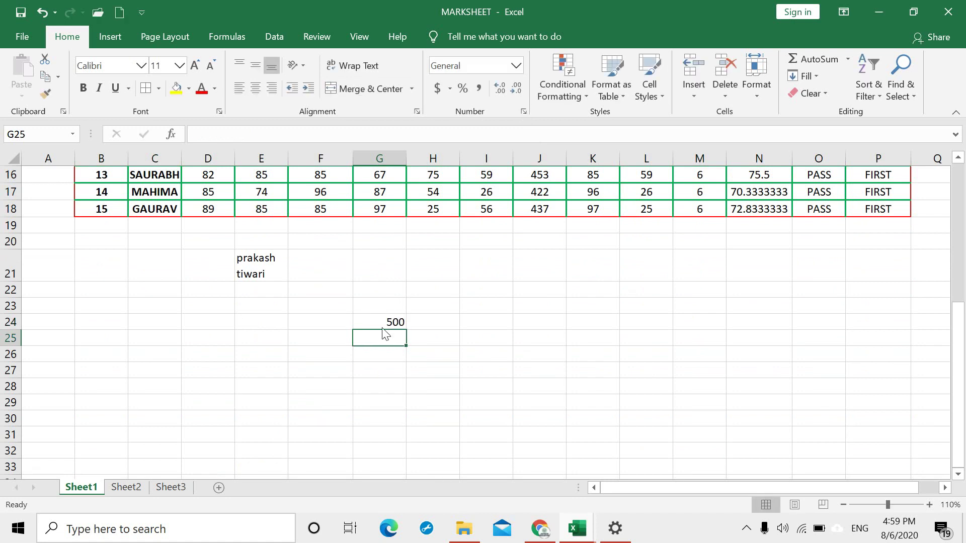
pyautogui.click(382, 318)
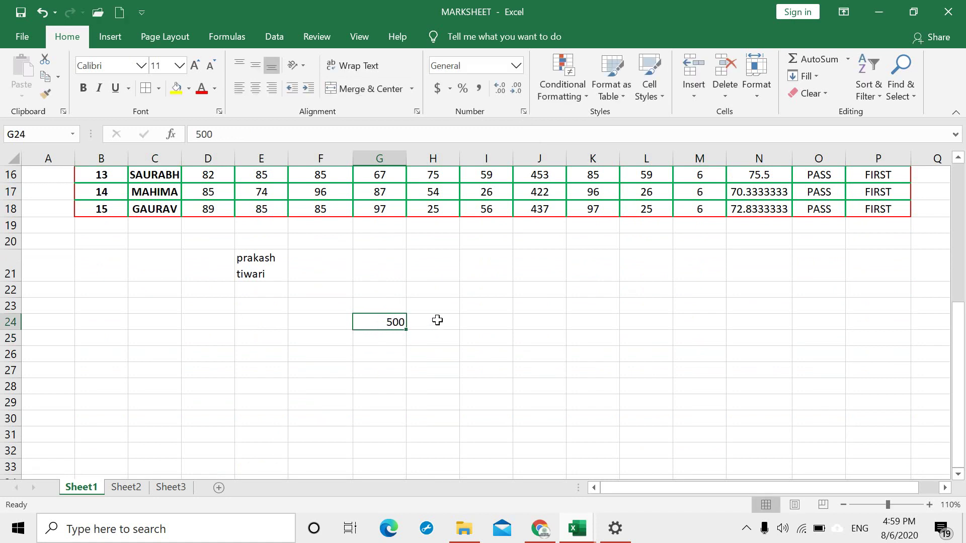
pyautogui.click(436, 89)
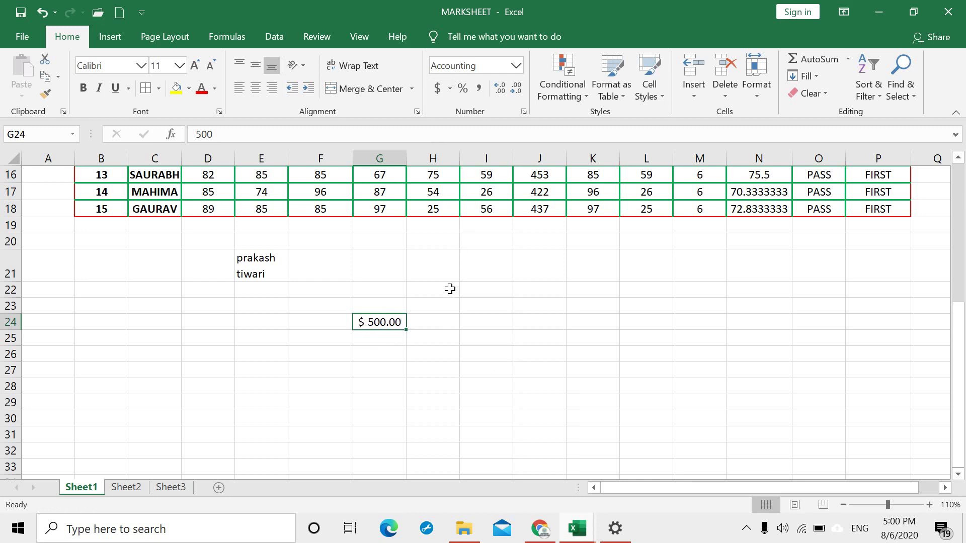
# Step: Clear G24 again and bring up the number format list
pyautogui.click(435, 320)
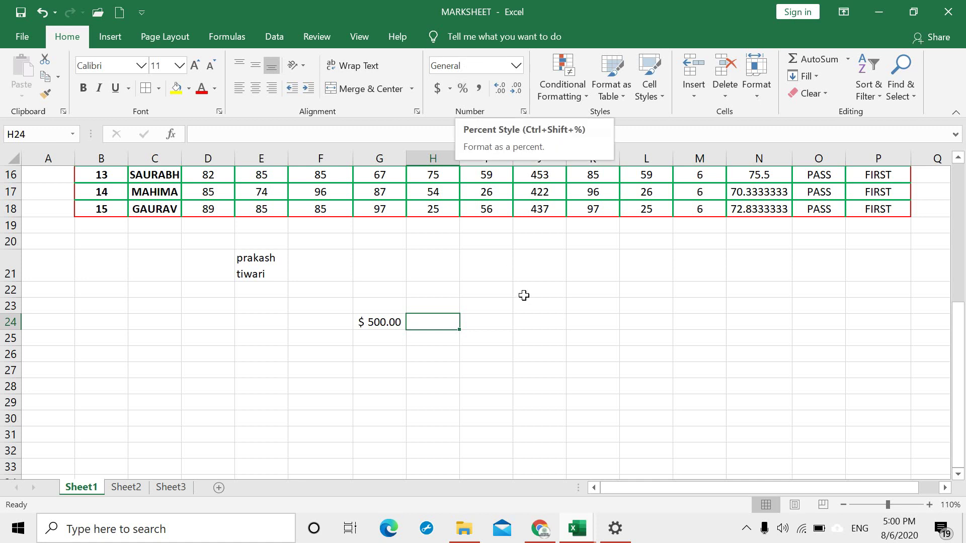
pyautogui.click(375, 322)
pyautogui.press('Delete')
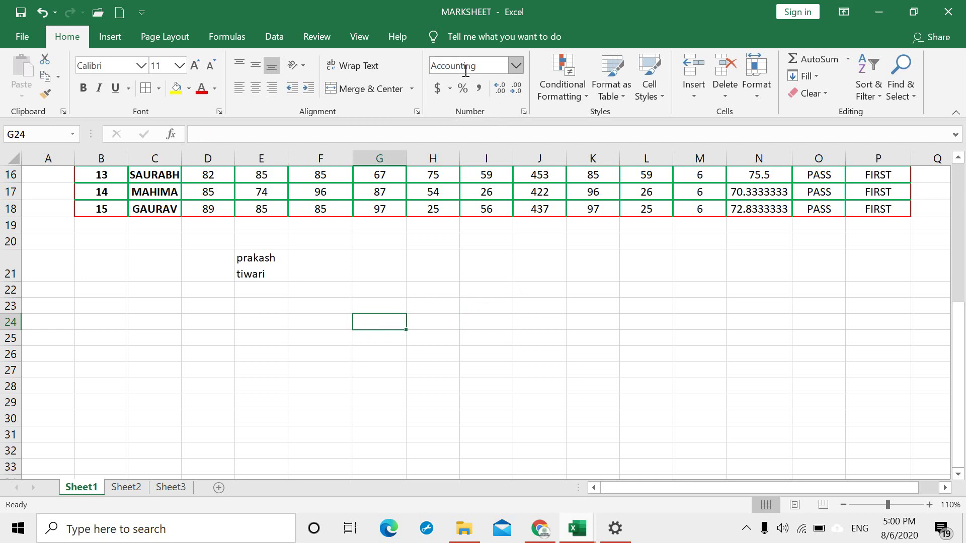
pyautogui.click(517, 65)
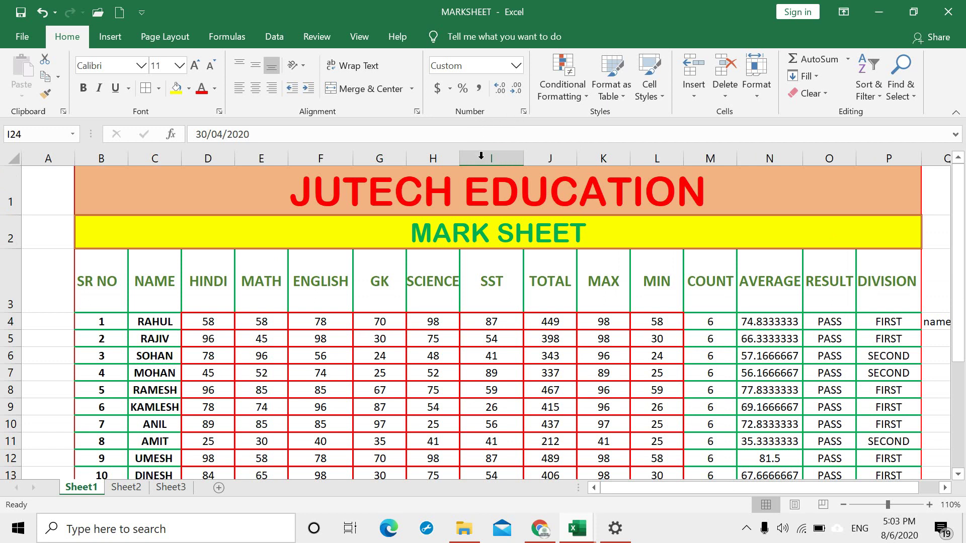
# Step: Enter 10 in I24, try the General number format, then undo it
pyautogui.scroll(-1, 381, 317)
pyautogui.scroll(1, 378, 297)
pyautogui.scroll(-5, 474, 341)
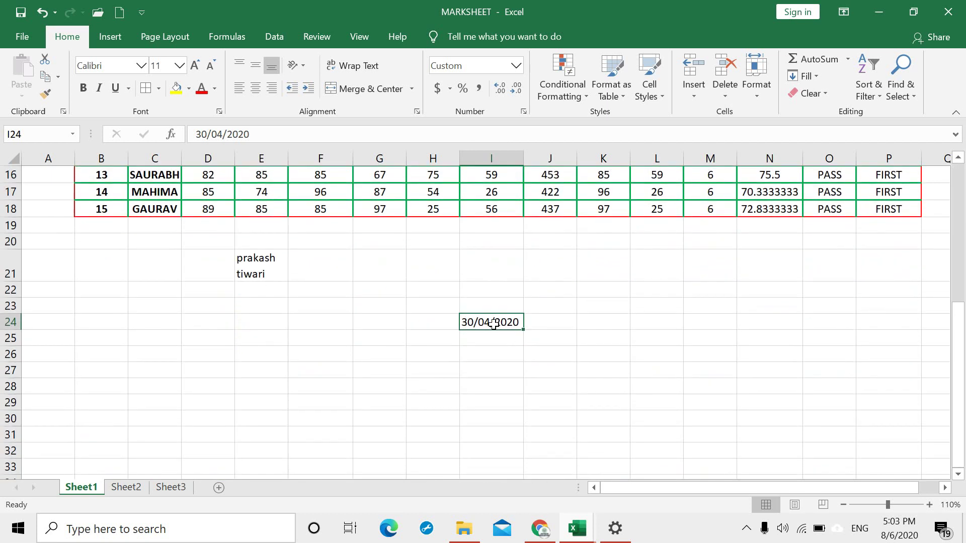
pyautogui.click(497, 365)
pyautogui.click(497, 322)
pyautogui.scroll(1, 556, 358)
pyautogui.write('10')
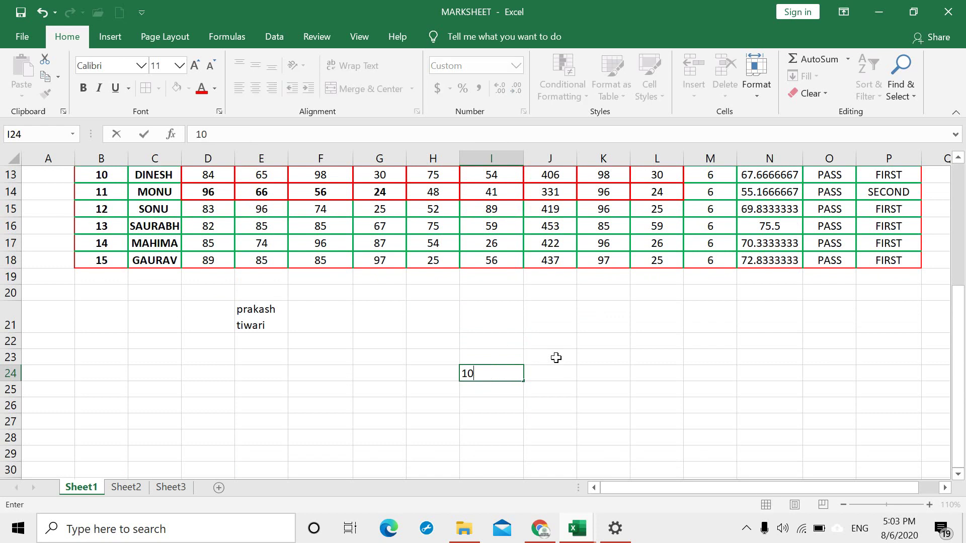
pyautogui.press('Return')
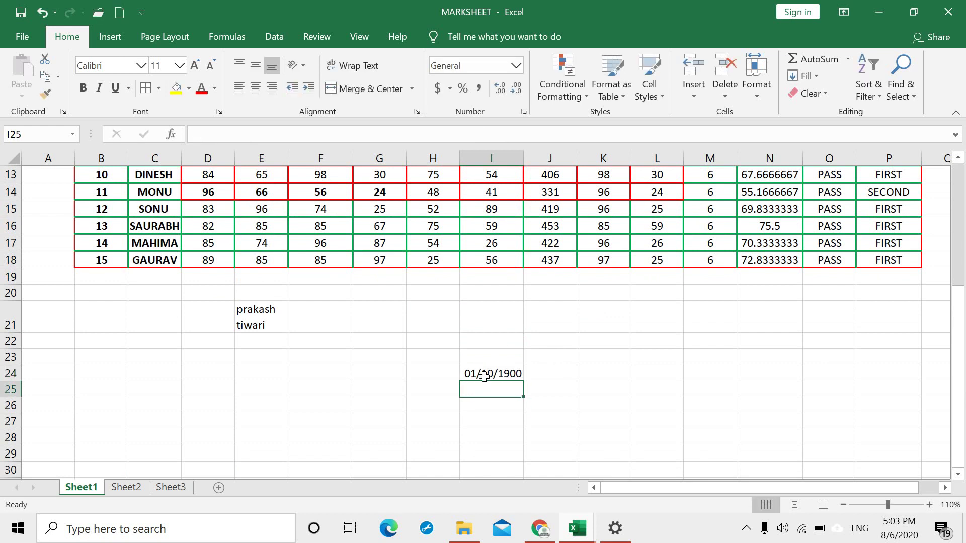
pyautogui.click(484, 375)
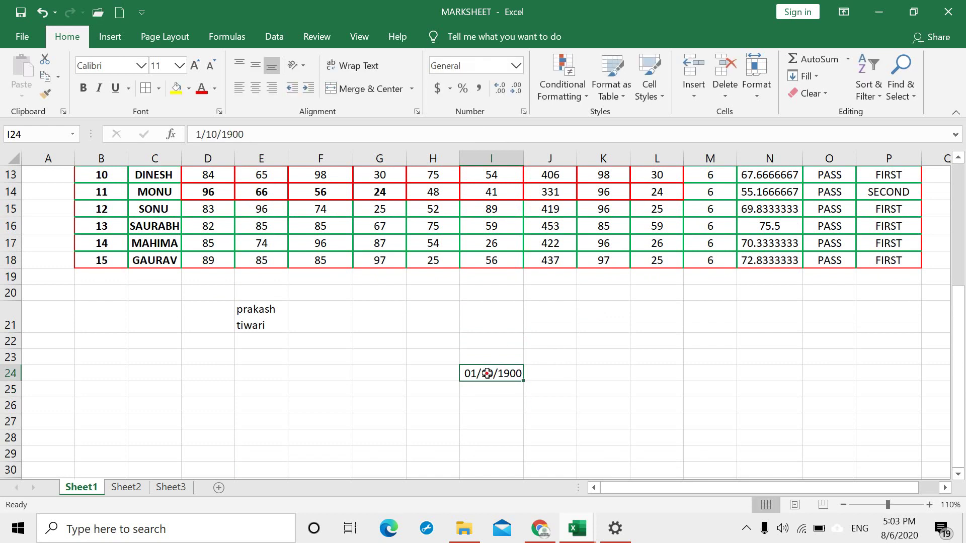
pyautogui.click(516, 65)
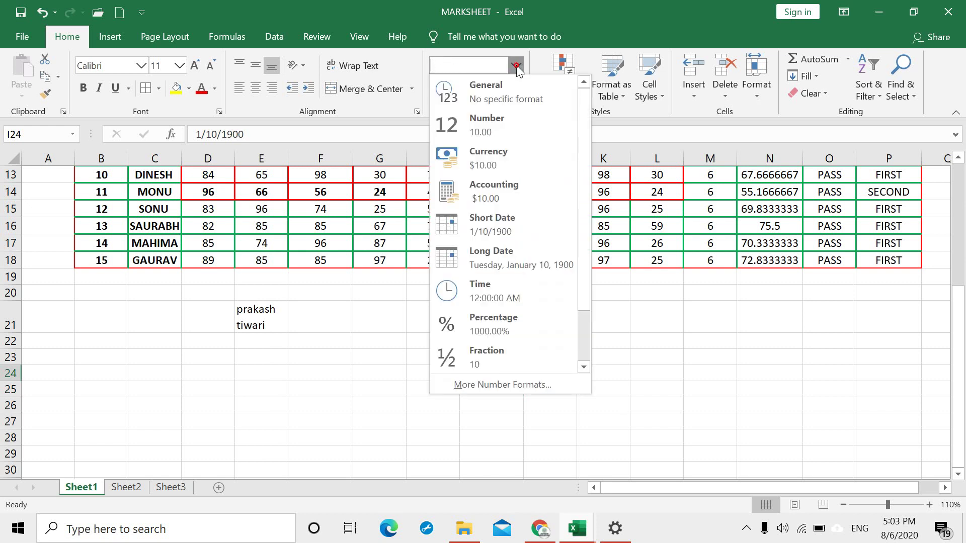
pyautogui.click(496, 92)
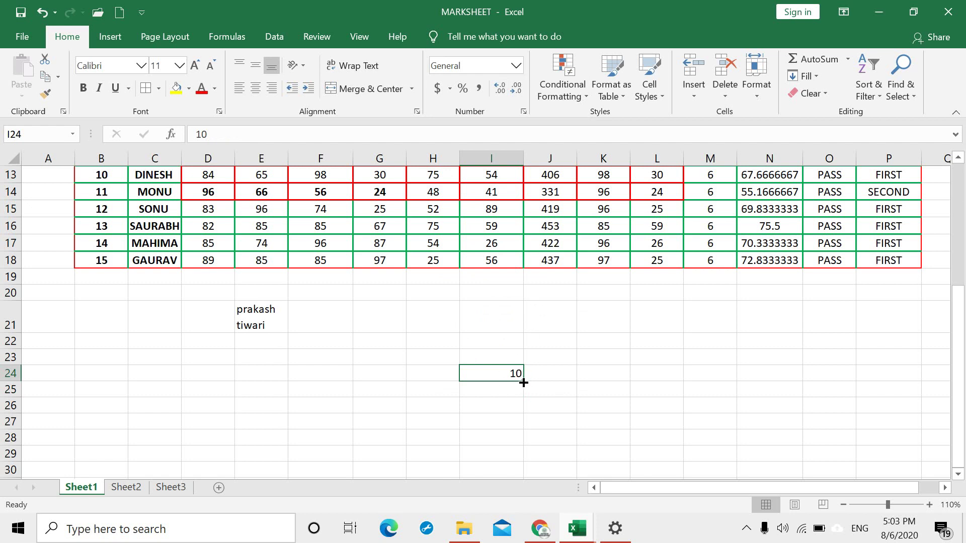
pyautogui.hotkey('ctrl', 'z')
# Step: Re-enter 10 in I24 and set its number format to General
pyautogui.click(553, 379)
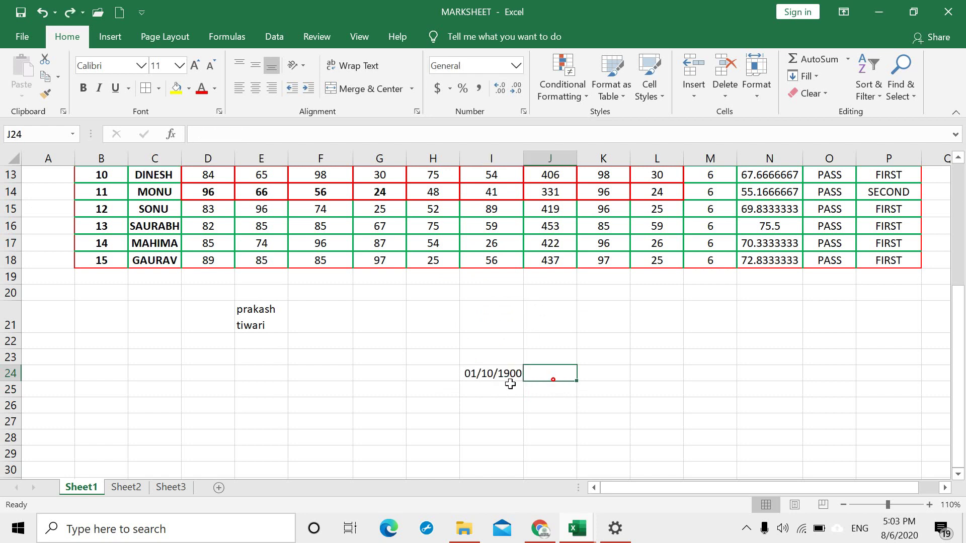
pyautogui.click(504, 374)
pyautogui.write('10')
pyautogui.press('Return')
pyautogui.click(505, 375)
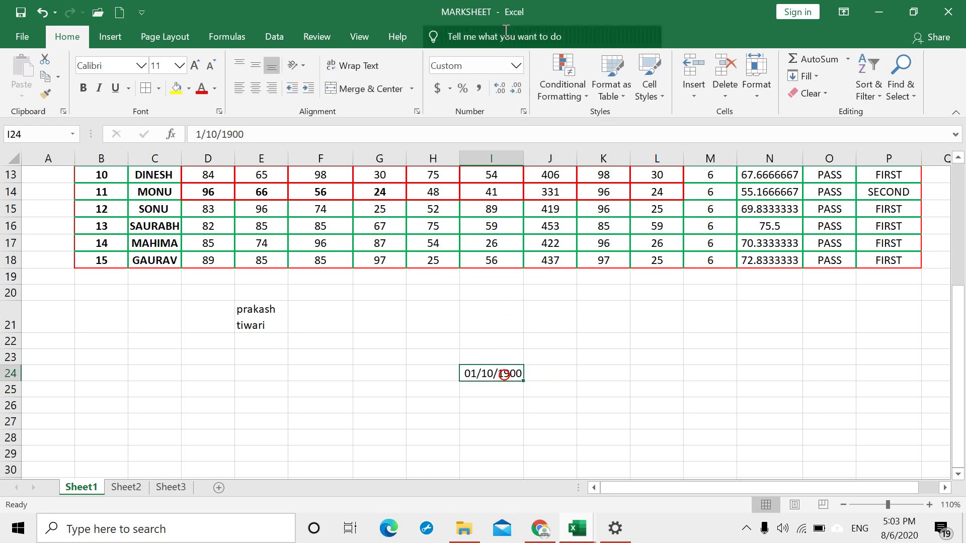
pyautogui.click(516, 66)
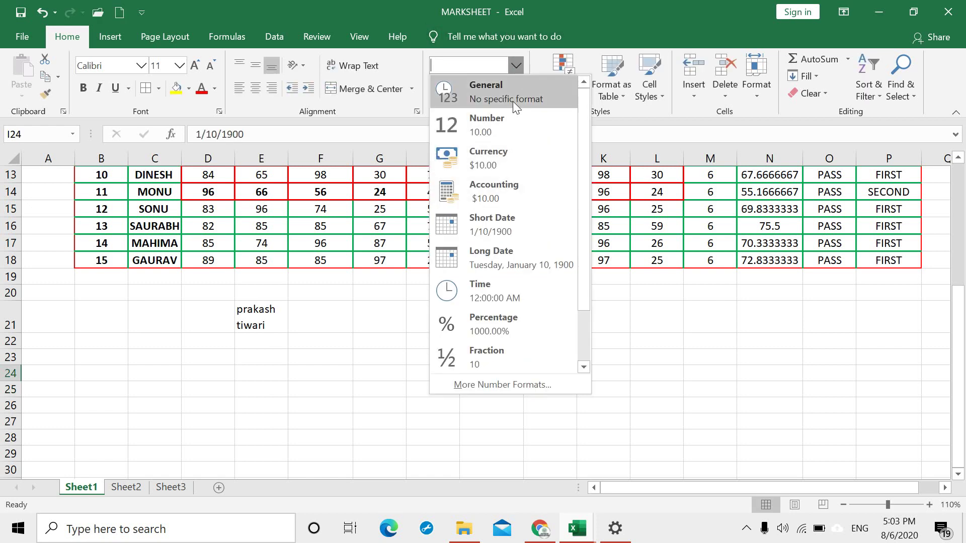
pyautogui.click(513, 98)
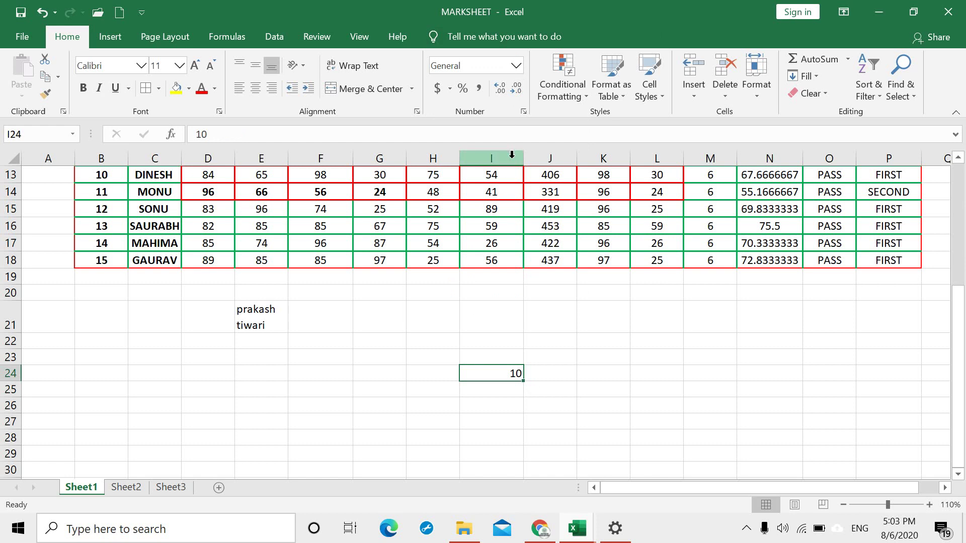
# Step: Add two decimal places and apply accounting format so I24 shows $ 10.00
pyautogui.click(505, 84)
pyautogui.click(503, 84)
pyautogui.click(503, 86)
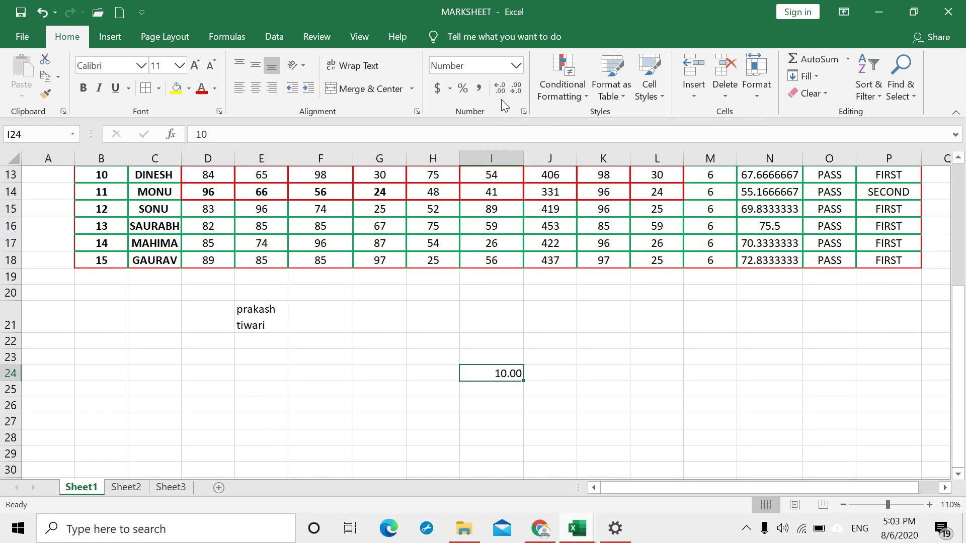
pyautogui.click(440, 91)
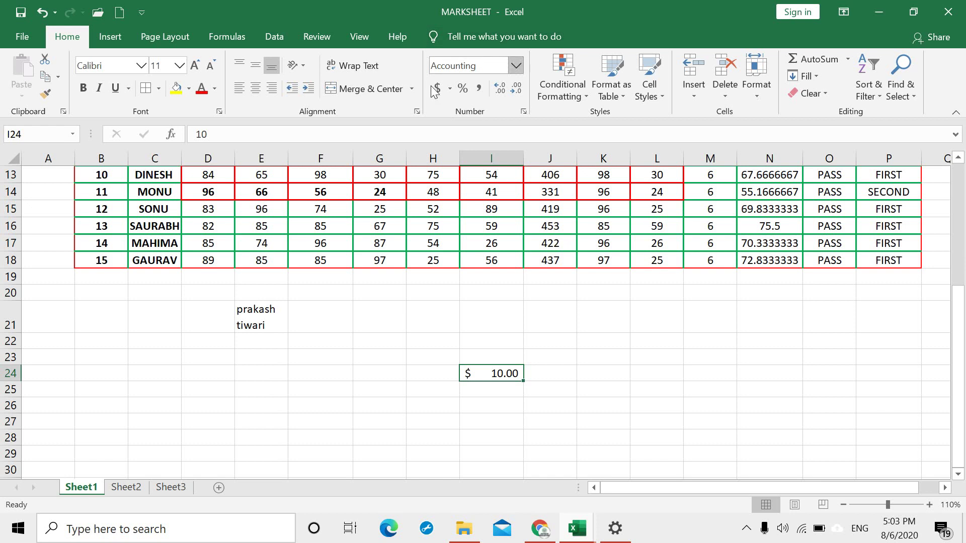
pyautogui.click(517, 67)
pyautogui.click(510, 380)
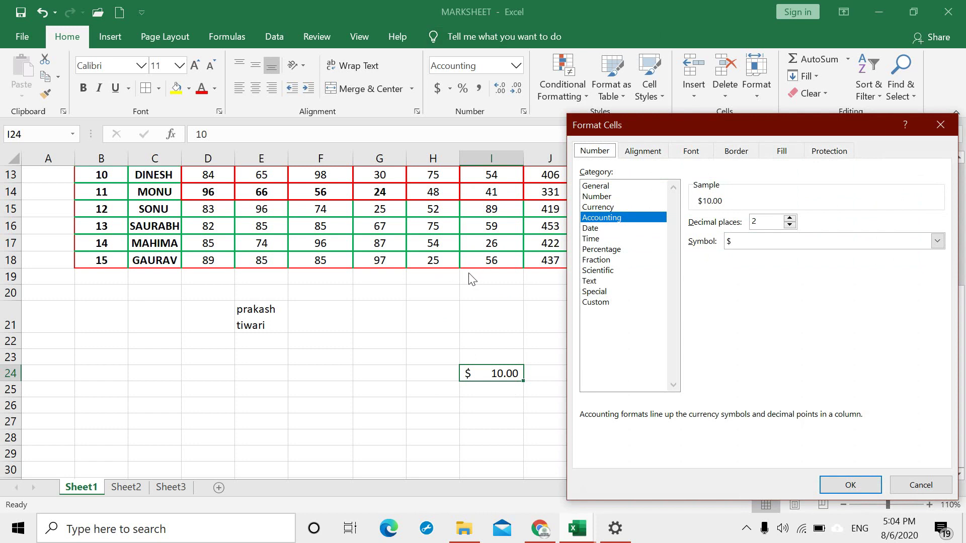
# Step: Close Format Cells and undo the accounting and decimal formatting on I24
pyautogui.press('Escape')
pyautogui.click(389, 360)
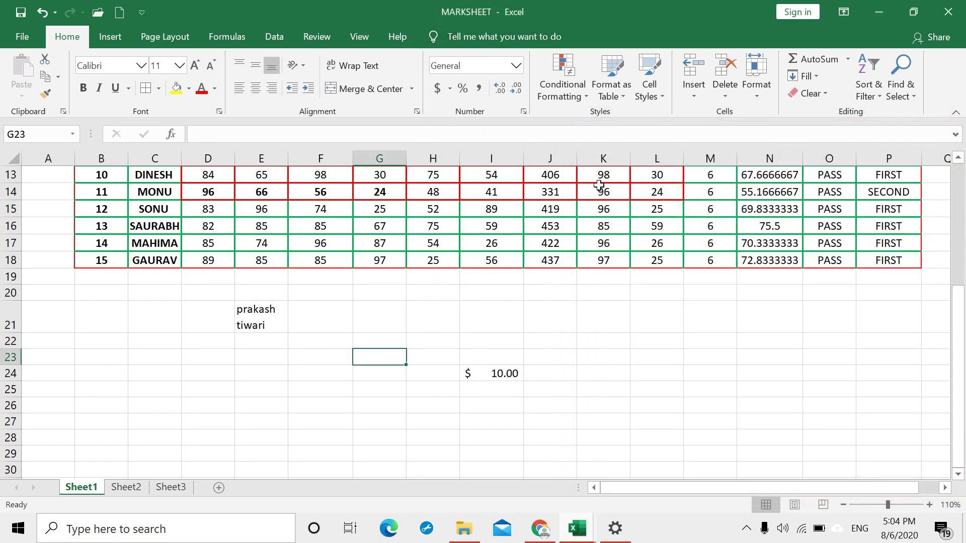
pyautogui.hotkey('ctrl', 'z')
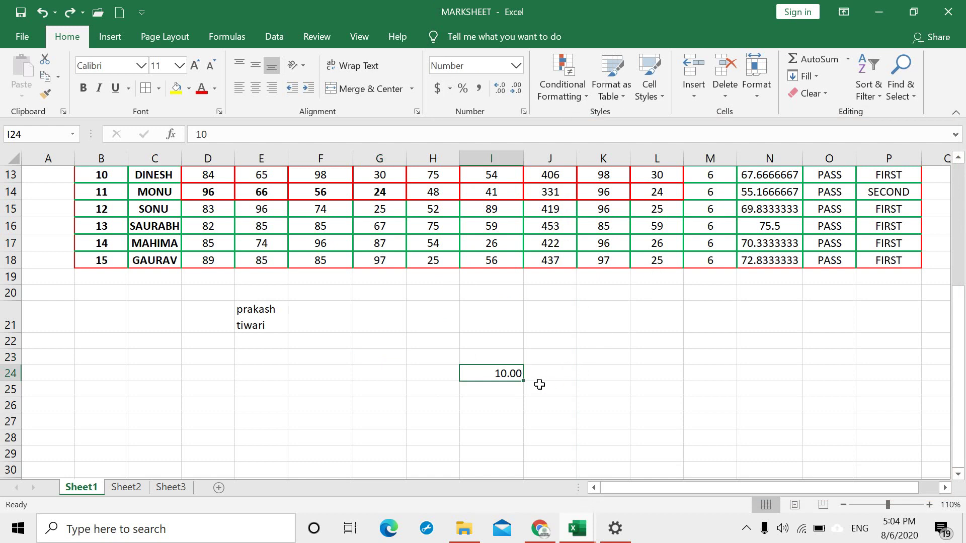
pyautogui.hotkey('ctrl', 'z')
pyautogui.hotkey('ctrl', 'z')
pyautogui.hotkey('ctrl', 'z')
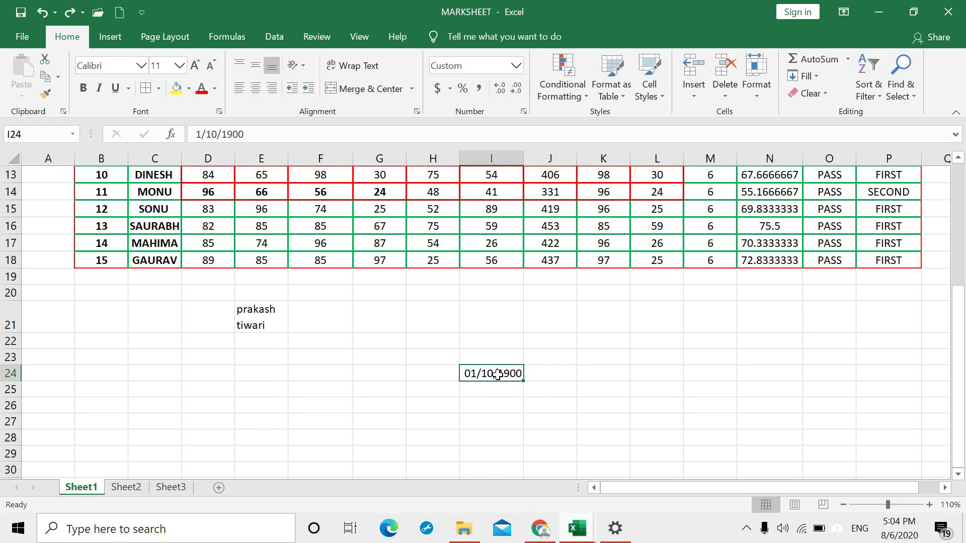
# Step: Replace the mm/dd/yyyy code with a custom dd/mm format for I24
pyautogui.click(516, 65)
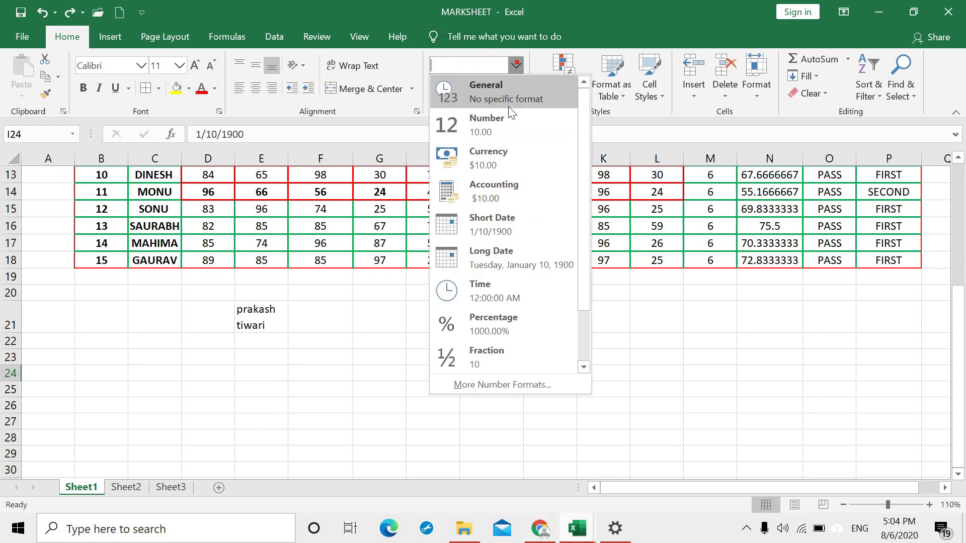
pyautogui.click(515, 383)
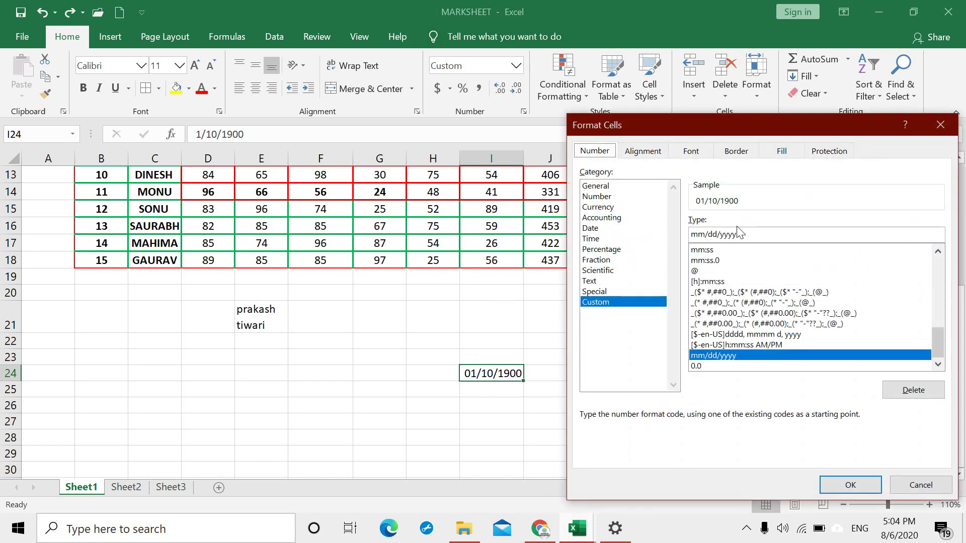
pyautogui.moveTo(743, 236); pyautogui.dragTo(690, 236)
pyautogui.write('dd/mm')
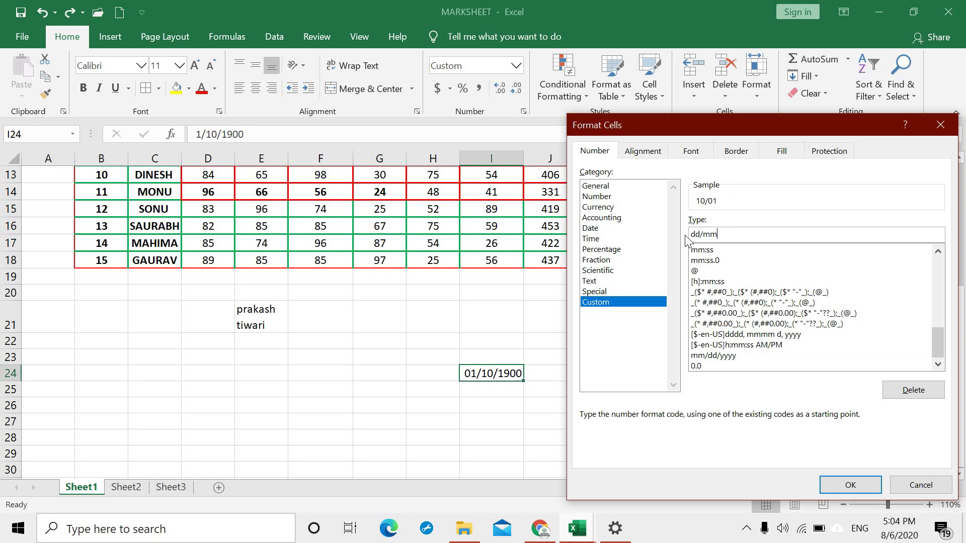
pyautogui.press('Return')
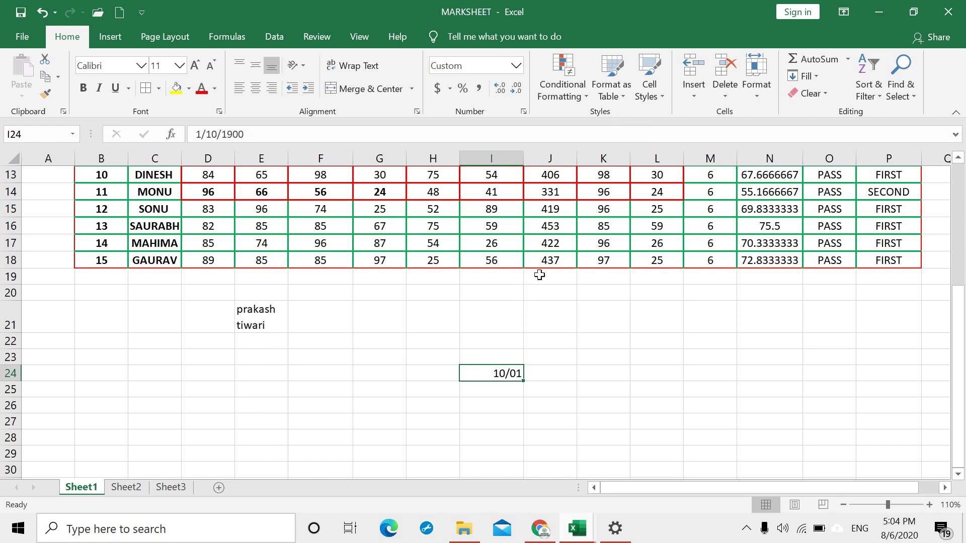
# Step: Glance at the Conditional Formatting options, then dismiss the menu
pyautogui.scroll(4, 540, 275)
pyautogui.scroll(-2, 540, 280)
pyautogui.scroll(1, 548, 276)
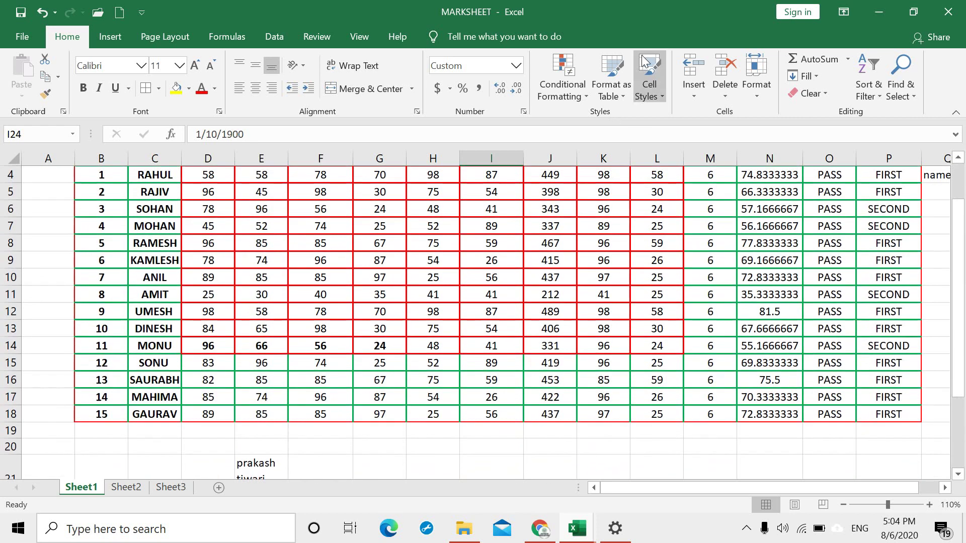
pyautogui.click(585, 93)
pyautogui.moveTo(614, 123)
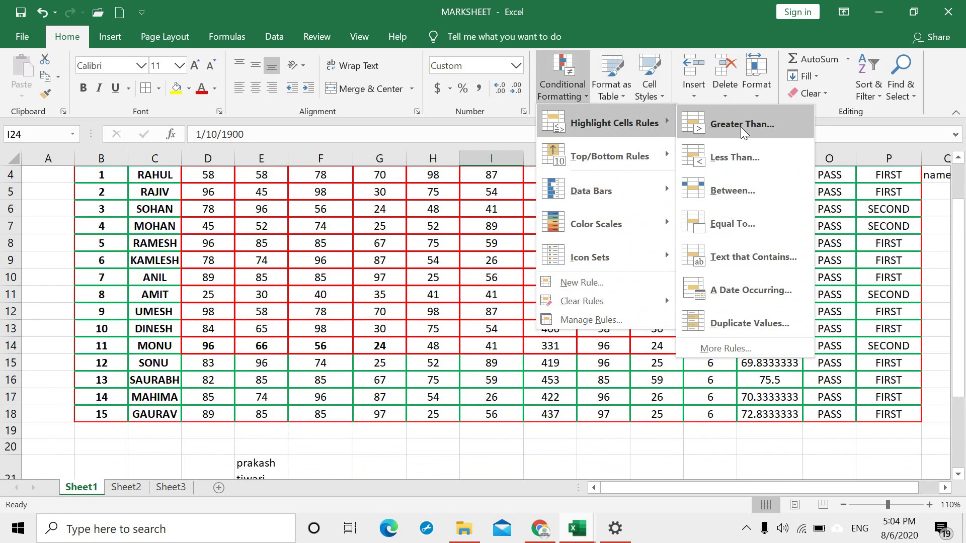
pyautogui.click(311, 266)
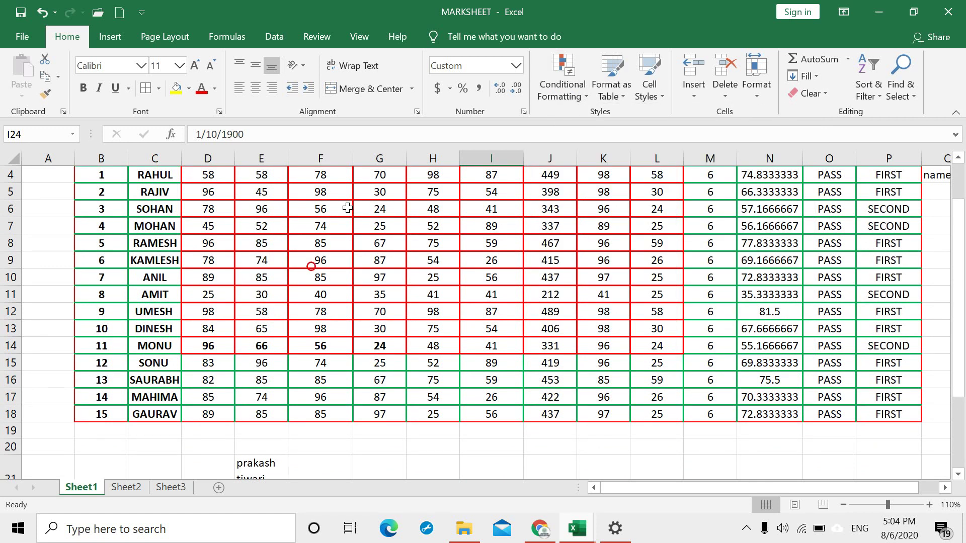
# Step: Scroll up to the headers and select the marks block D4:L15
pyautogui.scroll(1, 348, 208)
pyautogui.moveTo(322, 322); pyautogui.dragTo(327, 432)
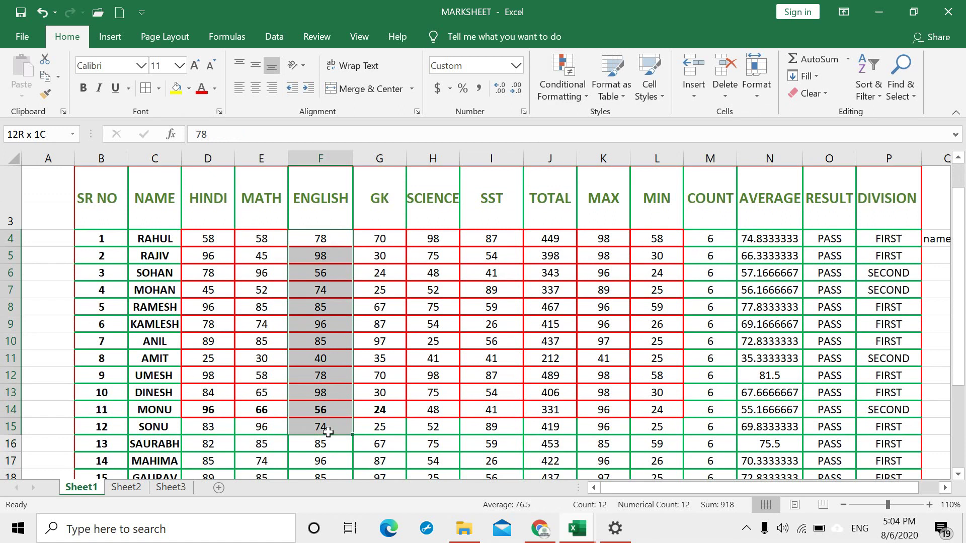
pyautogui.click(426, 394)
pyautogui.moveTo(213, 239); pyautogui.dragTo(646, 428)
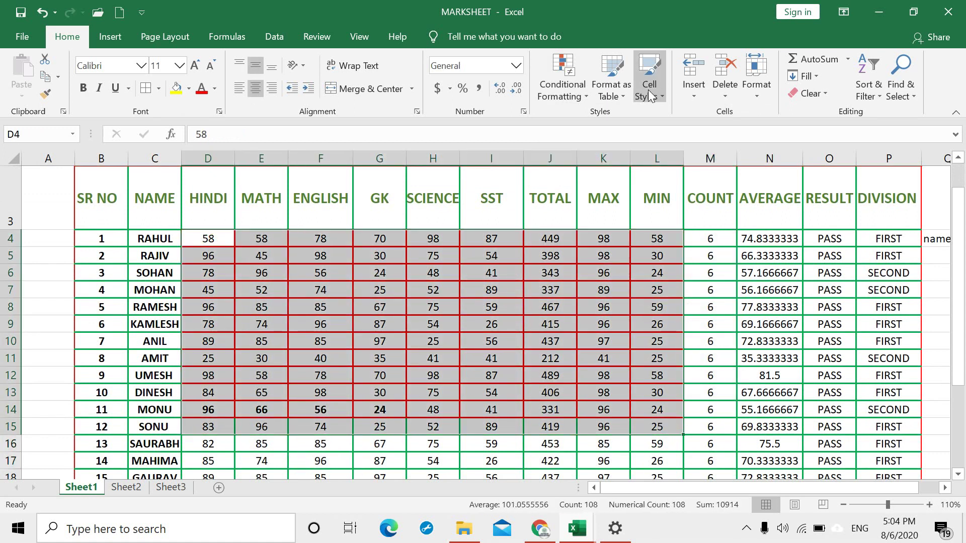
pyautogui.click(589, 94)
pyautogui.click(584, 96)
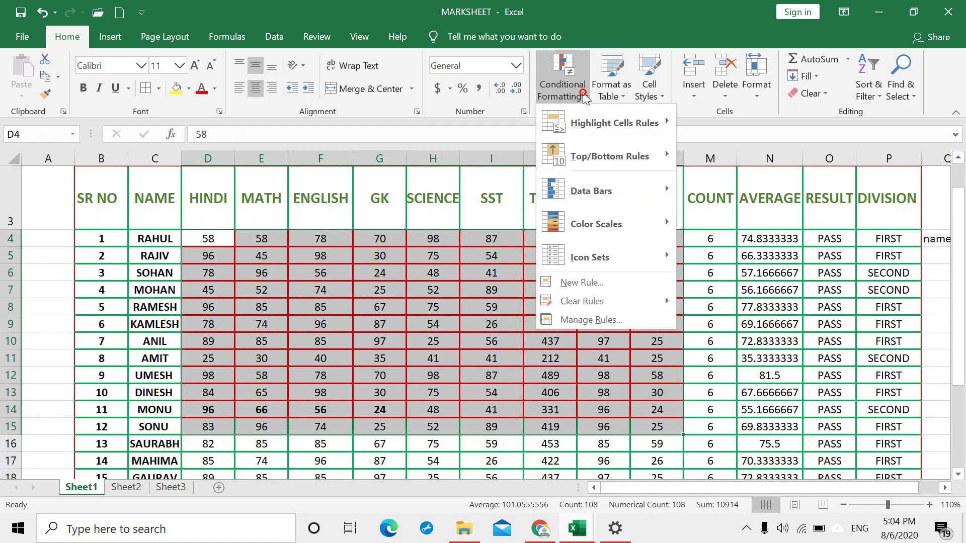
pyautogui.moveTo(647, 123)
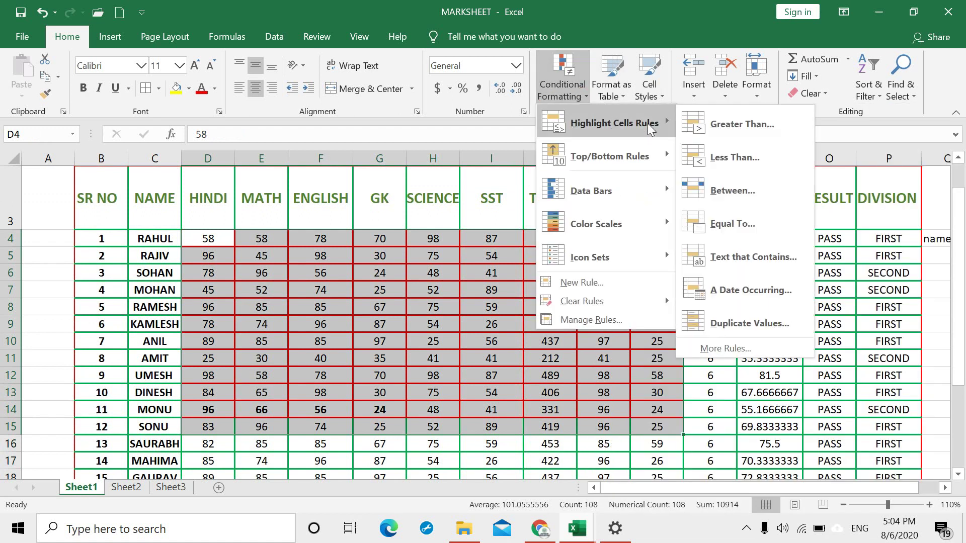
pyautogui.click(752, 130)
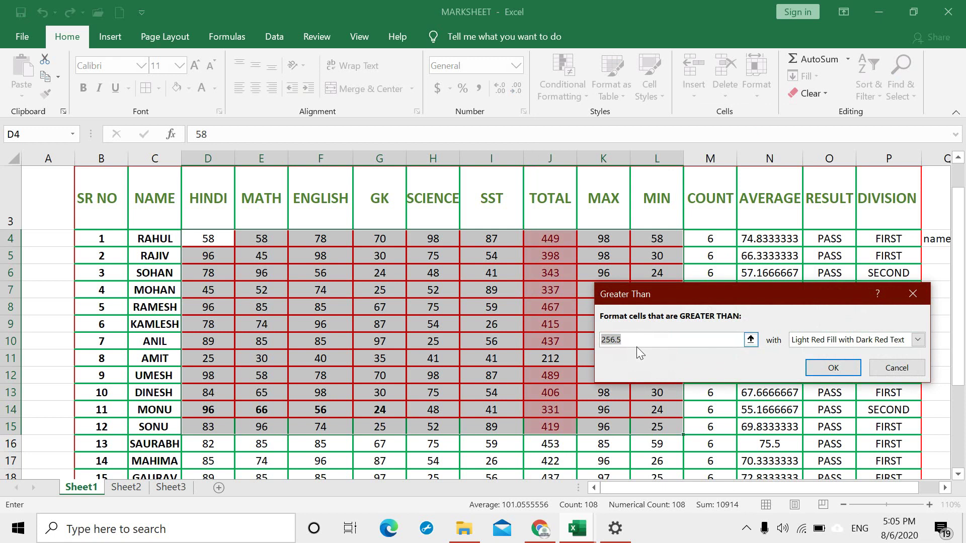
pyautogui.write('60')
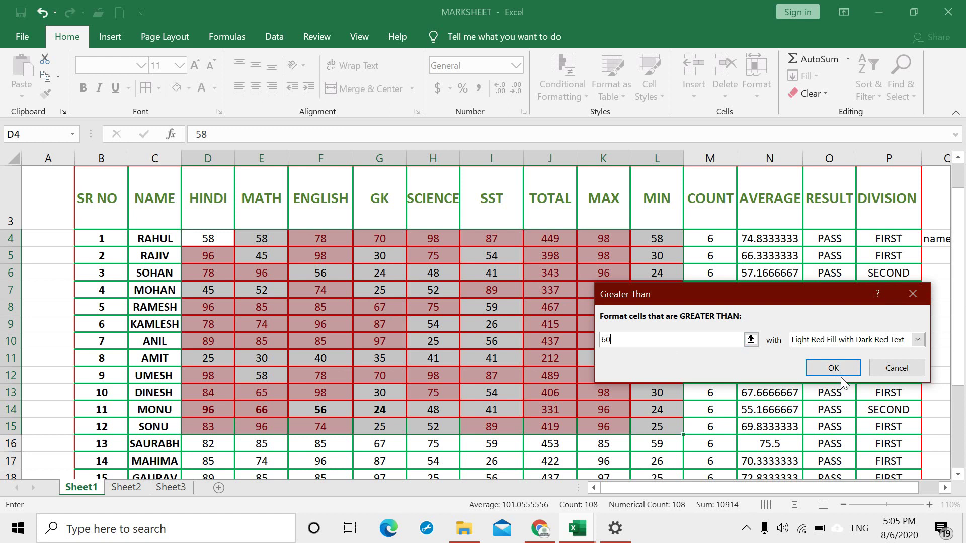
pyautogui.click(919, 292)
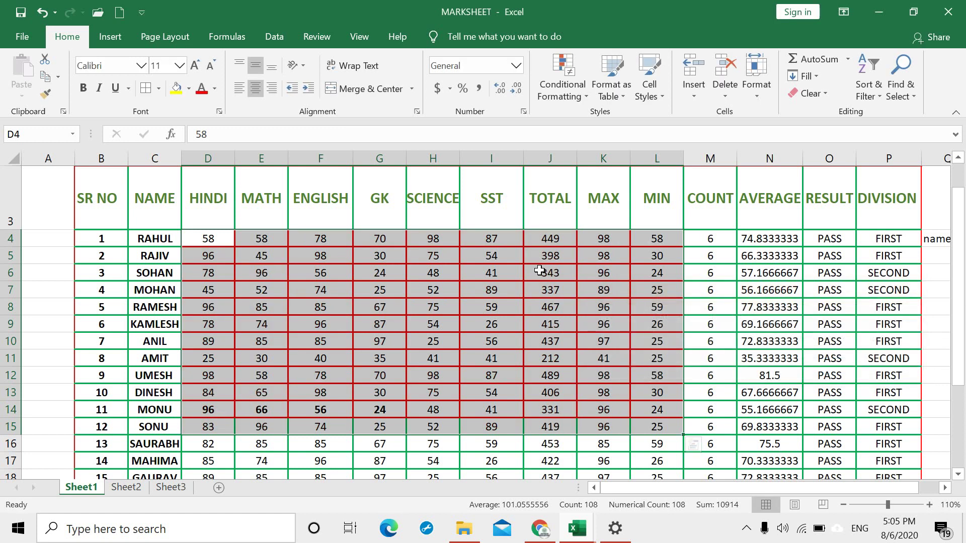
pyautogui.click(580, 92)
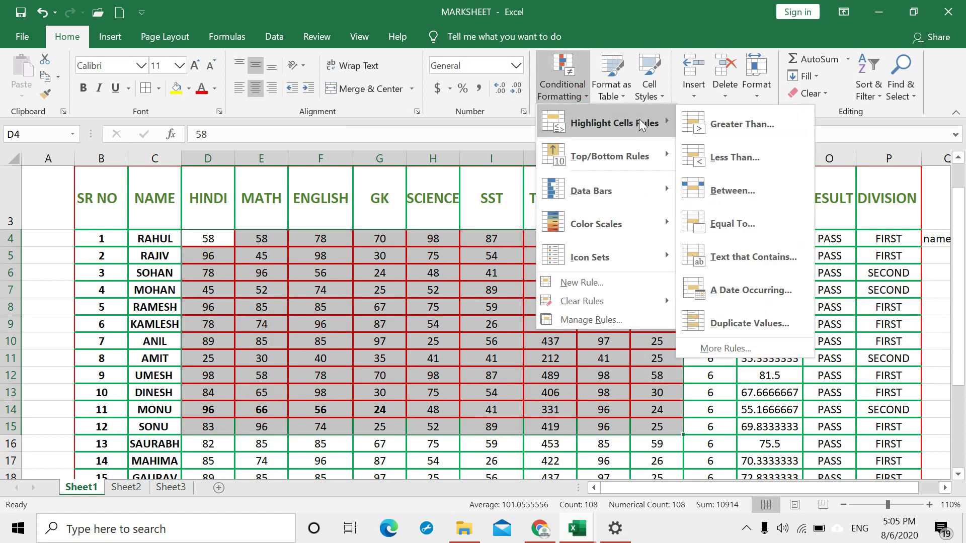
pyautogui.click(714, 158)
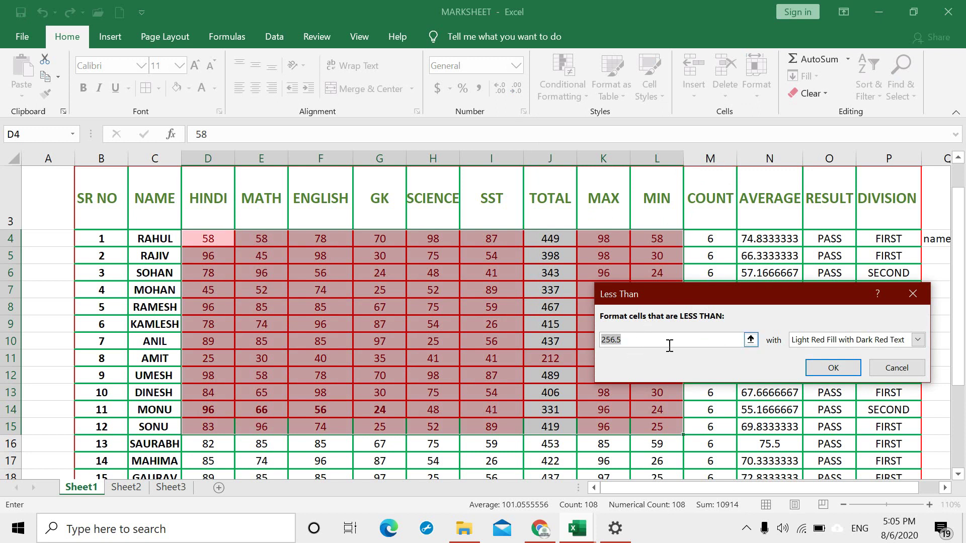
pyautogui.write('60')
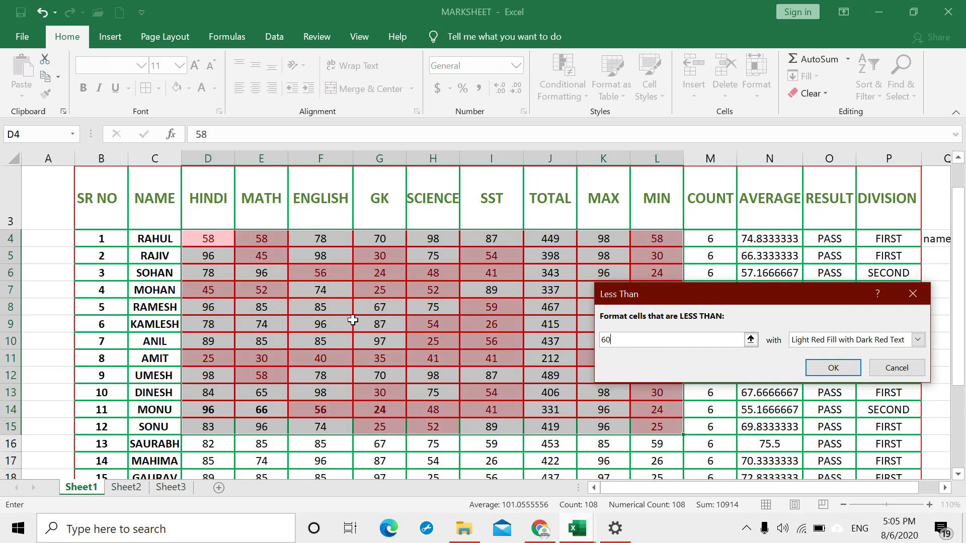
pyautogui.click(888, 342)
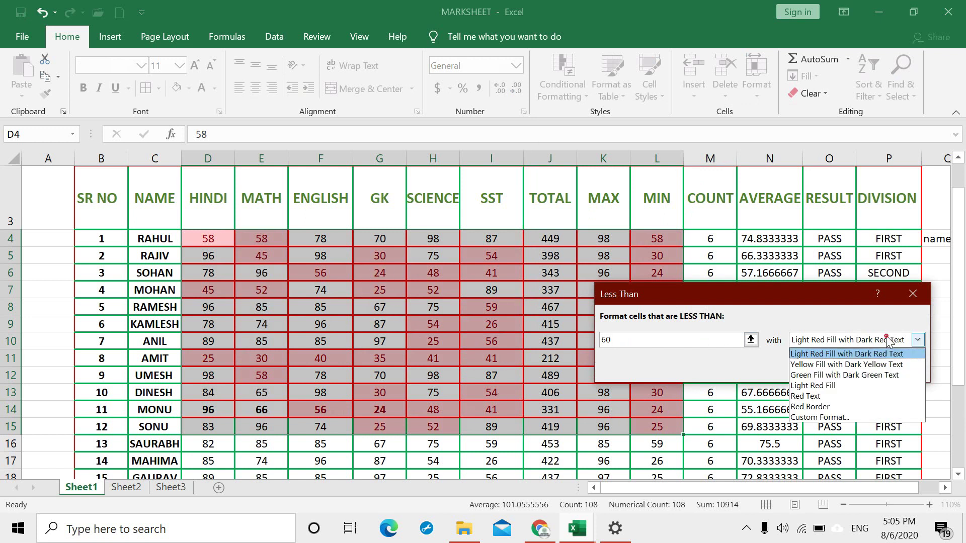
pyautogui.click(866, 363)
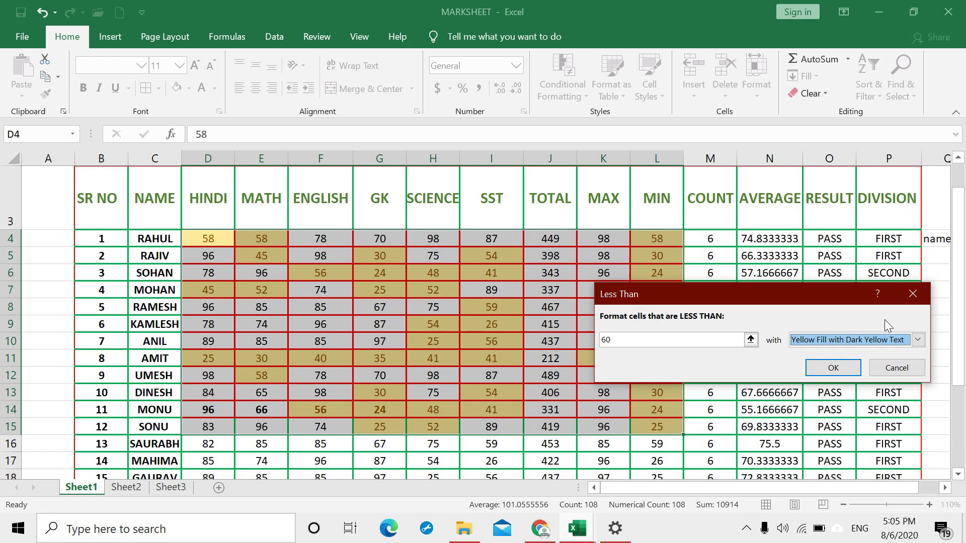
pyautogui.click(918, 340)
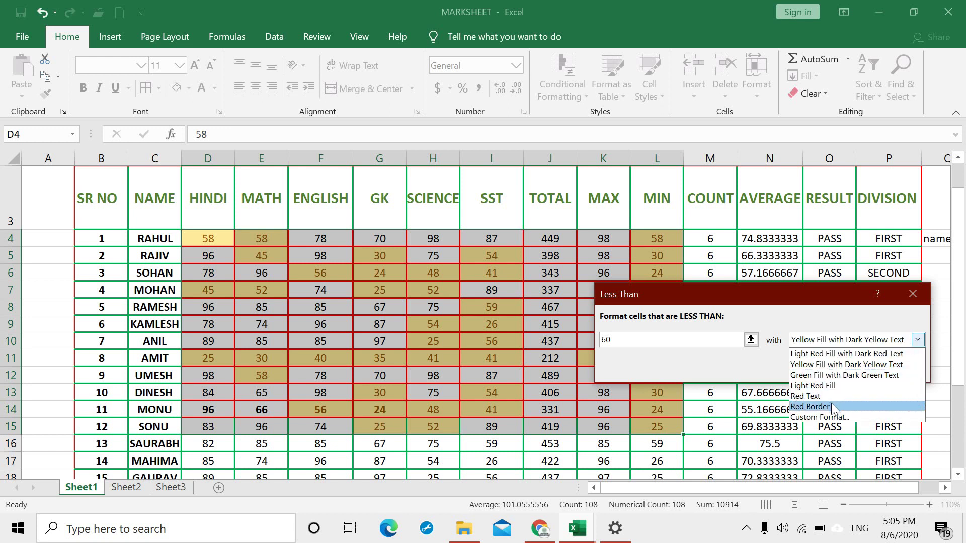
pyautogui.click(831, 375)
pyautogui.click(833, 371)
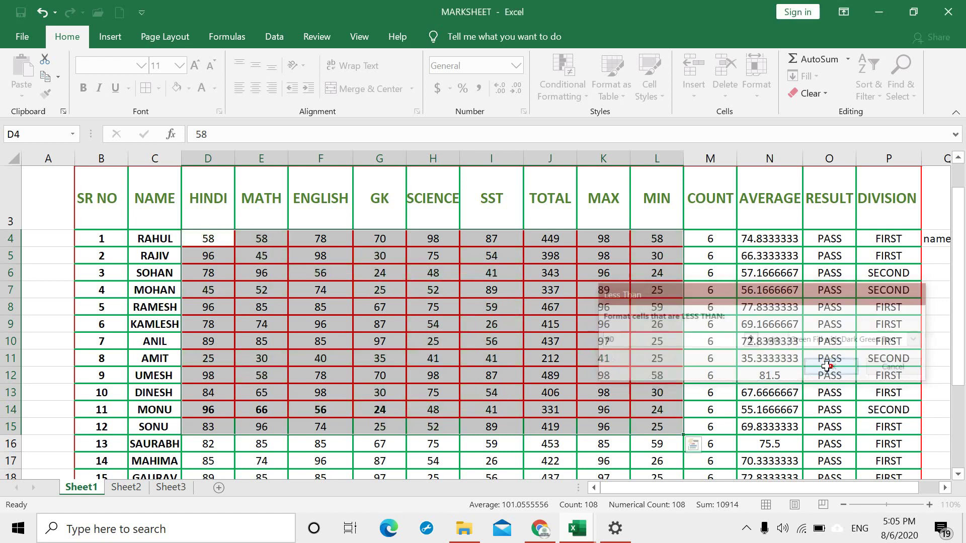
pyautogui.hotkey('ctrl', 'z')
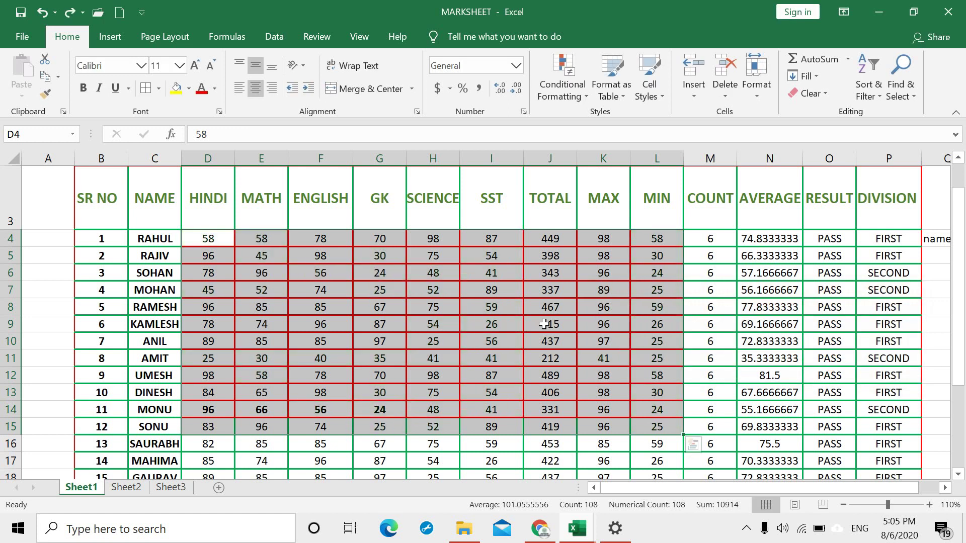
# Step: Browse the conditional formatting rules, then select the HINDI marks in D4:D18
pyautogui.click(586, 94)
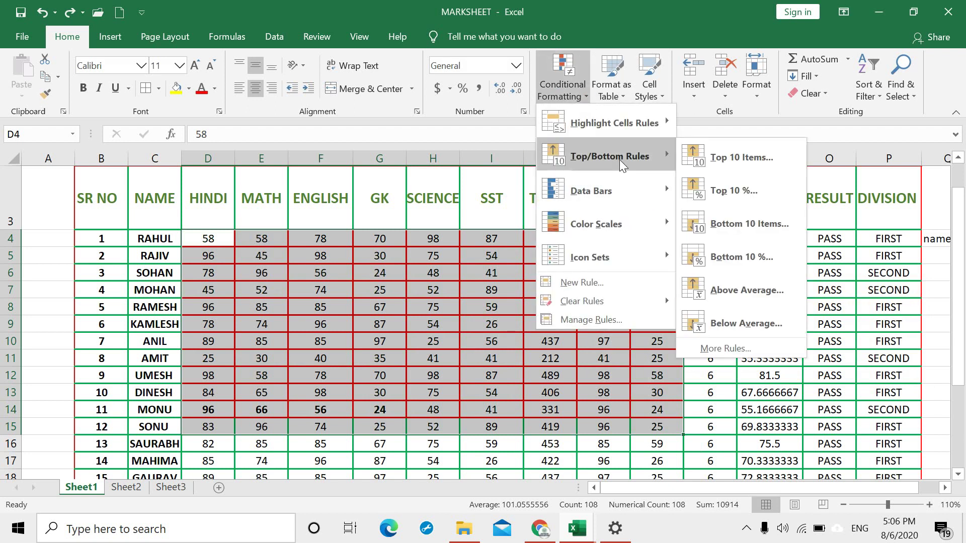
pyautogui.click(453, 332)
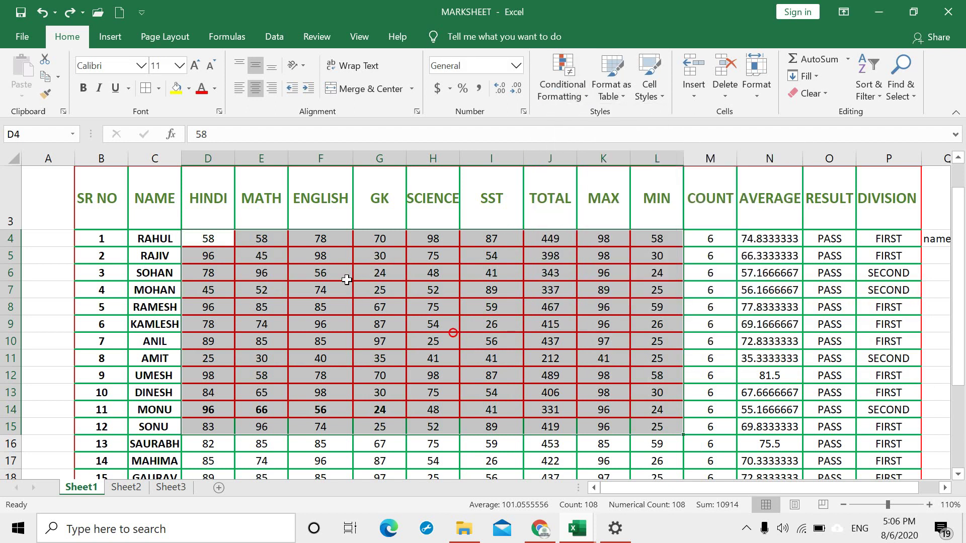
pyautogui.click(221, 238)
pyautogui.moveTo(220, 239); pyautogui.dragTo(211, 475)
pyautogui.click(427, 405)
pyautogui.moveTo(208, 239); pyautogui.dragTo(227, 411)
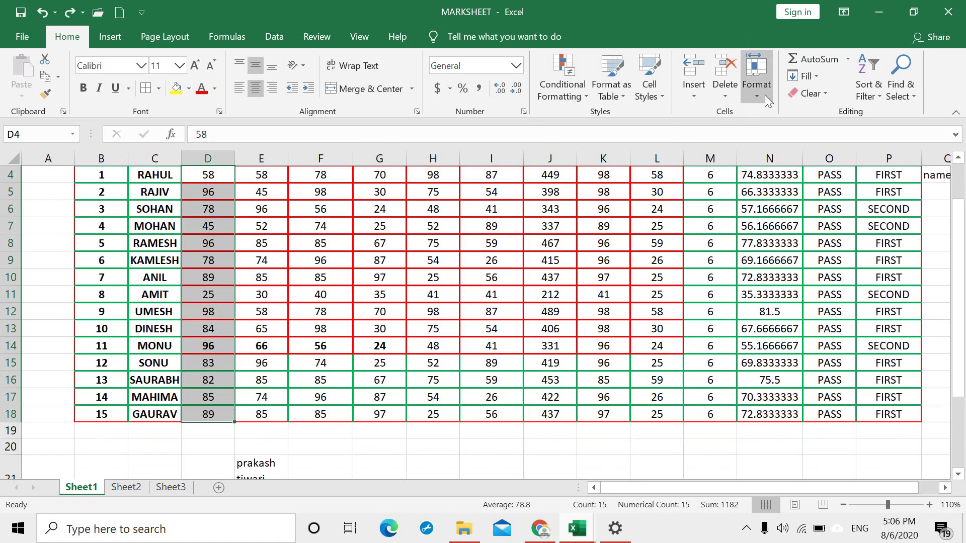
# Step: Preview a Top 10 Items rule for the HINDI marks and cancel without applying
pyautogui.click(573, 98)
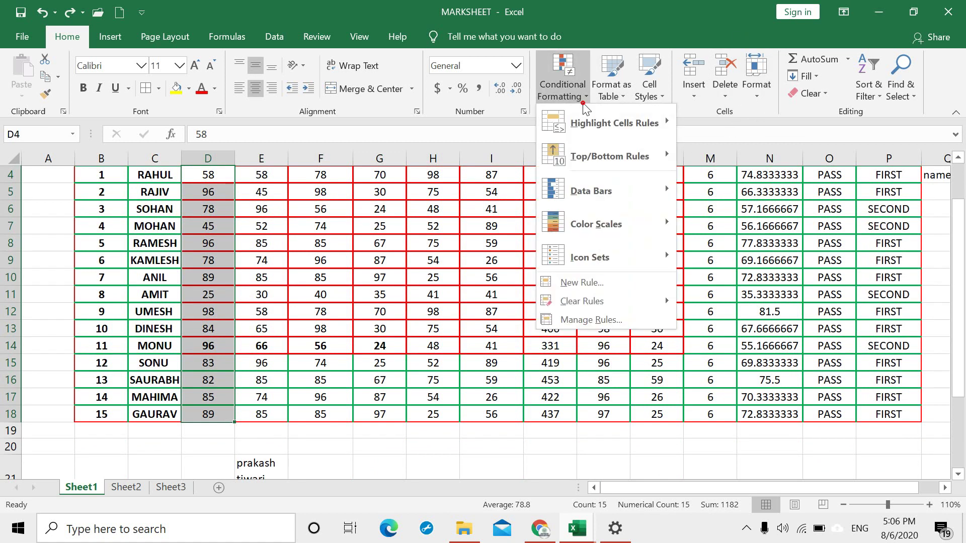
pyautogui.moveTo(638, 149)
pyautogui.click(722, 158)
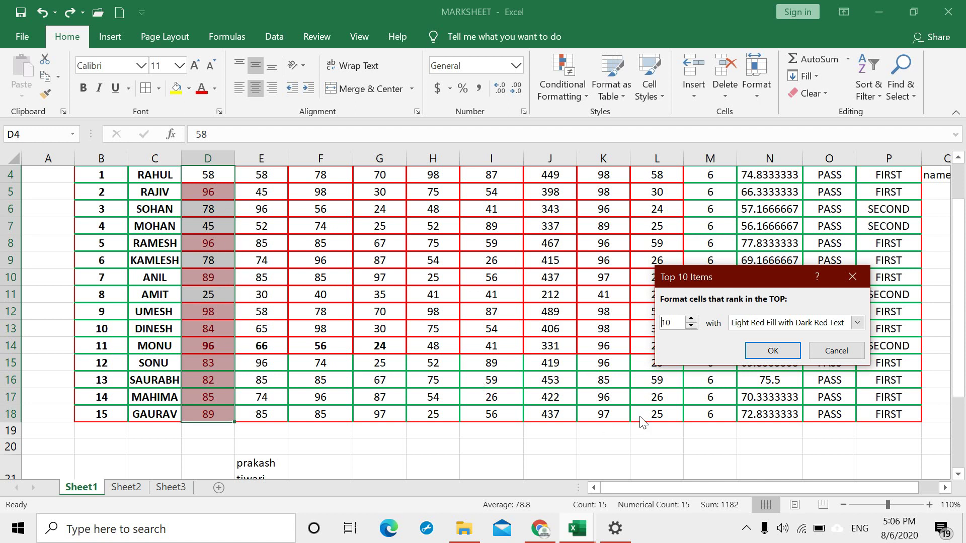
pyautogui.click(855, 277)
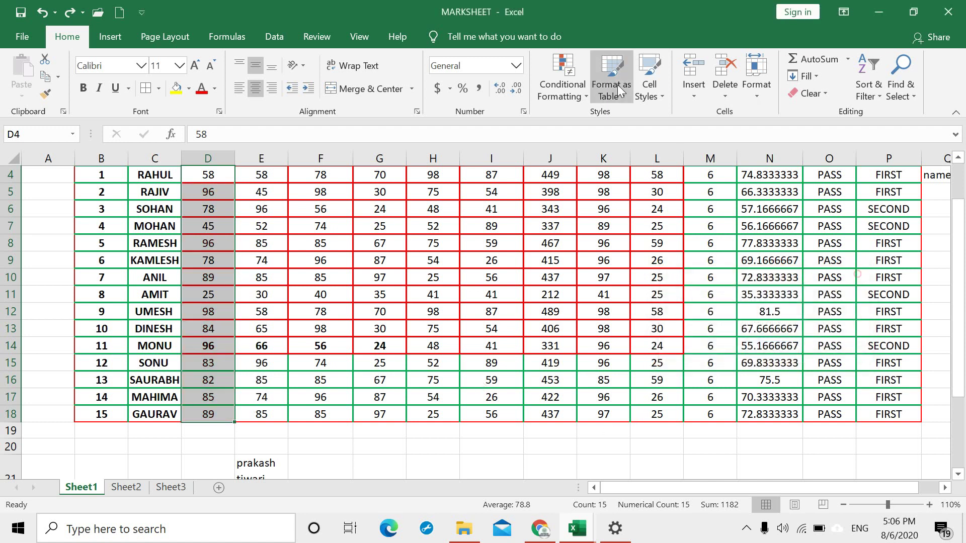
# Step: Apply the Green-Yellow-Red colour scale to the HINDI marks in D4:D18
pyautogui.click(562, 85)
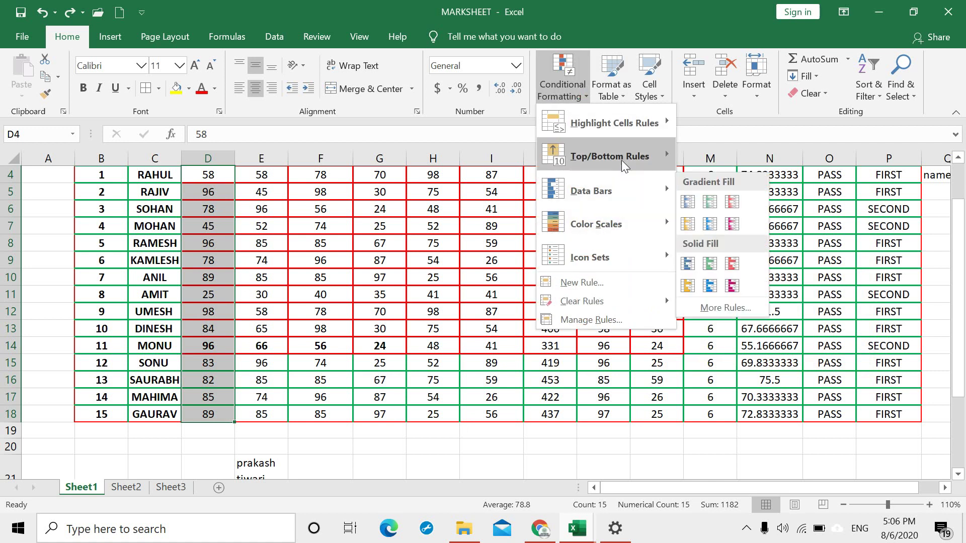
pyautogui.moveTo(621, 159)
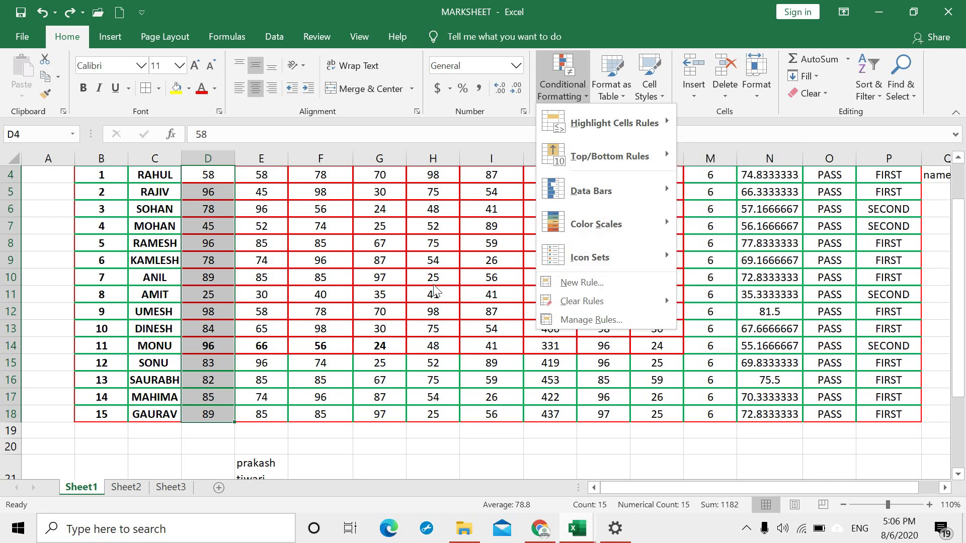
pyautogui.moveTo(655, 192)
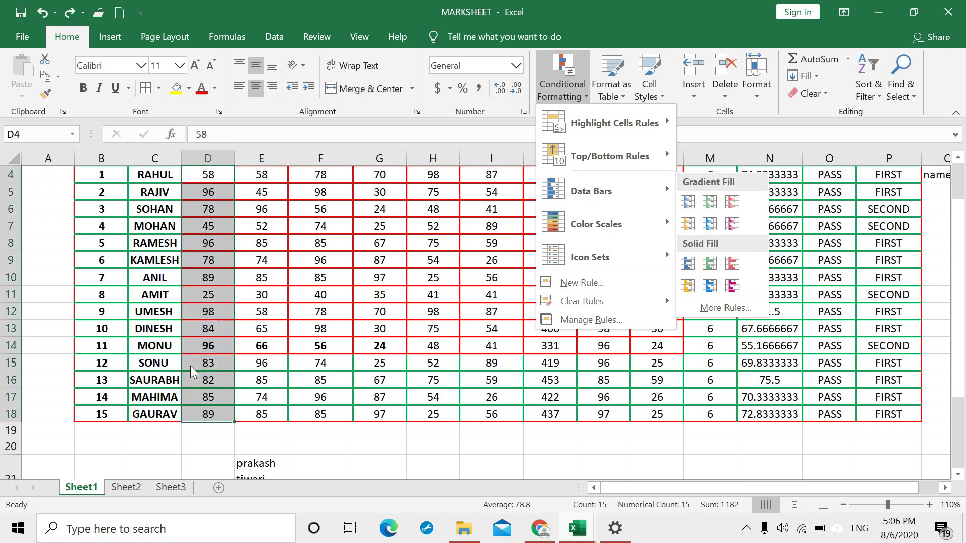
pyautogui.moveTo(590, 227)
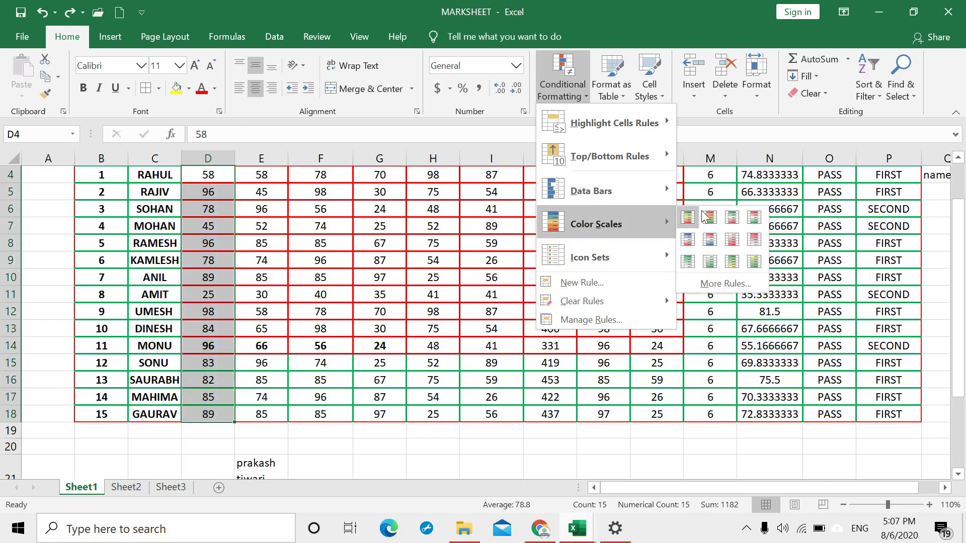
pyautogui.click(689, 213)
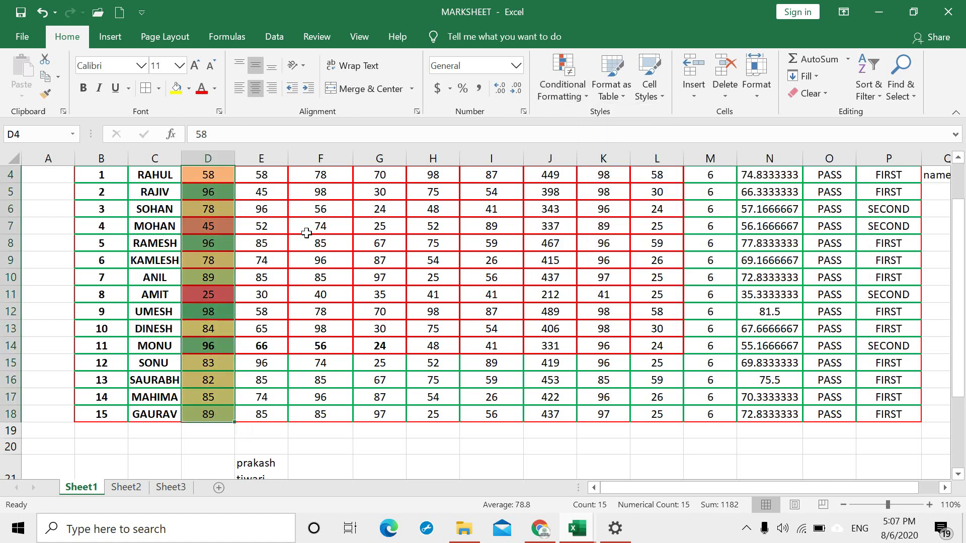
# Step: Apply blue gradient data bars to the HINDI marks in D4:D18
pyautogui.click(569, 94)
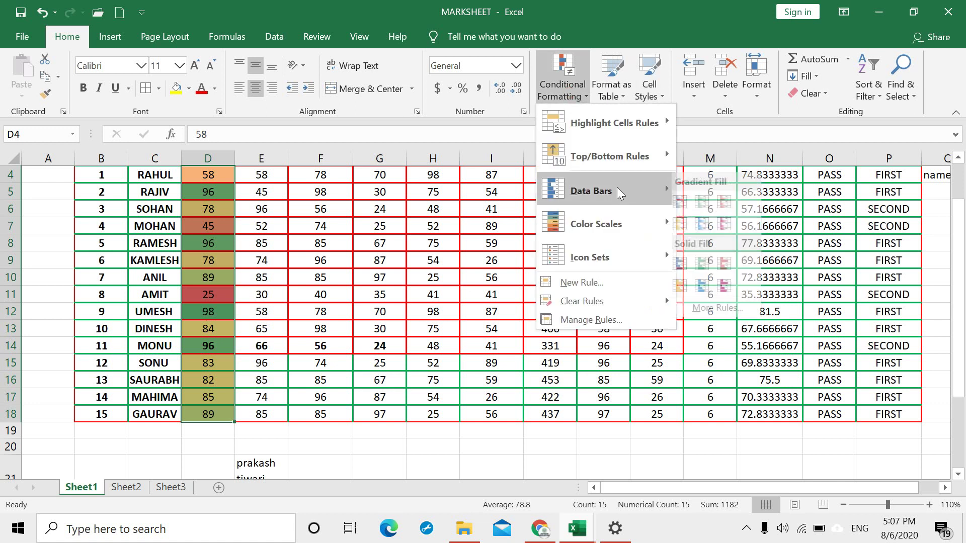
pyautogui.moveTo(616, 187)
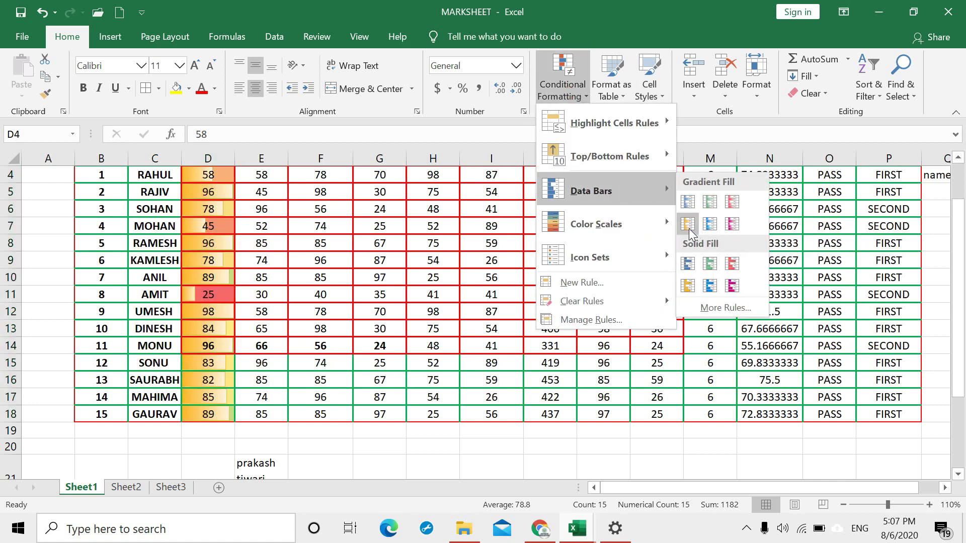
pyautogui.click(709, 227)
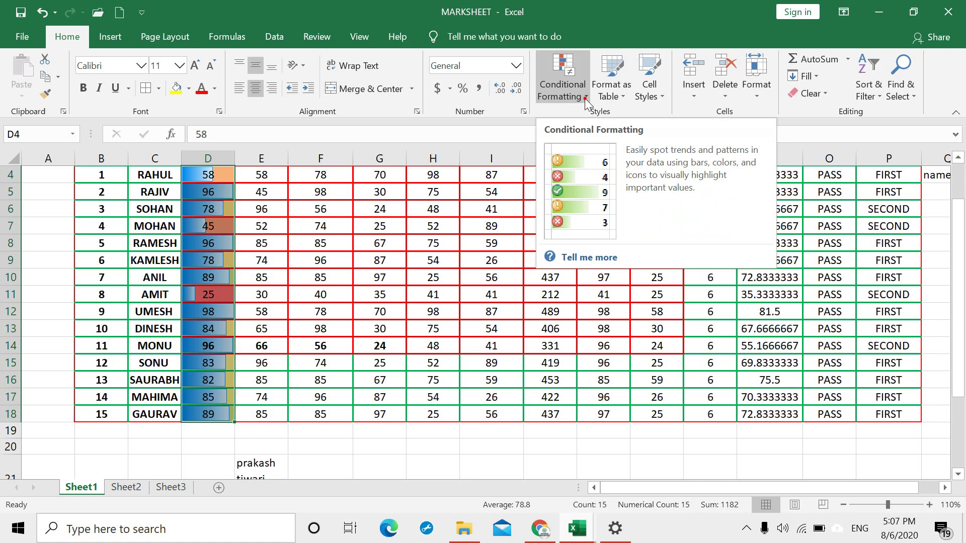
pyautogui.click(584, 98)
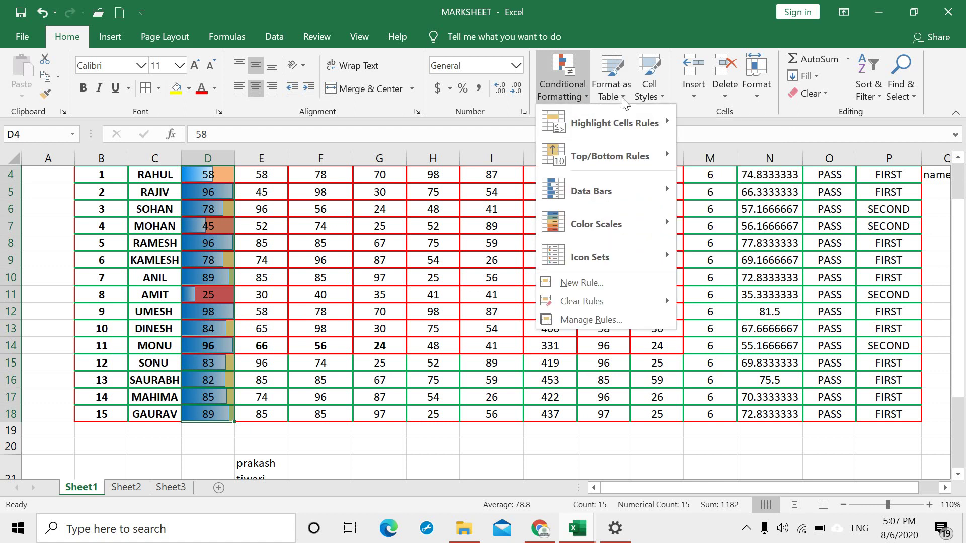
pyautogui.click(364, 218)
pyautogui.scroll(1, 500, 238)
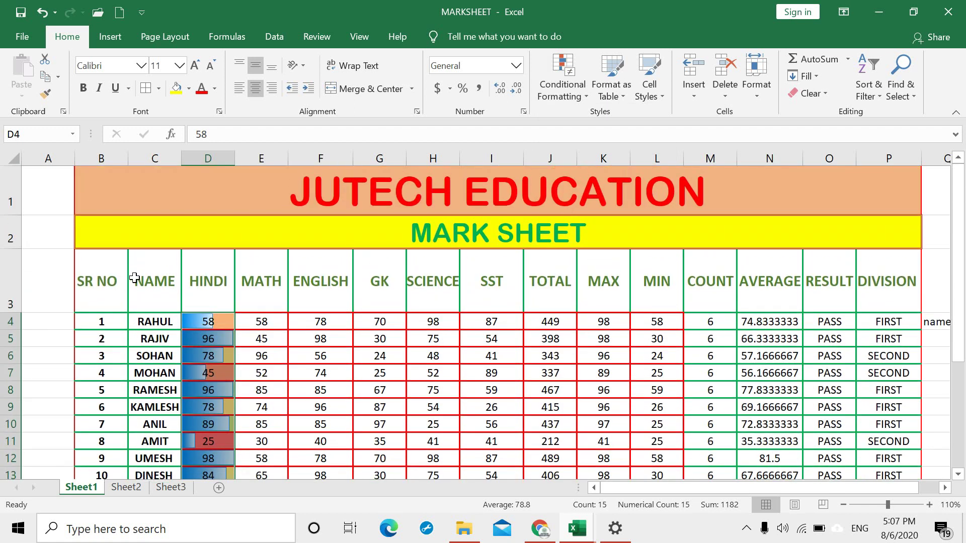
# Step: Undo the HINDI data bars, select B3:P18 and choose a Medium table style
pyautogui.hotkey('ctrl', 'z')
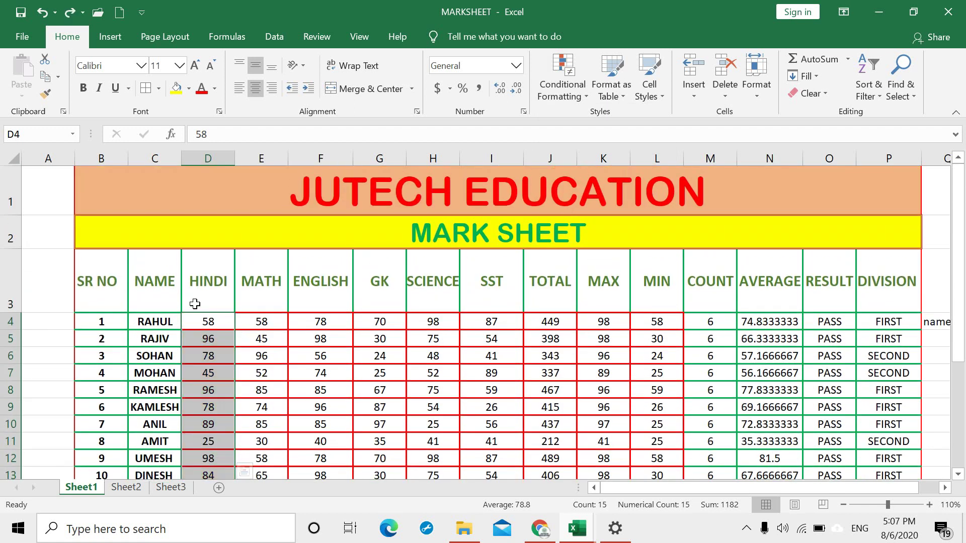
pyautogui.moveTo(97, 273); pyautogui.dragTo(801, 414)
pyautogui.scroll(1, 779, 223)
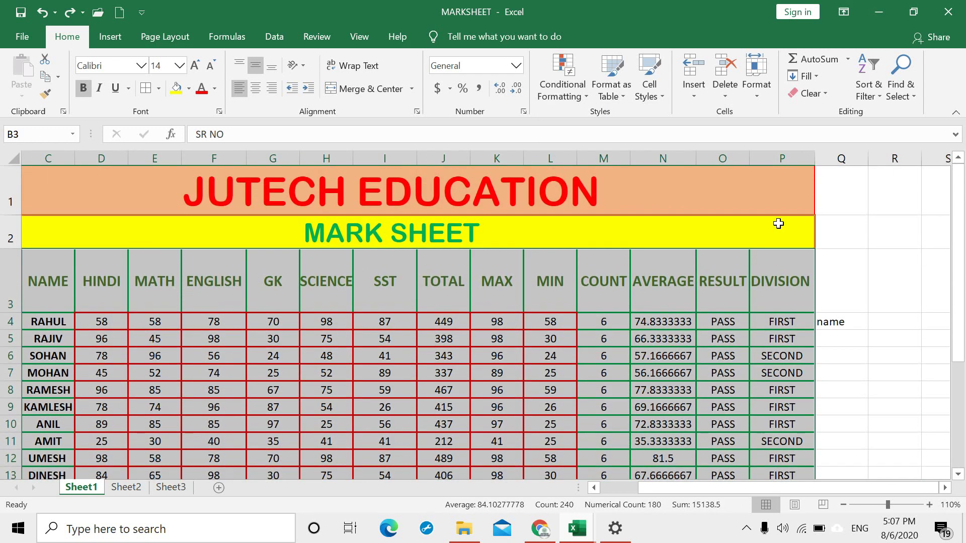
pyautogui.click(622, 92)
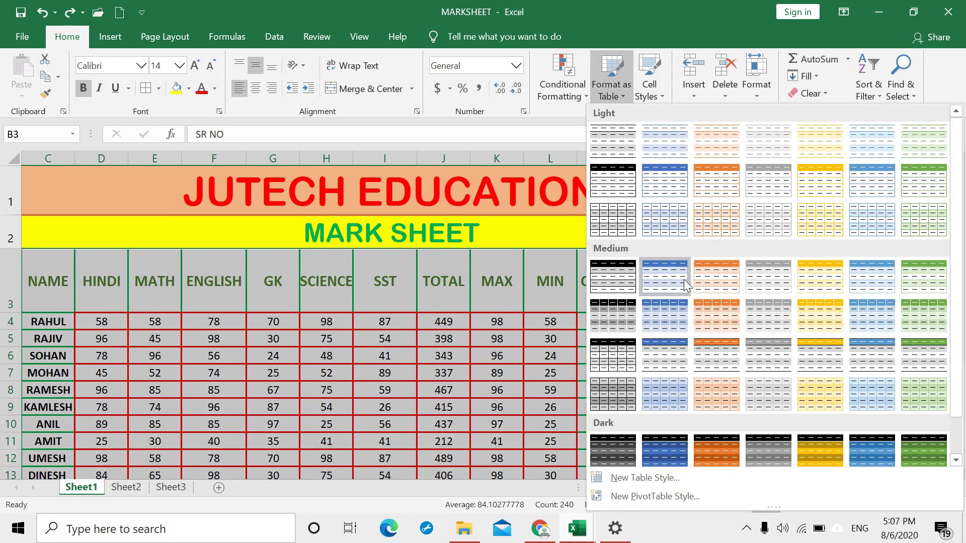
pyautogui.click(714, 285)
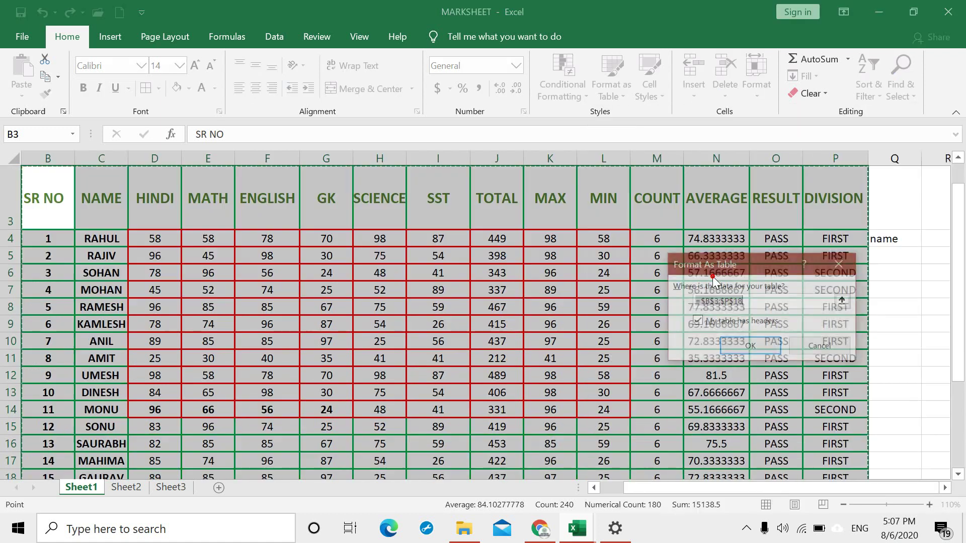
# Step: Confirm range $B$3:$P$18 with headers to create Table1, then deselect the table
pyautogui.click(748, 345)
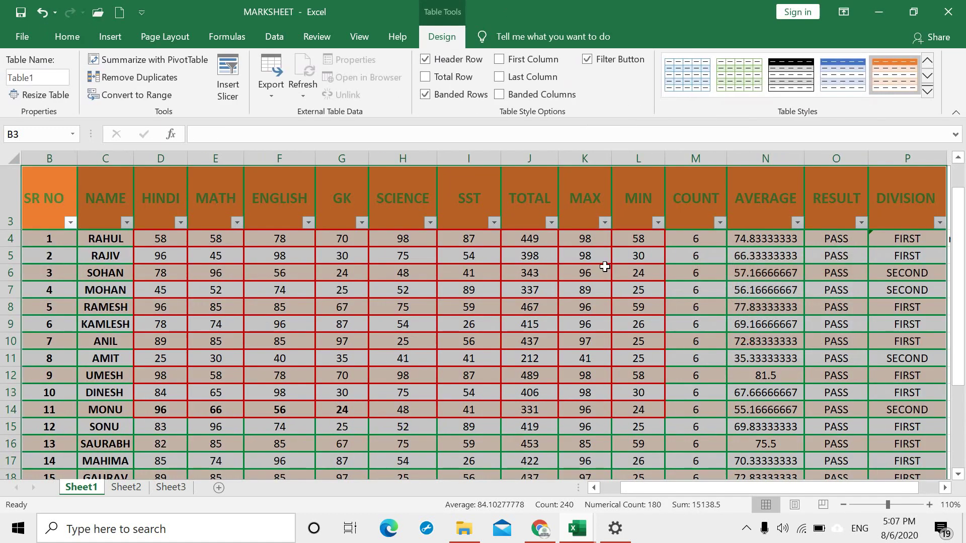
pyautogui.scroll(1, 562, 280)
pyautogui.scroll(-1, 649, 365)
pyautogui.scroll(1, 619, 363)
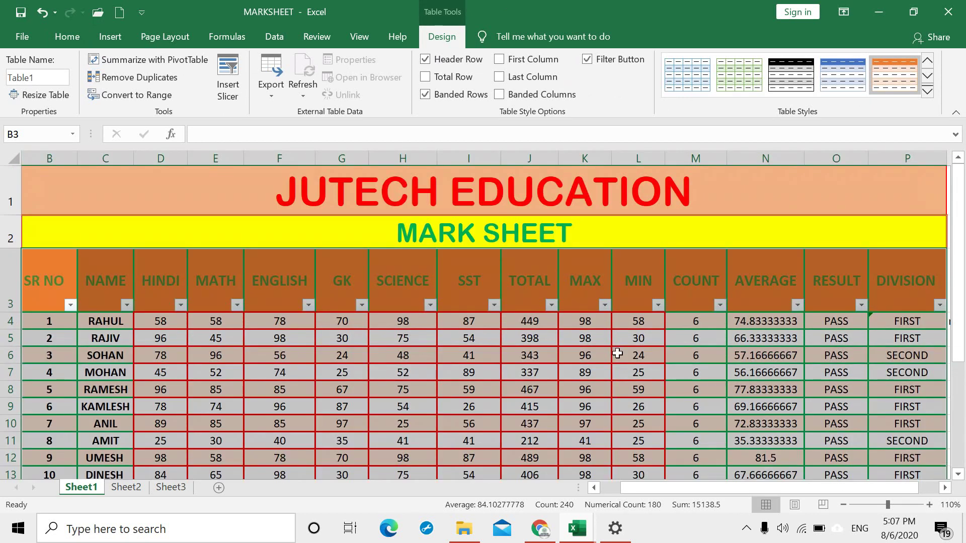
pyautogui.click(599, 376)
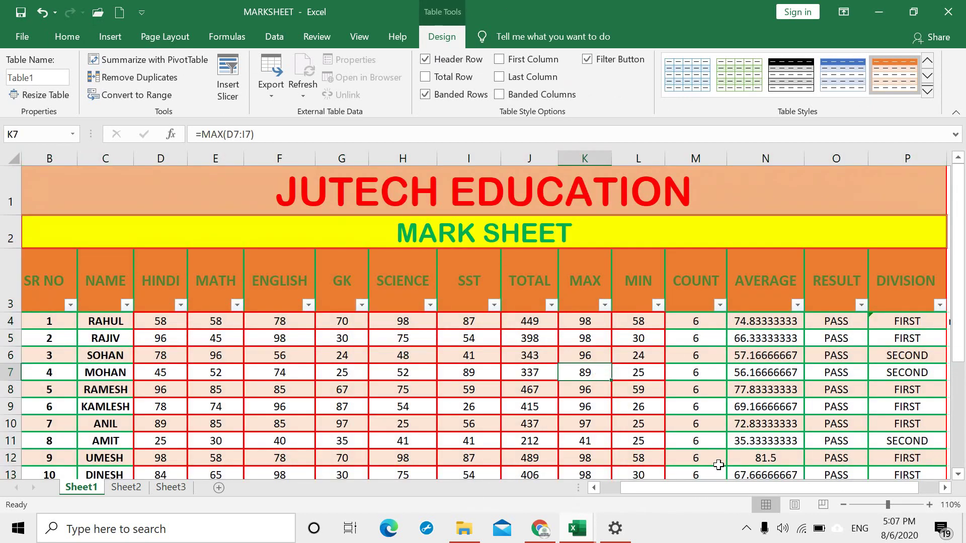
pyautogui.moveTo(836, 489); pyautogui.dragTo(862, 484)
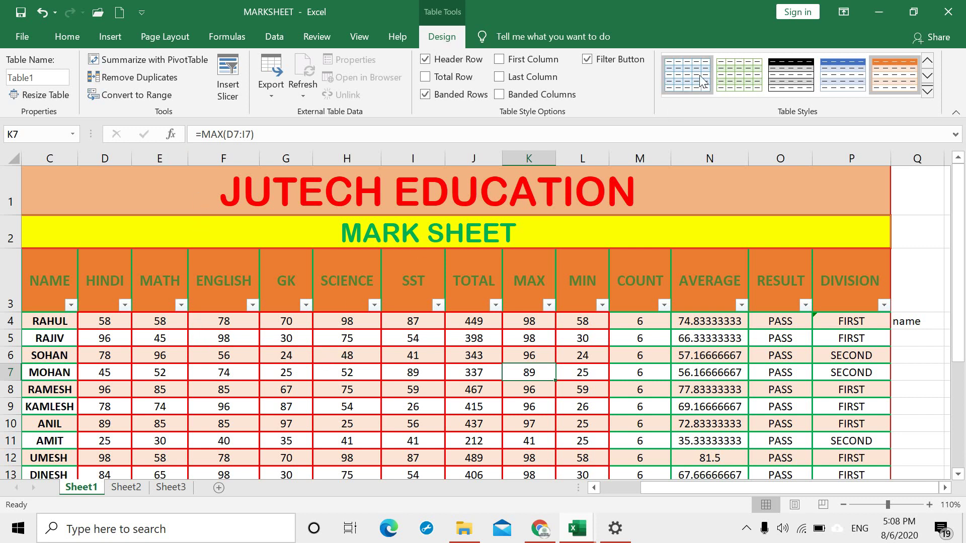
# Step: Toggle Table1's header row off and on, add a Total row, and reapply the orange style
pyautogui.click(427, 60)
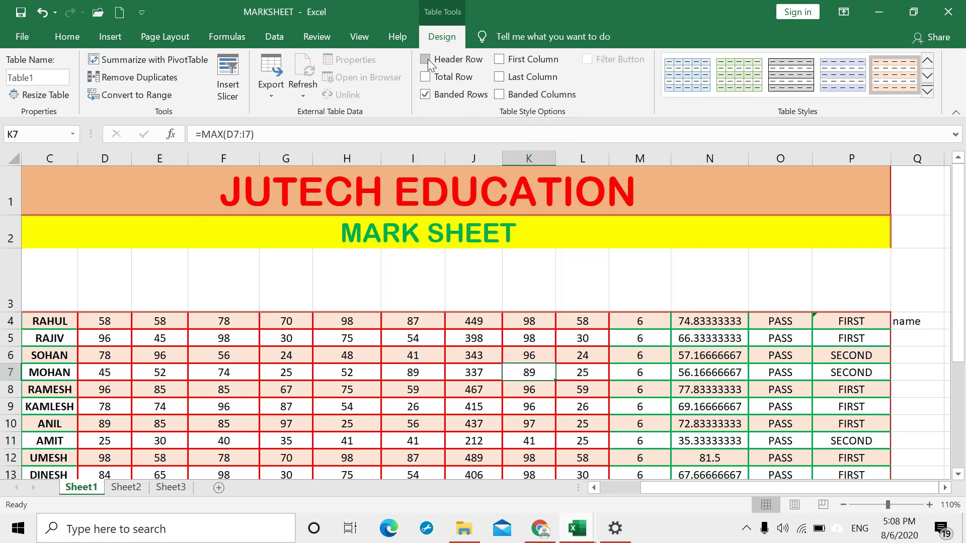
pyautogui.click(427, 60)
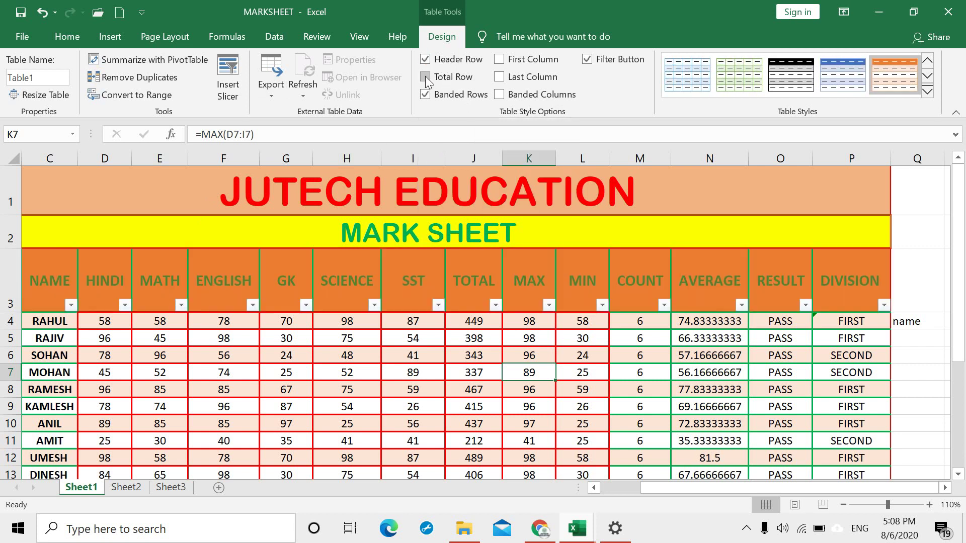
pyautogui.click(426, 77)
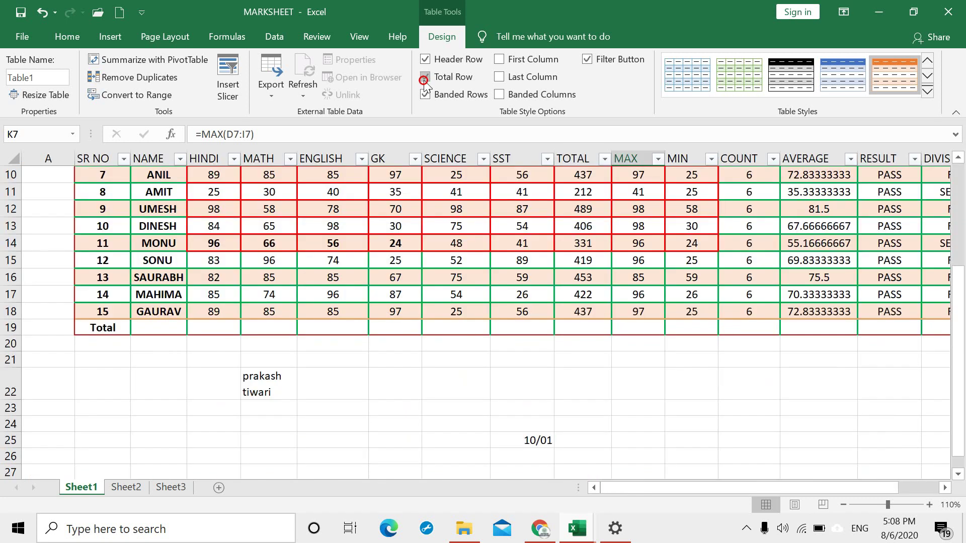
pyautogui.scroll(1, 502, 232)
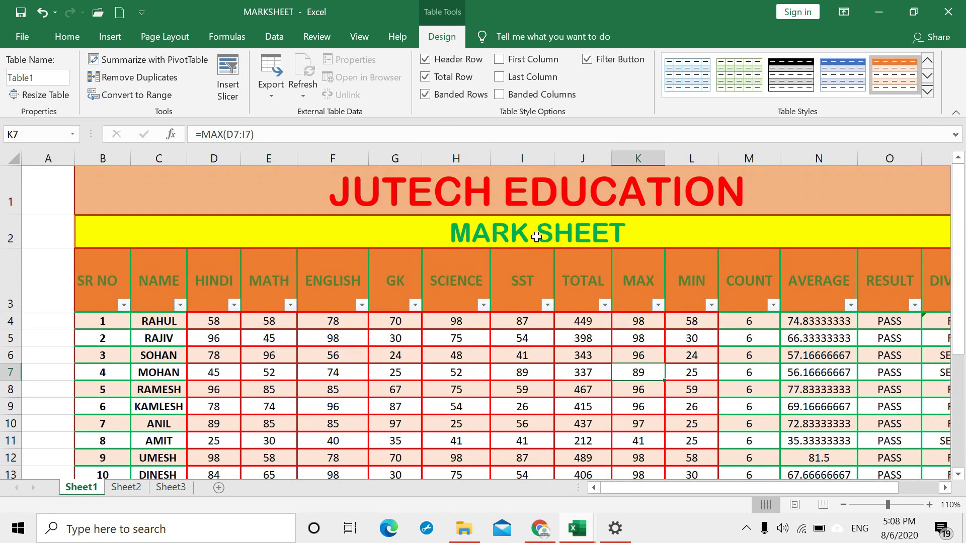
pyautogui.click(791, 74)
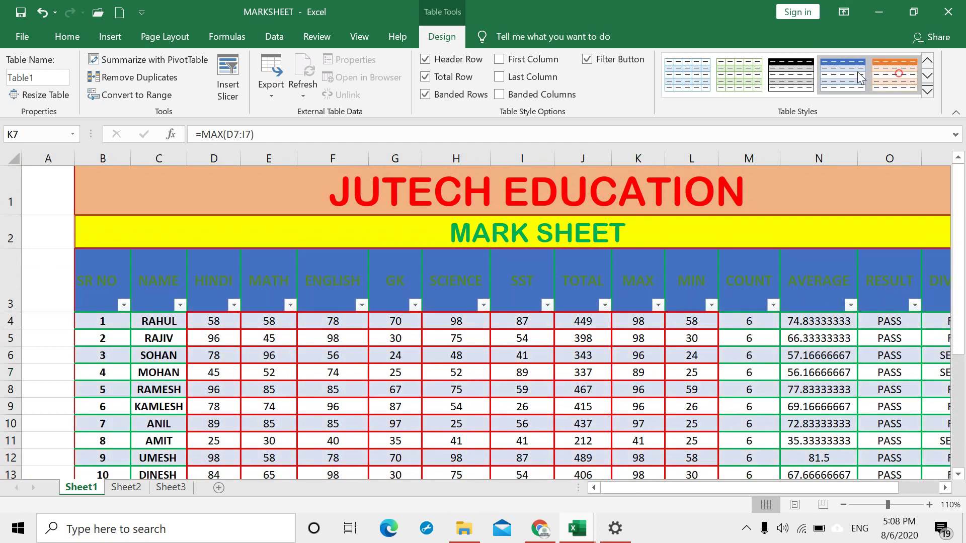
pyautogui.click(894, 75)
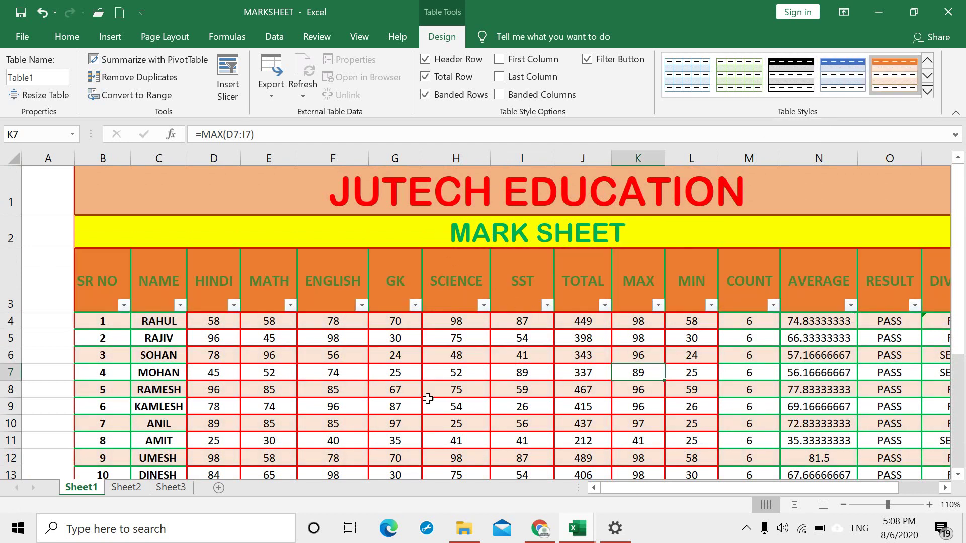
pyautogui.click(78, 37)
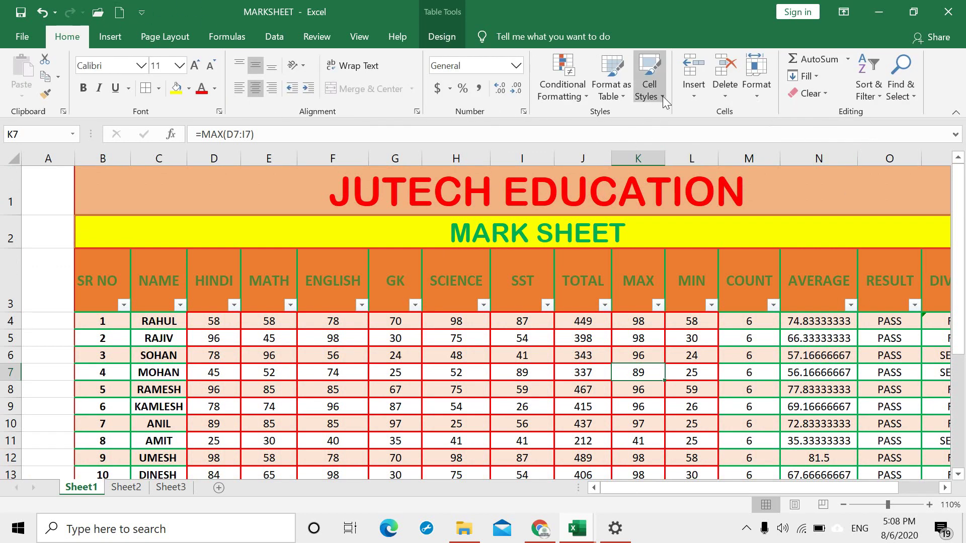
# Step: Apply the Good cell style to RAHUL's name cell C4
pyautogui.click(165, 324)
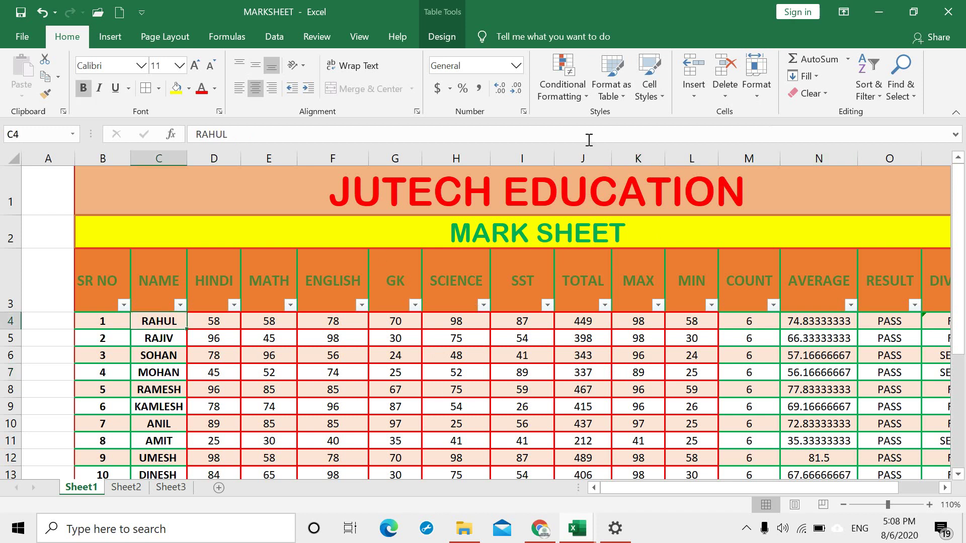
pyautogui.click(651, 90)
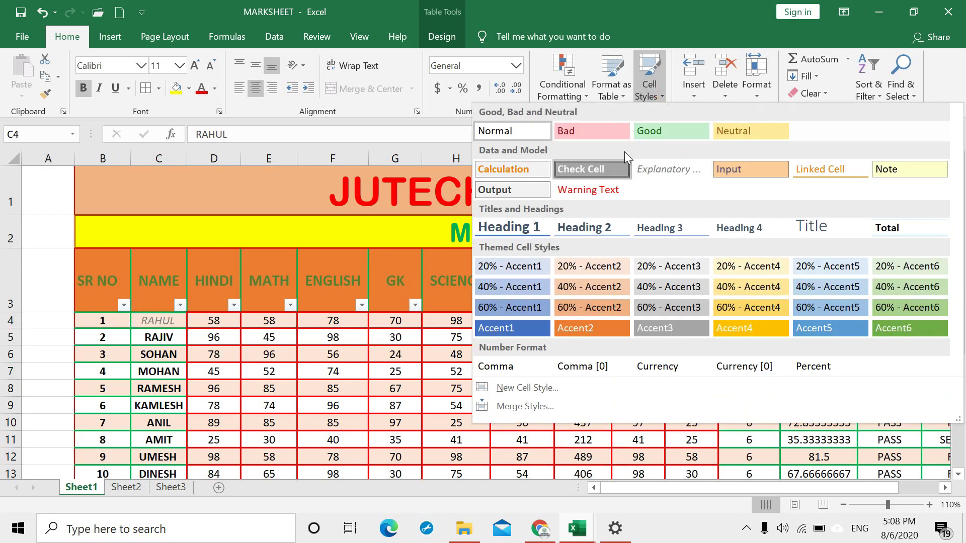
pyautogui.click(680, 130)
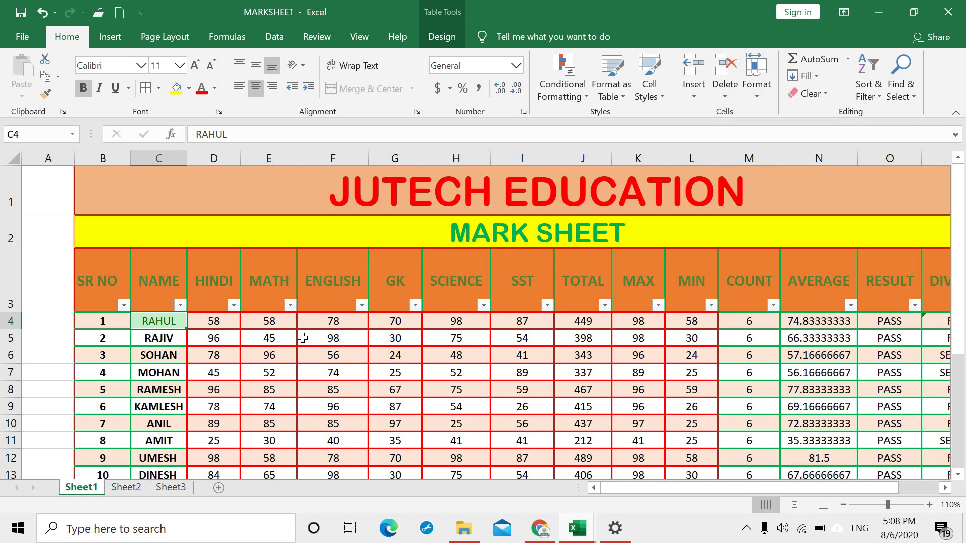
# Step: Undo the table and cell styling and select MOHAN's HINDI cell D7
pyautogui.hotkey('ctrl', 'z')
pyautogui.hotkey('ctrl', 'z')
pyautogui.hotkey('ctrl', 'z')
pyautogui.hotkey('ctrl', 'z')
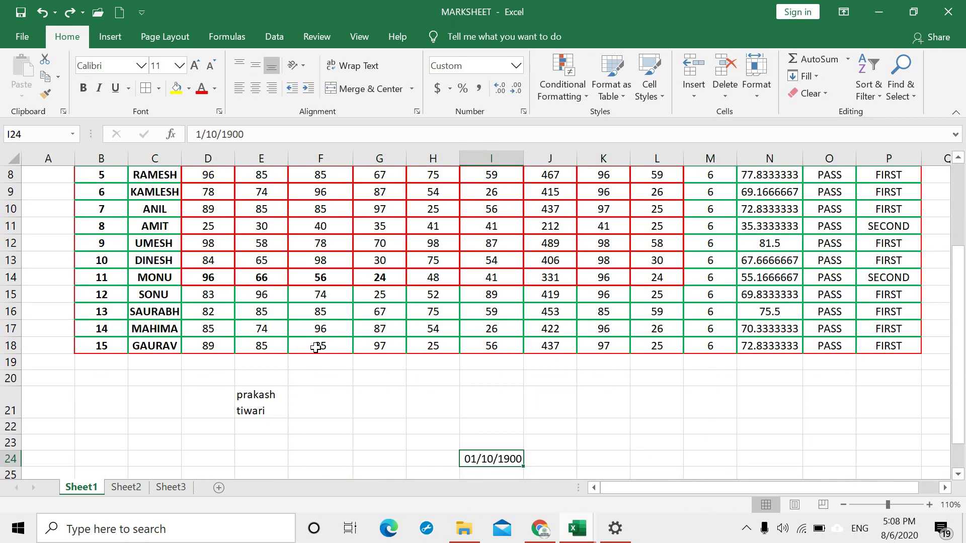
pyautogui.scroll(3, 315, 348)
pyautogui.scroll(-3, 377, 371)
pyautogui.scroll(3, 313, 339)
pyautogui.click(271, 391)
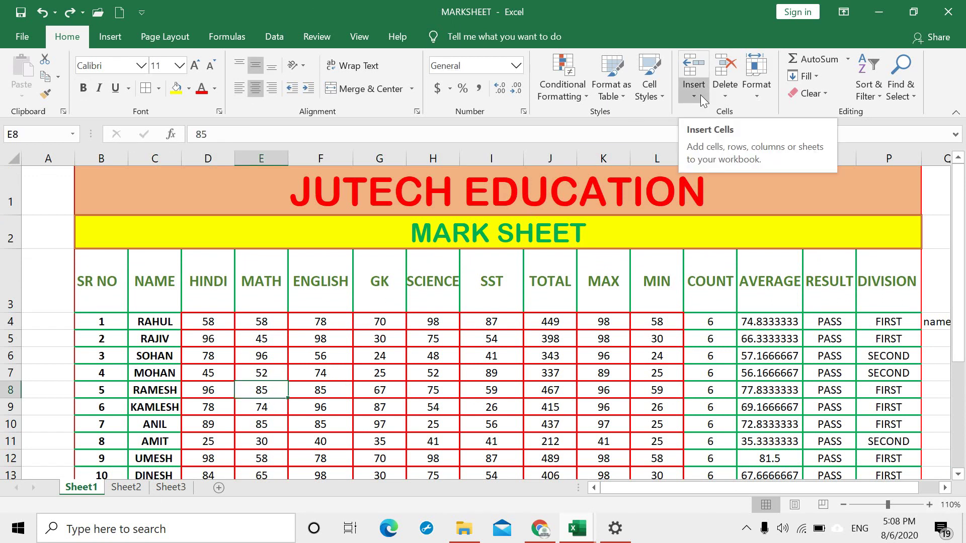
pyautogui.moveTo(205, 373); pyautogui.dragTo(208, 393)
pyautogui.click(214, 377)
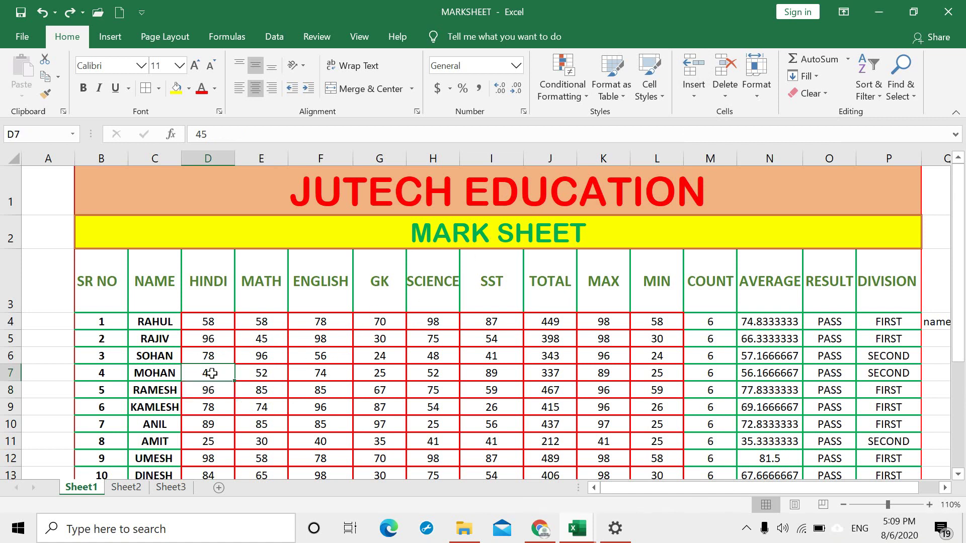
# Step: Insert three blank sheet rows above MOHAN's record
pyautogui.click(693, 95)
pyautogui.click(729, 131)
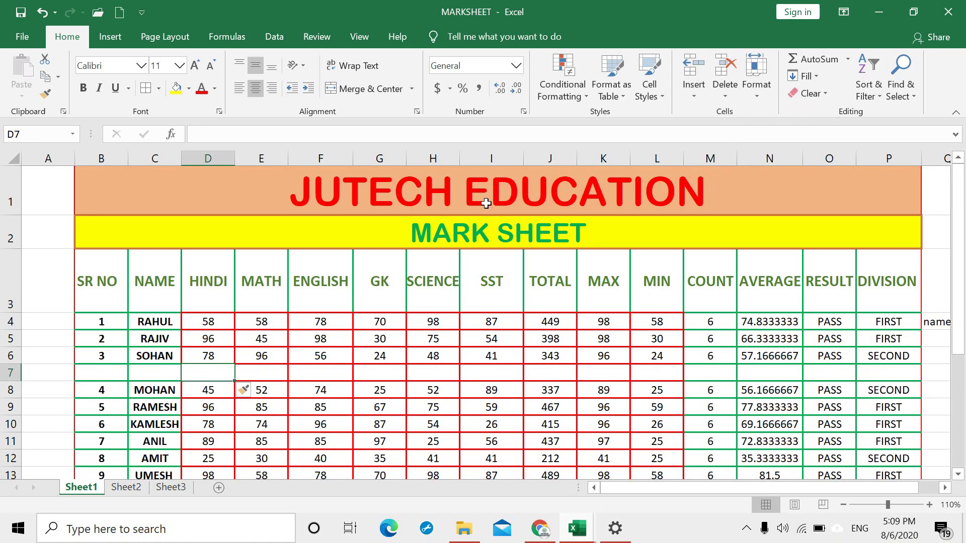
pyautogui.click(694, 96)
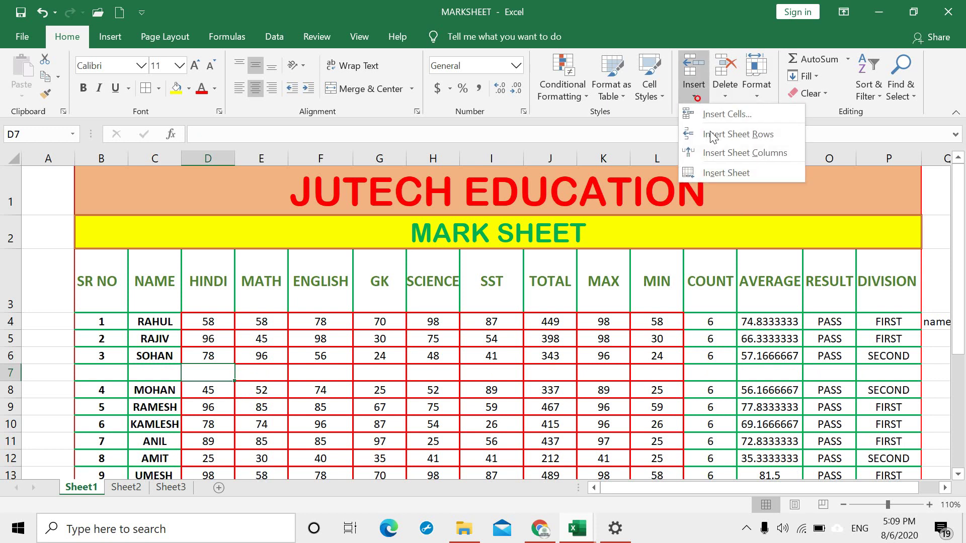
pyautogui.click(738, 135)
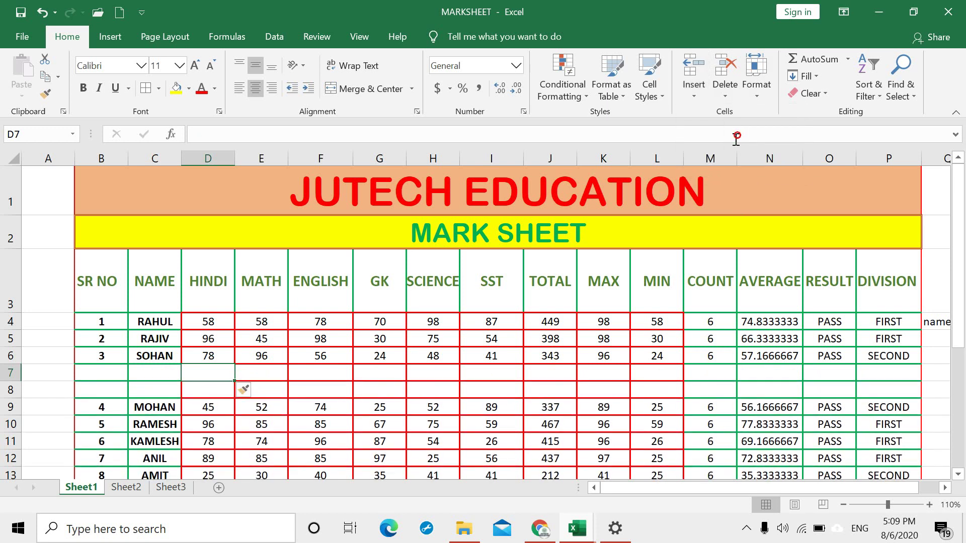
pyautogui.click(701, 95)
pyautogui.click(719, 133)
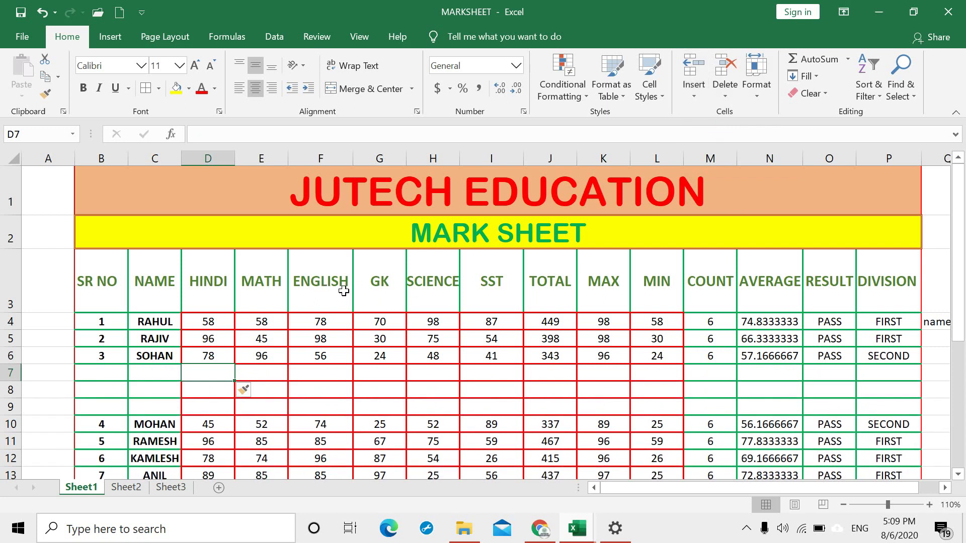
pyautogui.click(324, 298)
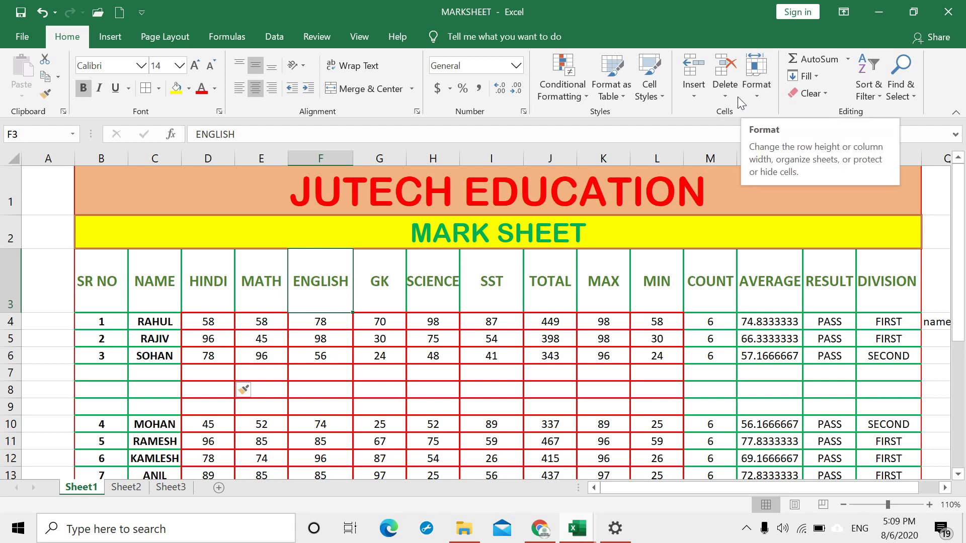
# Step: Insert a blank column before ENGLISH and a new Sheet4 worksheet, then return to Sheet1
pyautogui.click(699, 98)
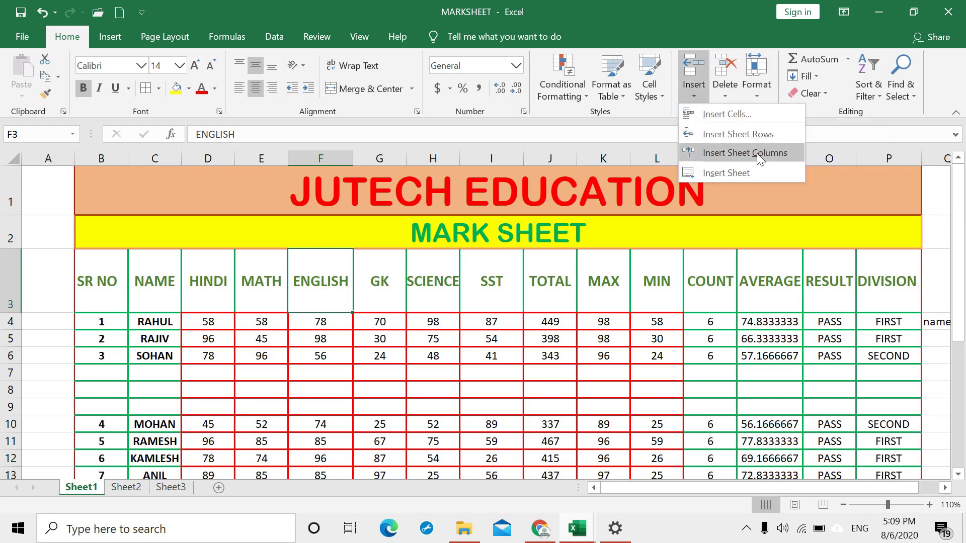
pyautogui.click(756, 155)
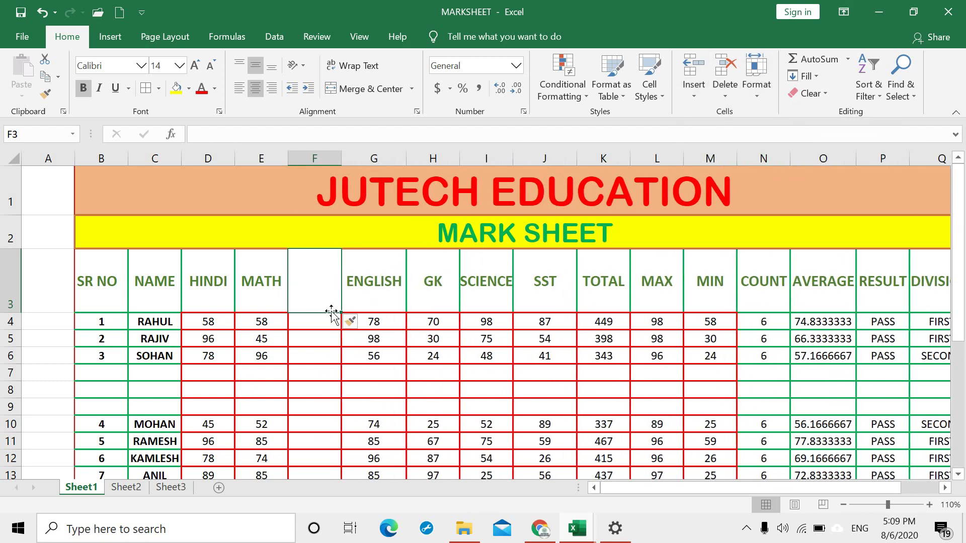
pyautogui.click(696, 100)
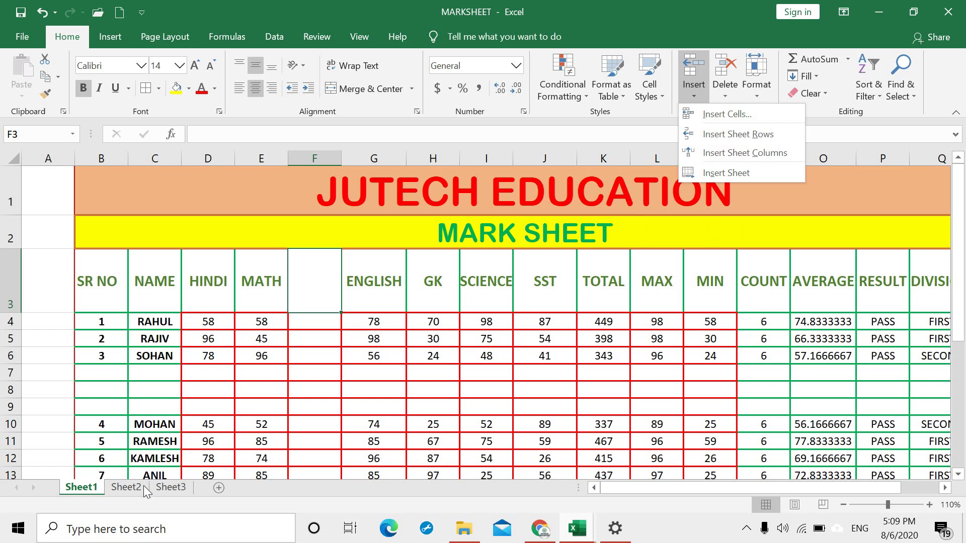
pyautogui.click(745, 173)
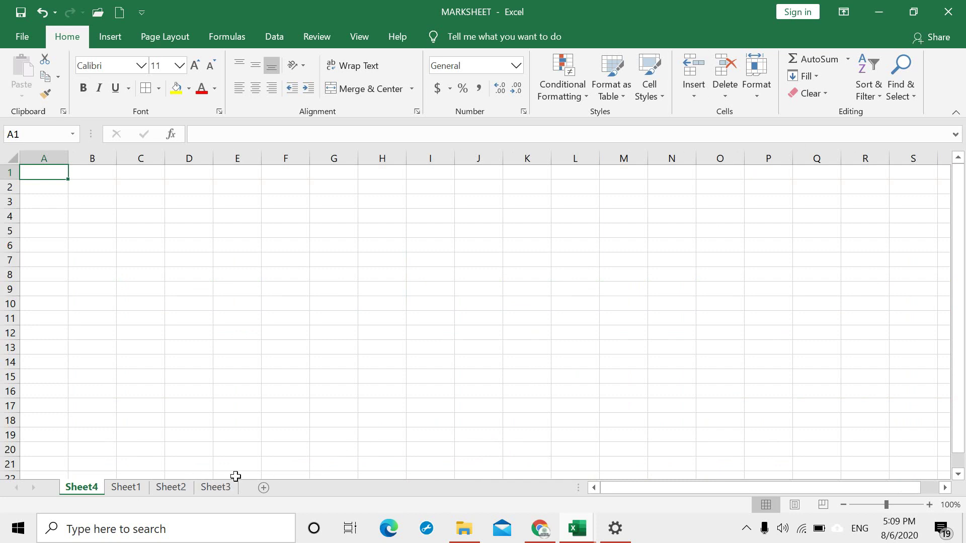
pyautogui.click(125, 487)
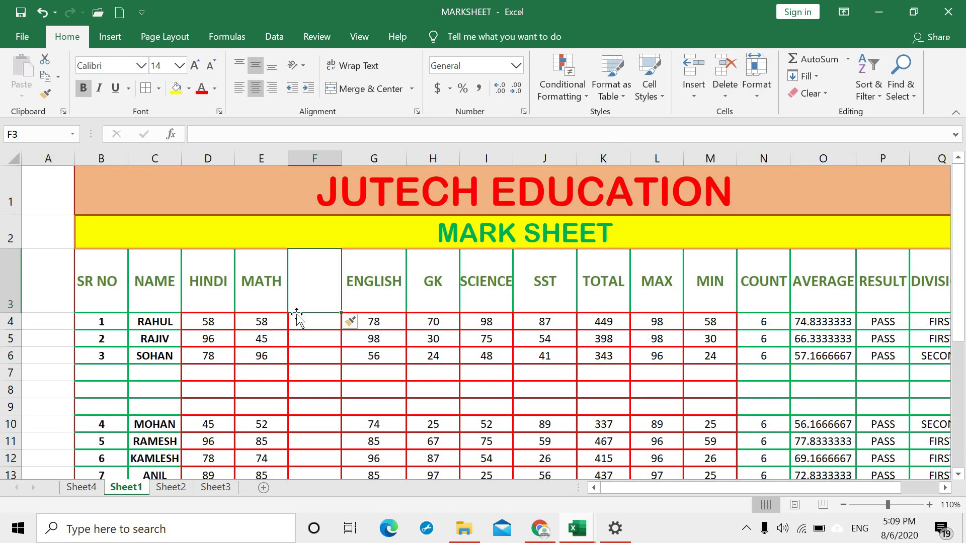
pyautogui.click(259, 324)
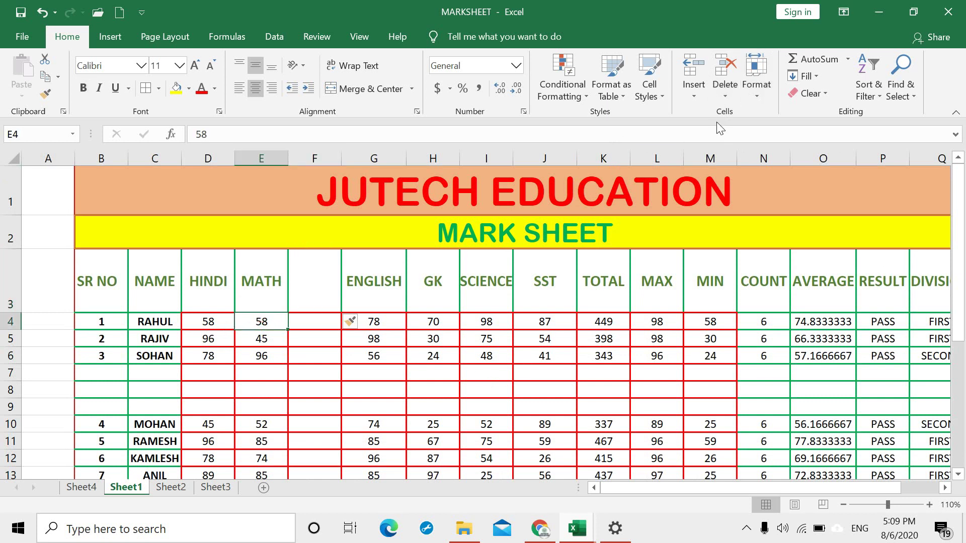
# Step: Select empty cells C7:C9, delete rows 7 to 9, then undo that deletion
pyautogui.click(148, 377)
pyautogui.moveTo(147, 377); pyautogui.dragTo(151, 406)
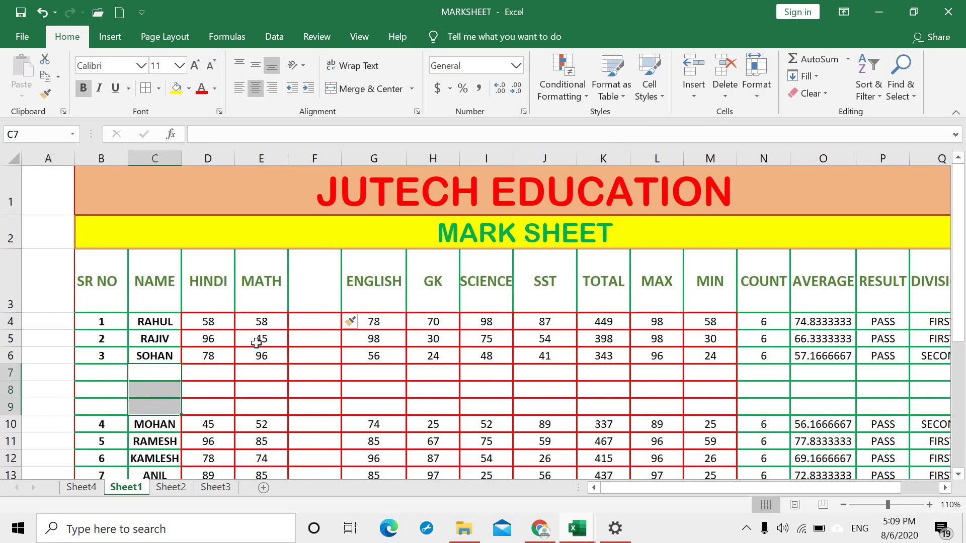
pyautogui.moveTo(147, 370); pyautogui.dragTo(146, 405)
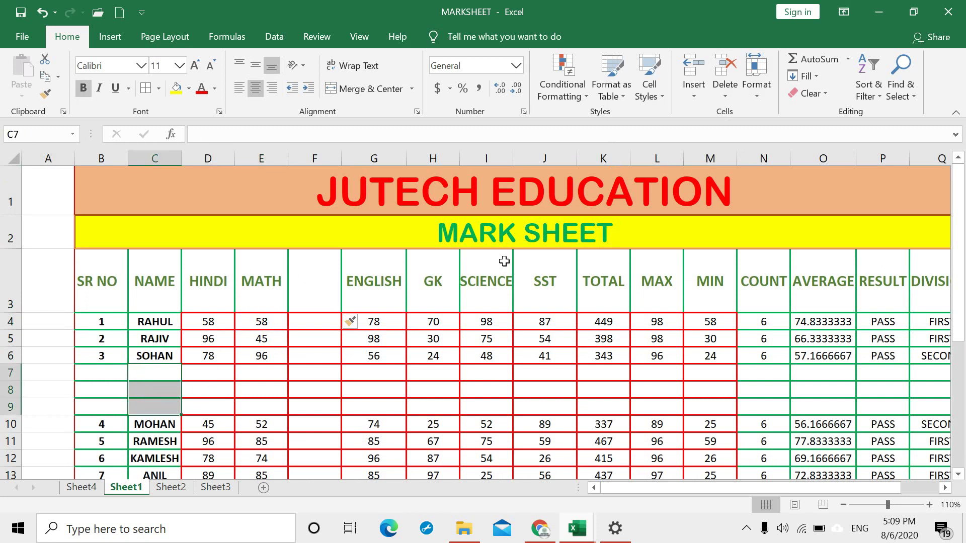
pyautogui.click(157, 373)
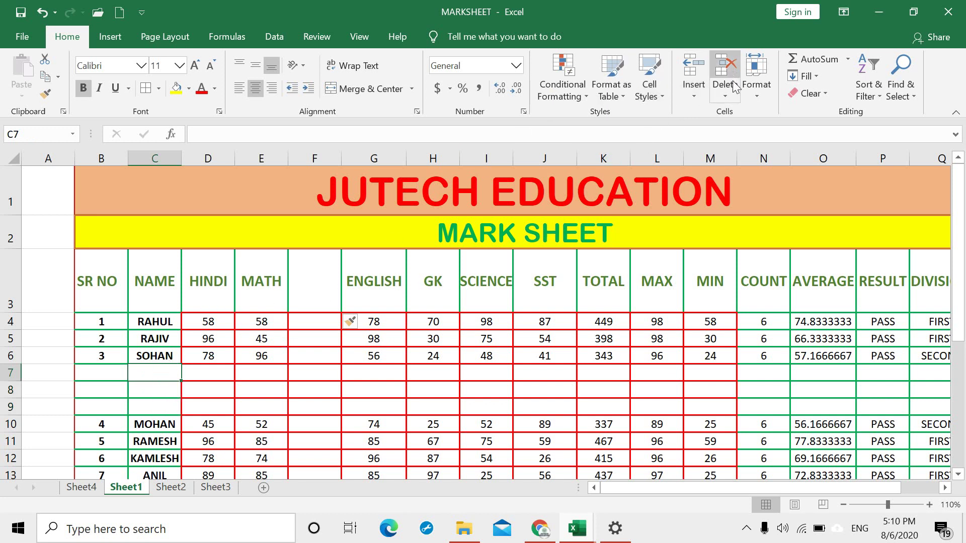
pyautogui.click(730, 93)
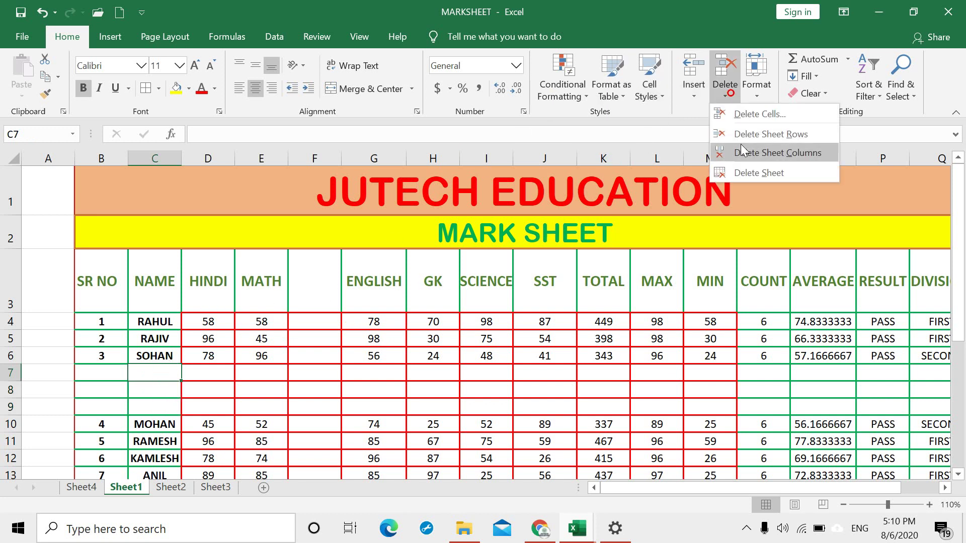
pyautogui.click(319, 371)
pyautogui.moveTo(147, 375); pyautogui.dragTo(150, 405)
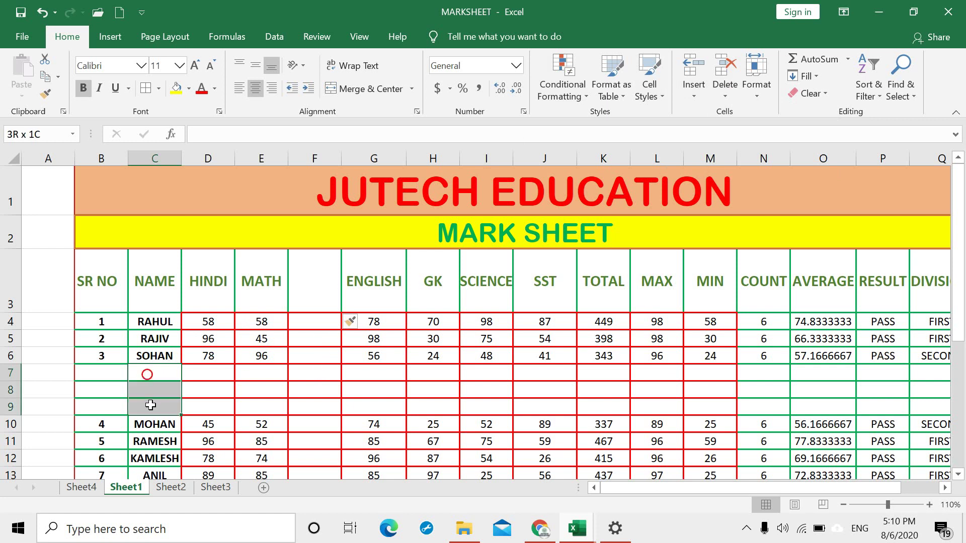
pyautogui.click(718, 96)
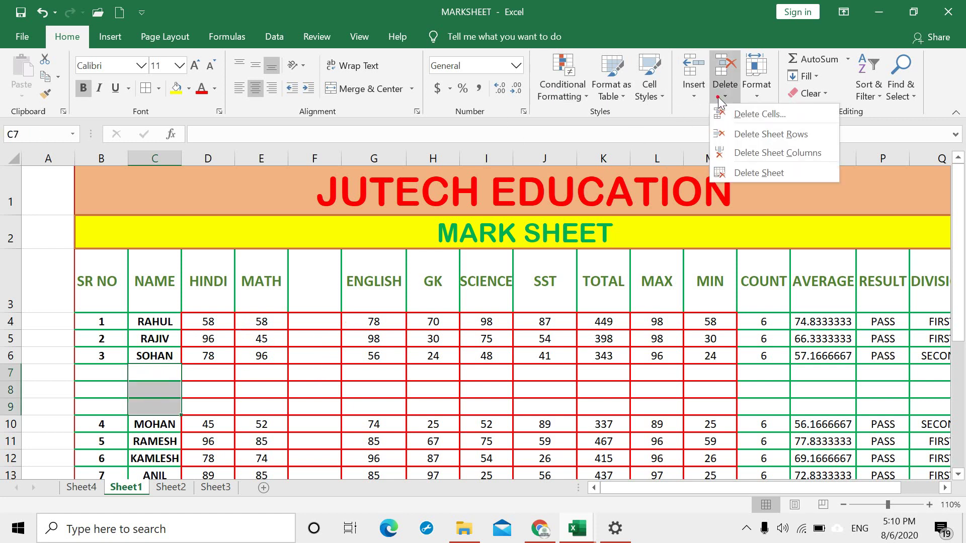
pyautogui.click(753, 131)
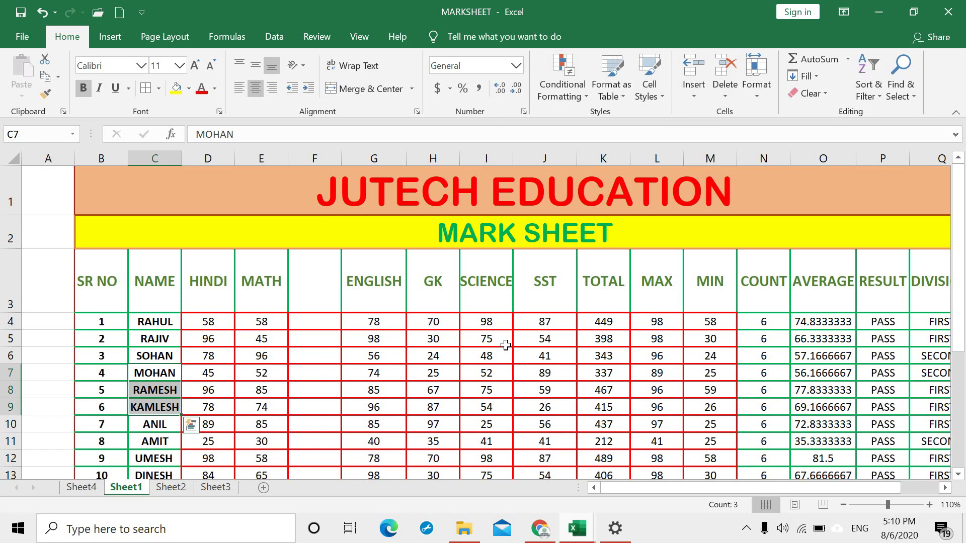
pyautogui.hotkey('ctrl', 'z')
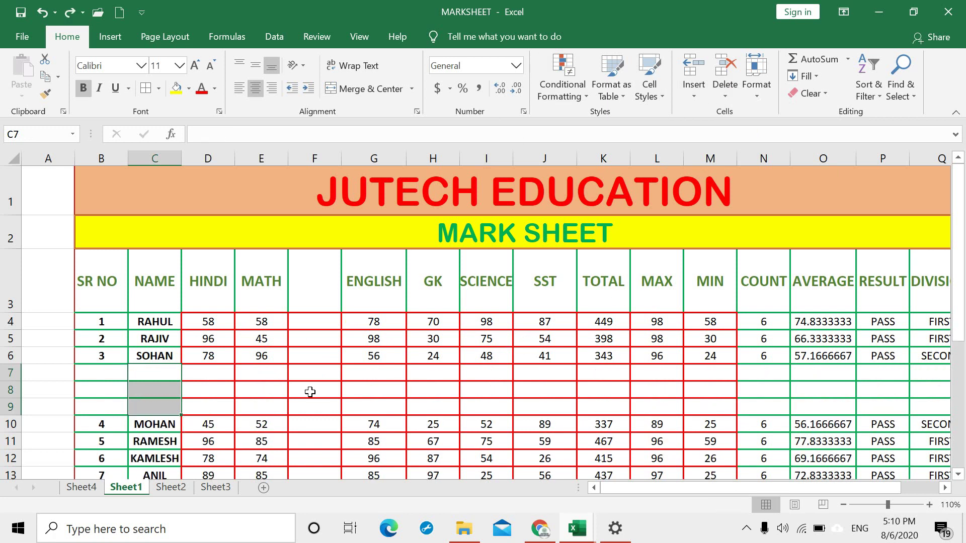
# Step: Delete the HINDI column from D7 by mistake and restore it with undo
pyautogui.click(220, 380)
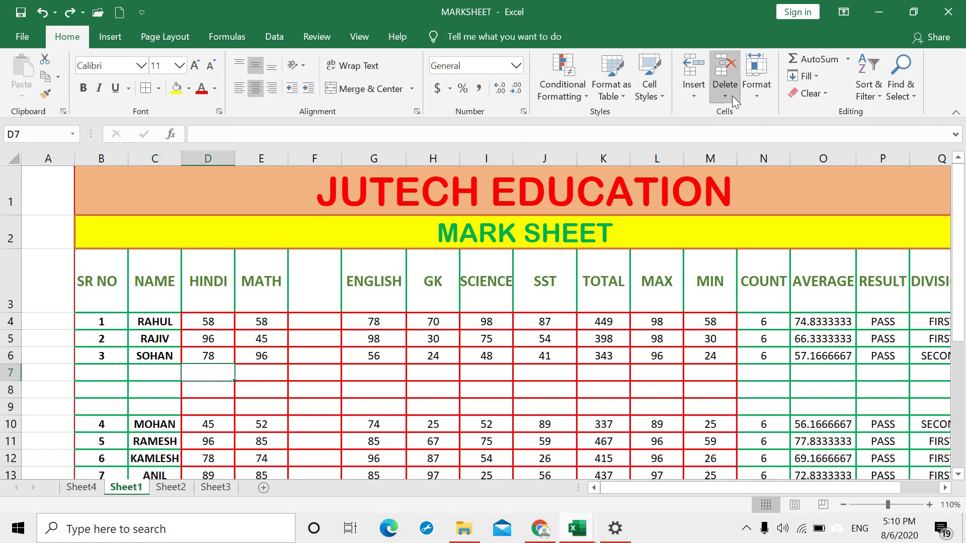
pyautogui.click(729, 96)
pyautogui.click(756, 150)
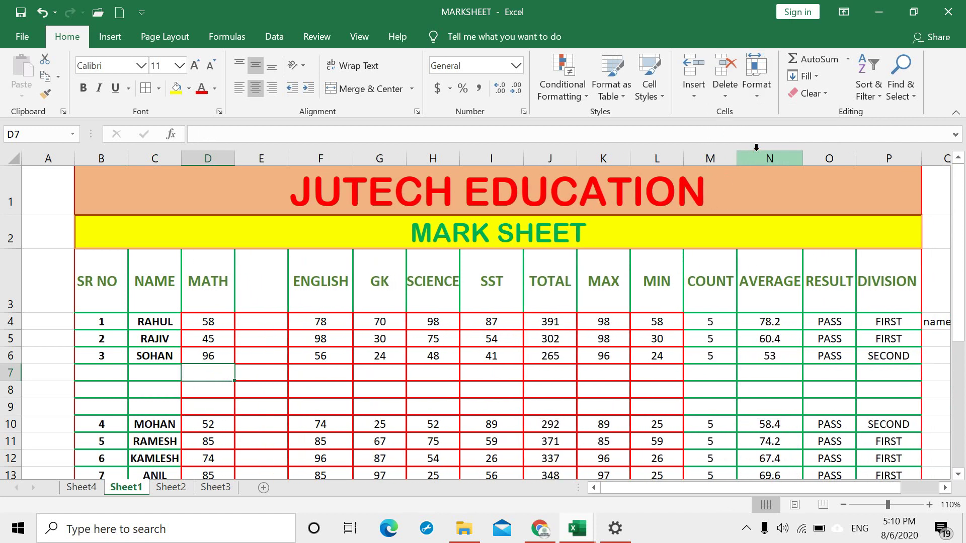
pyautogui.hotkey('ctrl', 'z')
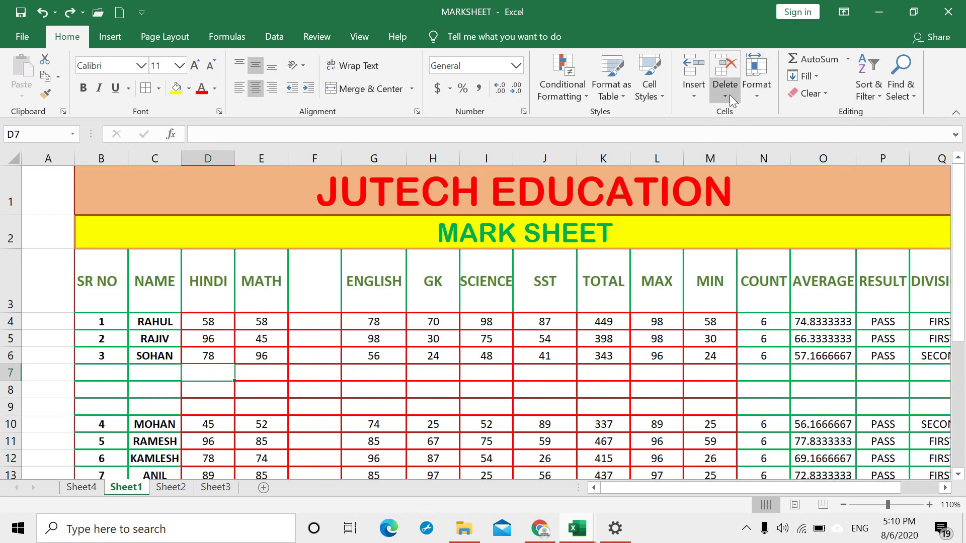
# Step: Delete the three empty rows above MOHAN one at a time
pyautogui.click(729, 95)
pyautogui.click(757, 132)
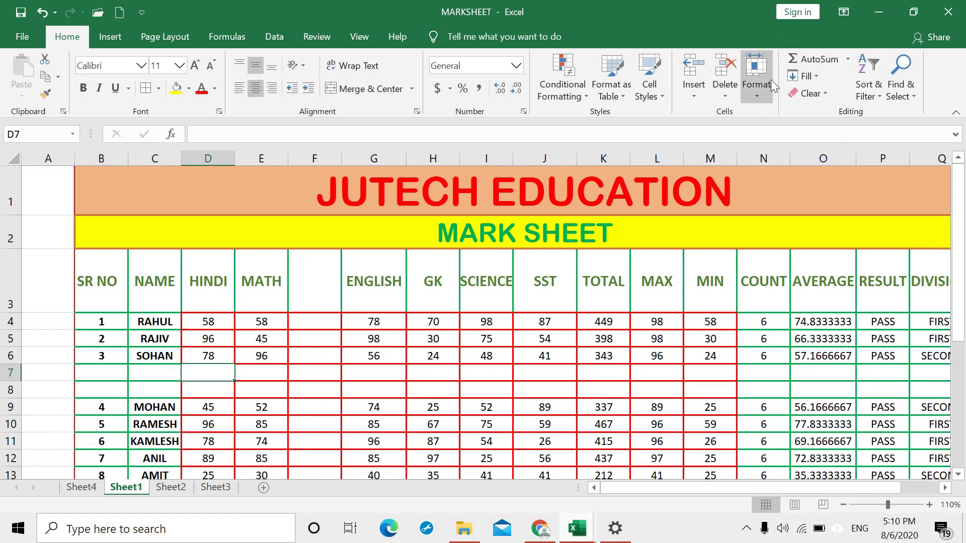
pyautogui.click(728, 96)
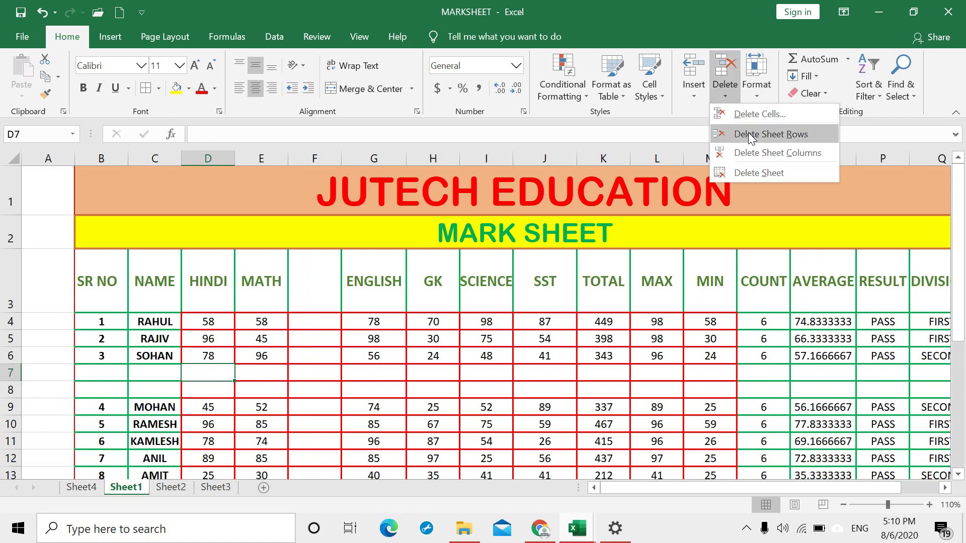
pyautogui.click(747, 133)
pyautogui.click(726, 93)
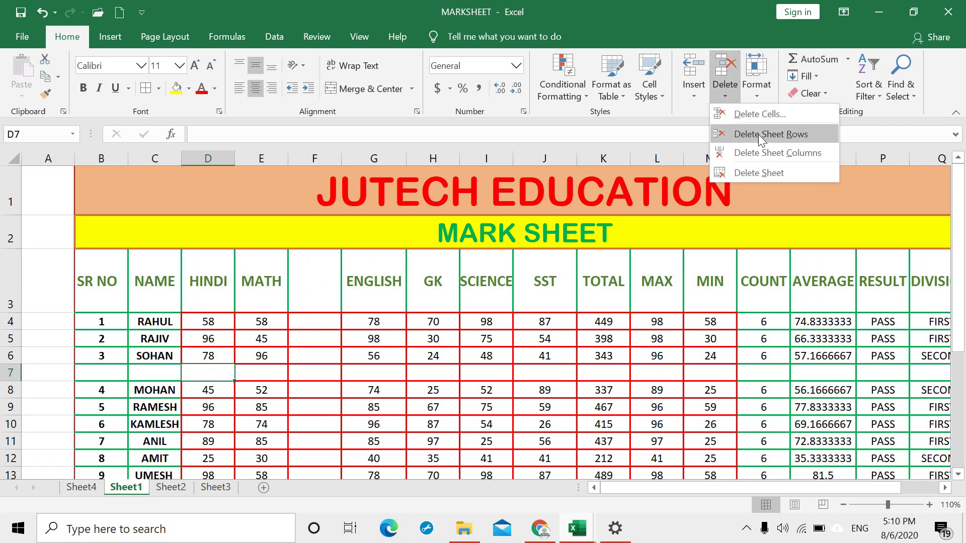
pyautogui.click(759, 134)
pyautogui.click(327, 356)
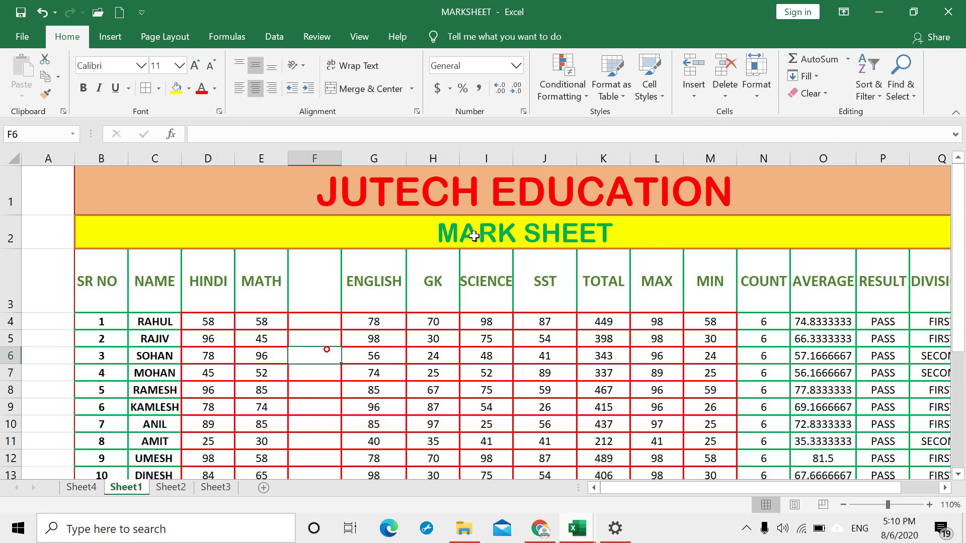
# Step: Delete the empty column F and the blank Sheet4 worksheet
pyautogui.click(726, 94)
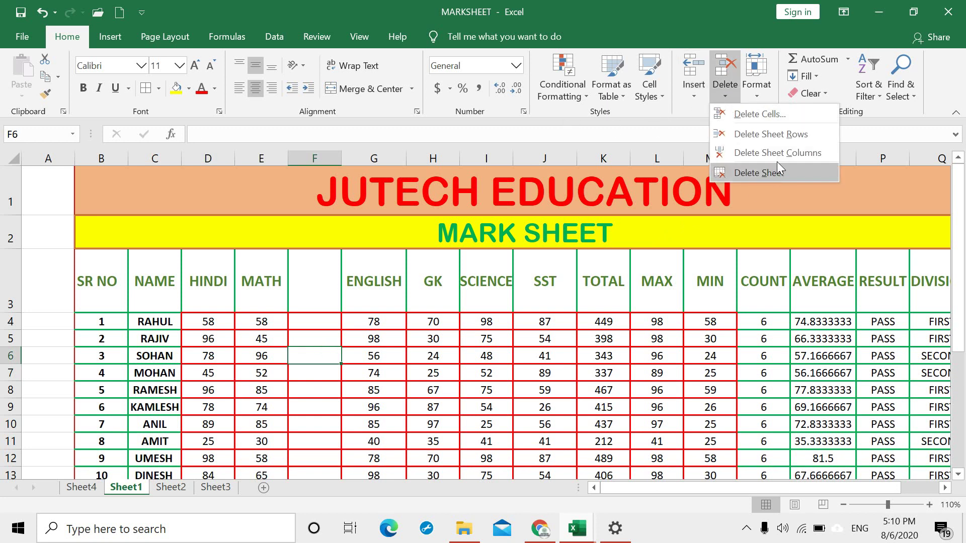
pyautogui.click(777, 153)
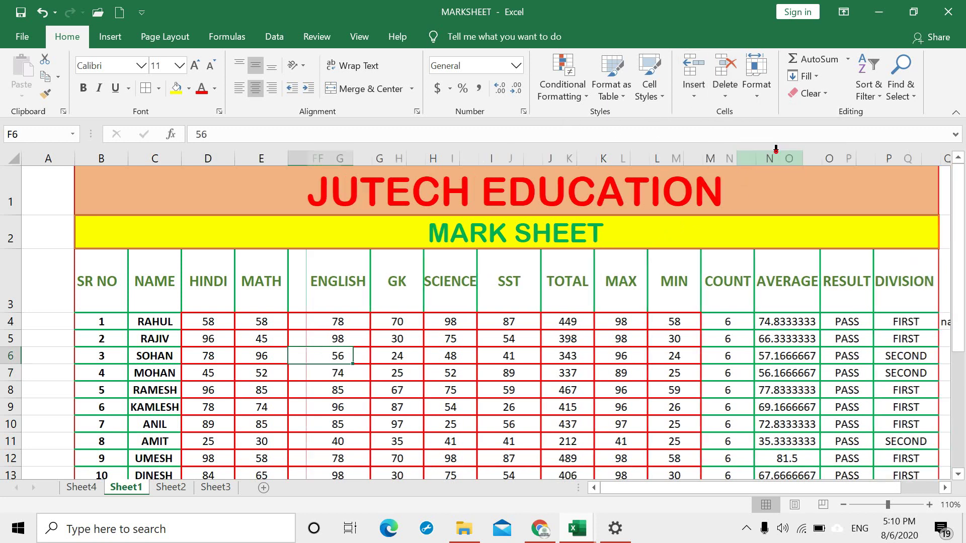
pyautogui.click(80, 488)
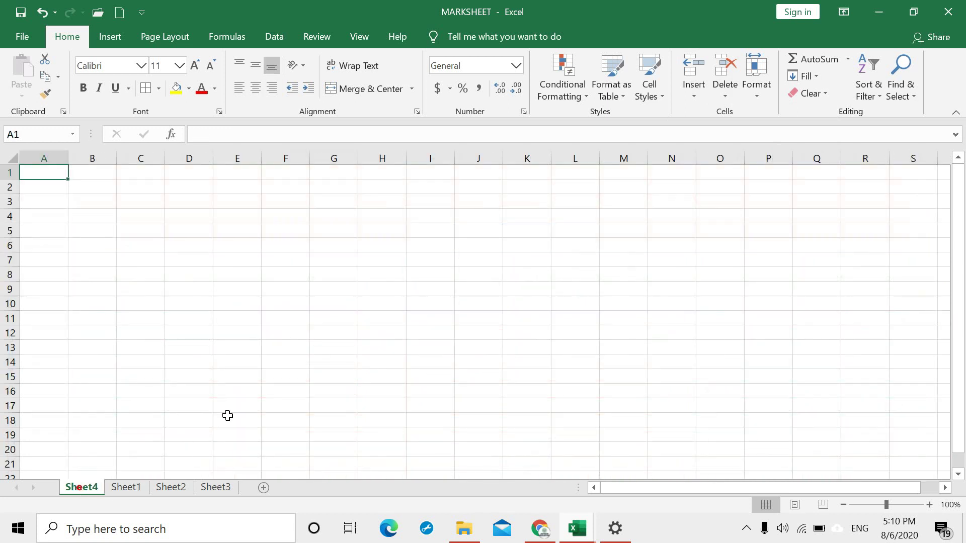
pyautogui.click(730, 95)
pyautogui.click(770, 172)
# Step: Delete the blank Sheet3 worksheet and return to Sheet1
pyautogui.click(182, 488)
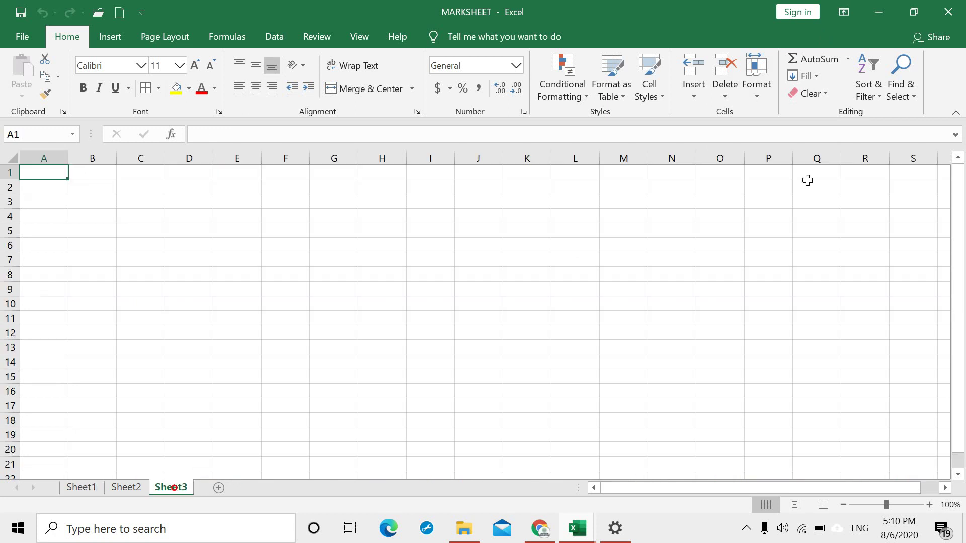
pyautogui.click(728, 99)
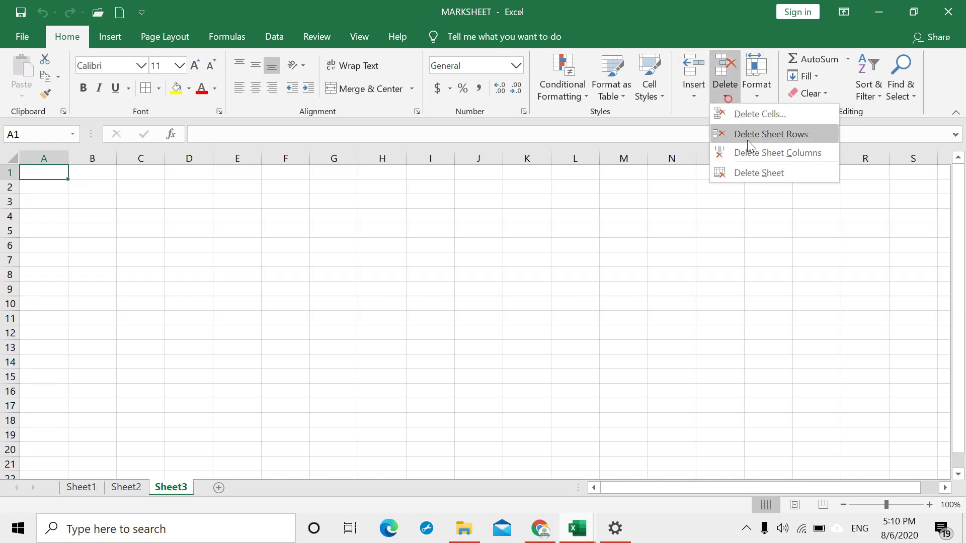
pyautogui.click(762, 173)
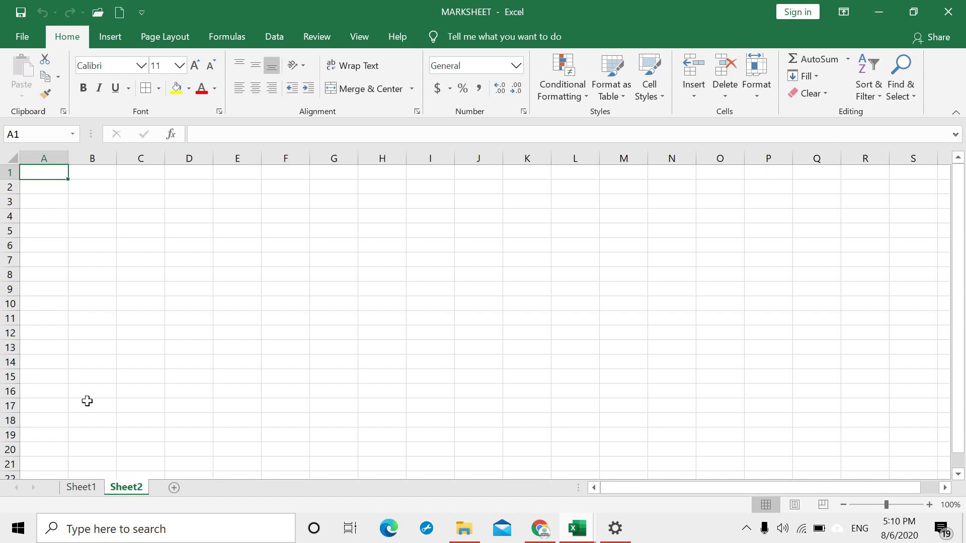
pyautogui.click(80, 488)
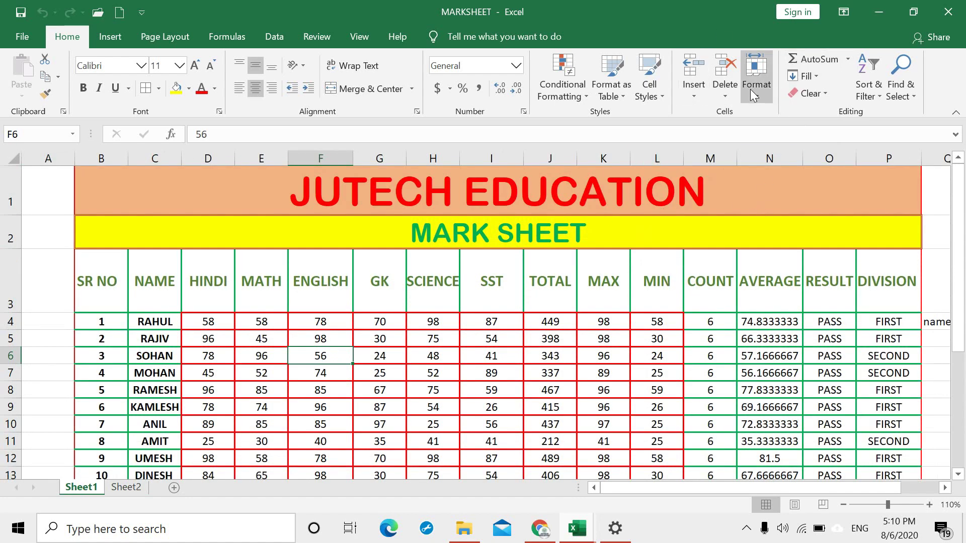
pyautogui.click(761, 99)
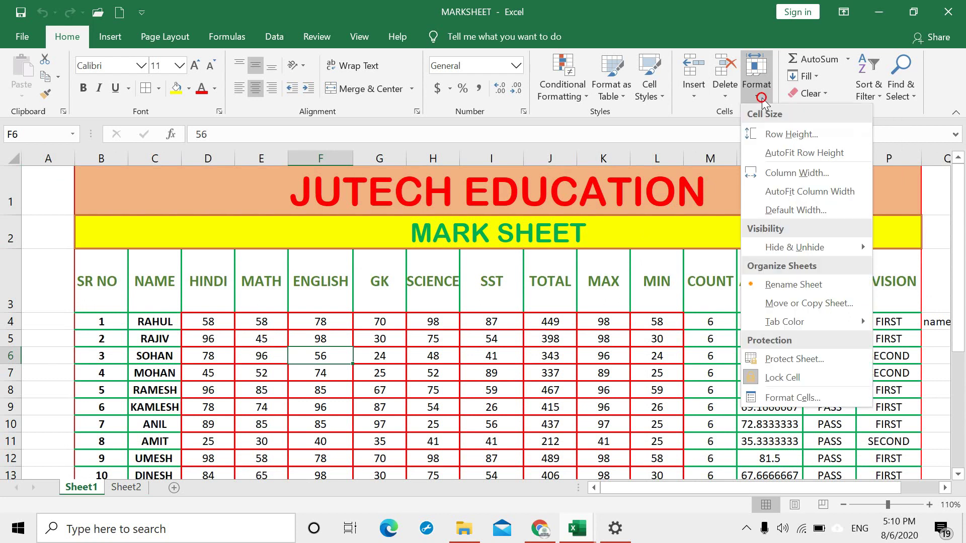
pyautogui.click(404, 367)
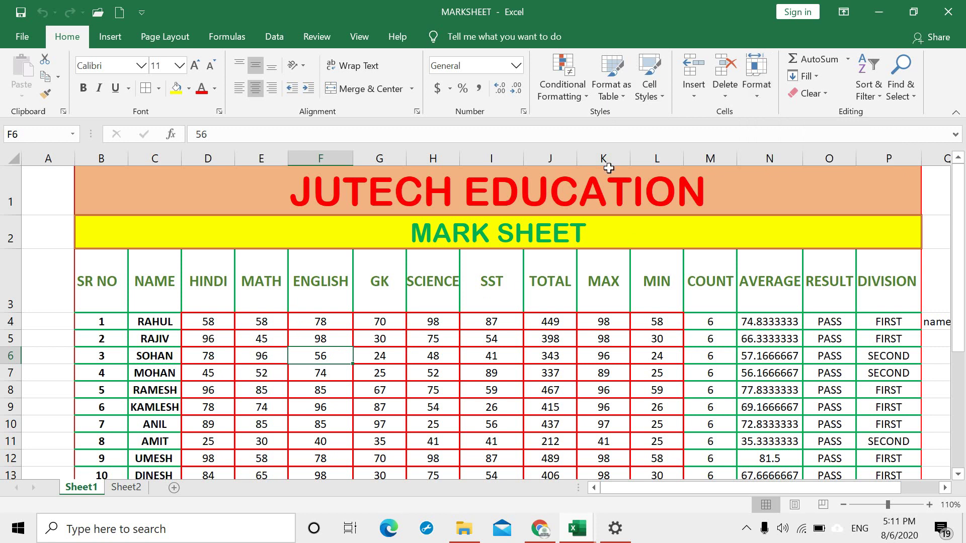
# Step: Give rows 4–18 (selected via F4:F18) a taller row height, then AutoFit their row height
pyautogui.click(765, 95)
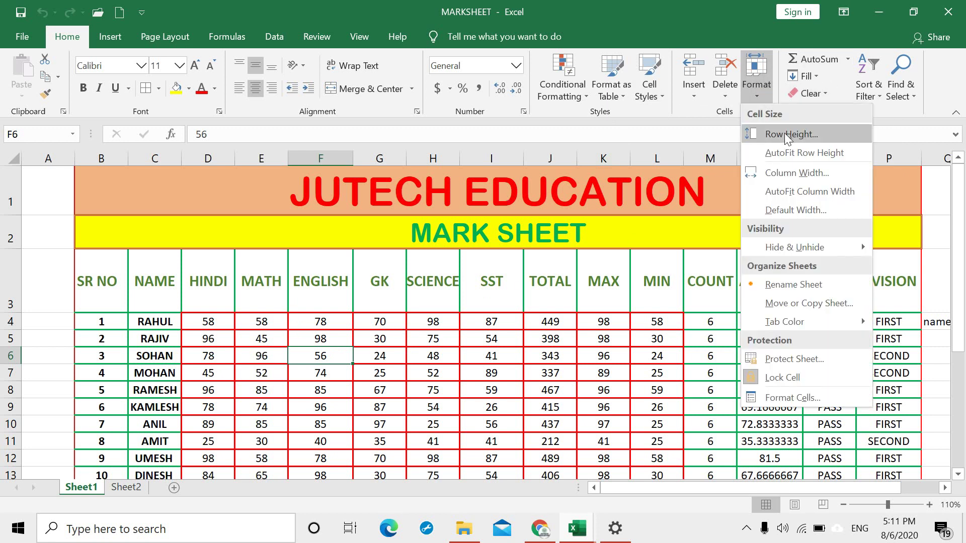
pyautogui.click(327, 392)
pyautogui.moveTo(326, 322); pyautogui.dragTo(318, 411)
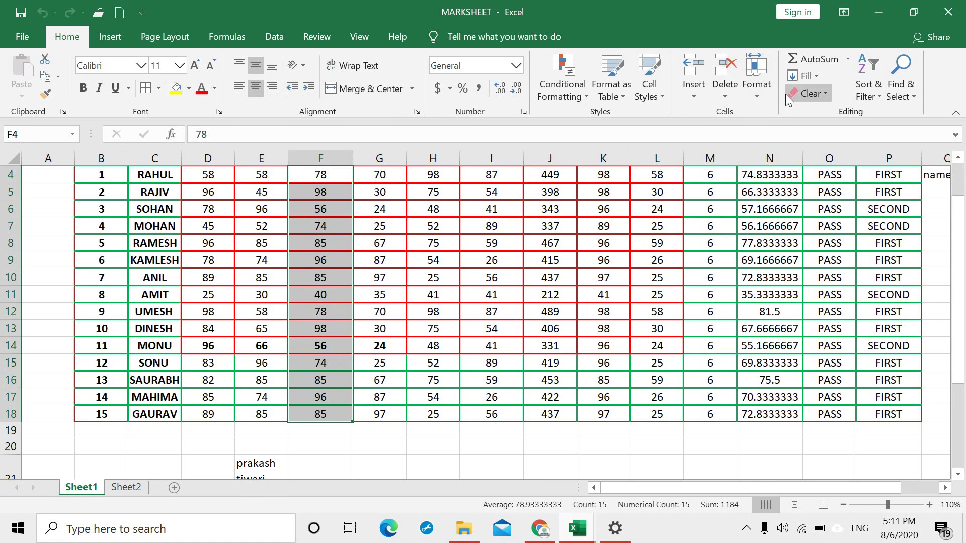
pyautogui.click(757, 95)
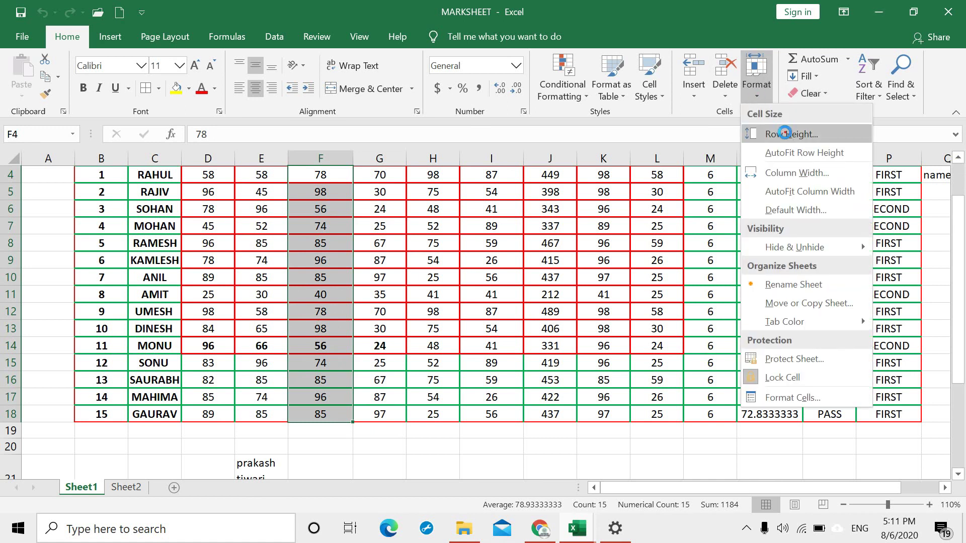
pyautogui.click(787, 134)
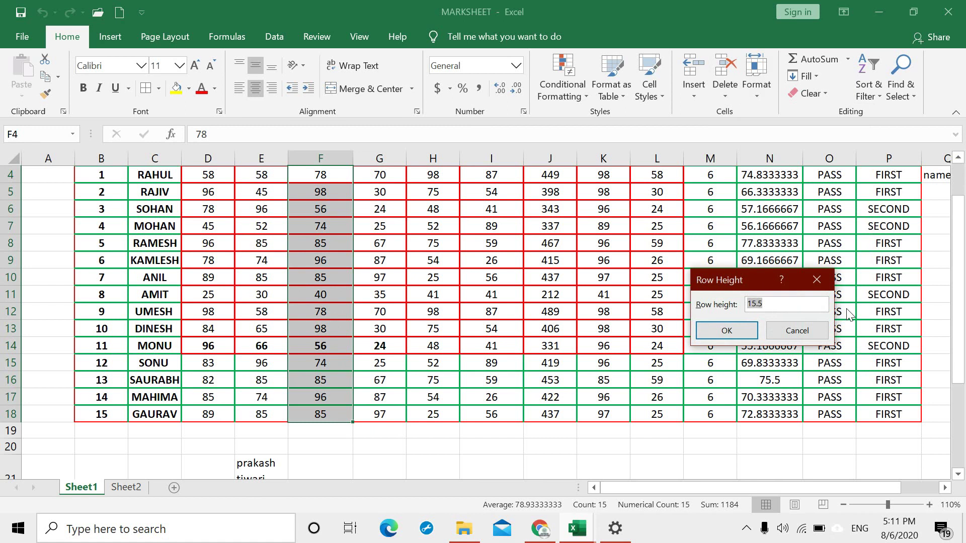
pyautogui.write('2')
pyautogui.press('Return')
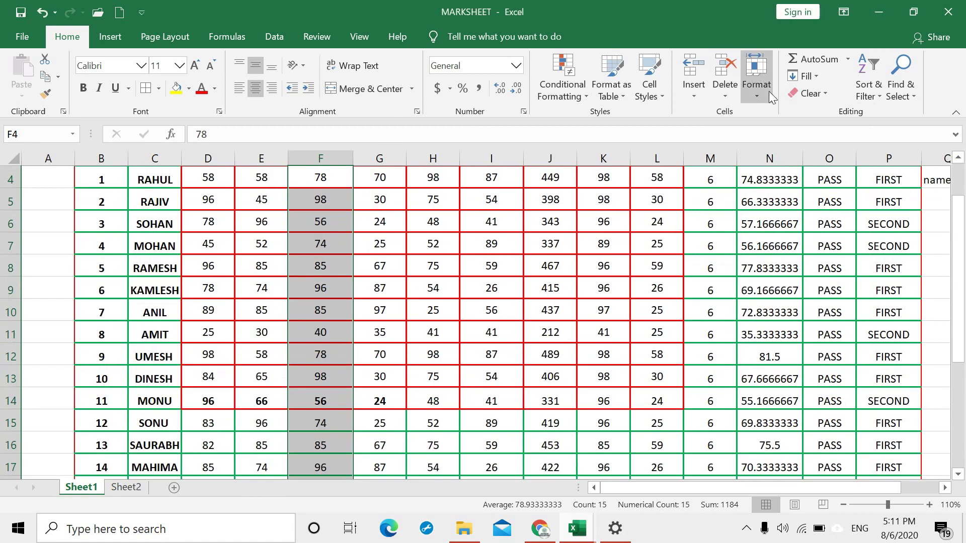
pyautogui.click(753, 94)
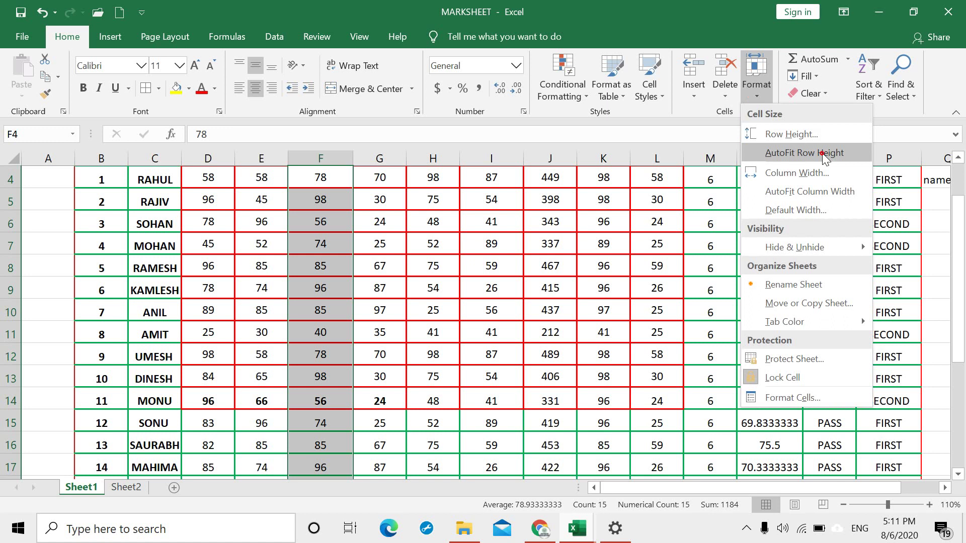
pyautogui.click(822, 153)
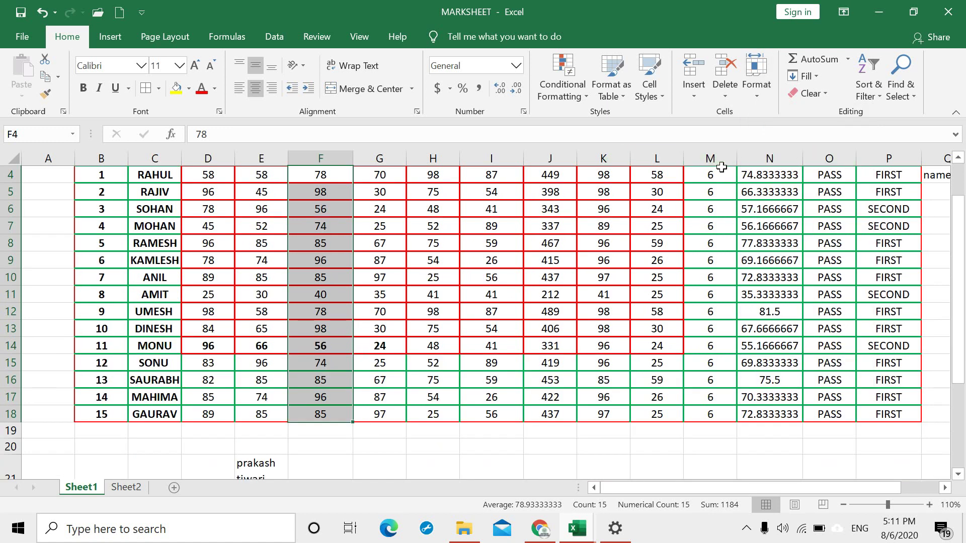
pyautogui.click(761, 93)
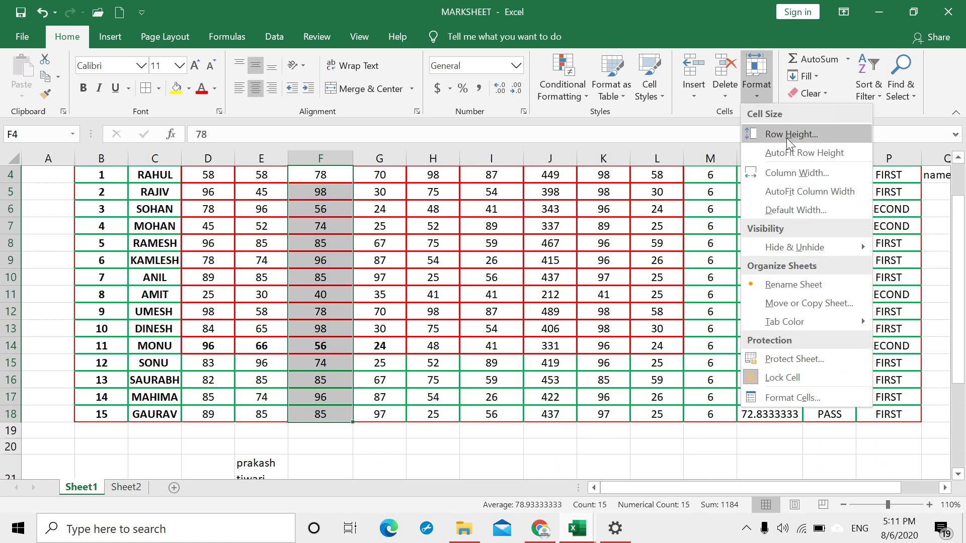
pyautogui.click(457, 344)
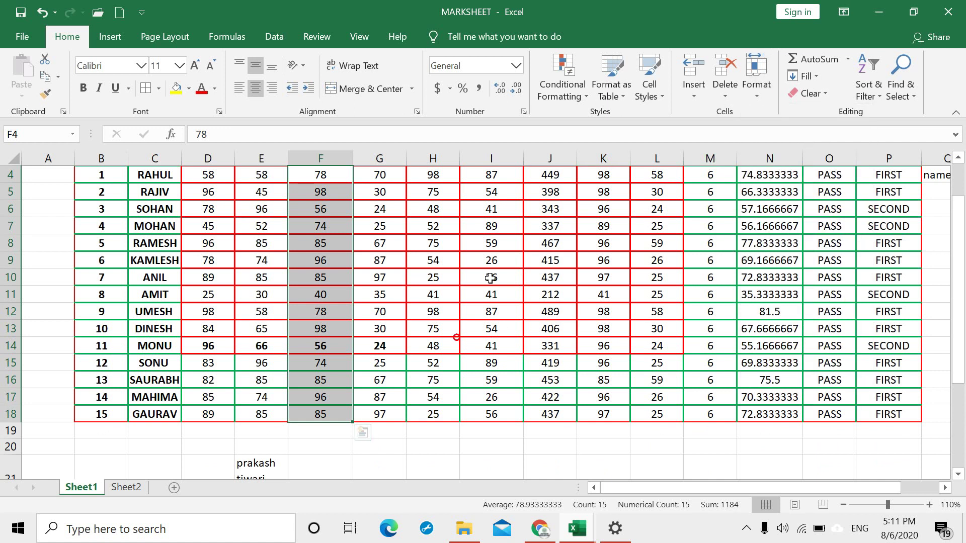
pyautogui.moveTo(153, 320); pyautogui.dragTo(694, 320)
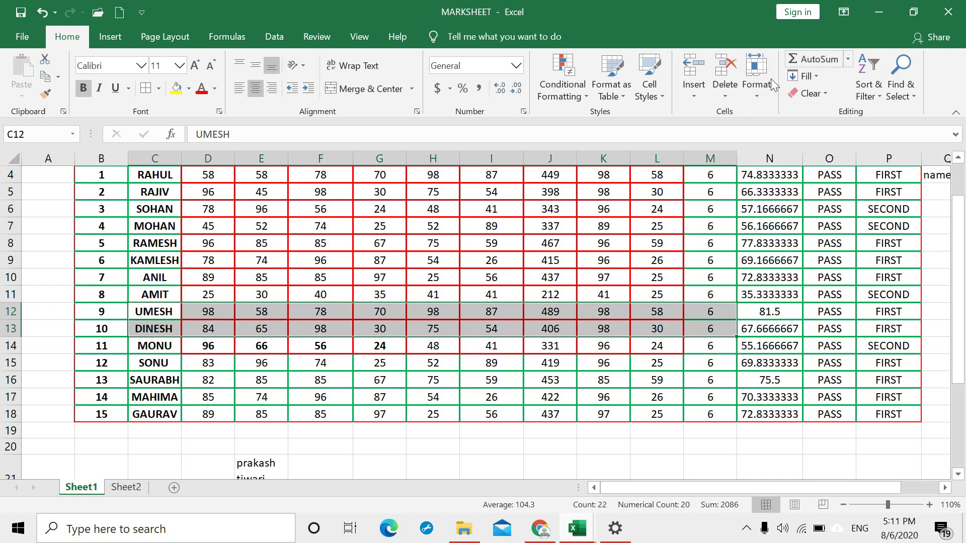
pyautogui.click(764, 96)
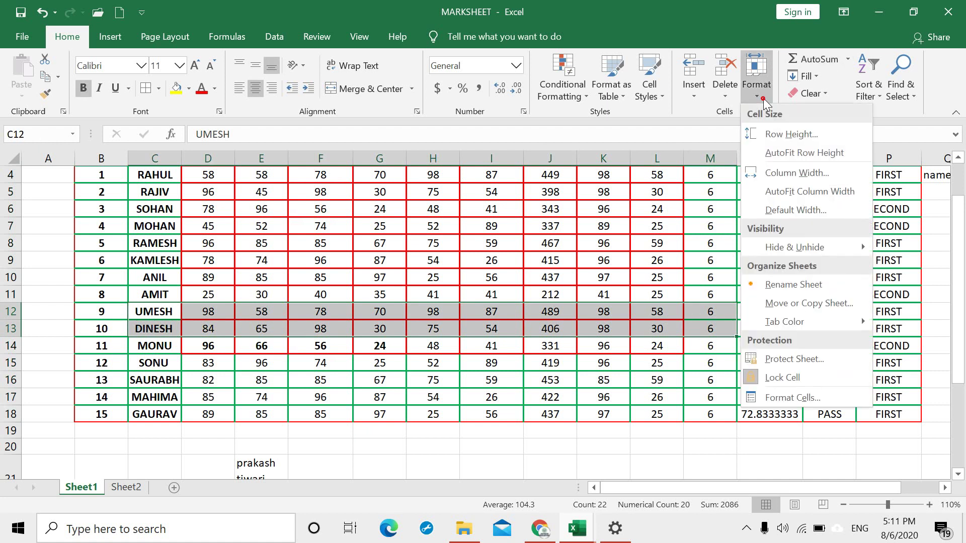
pyautogui.click(801, 176)
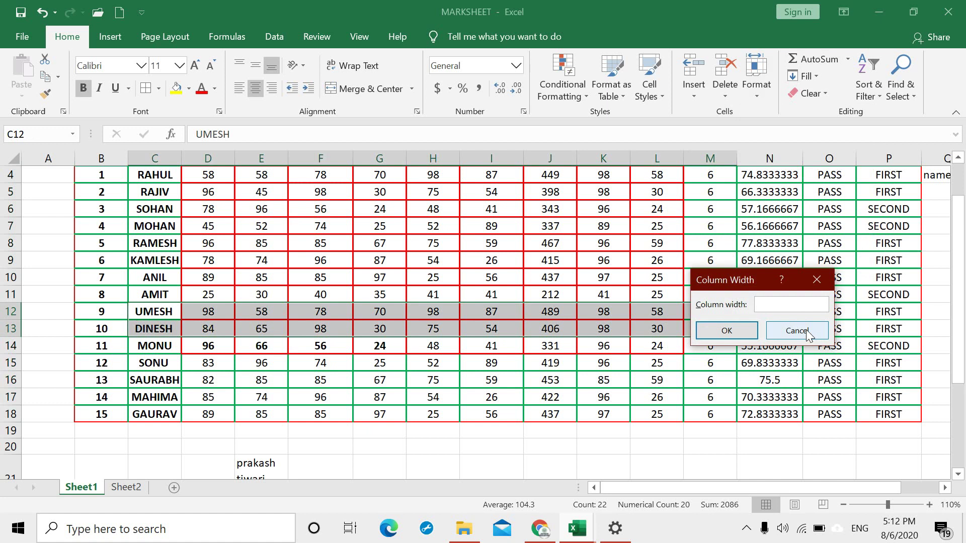
pyautogui.write('15')
pyautogui.press('Return')
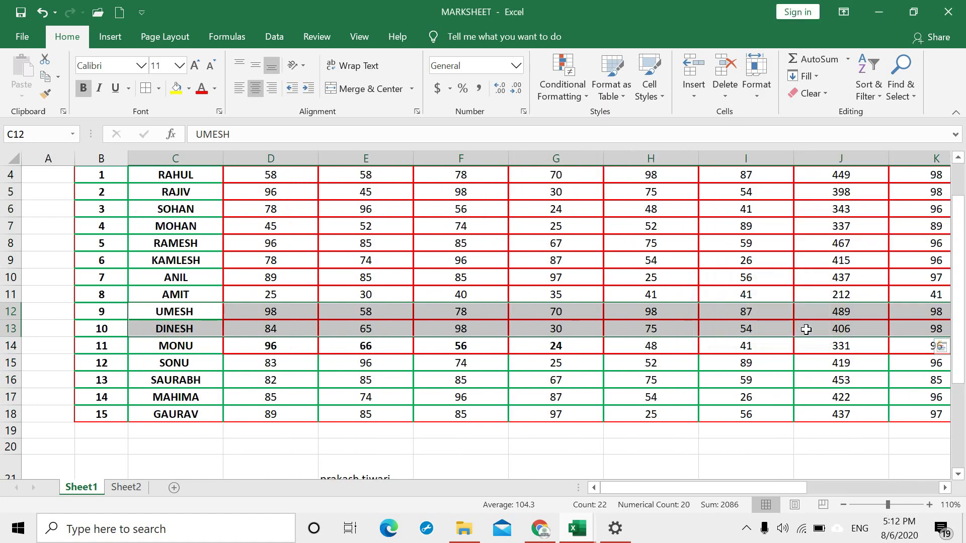
pyautogui.hotkey('ctrl', 'z')
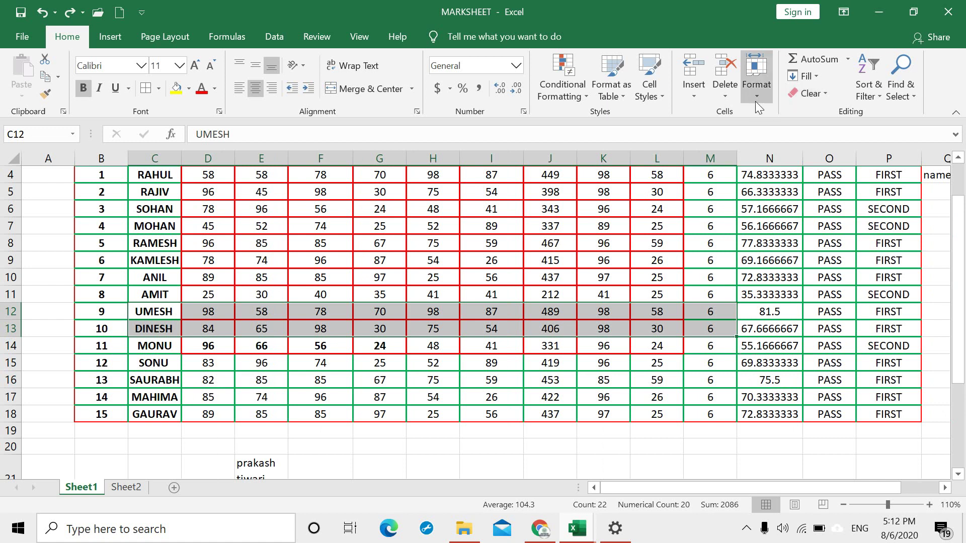
pyautogui.scroll(1, 705, 172)
pyautogui.click(763, 100)
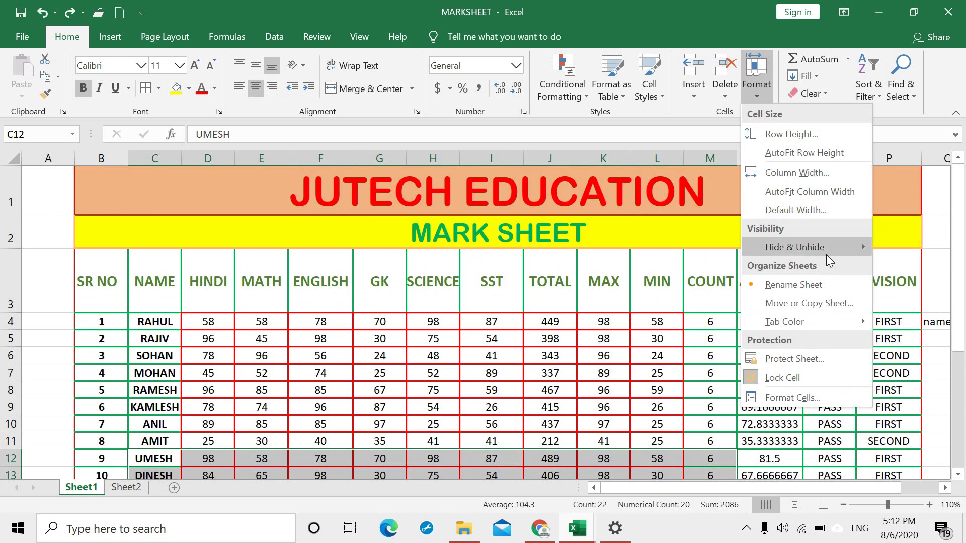
pyautogui.moveTo(807, 251)
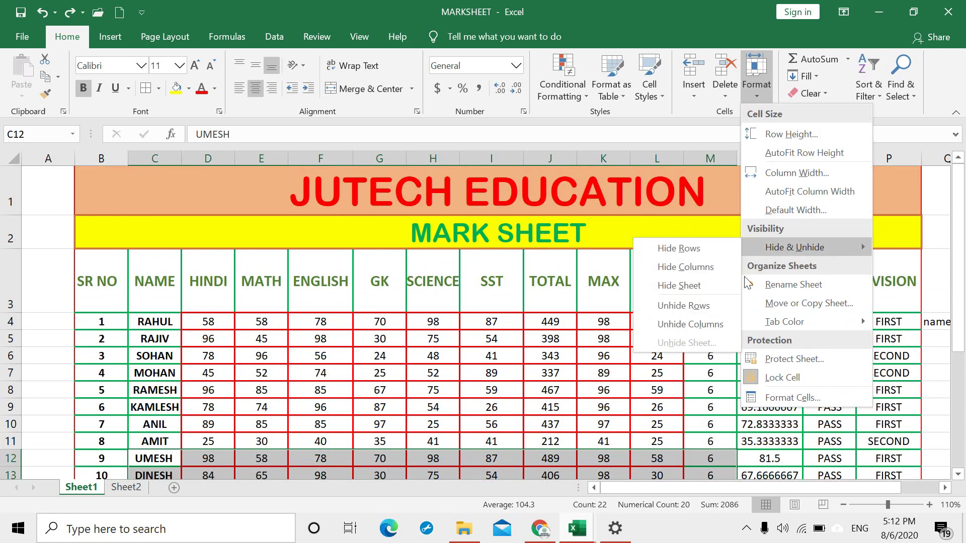
pyautogui.click(544, 334)
pyautogui.moveTo(286, 292); pyautogui.dragTo(308, 297)
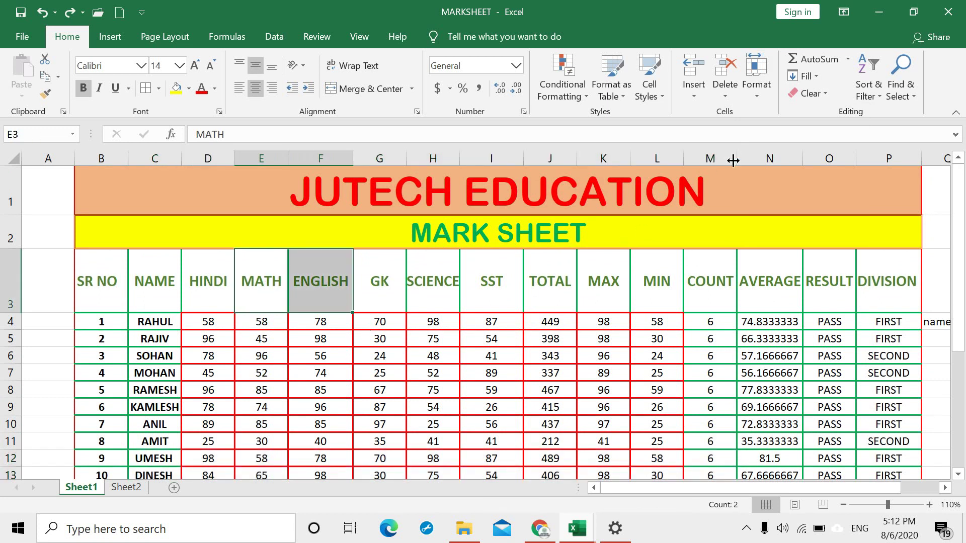
pyautogui.click(757, 93)
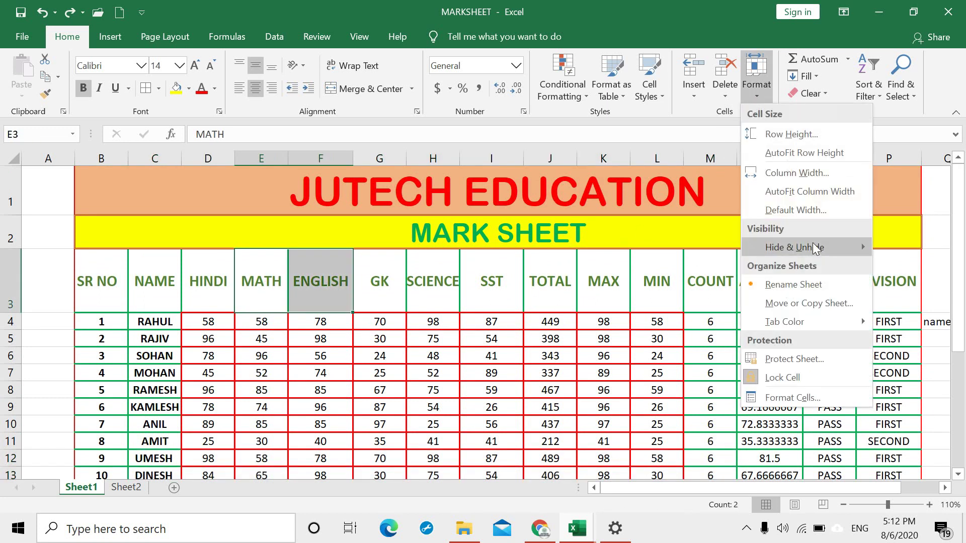
pyautogui.moveTo(815, 248)
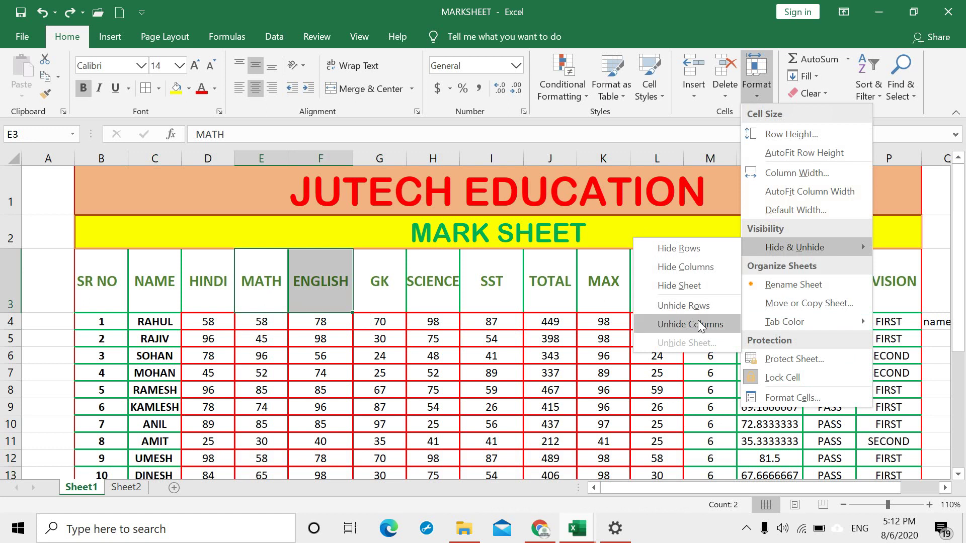
pyautogui.click(689, 267)
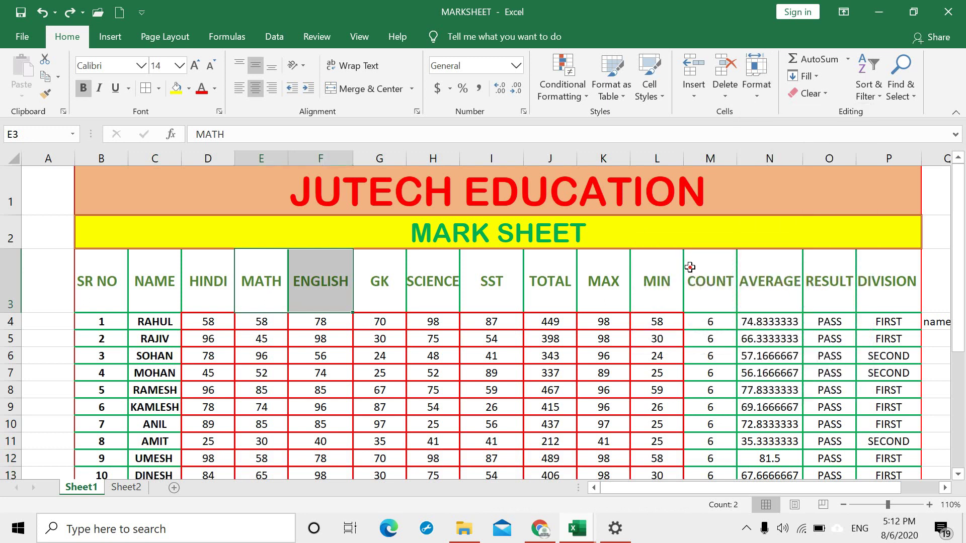
pyautogui.click(759, 98)
pyautogui.moveTo(814, 249)
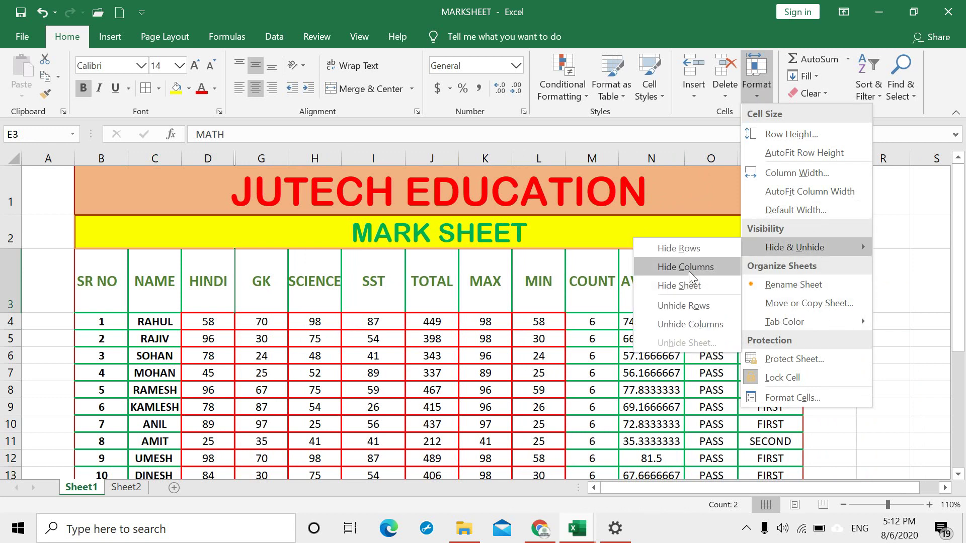
pyautogui.click(693, 324)
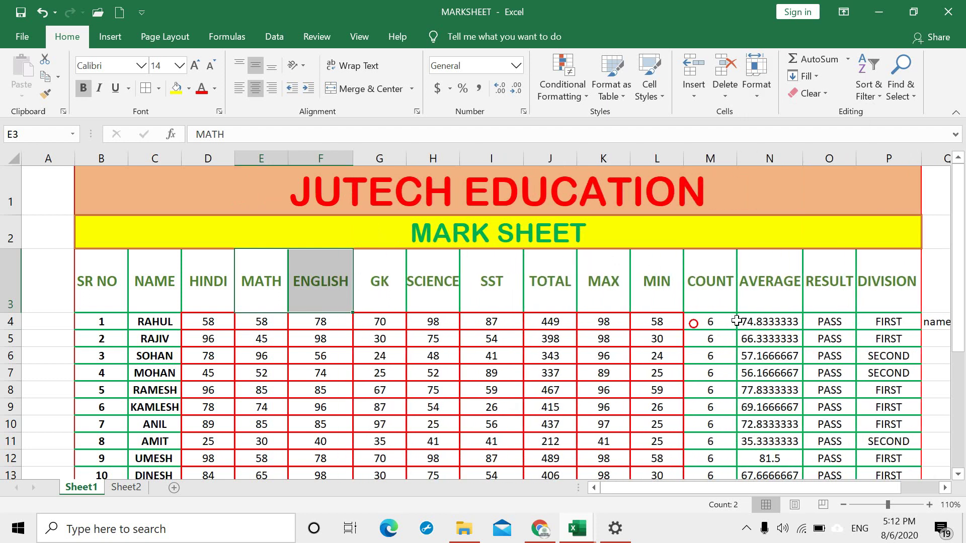
# Step: Rename the Sheet1 tab to MARK SHEET through Format > Rename Sheet
pyautogui.click(765, 101)
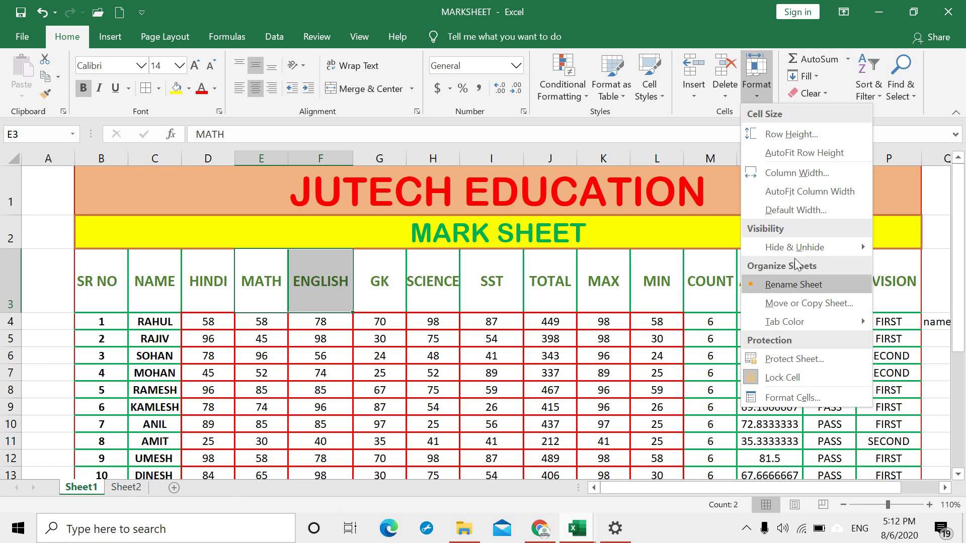
pyautogui.click(793, 284)
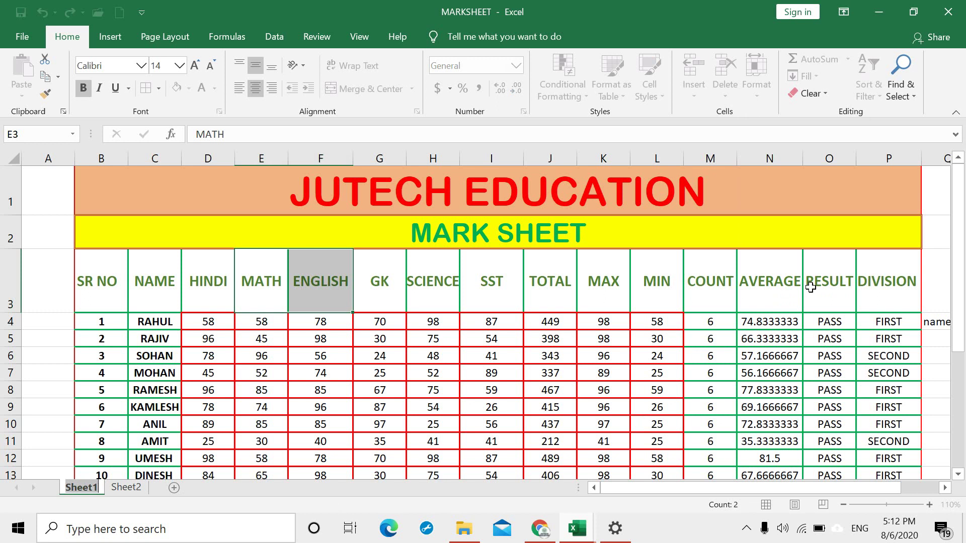
pyautogui.write('MARKS')
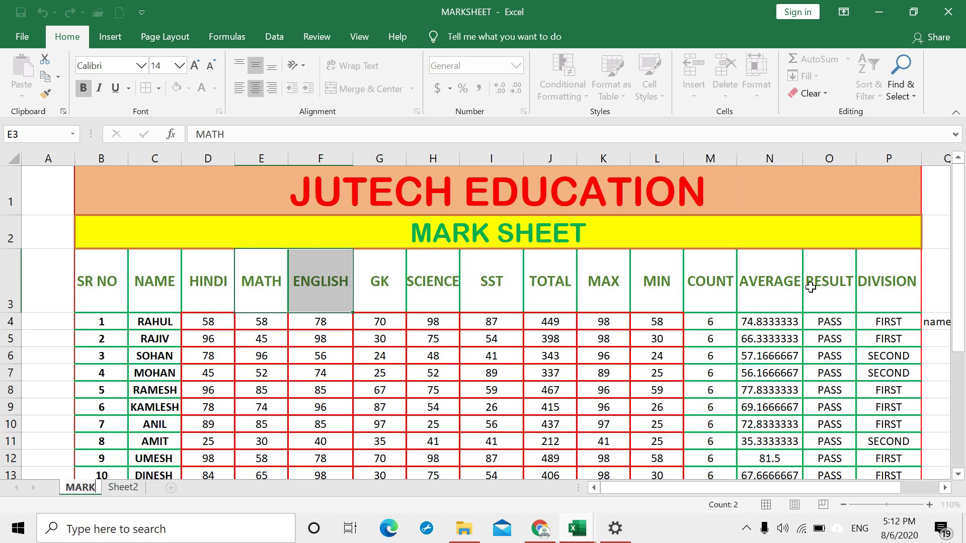
pyautogui.write('SHEET')
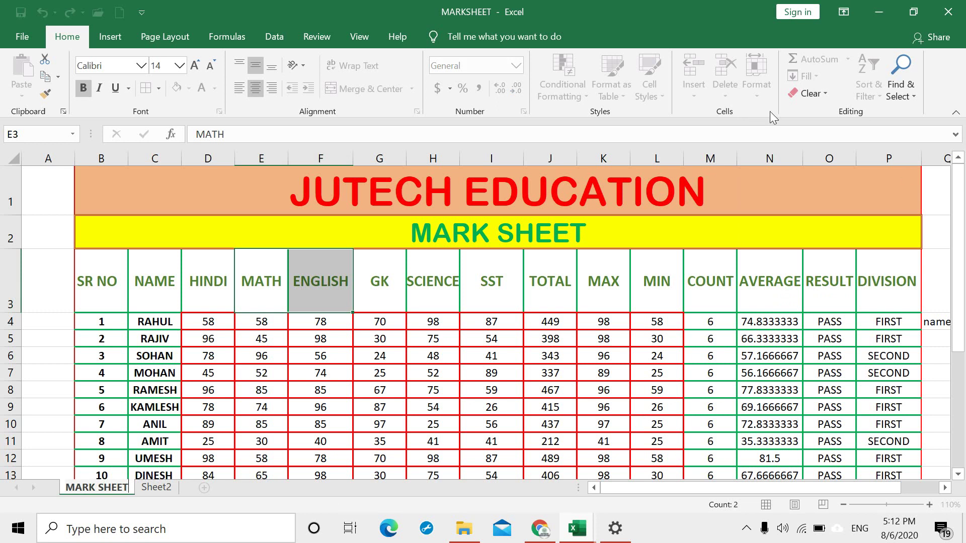
pyautogui.press('Return')
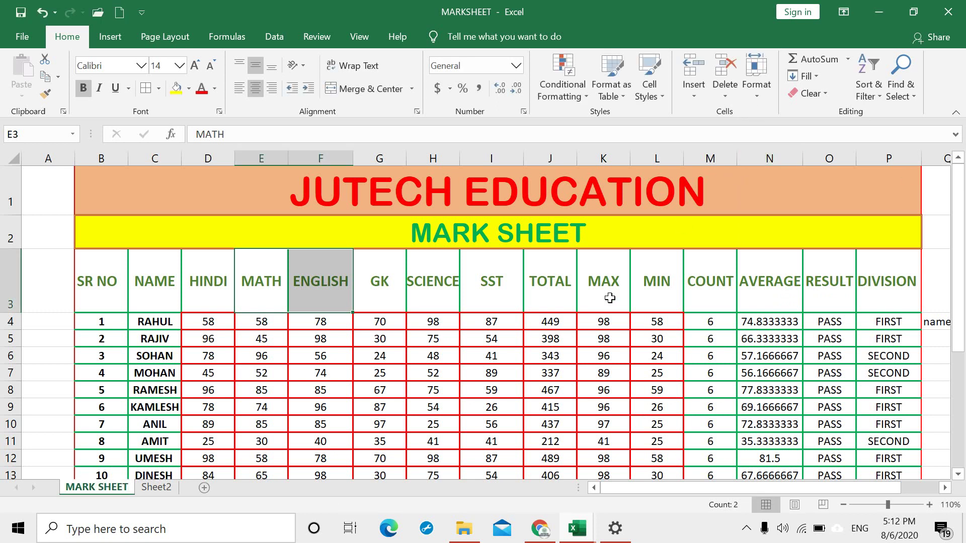
pyautogui.click(754, 98)
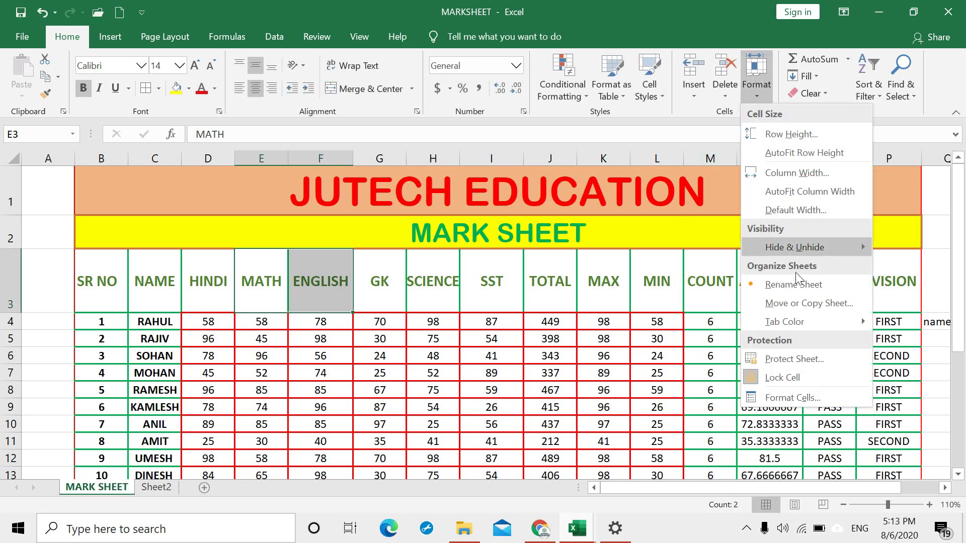
# Step: Look through the Move or Copy sheet options, then insert a new blank worksheet, Sheet5
pyautogui.click(796, 304)
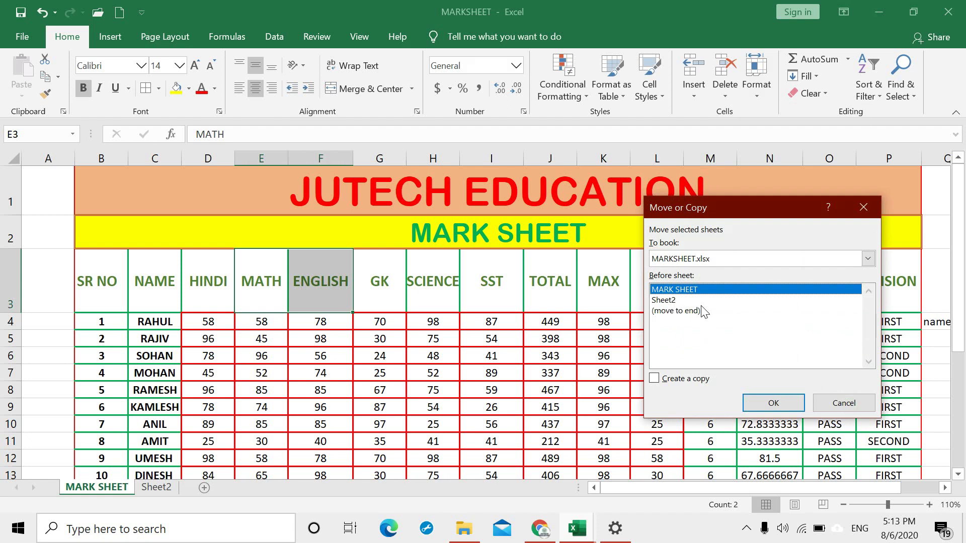
pyautogui.click(674, 307)
pyautogui.click(765, 403)
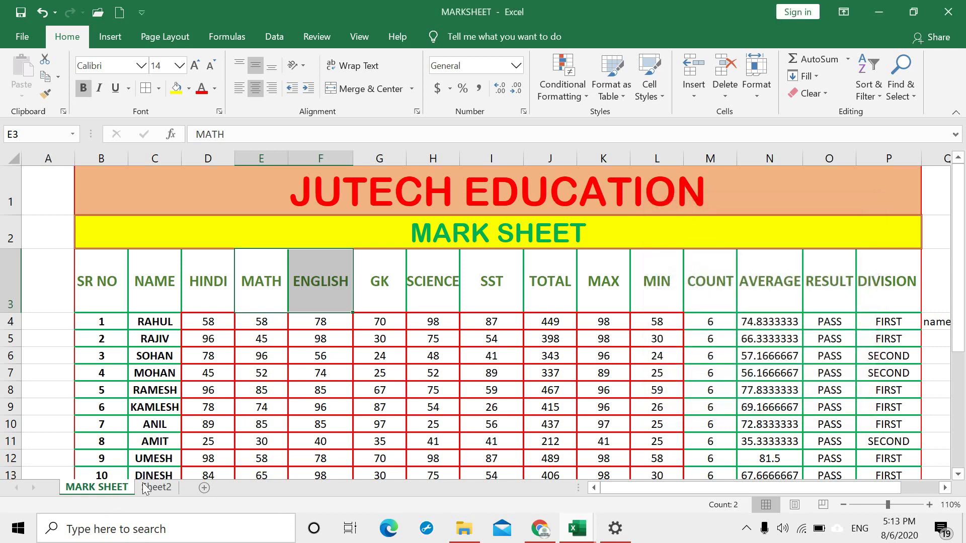
pyautogui.click(757, 91)
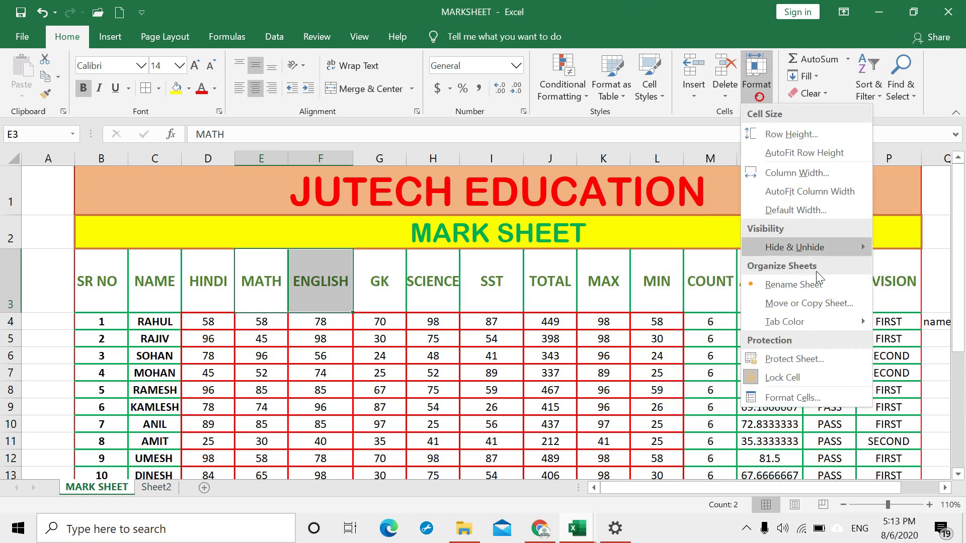
pyautogui.click(788, 303)
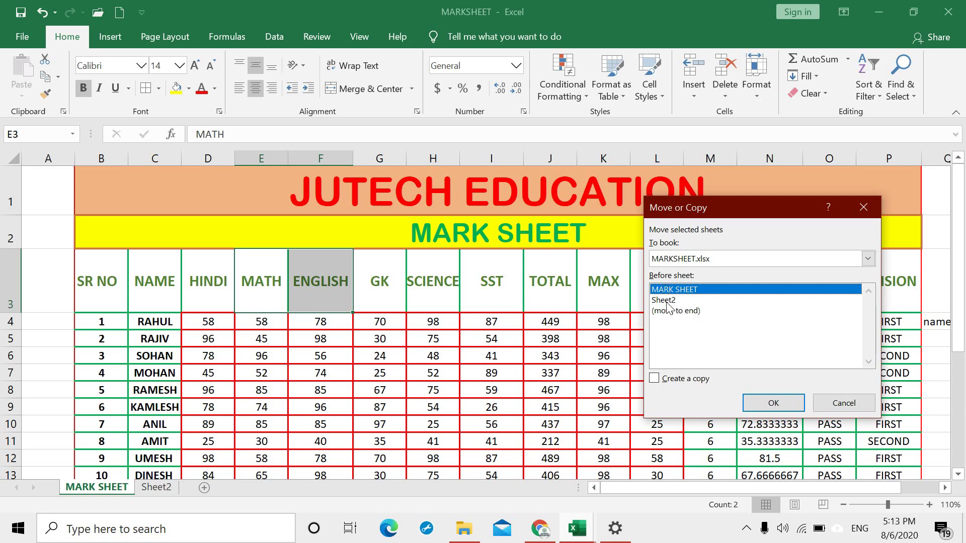
pyautogui.click(772, 405)
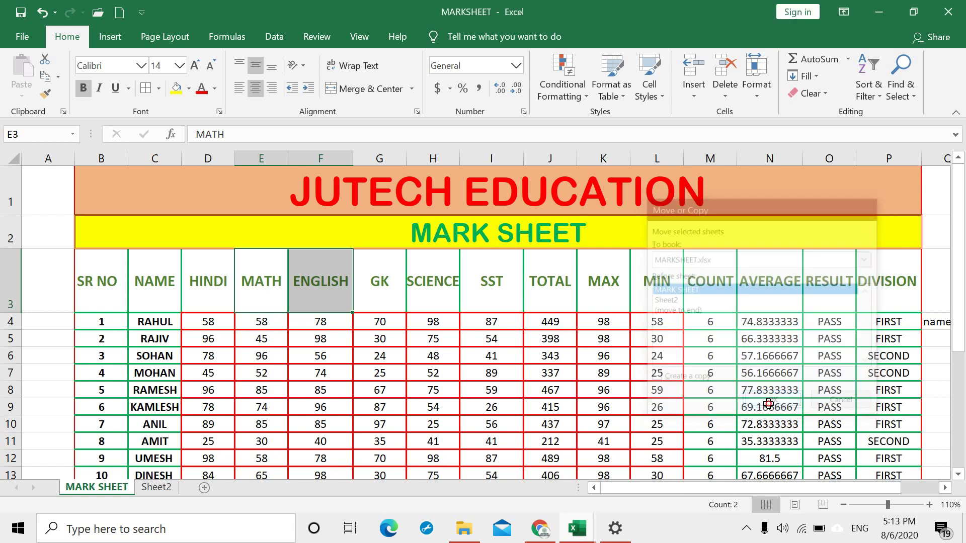
pyautogui.click(203, 488)
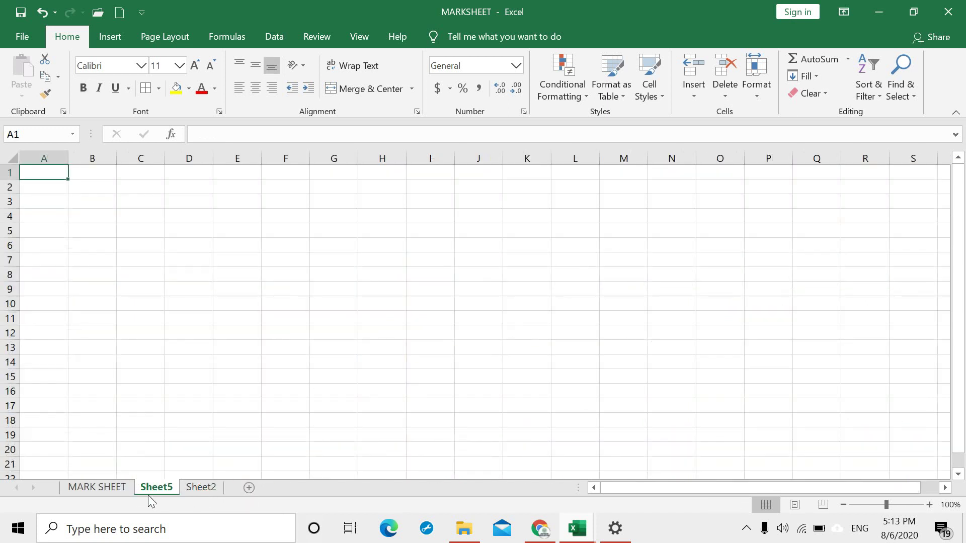
# Step: Move the MARK SHEET worksheet in front of Sheet5
pyautogui.click(106, 486)
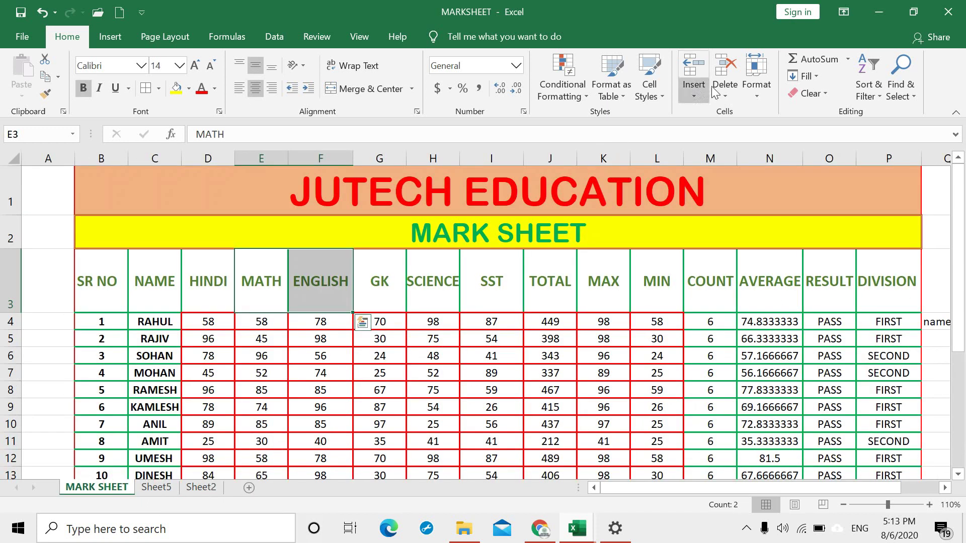
pyautogui.click(755, 88)
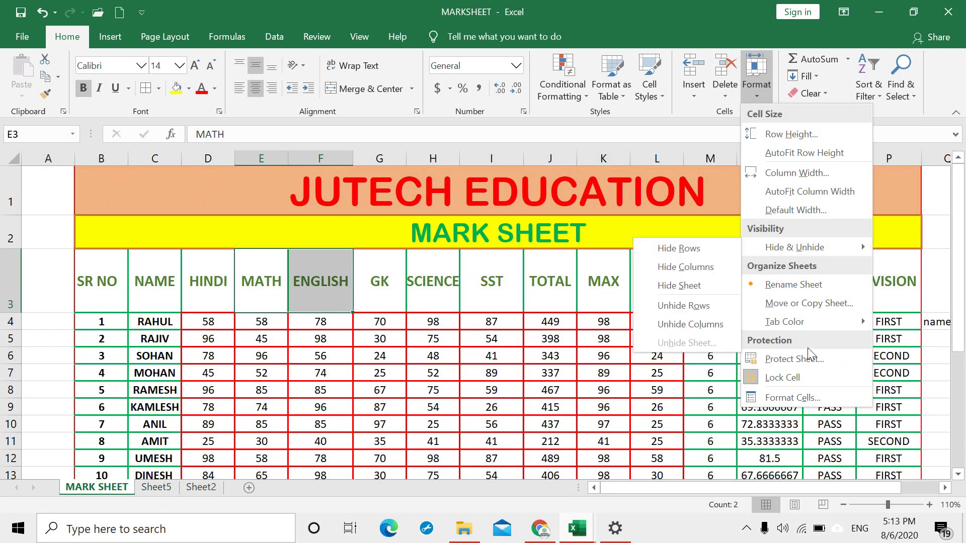
pyautogui.click(814, 308)
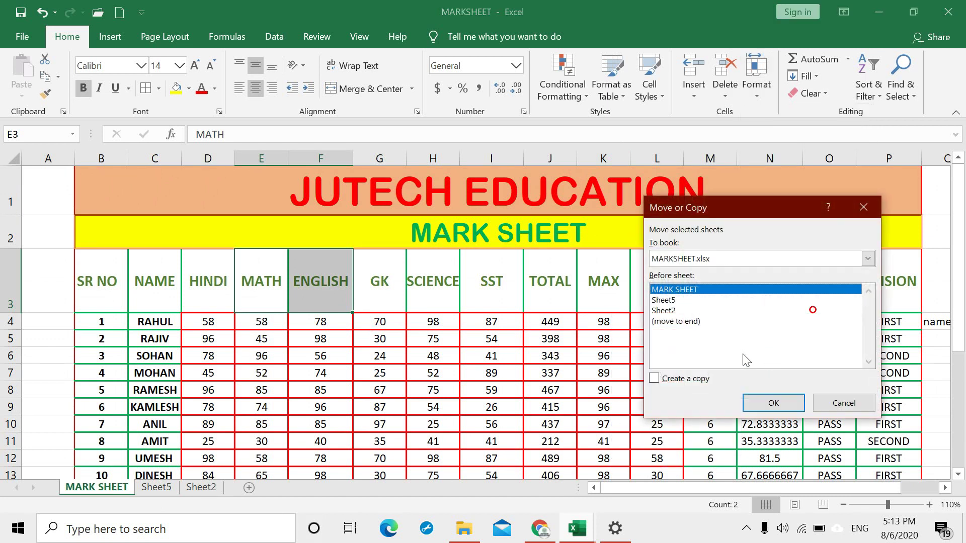
pyautogui.click(673, 301)
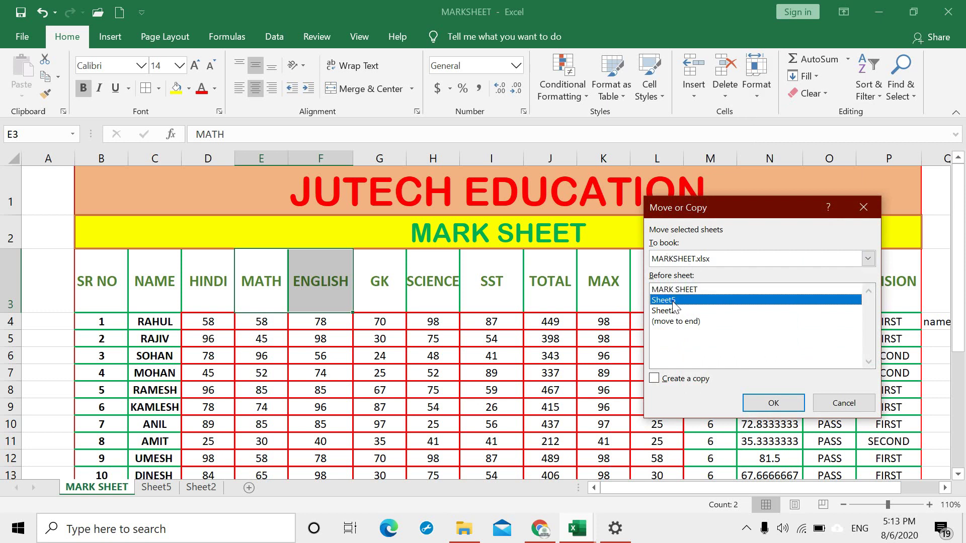
pyautogui.click(770, 404)
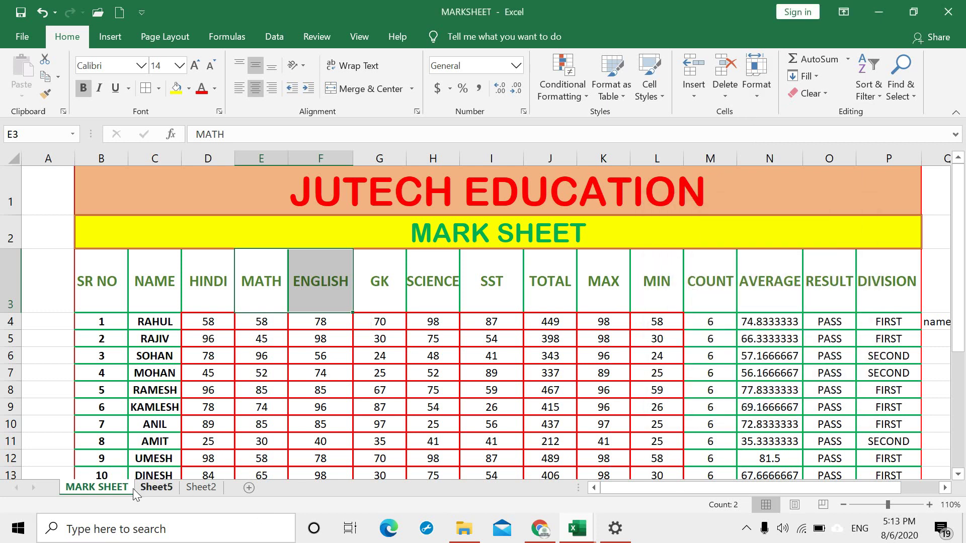
# Step: Move MARK SHEET before Sheet2, so it sits between Sheet5 and Sheet2
pyautogui.click(100, 491)
pyautogui.click(765, 95)
pyautogui.click(829, 300)
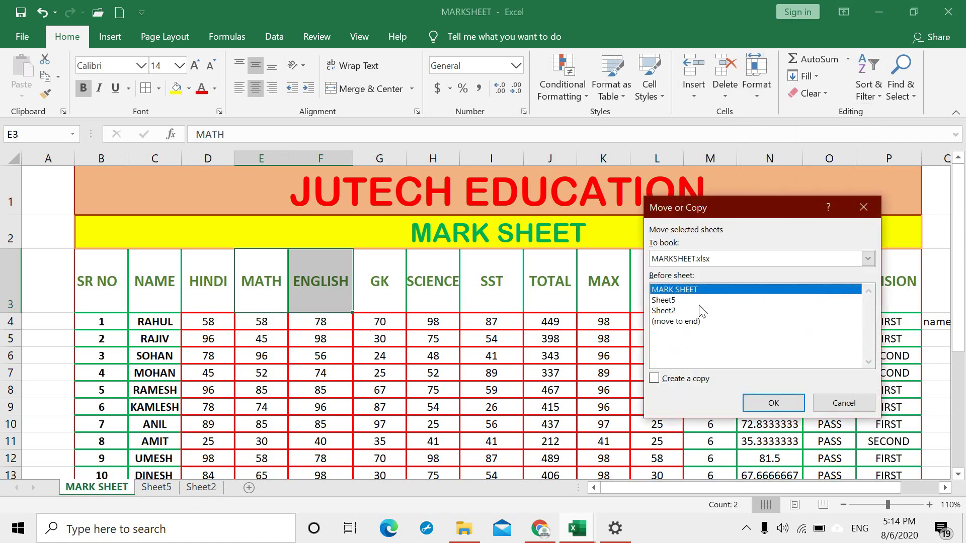
pyautogui.click(674, 311)
pyautogui.click(785, 403)
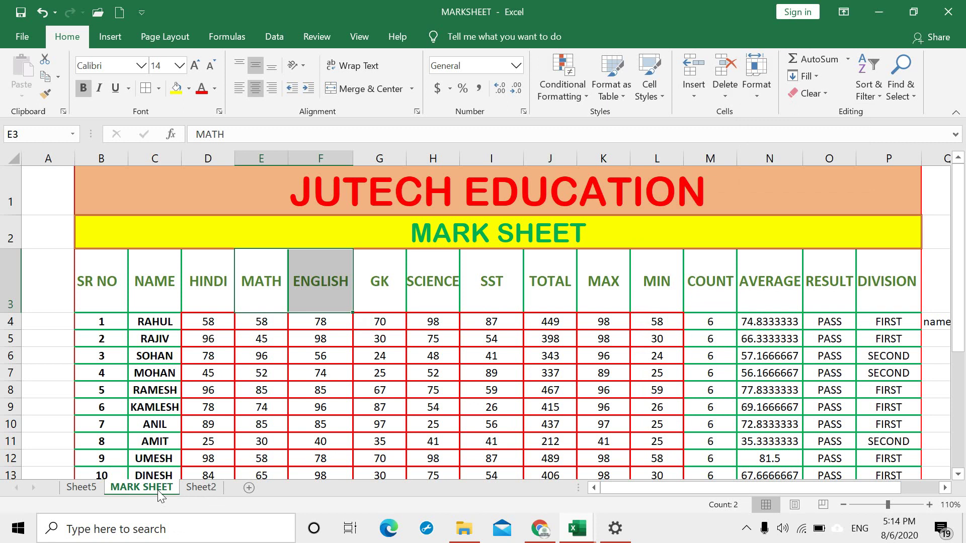
pyautogui.click(756, 99)
# Step: Colour the MARK SHEET tab green and check it from Sheet2
pyautogui.moveTo(795, 327)
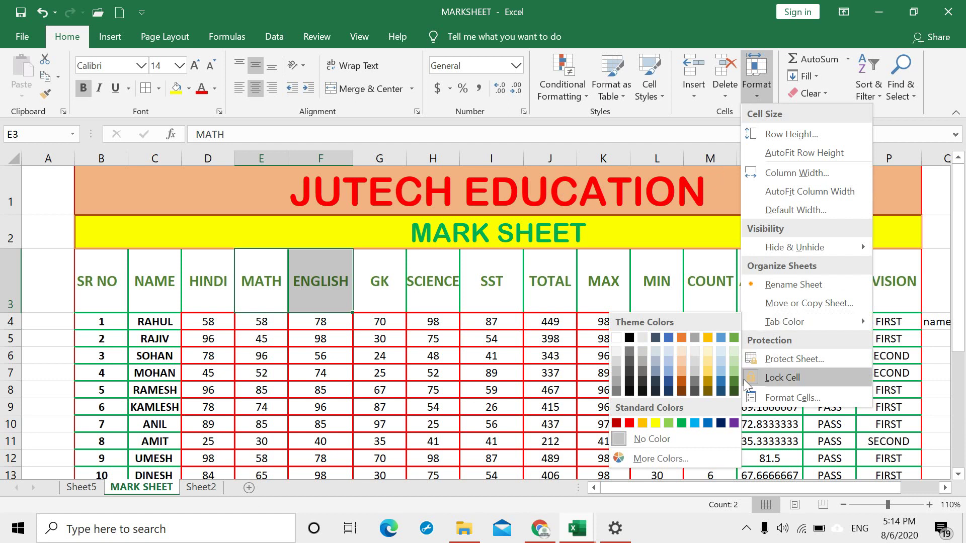
pyautogui.click(682, 423)
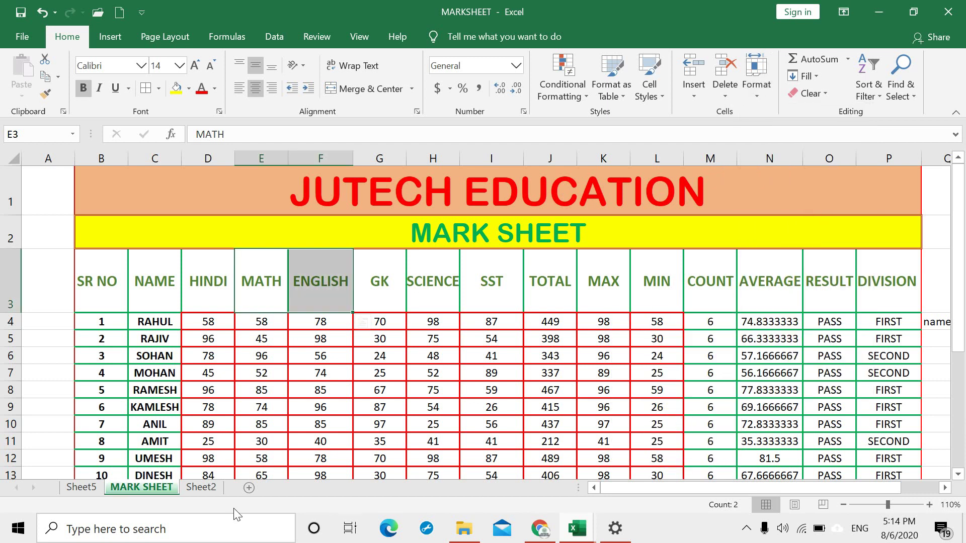
pyautogui.click(206, 488)
pyautogui.click(161, 486)
# Step: Protect the MARK SHEET worksheet with a password, confirmed twice
pyautogui.click(755, 93)
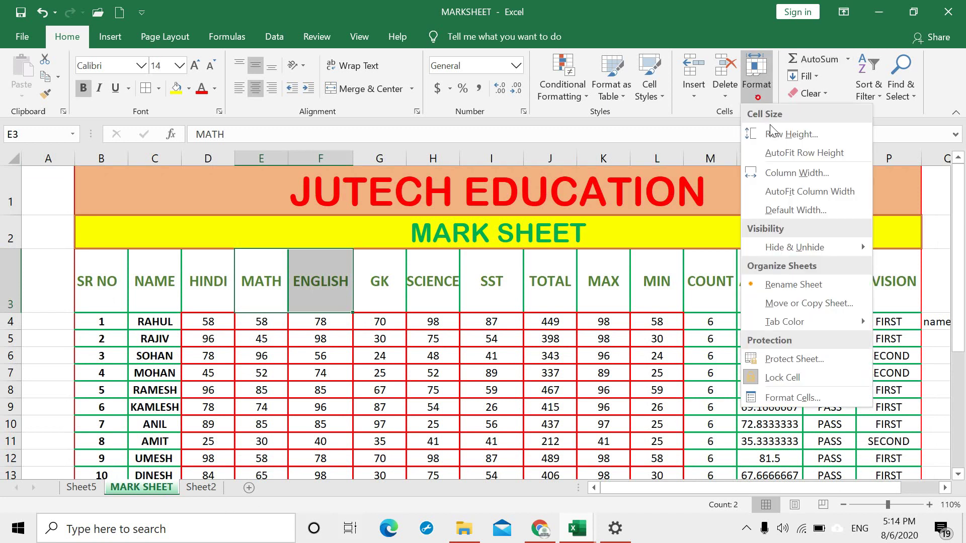
pyautogui.click(800, 359)
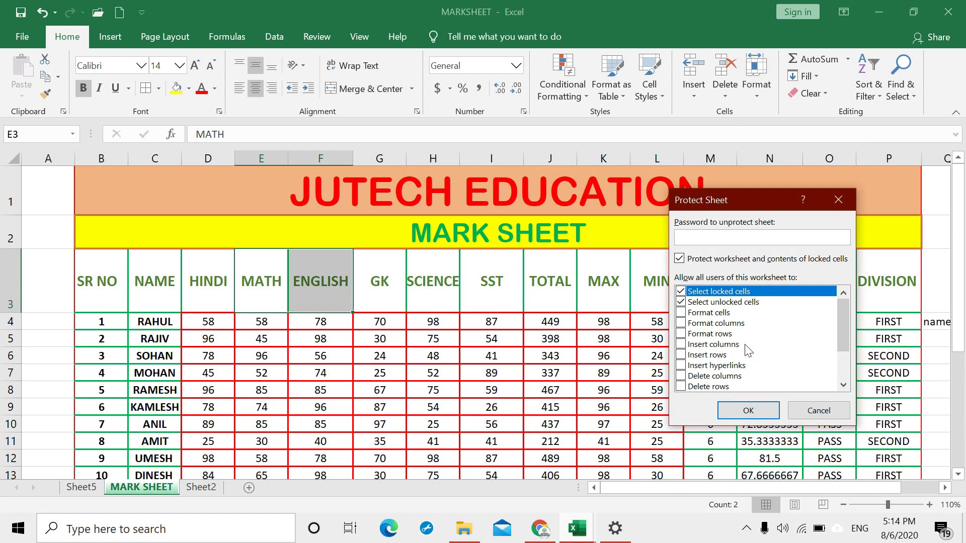
pyautogui.press('Return')
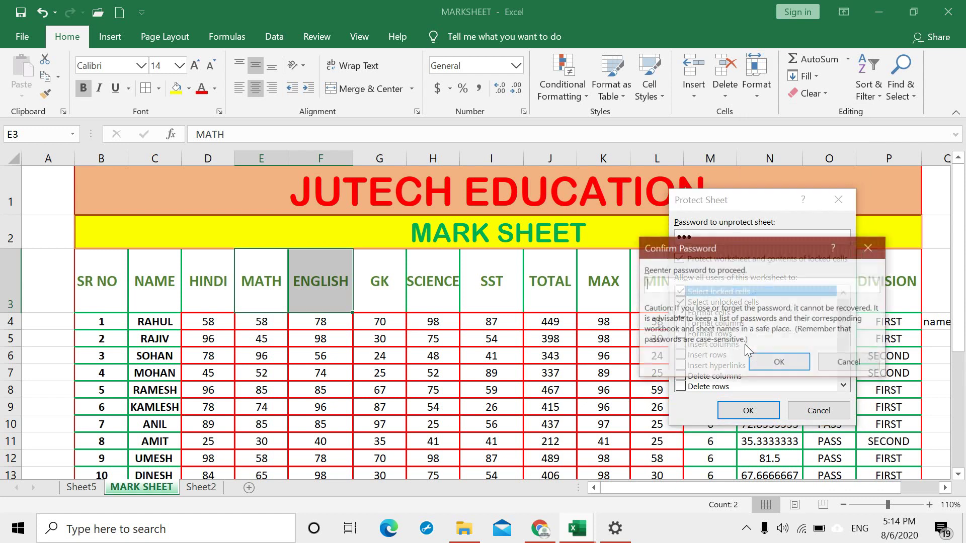
pyautogui.write('123')
pyautogui.press('Return')
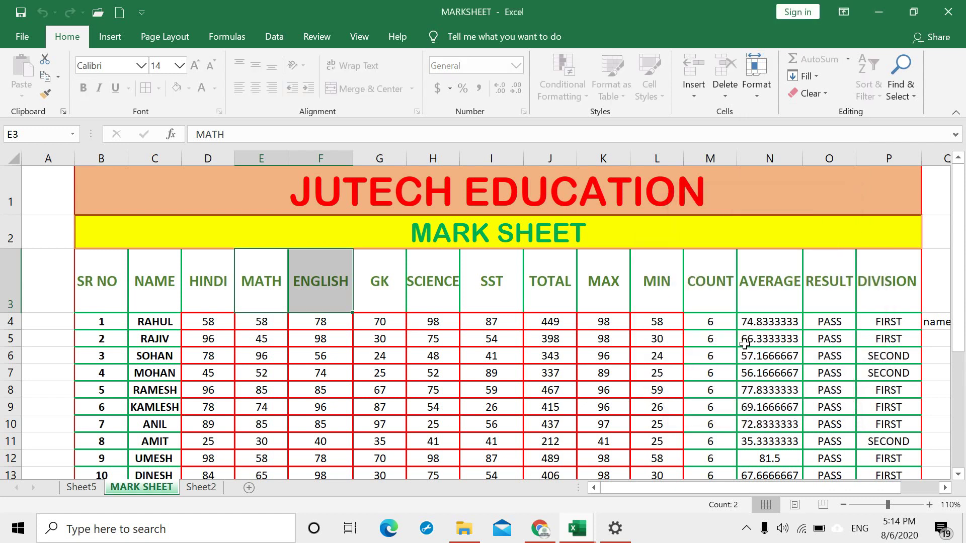
pyautogui.click(497, 277)
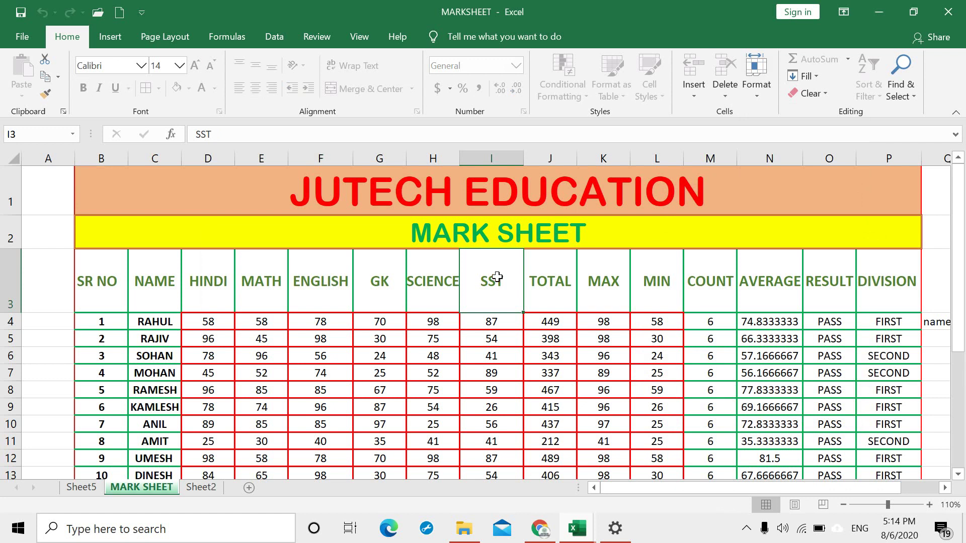
# Step: Confirm the SST heading is locked, then unprotect MARK SHEET with its password
pyautogui.doubleClick(497, 277)
pyautogui.press('Return')
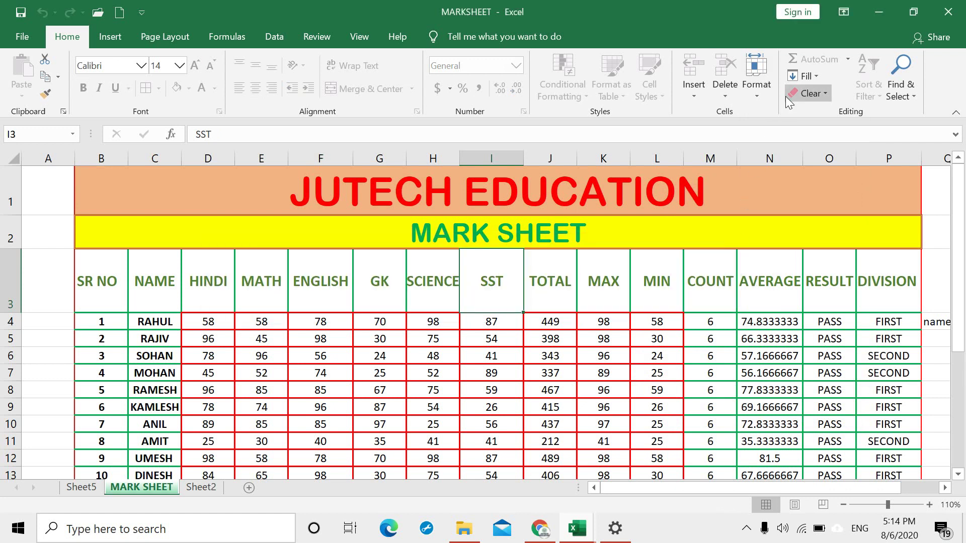
pyautogui.click(759, 85)
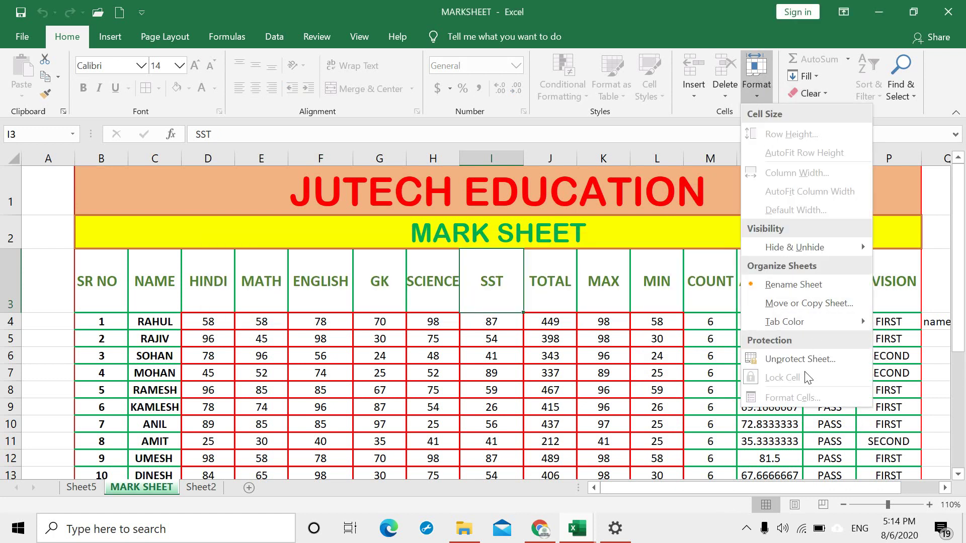
pyautogui.click(800, 358)
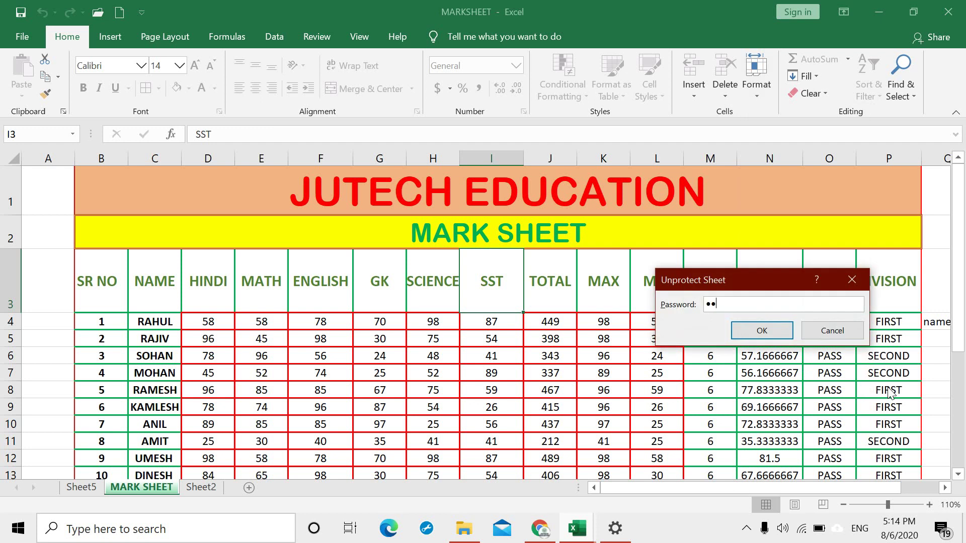
pyautogui.press('Return')
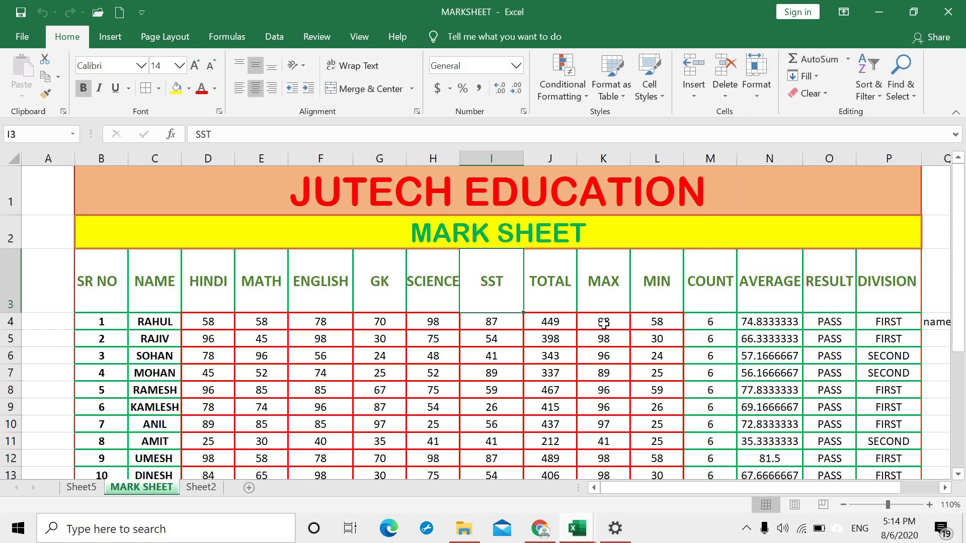
# Step: Clear J4:N4 and put an AutoSum total of row 4's marks in J4
pyautogui.moveTo(556, 322); pyautogui.dragTo(749, 318)
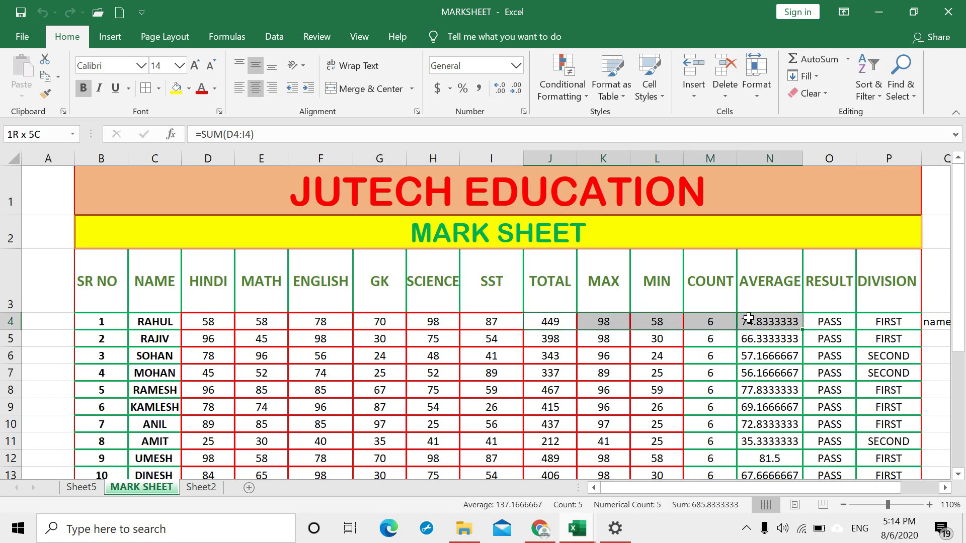
pyautogui.press('Delete')
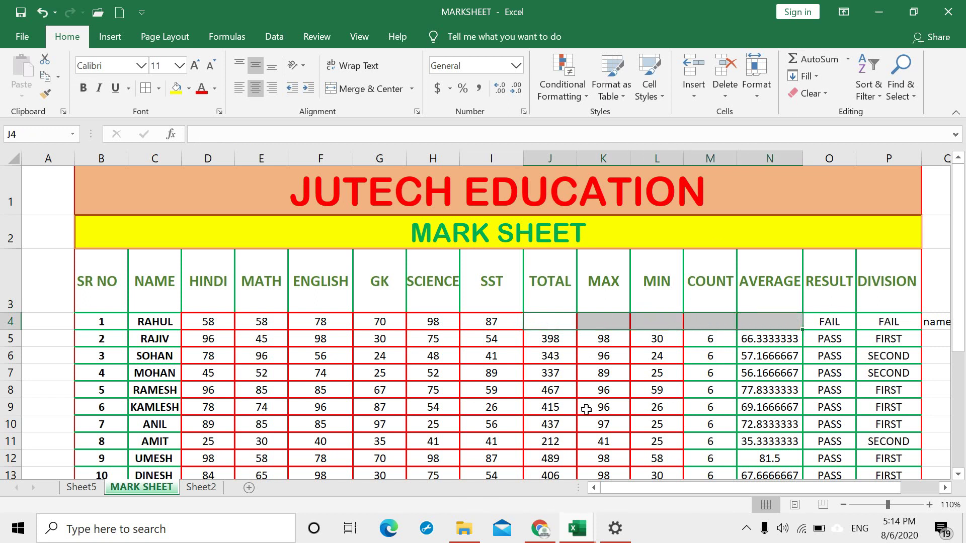
pyautogui.click(556, 319)
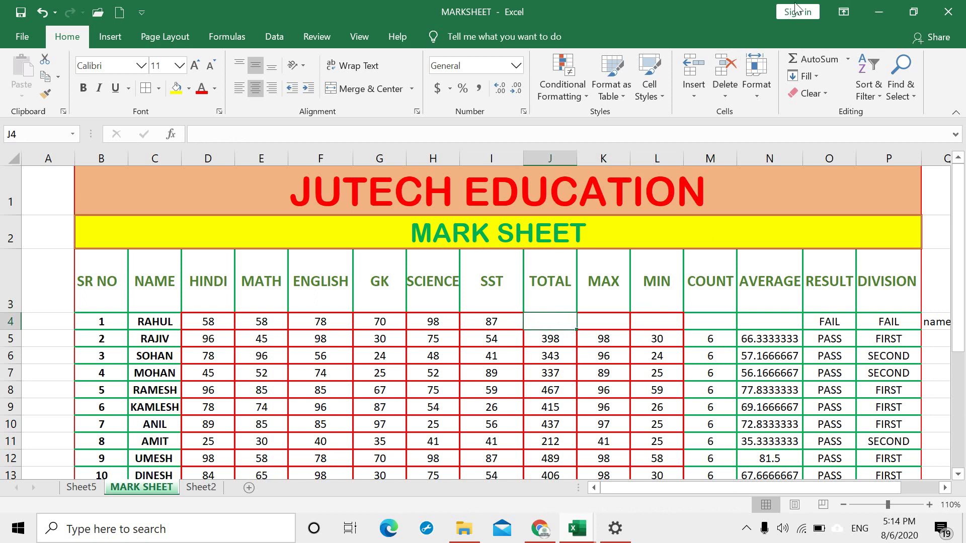
pyautogui.click(848, 60)
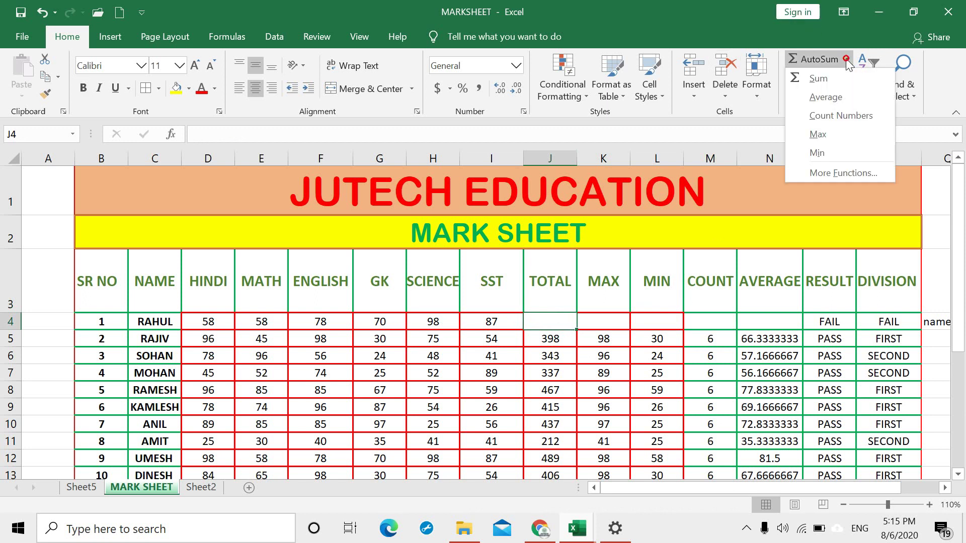
pyautogui.click(820, 80)
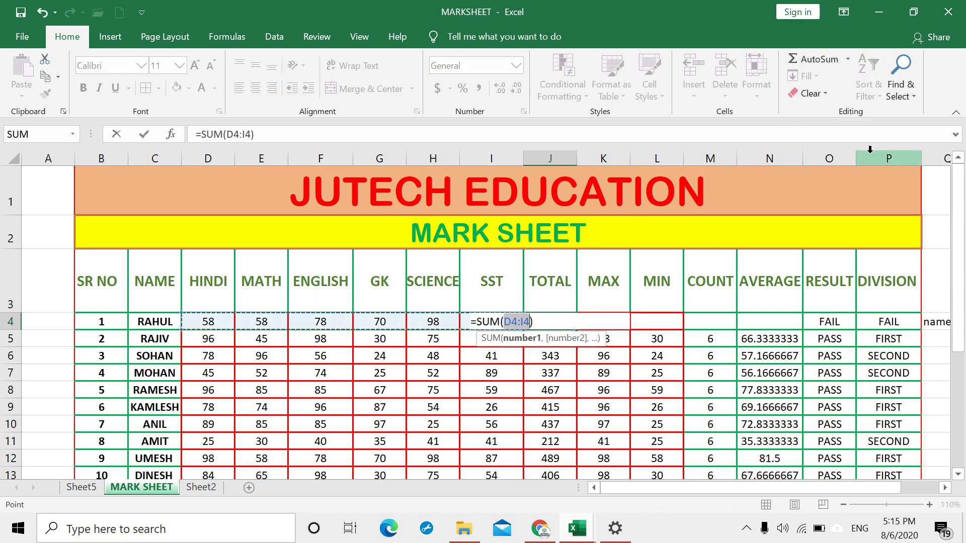
pyautogui.press('Return')
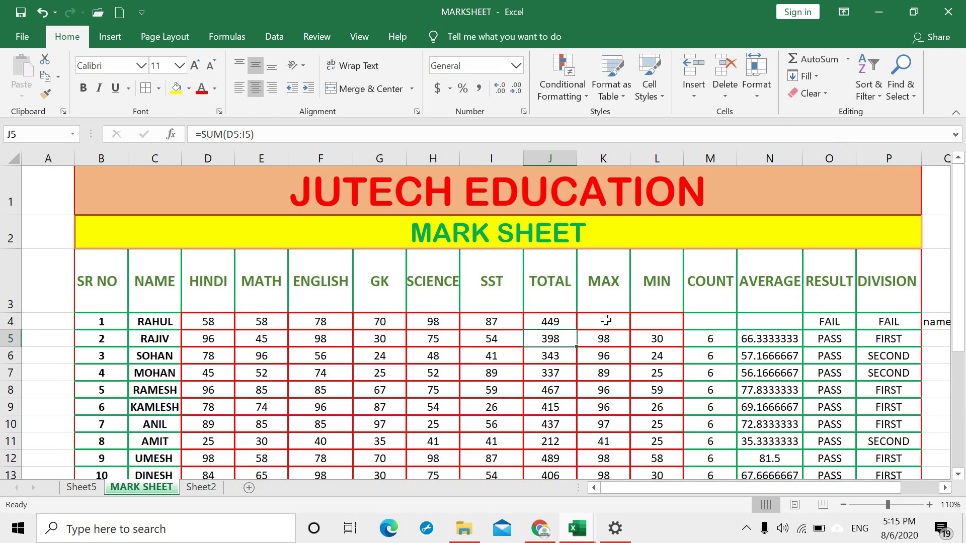
# Step: Enter a MAX formula in K4 and correct its range to D4:I4
pyautogui.click(606, 320)
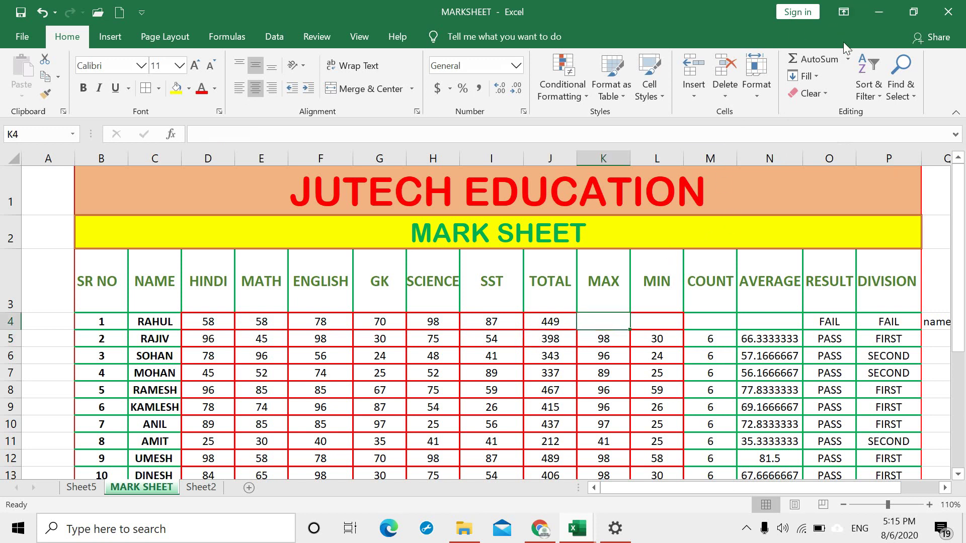
pyautogui.click(849, 59)
pyautogui.click(838, 132)
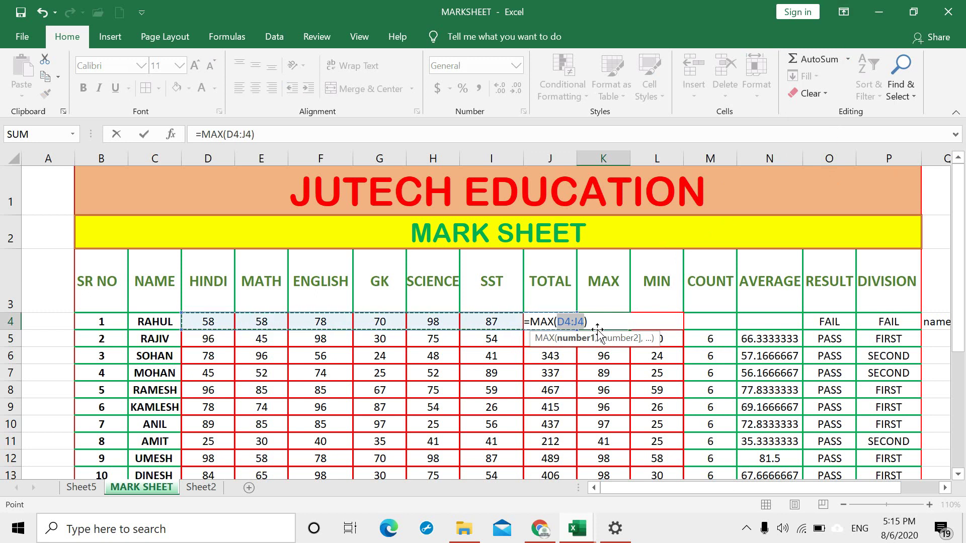
pyautogui.press('Return')
pyautogui.click(603, 320)
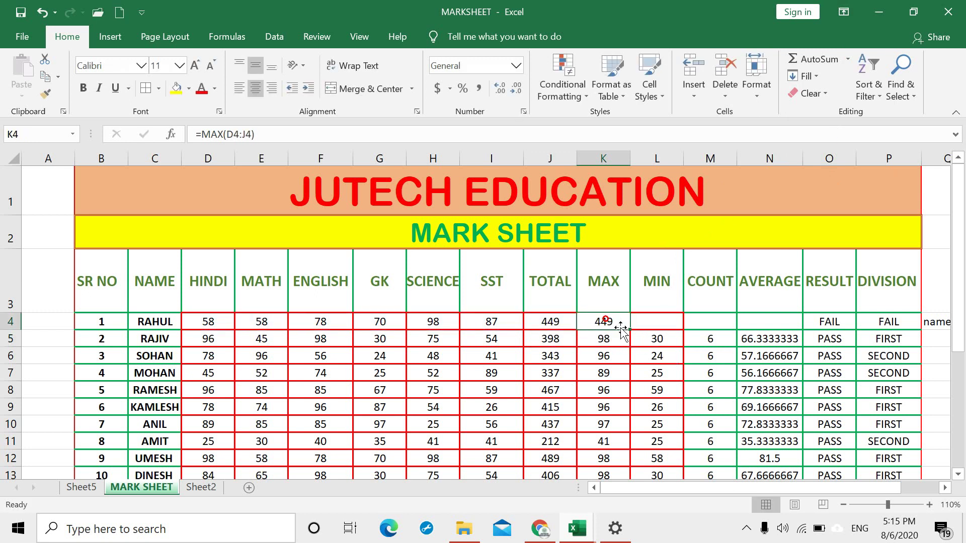
pyautogui.press('F2')
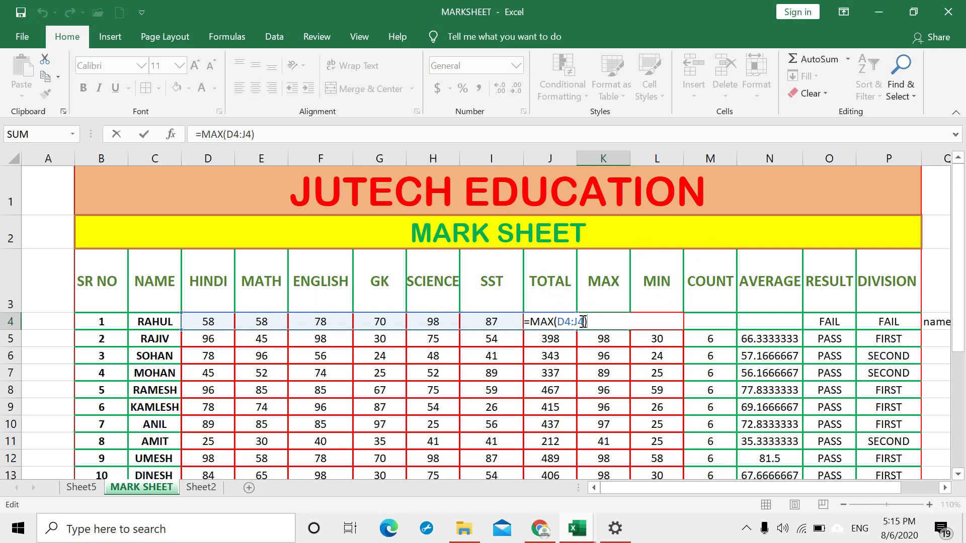
pyautogui.click(580, 322)
pyautogui.press('BackSpace')
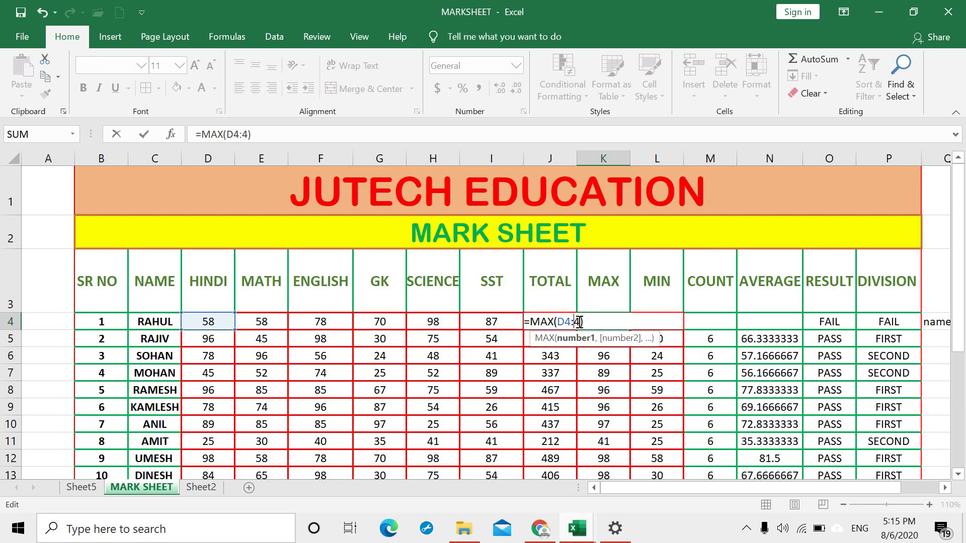
pyautogui.write('I')
pyautogui.press('Return')
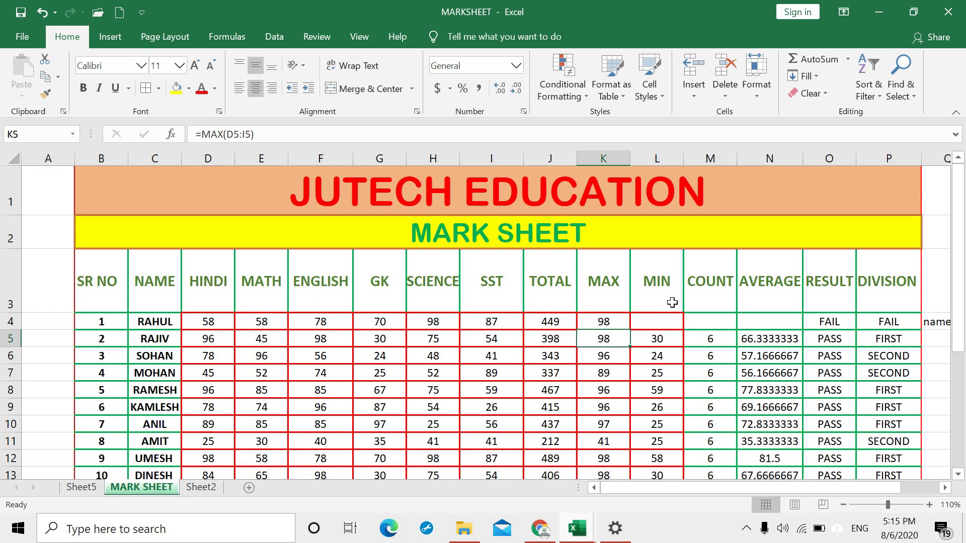
# Step: Enter a MIN formula in L4 over D4:I4
pyautogui.click(666, 318)
pyautogui.click(849, 61)
pyautogui.click(848, 145)
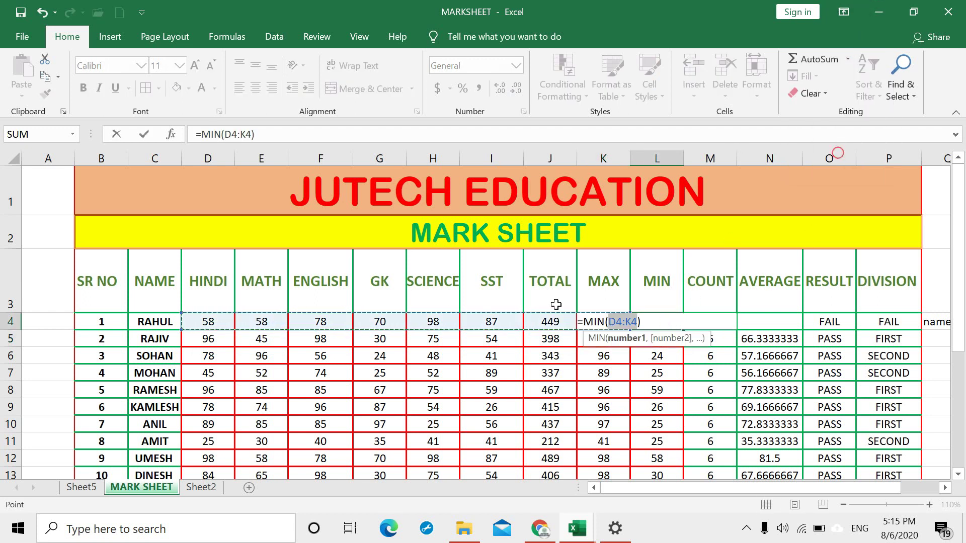
pyautogui.click(627, 325)
pyautogui.press('BackSpace')
pyautogui.press('BackSpace')
pyautogui.write('I4')
pyautogui.press('Return')
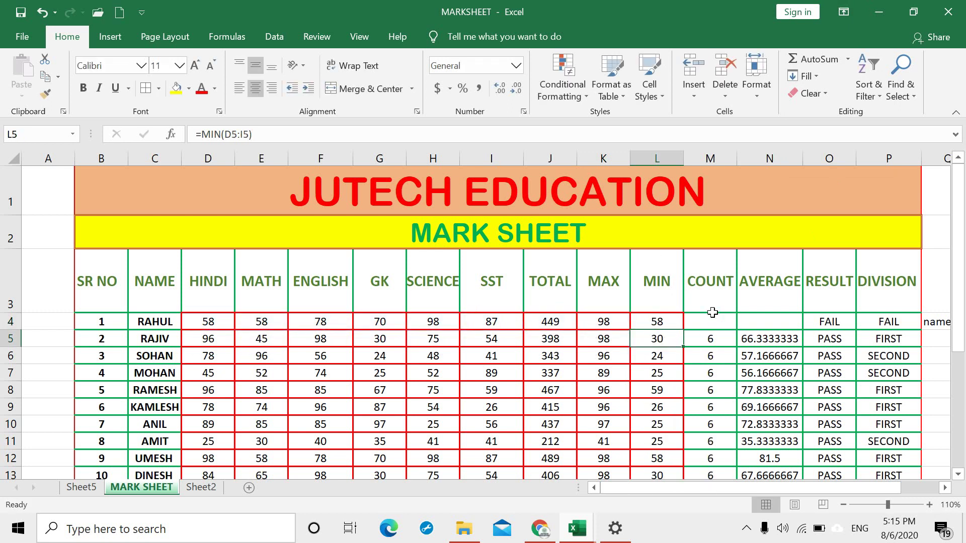
# Step: Enter a Count Numbers formula in M4 with its range corrected to D4:I4
pyautogui.click(718, 318)
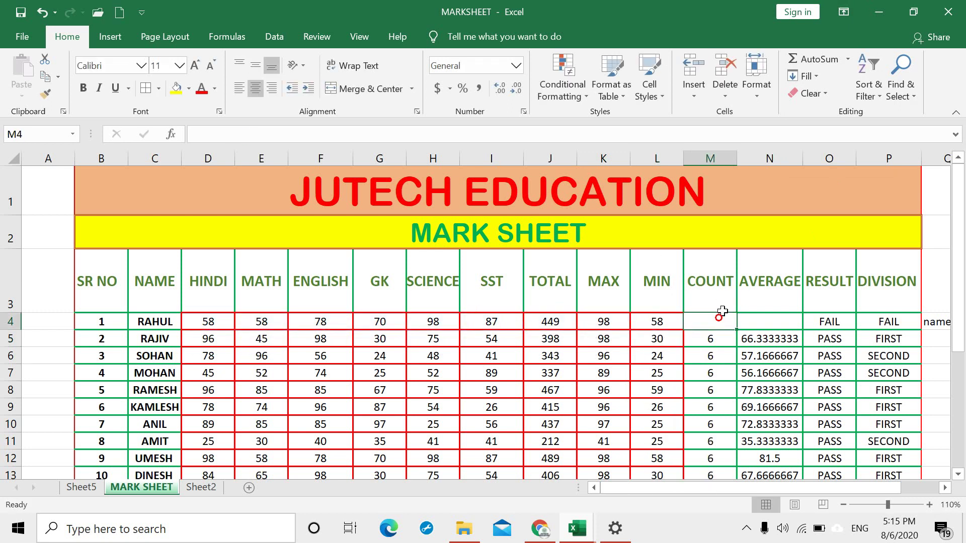
pyautogui.click(848, 59)
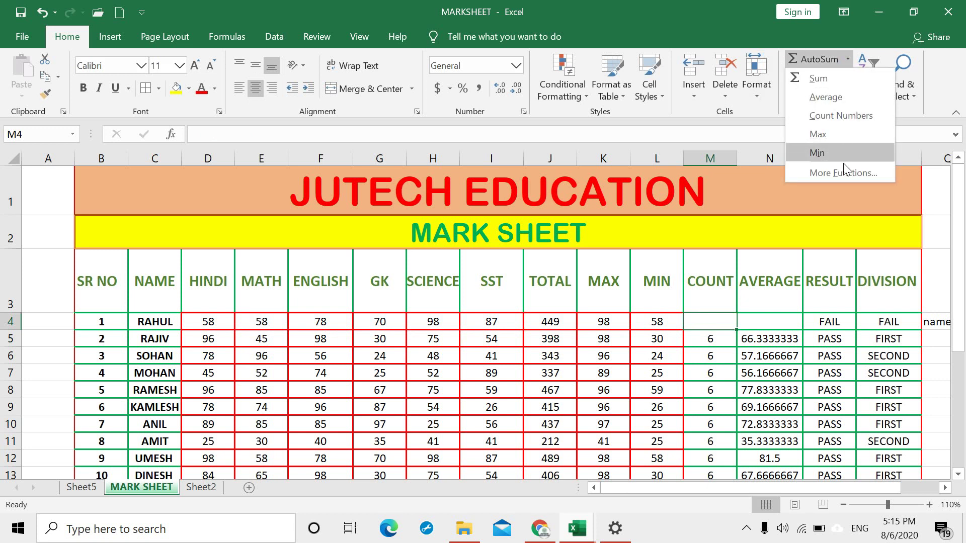
pyautogui.click(840, 116)
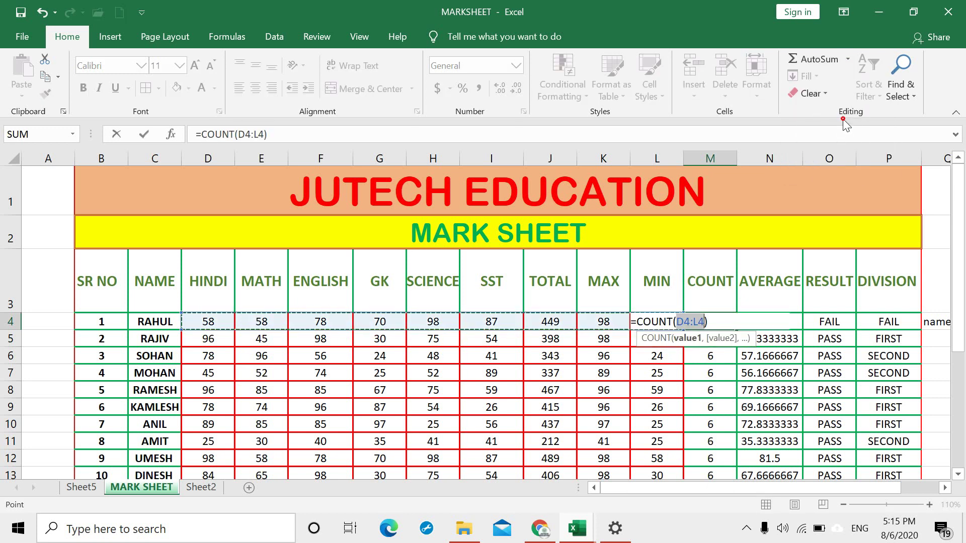
pyautogui.click(697, 322)
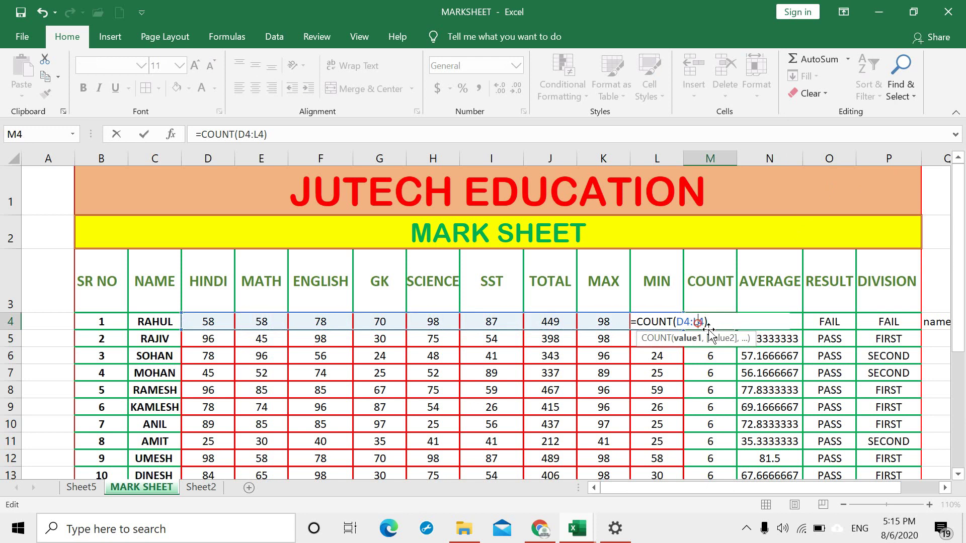
pyautogui.press('BackSpace')
pyautogui.write('I')
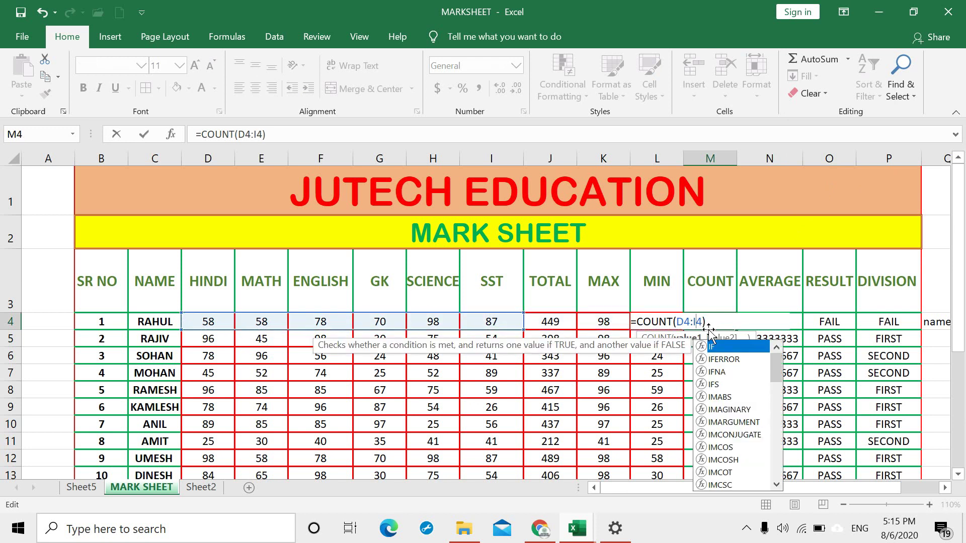
pyautogui.press('Return')
# Step: Enter an AVERAGE formula in N4 over C4:I4, giving 74.8333333
pyautogui.click(769, 321)
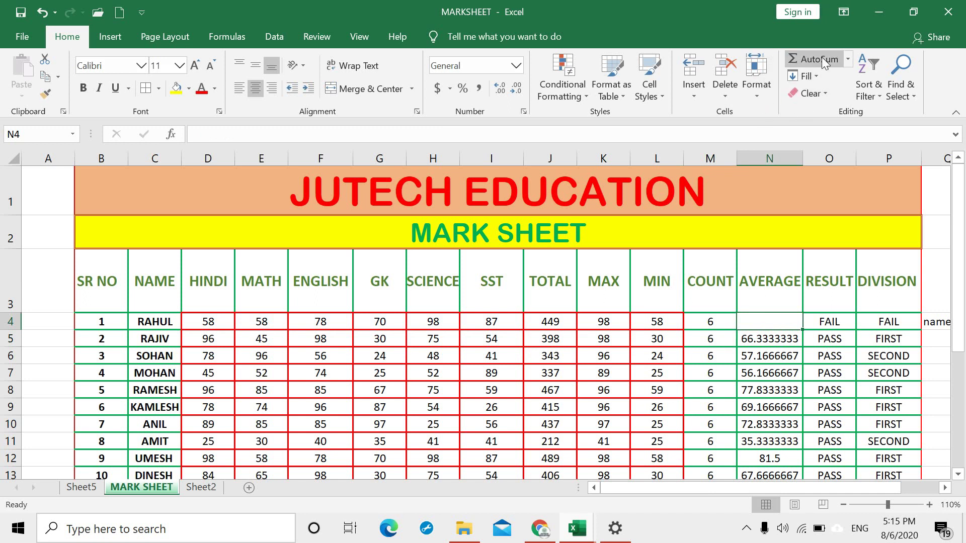
pyautogui.click(848, 60)
pyautogui.click(825, 96)
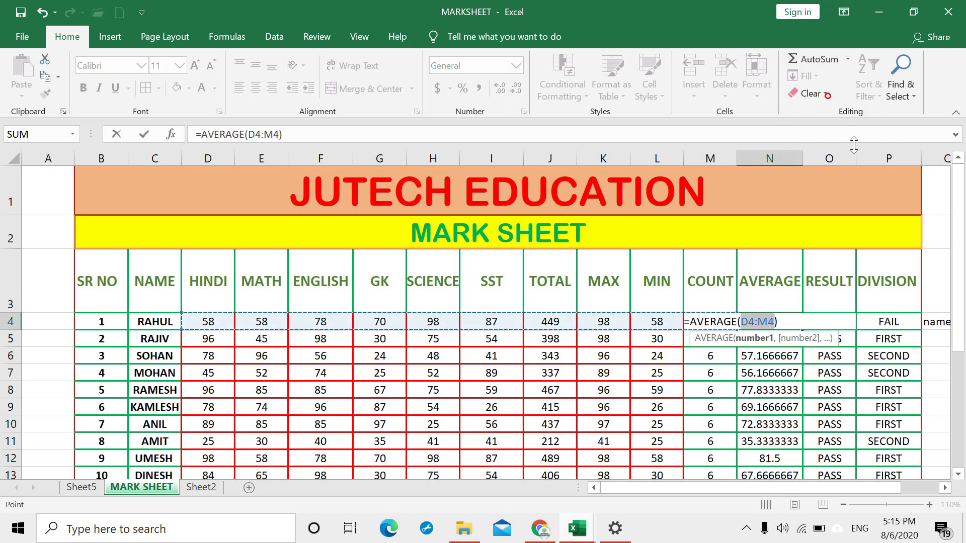
pyautogui.press('Left')
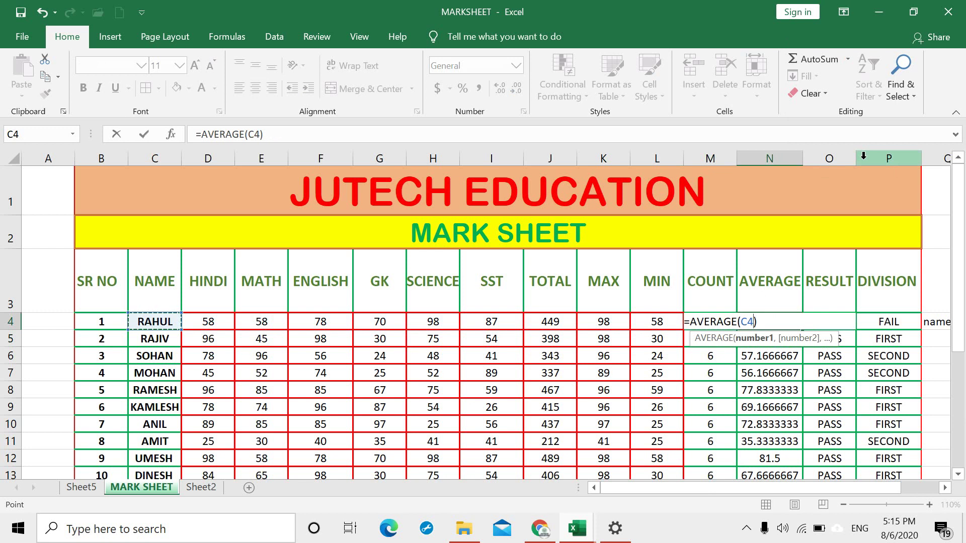
pyautogui.write(':I')
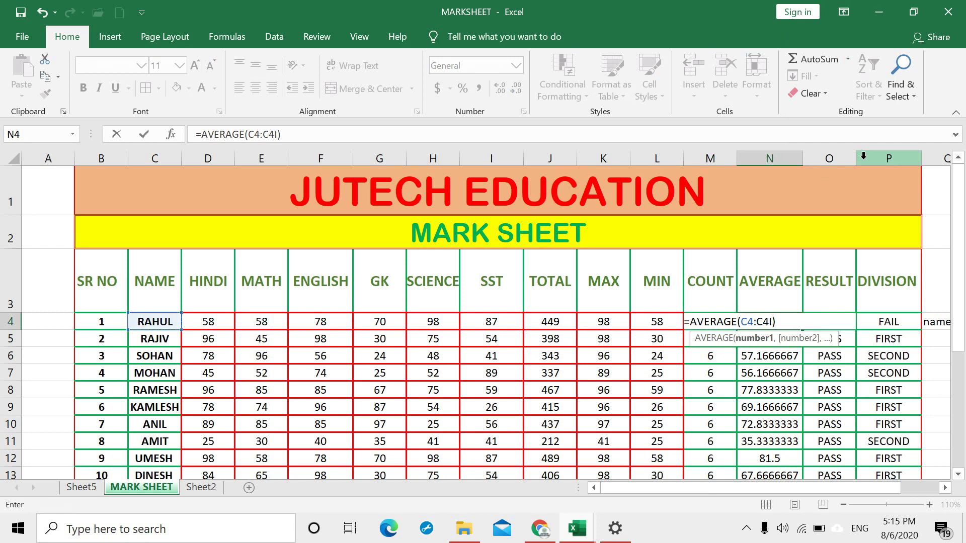
pyautogui.press('BackSpace')
pyautogui.press('BackSpace')
pyautogui.press('BackSpace')
pyautogui.write('I4')
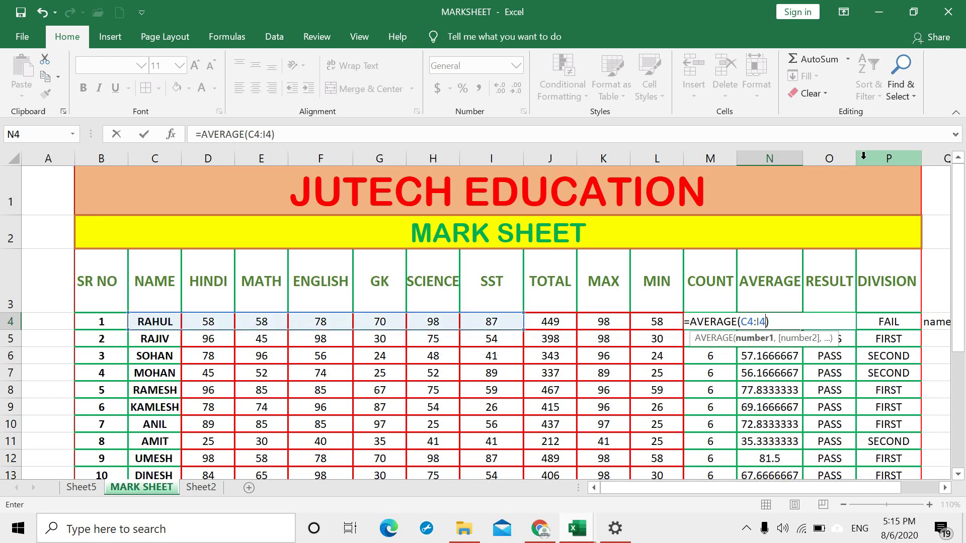
pyautogui.press('Return')
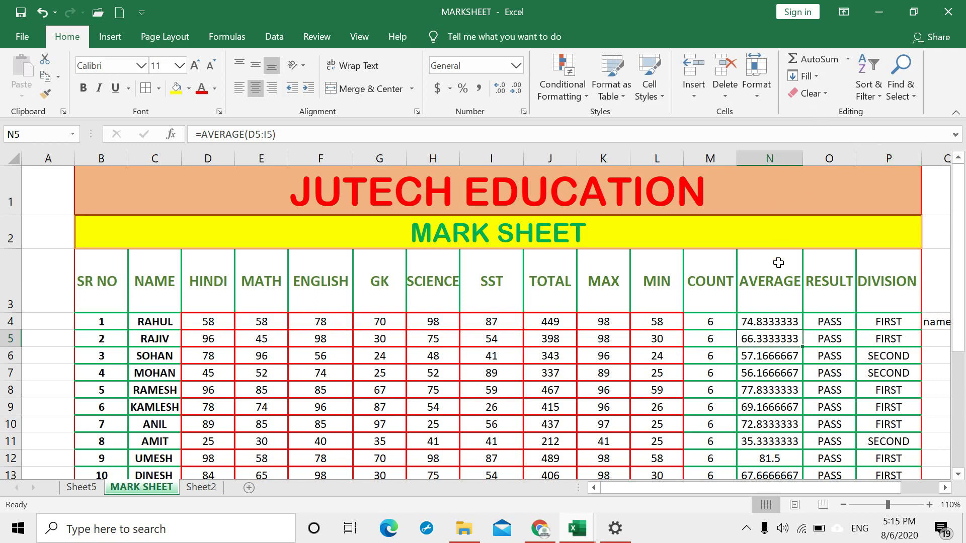
pyautogui.scroll(-4, 664, 320)
# Step: Enter 1 in K22 and fill it down through K29
pyautogui.click(600, 339)
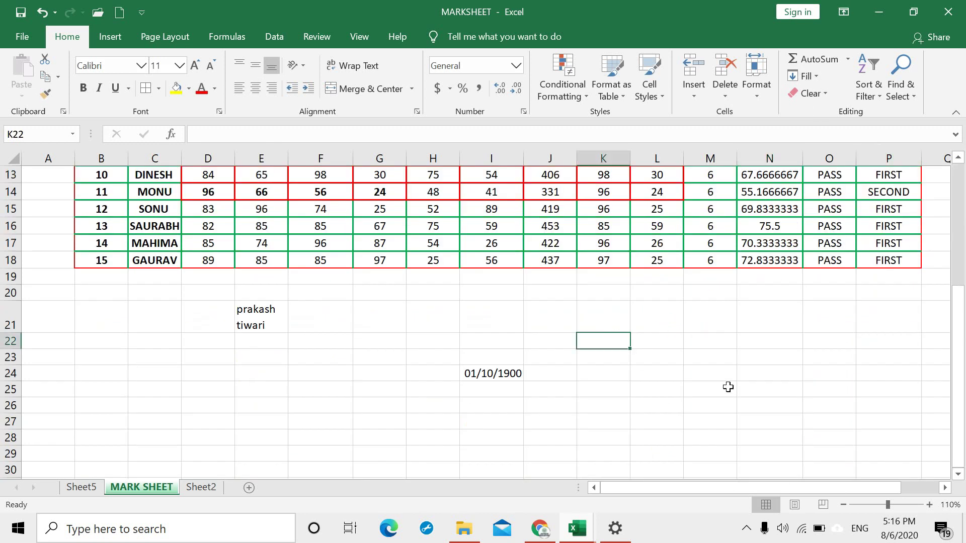
pyautogui.write('1')
pyautogui.press('Return')
pyautogui.moveTo(609, 341); pyautogui.dragTo(611, 453)
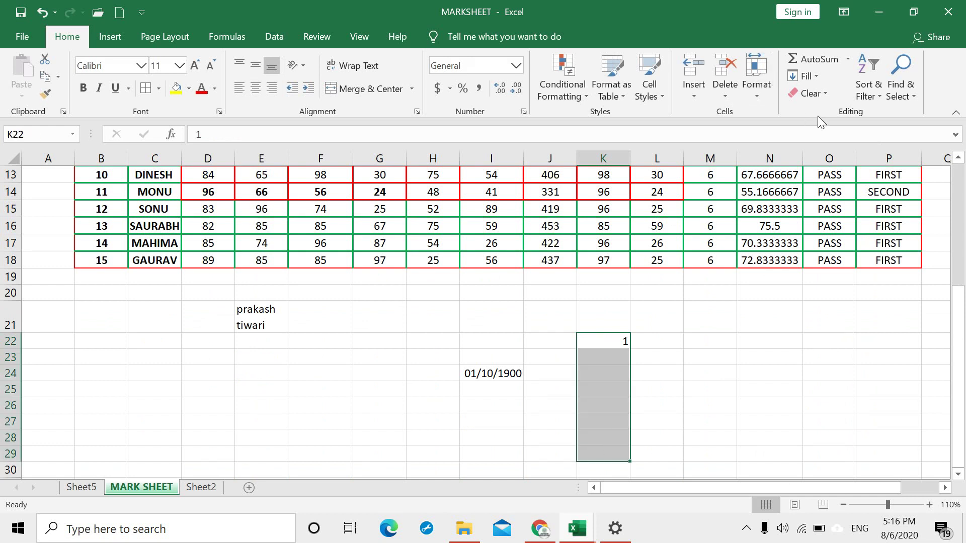
pyautogui.click(819, 75)
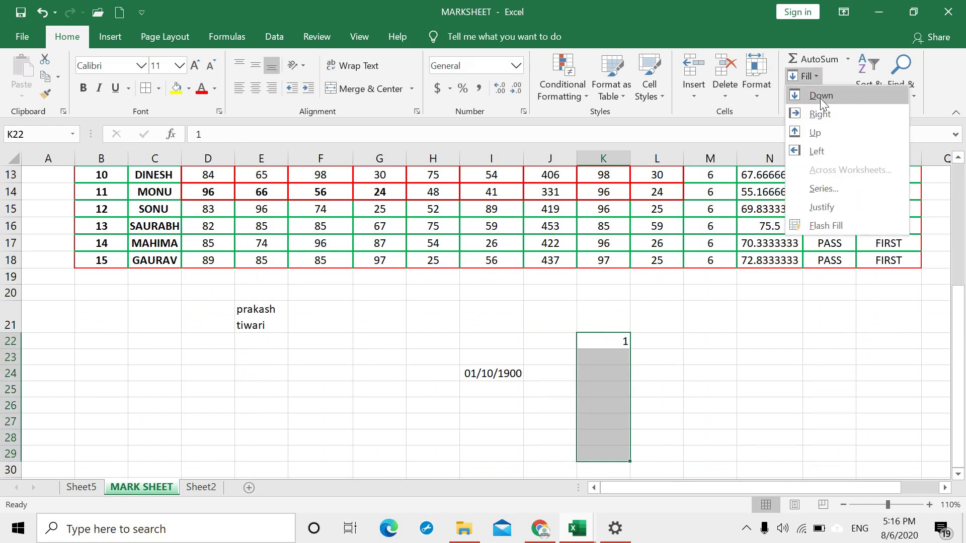
pyautogui.click(821, 95)
# Step: Fill the 1 right to P22, up into K20:K21, and left into I22:J22
pyautogui.moveTo(612, 340); pyautogui.dragTo(861, 344)
pyautogui.click(817, 75)
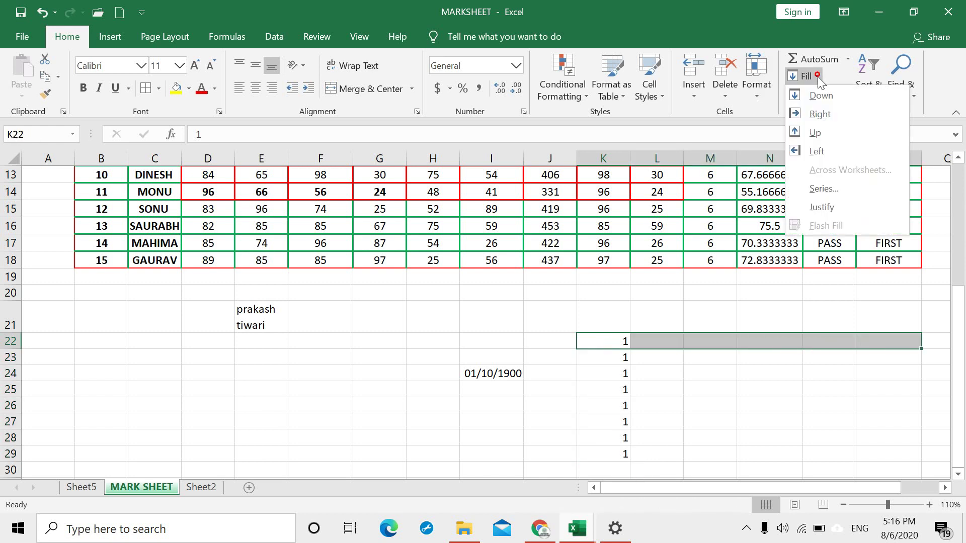
pyautogui.click(820, 114)
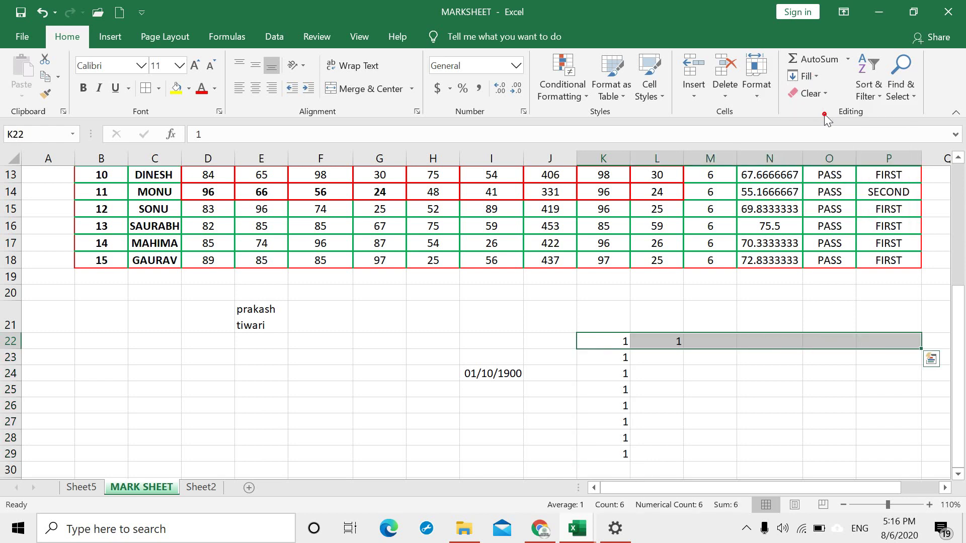
pyautogui.click(684, 407)
pyautogui.moveTo(614, 336); pyautogui.dragTo(616, 293)
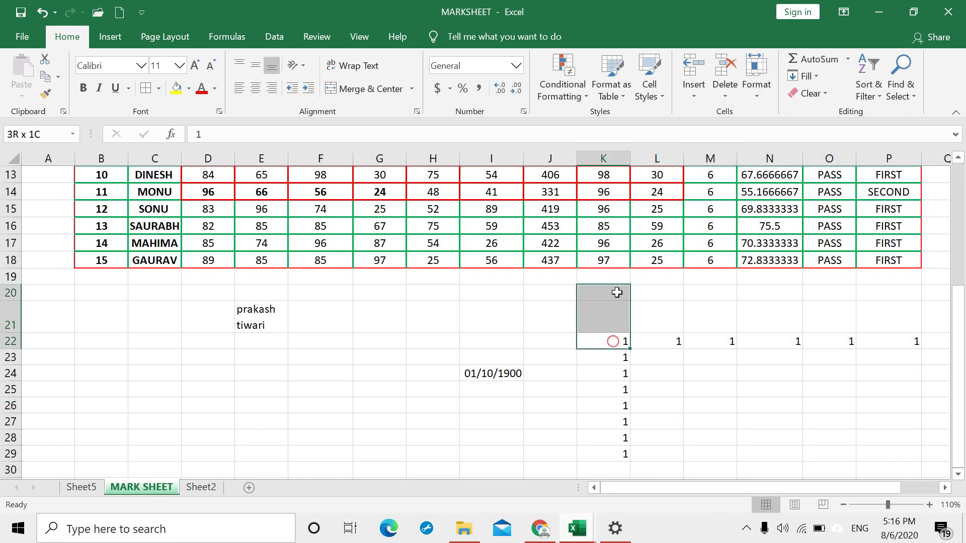
pyautogui.click(816, 78)
pyautogui.click(825, 134)
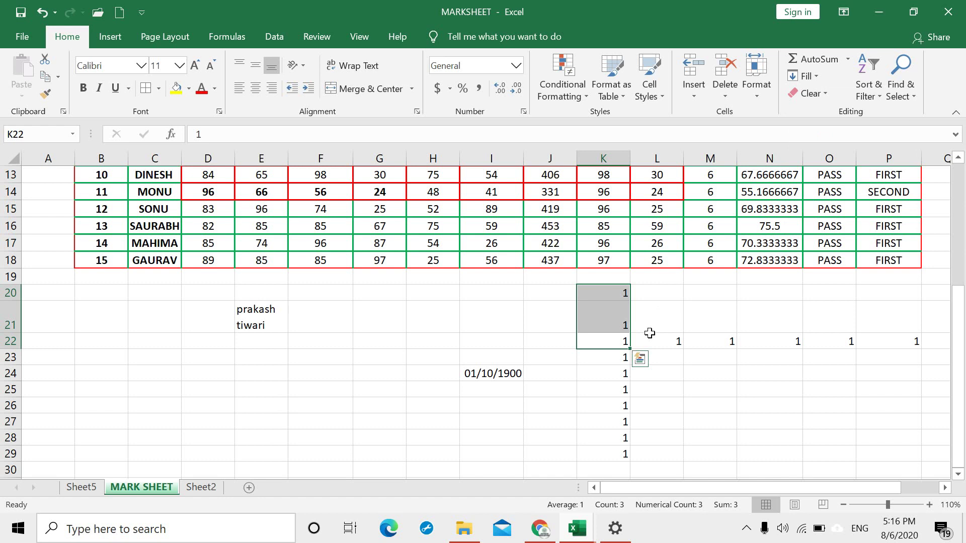
pyautogui.moveTo(612, 339); pyautogui.dragTo(489, 343)
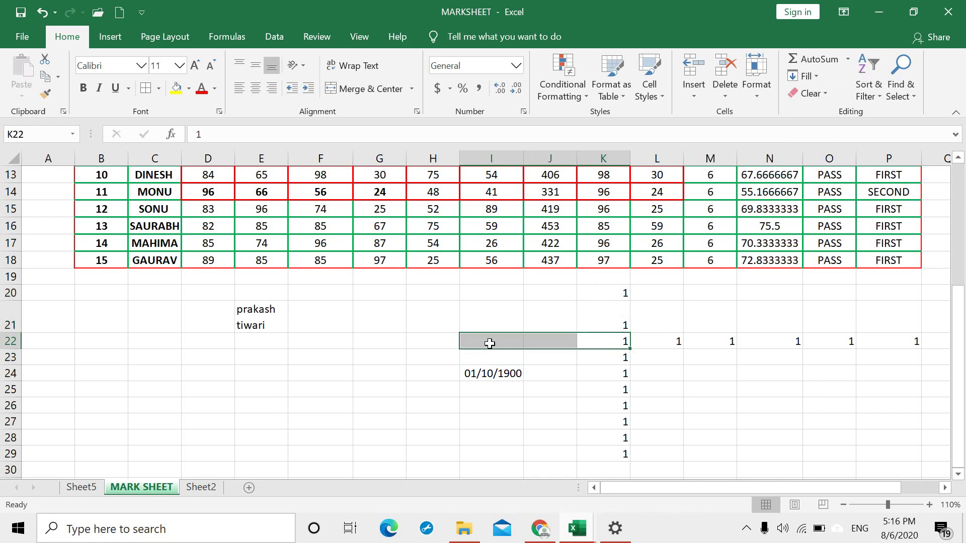
pyautogui.click(816, 77)
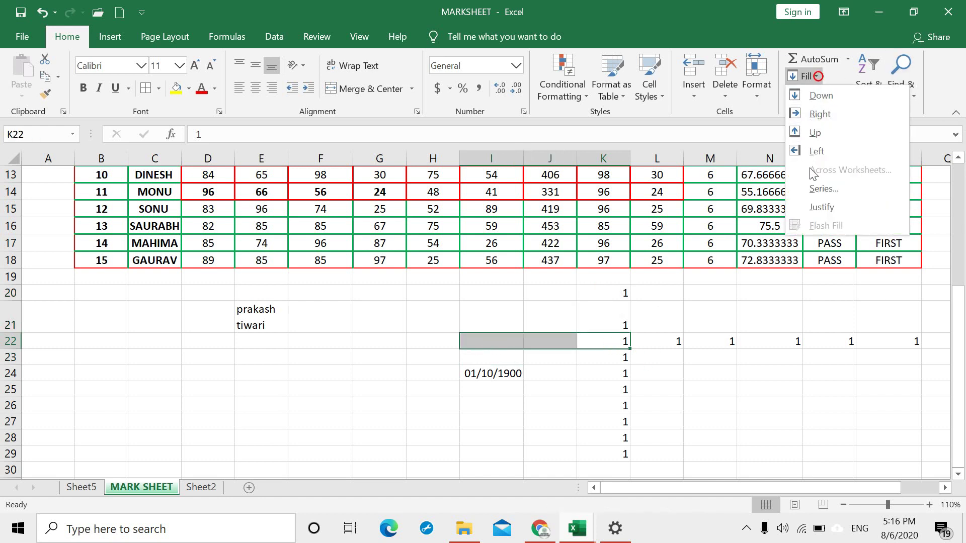
pyautogui.click(808, 150)
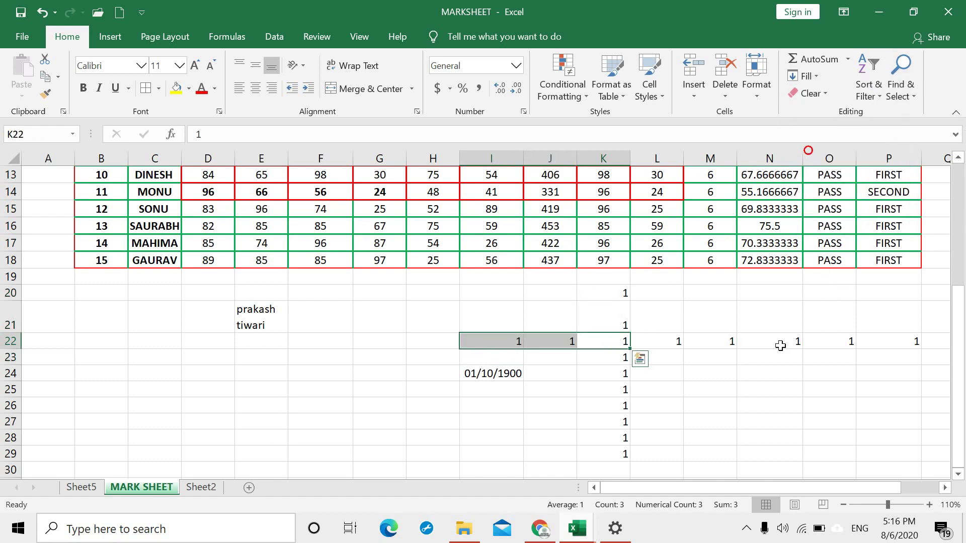
# Step: Enter the starting value 1 in cell M25
pyautogui.click(695, 386)
pyautogui.write('1')
pyautogui.press('Return')
pyautogui.press('Return')
# Step: Fill M25:M45 with a number series from 1 stopping at 20
pyautogui.moveTo(708, 386); pyautogui.dragTo(714, 455)
pyautogui.scroll(6, 780, 398)
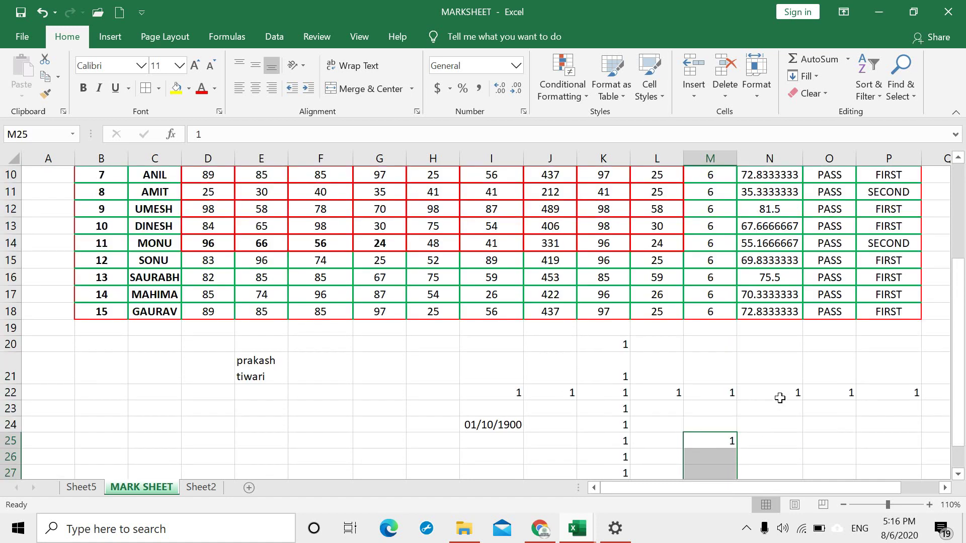
pyautogui.click(819, 75)
pyautogui.click(835, 184)
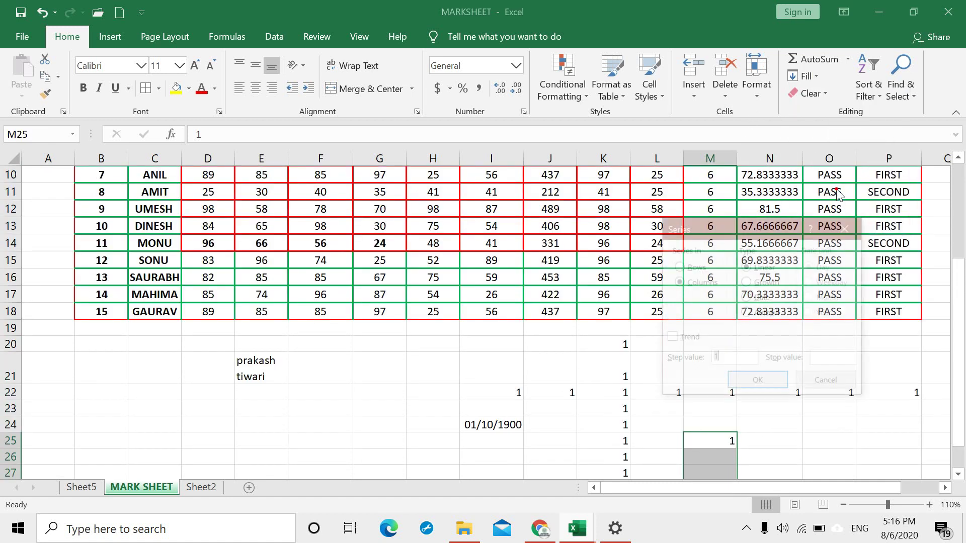
pyautogui.click(833, 358)
pyautogui.write('20')
pyautogui.press('Return')
pyautogui.scroll(-5, 809, 361)
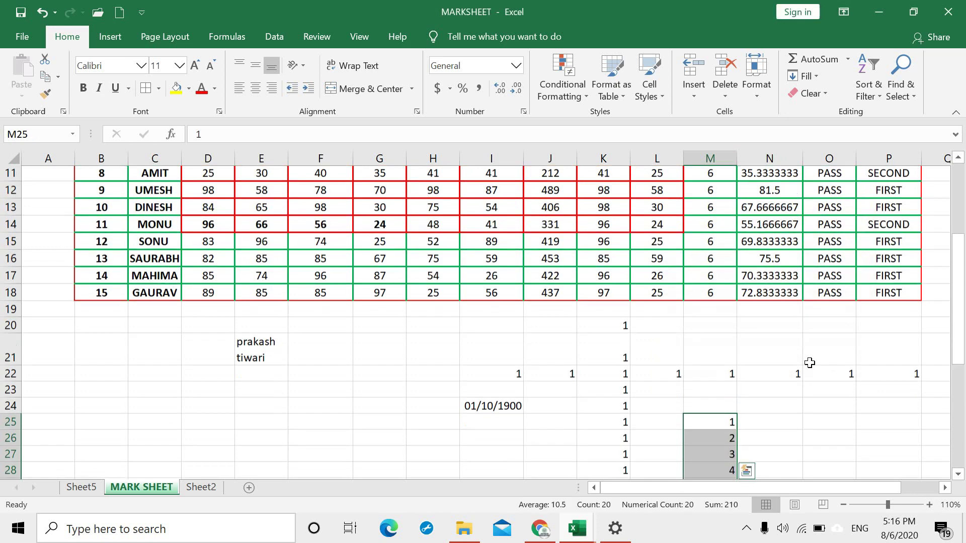
pyautogui.scroll(-3, 756, 359)
pyautogui.scroll(10, 756, 359)
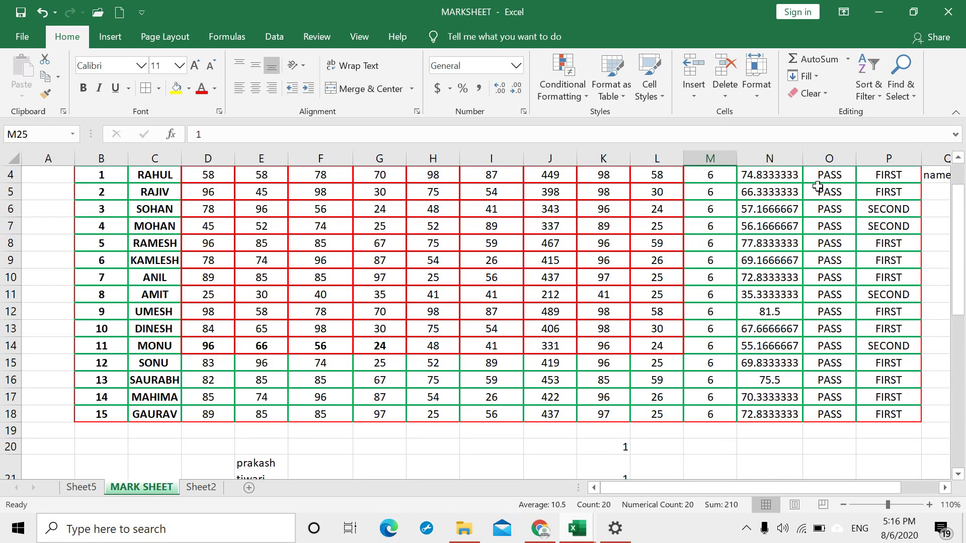
pyautogui.click(818, 78)
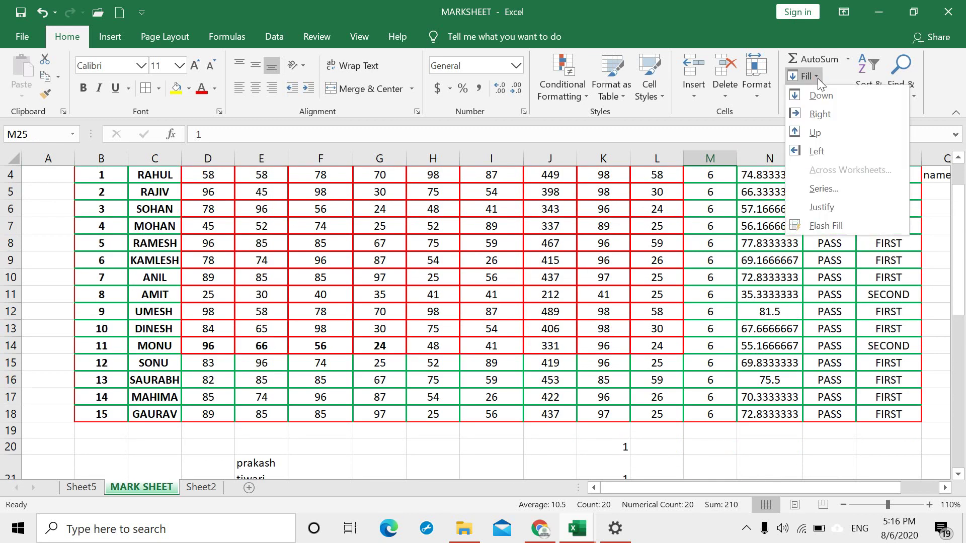
pyautogui.scroll(-2, 435, 355)
pyautogui.click(317, 440)
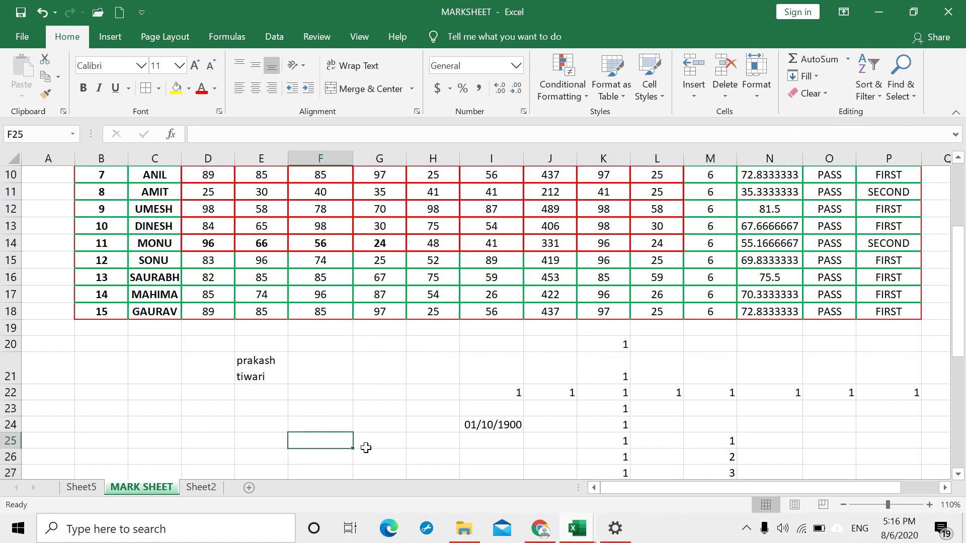
# Step: Enter 'JUTECH EDUCATION PRIVATE LIMITED' into cell F25
pyautogui.write('JU')
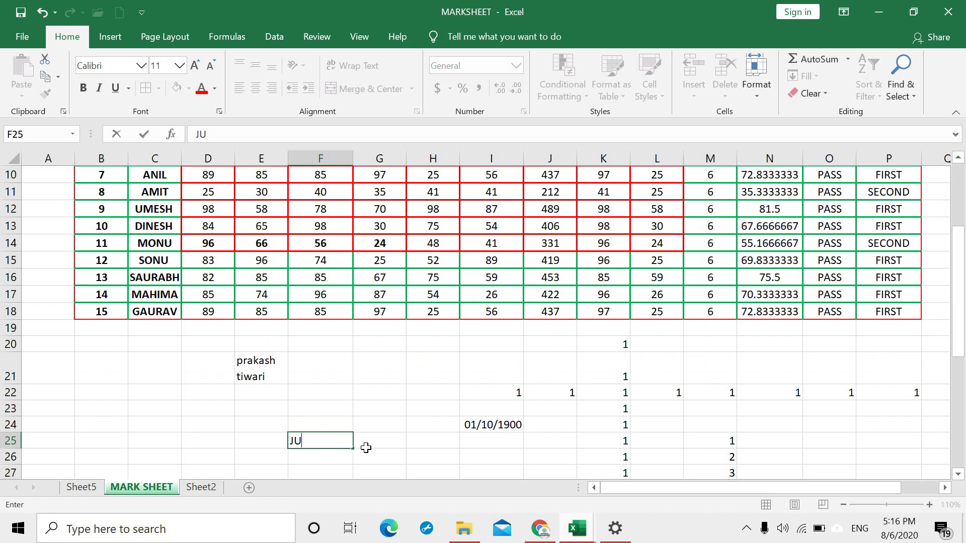
pyautogui.write('TECH EDUCATION PRIVATE LIMITED')
pyautogui.press('Return')
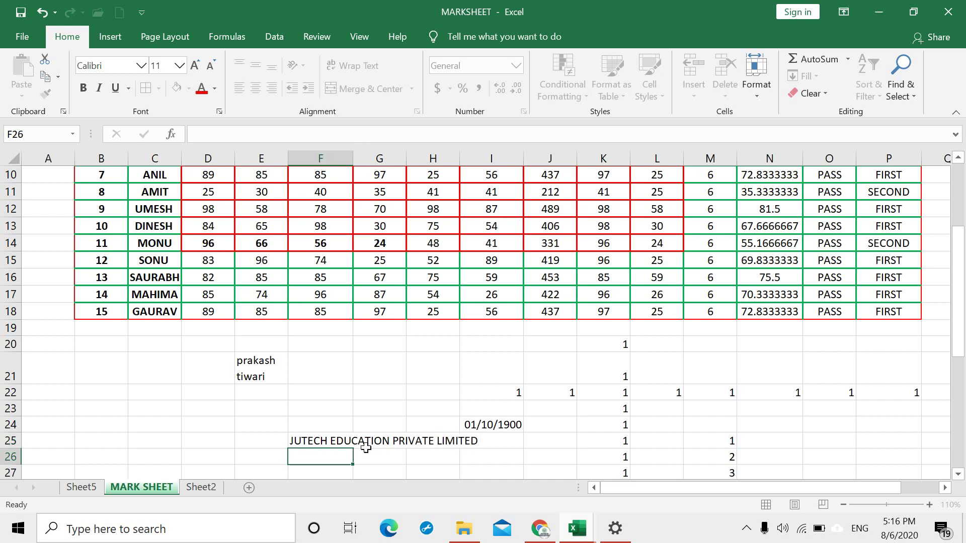
# Step: Fill-Justify F25 so JUTECH, EDUCATION, PRIVATE and LIMITED occupy F25 through F28
pyautogui.click(322, 440)
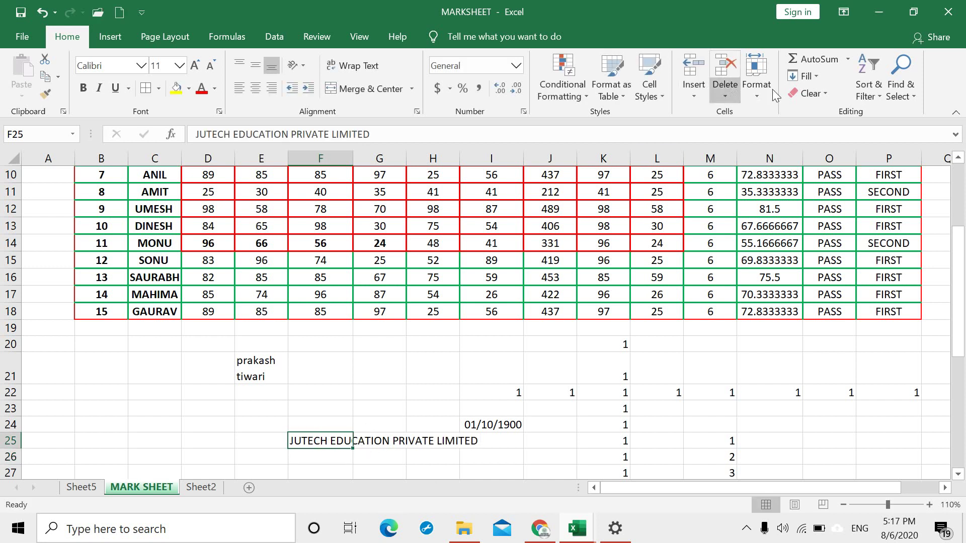
pyautogui.click(814, 77)
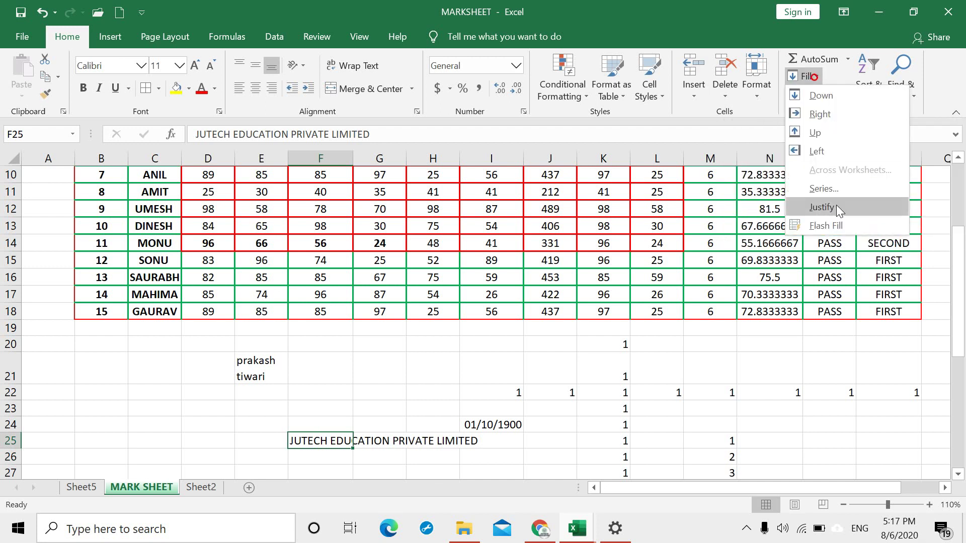
pyautogui.click(836, 205)
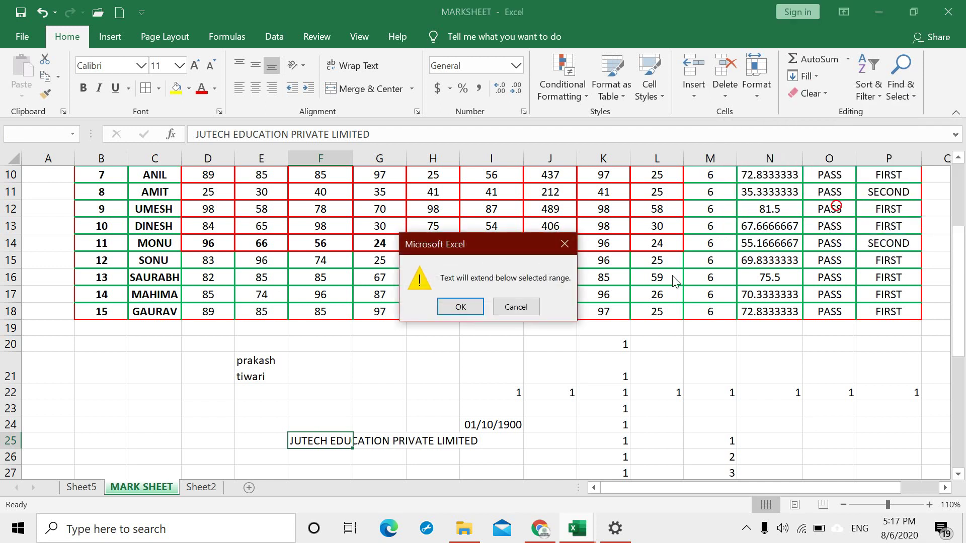
pyautogui.click(467, 306)
pyautogui.scroll(-2, 386, 433)
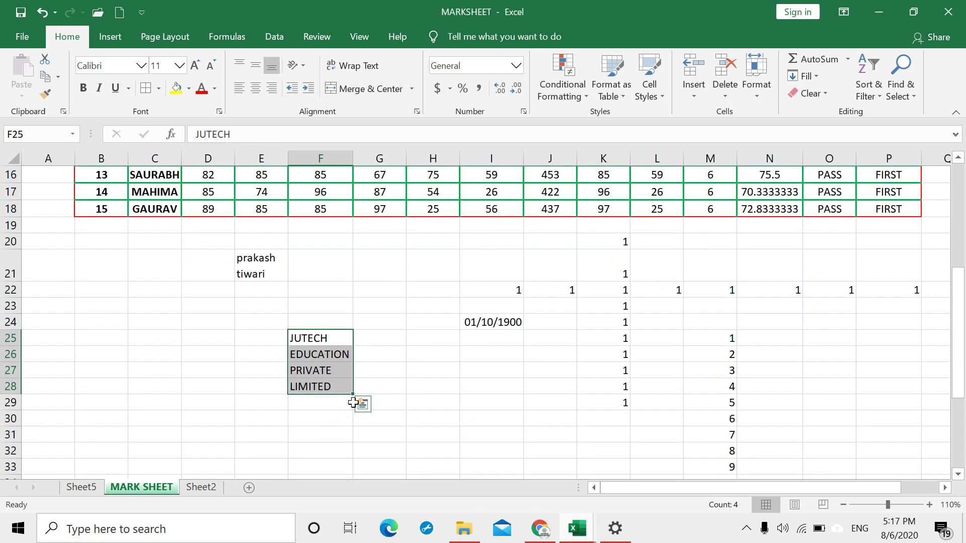
pyautogui.click(414, 379)
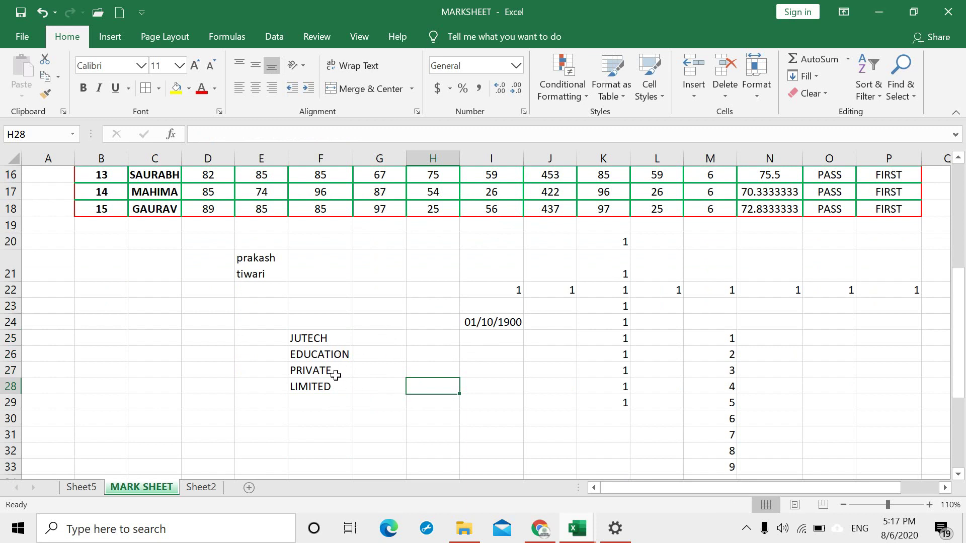
pyautogui.scroll(5, 355, 386)
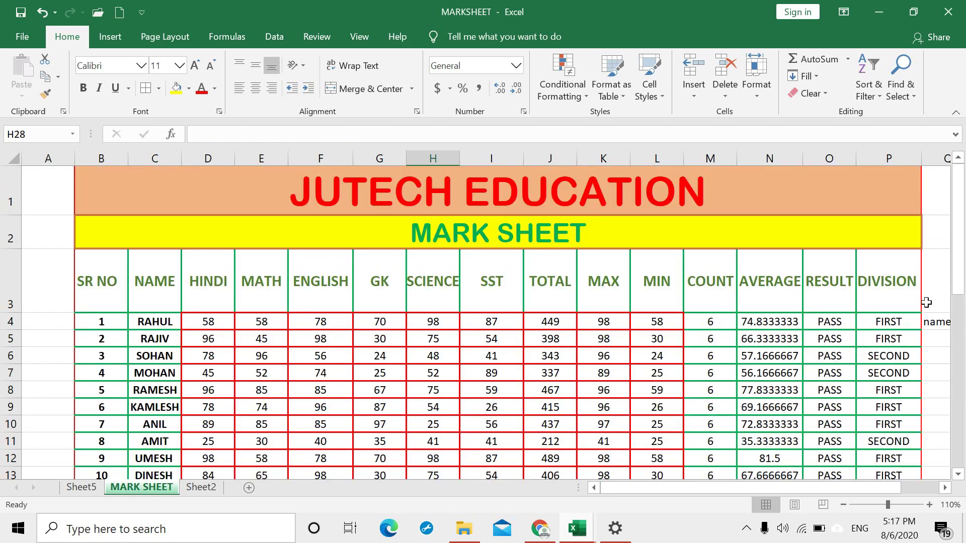
pyautogui.click(826, 94)
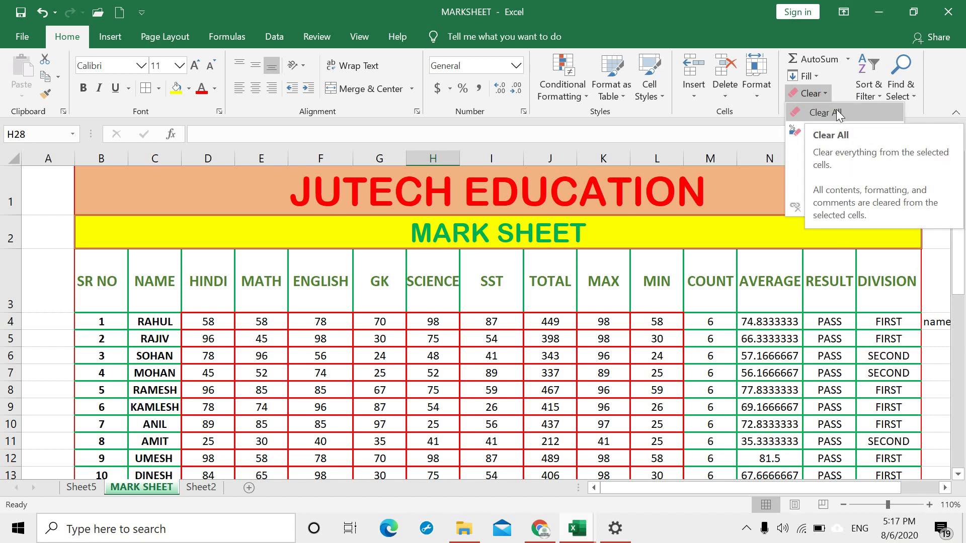
pyautogui.click(836, 111)
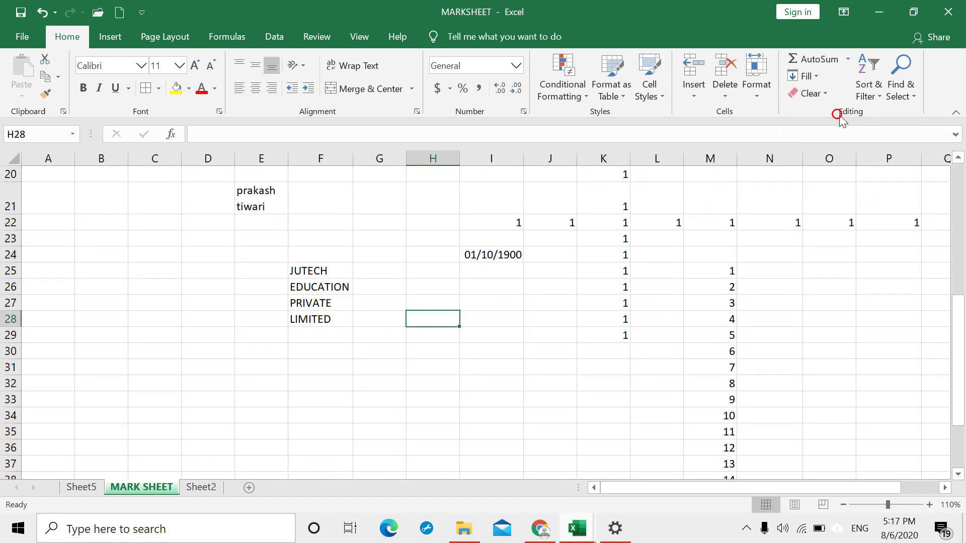
pyautogui.scroll(6, 715, 264)
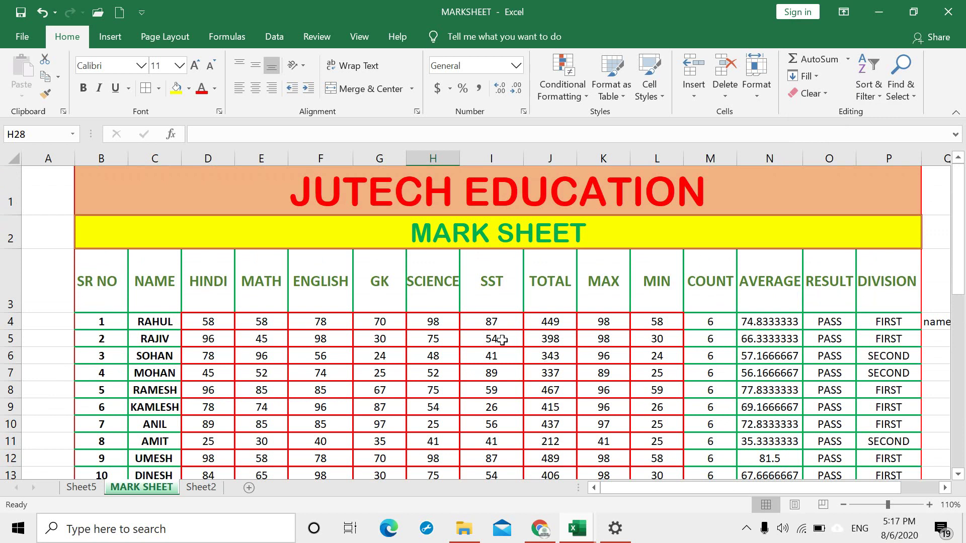
pyautogui.click(821, 92)
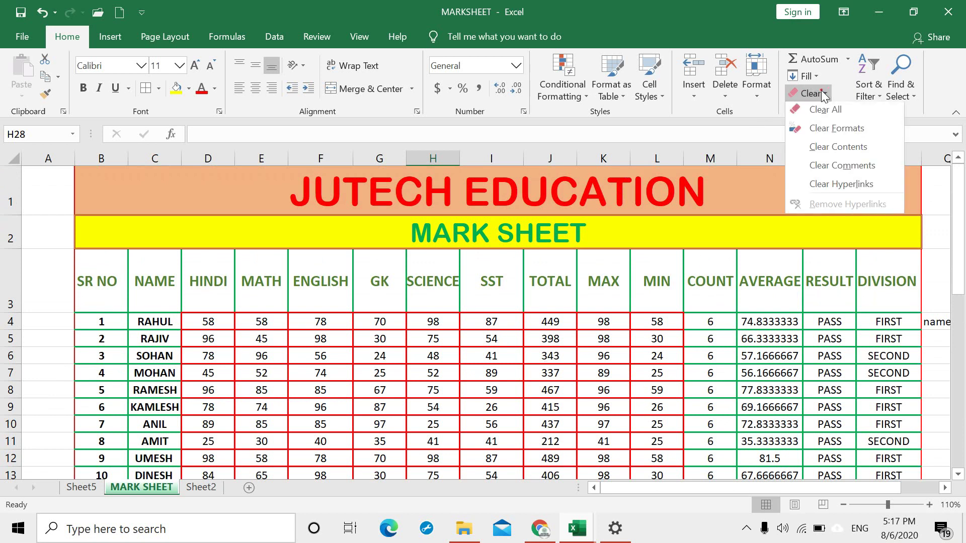
pyautogui.click(811, 112)
pyautogui.scroll(5, 540, 315)
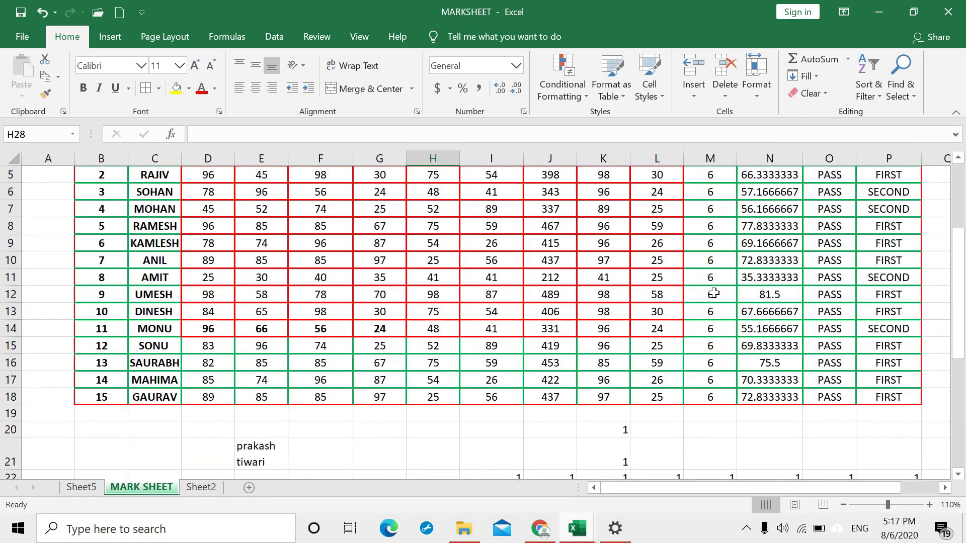
pyautogui.hotkey('ctrl', 'a')
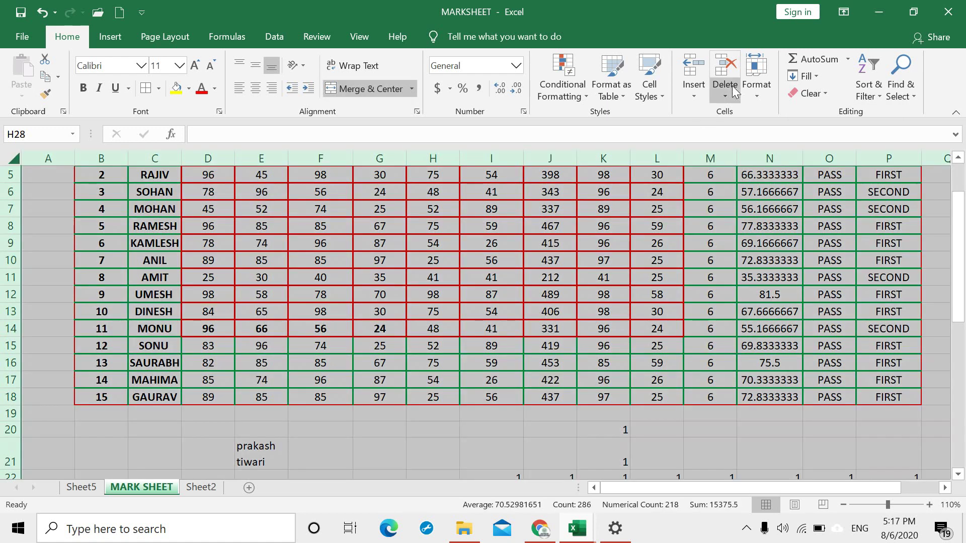
pyautogui.click(828, 94)
pyautogui.click(822, 108)
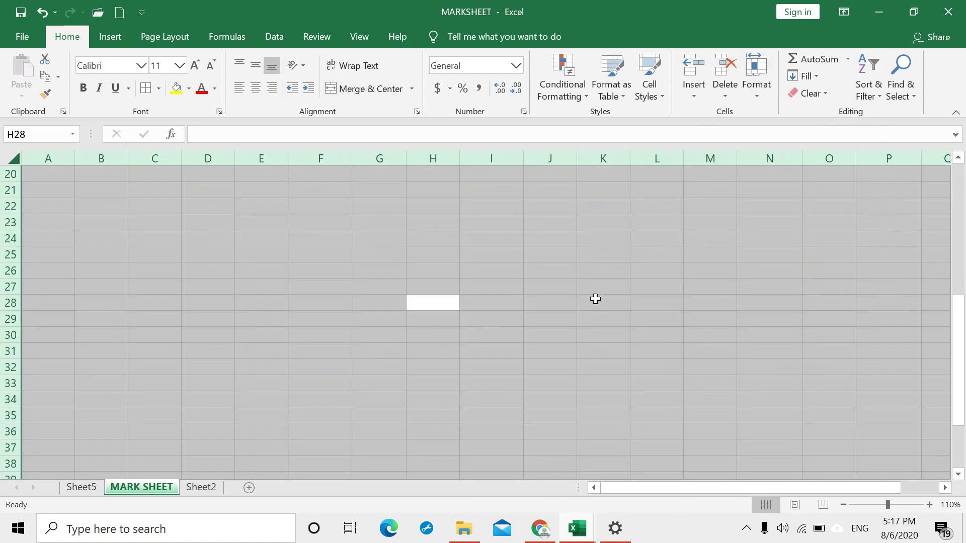
pyautogui.hotkey('ctrl', 'z')
pyautogui.scroll(6, 603, 341)
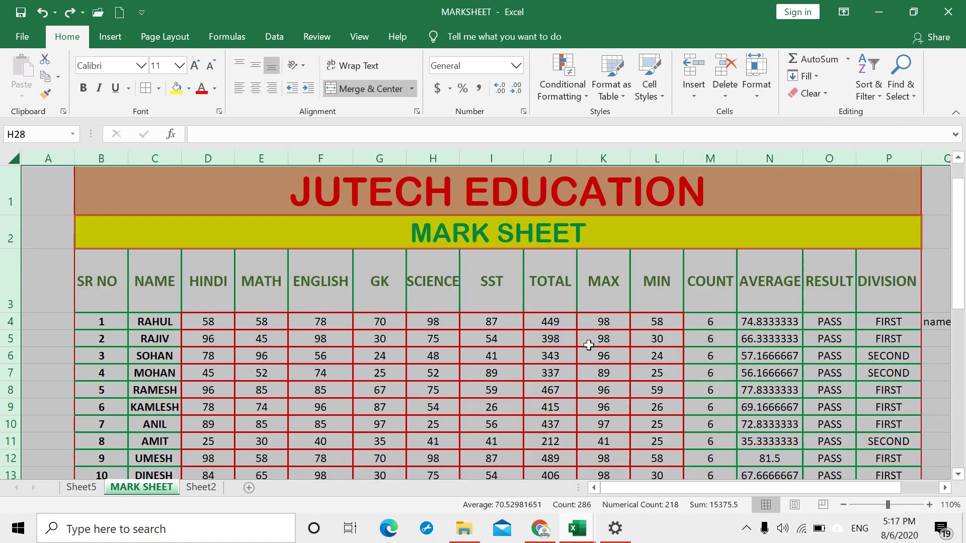
pyautogui.click(583, 336)
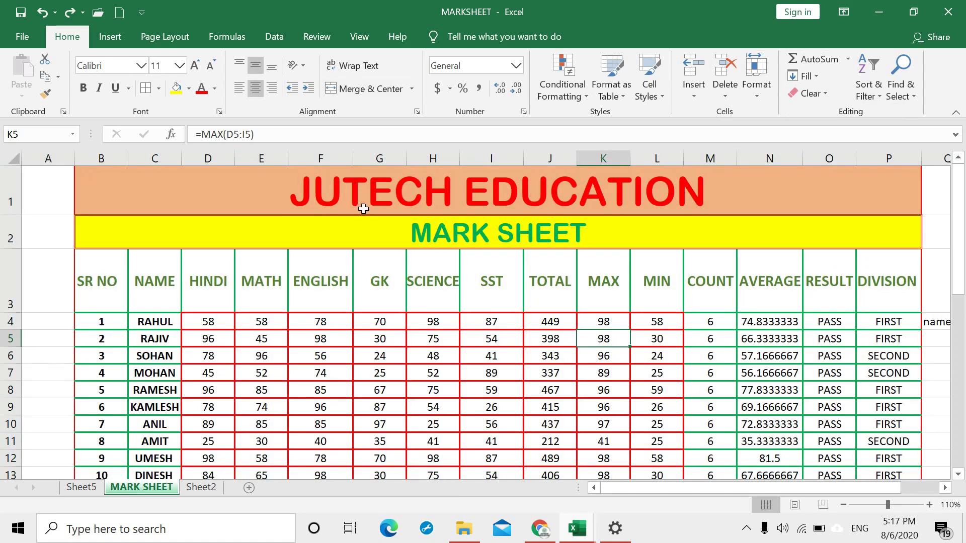
pyautogui.hotkey('ctrl', 'a')
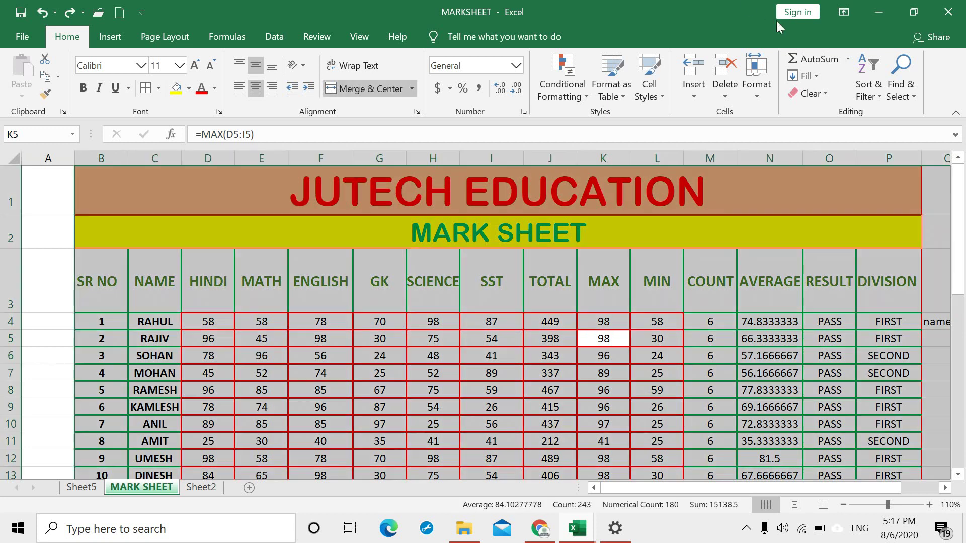
pyautogui.click(825, 95)
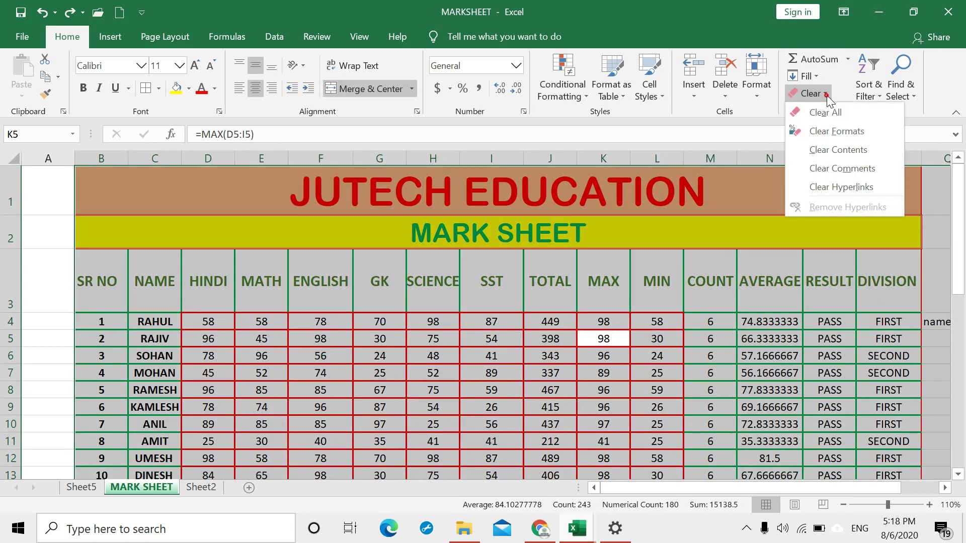
pyautogui.click(849, 134)
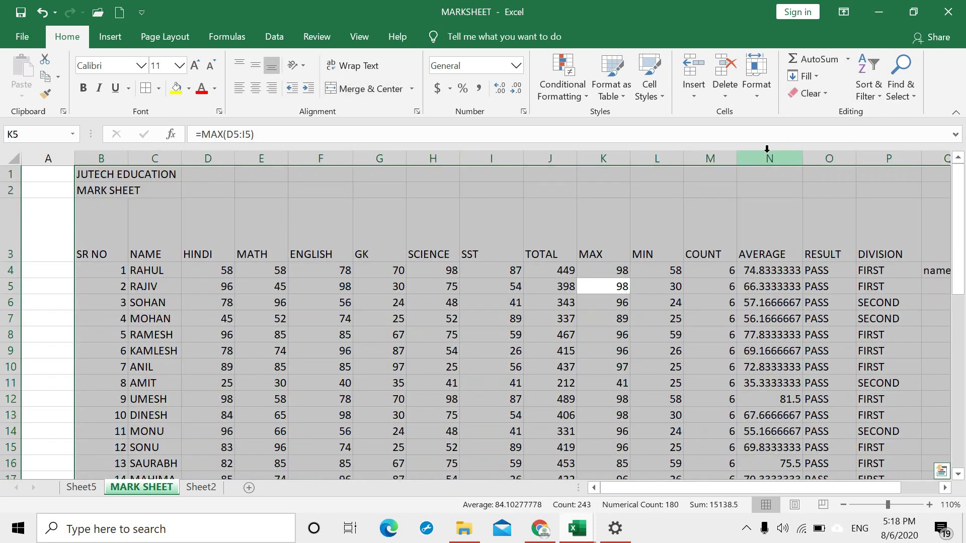
pyautogui.hotkey('ctrl', 'z')
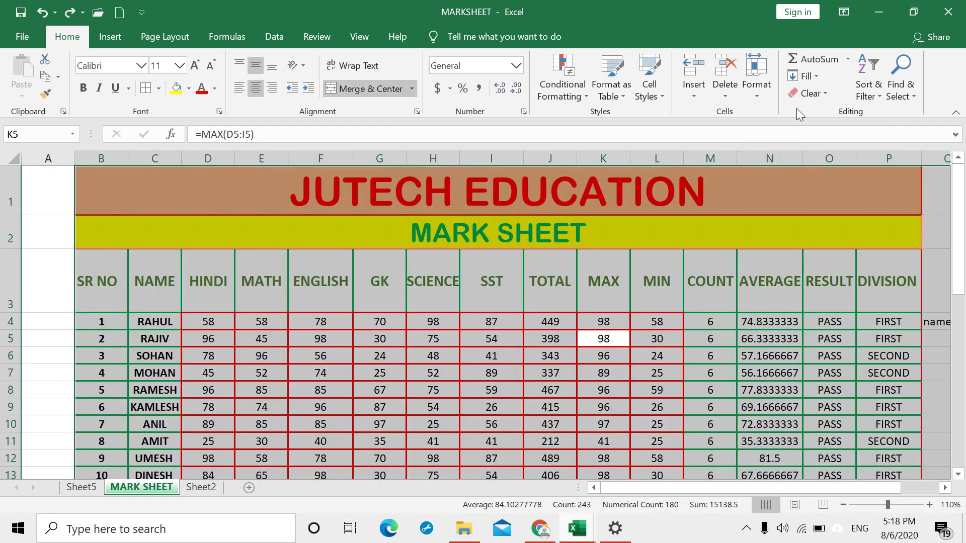
pyautogui.click(830, 93)
pyautogui.click(837, 150)
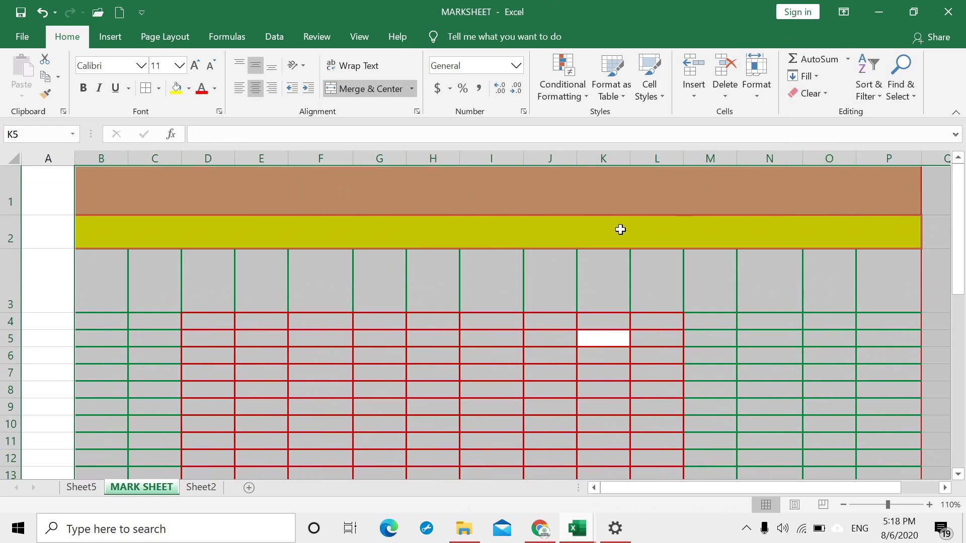
pyautogui.hotkey('ctrl', 'z')
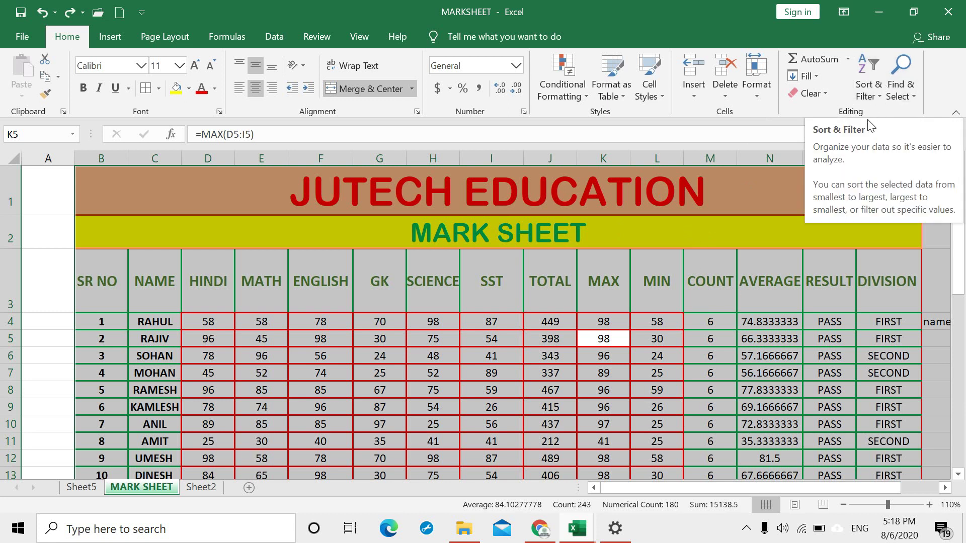
# Step: Add filter arrows to the MARKSHEET header row from SR NO to DIVISION
pyautogui.click(548, 253)
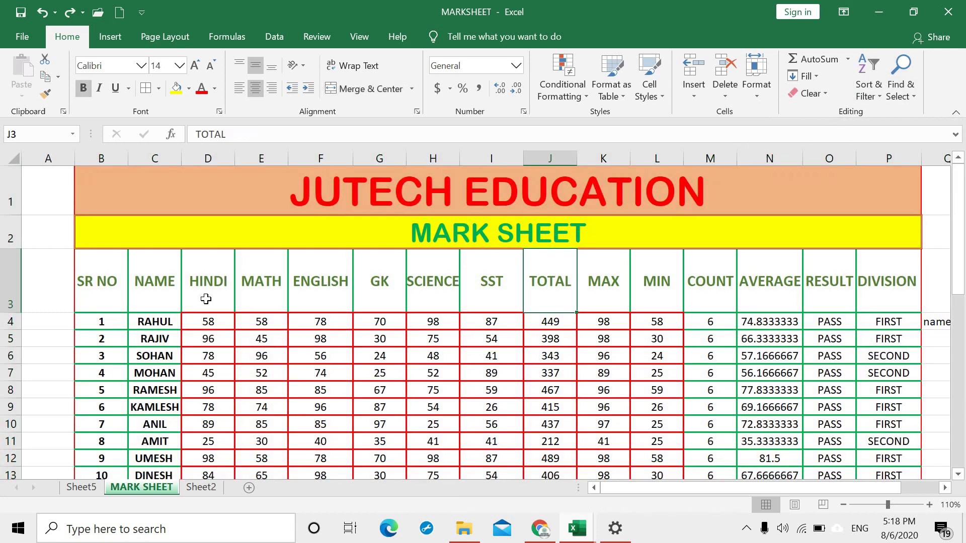
pyautogui.moveTo(132, 297)
pyautogui.mouseDown()
pyautogui.moveTo(295, 267)
pyautogui.moveTo(837, 220)
pyautogui.moveTo(864, 288)
pyautogui.mouseUp()
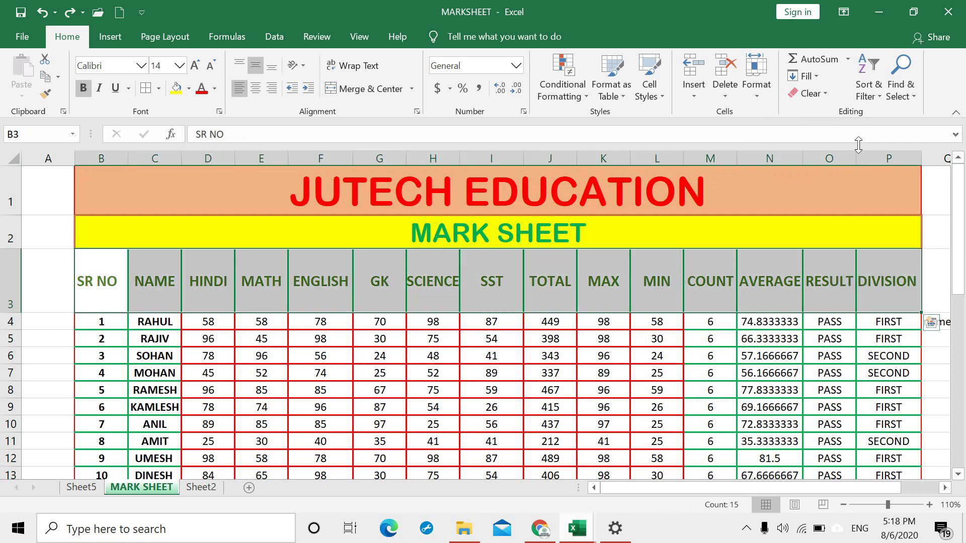
pyautogui.click(874, 96)
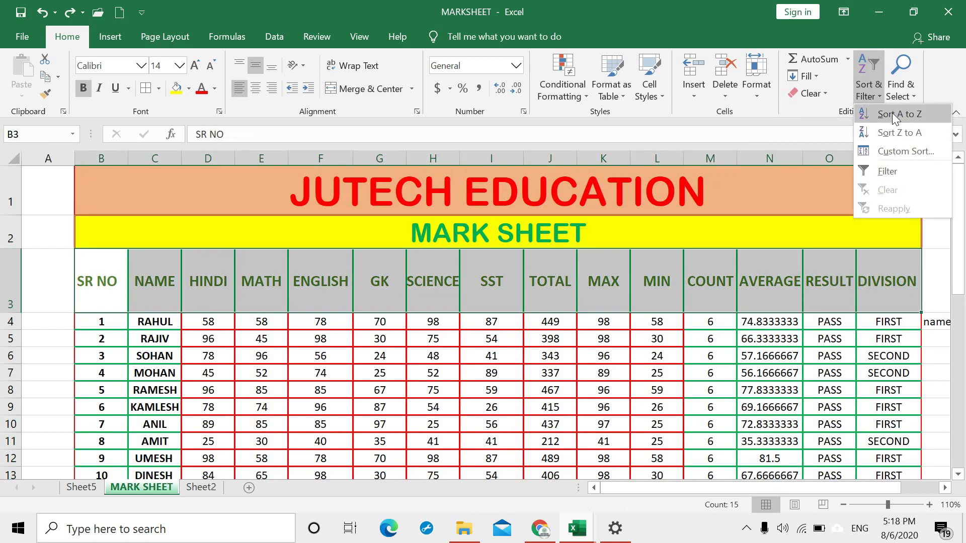
pyautogui.click(882, 171)
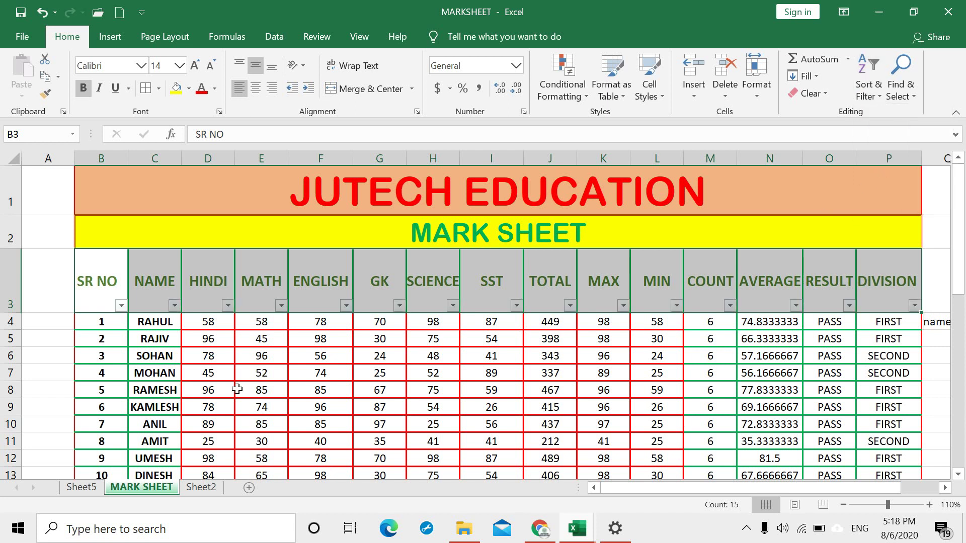
pyautogui.click(263, 345)
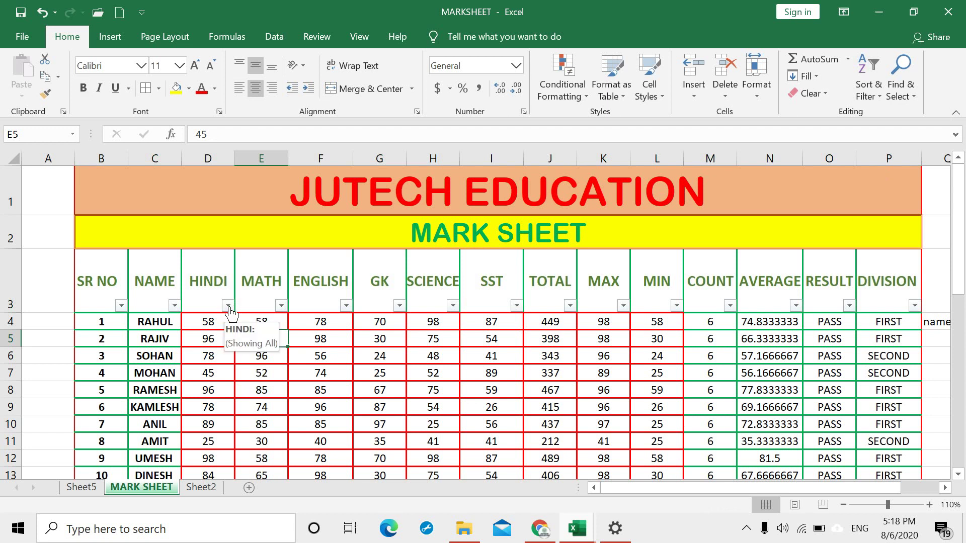
# Step: Sort the rows by HINDI marks ascending, then re-sort Largest to Smallest
pyautogui.click(226, 307)
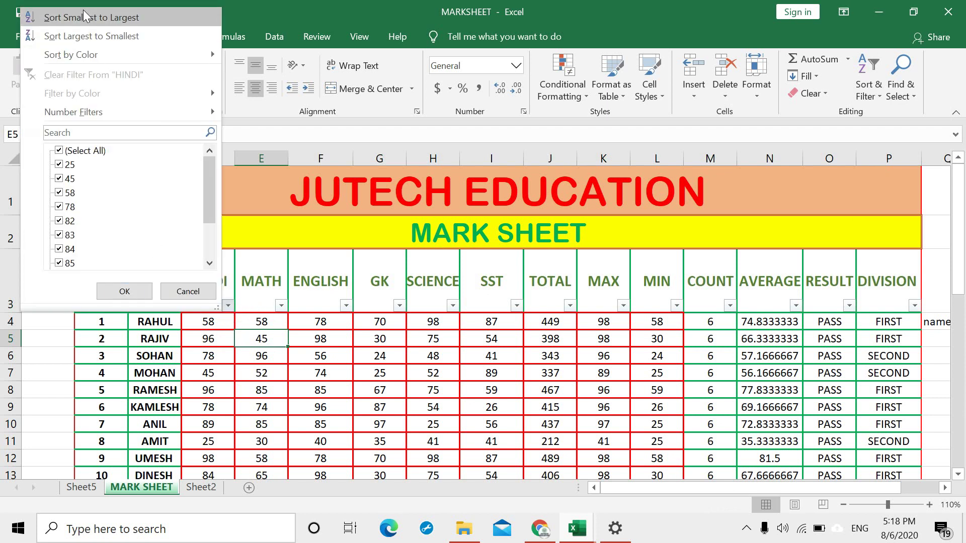
pyautogui.click(90, 15)
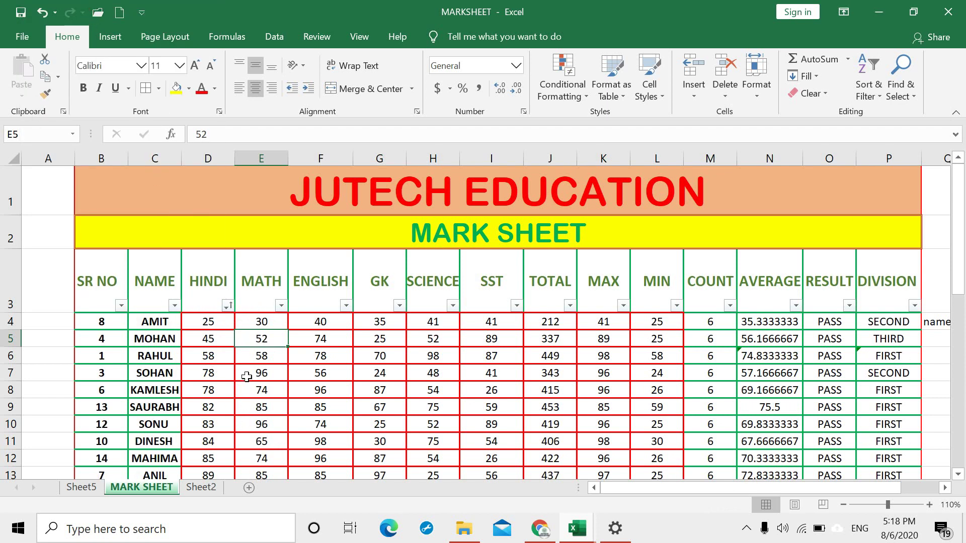
pyautogui.click(227, 305)
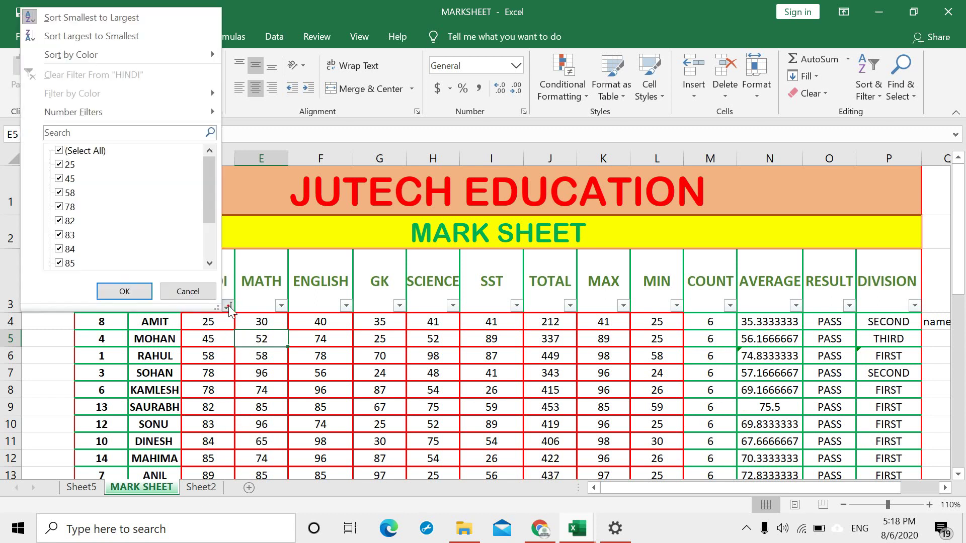
pyautogui.click(133, 34)
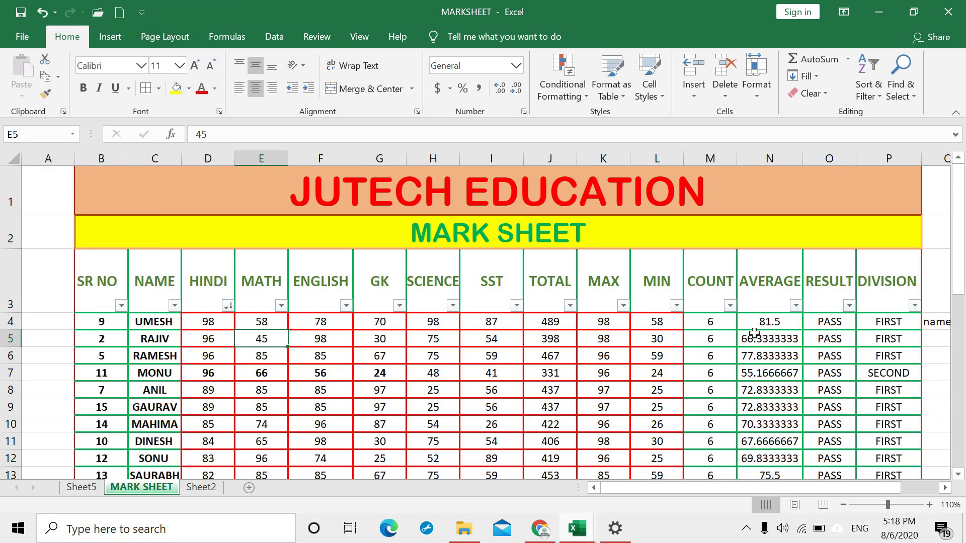
# Step: Clear the HINDI sort state and remove the filter arrows from the header row
pyautogui.click(872, 95)
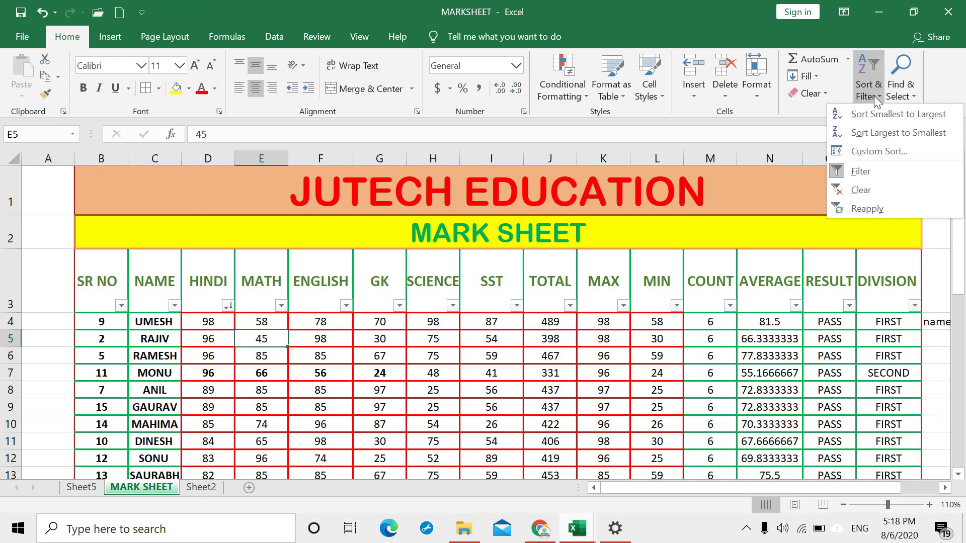
pyautogui.click(858, 191)
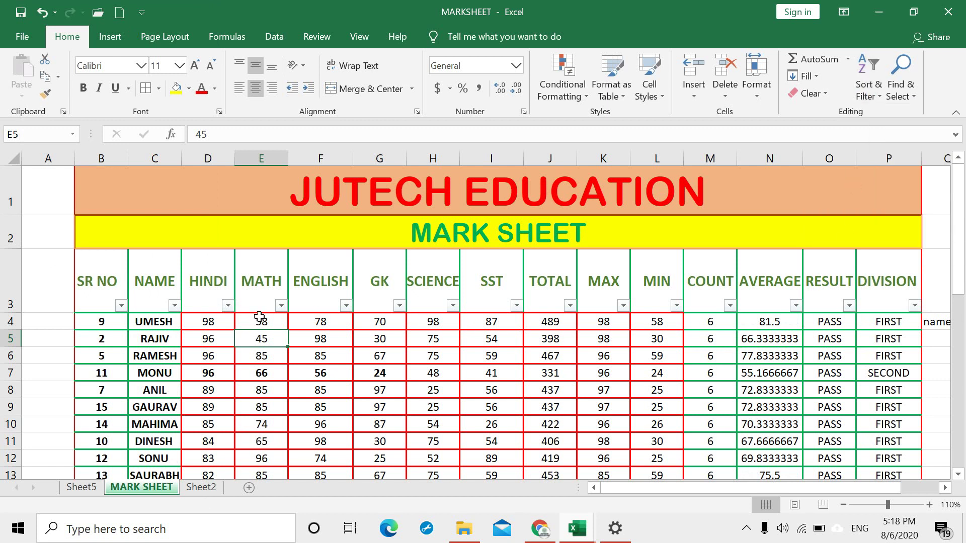
pyautogui.moveTo(77, 277); pyautogui.dragTo(862, 264)
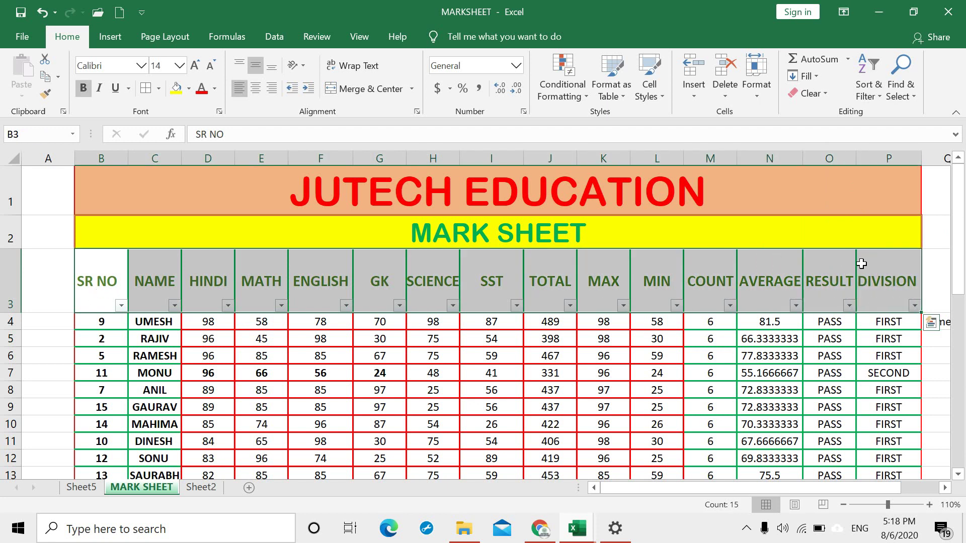
pyautogui.click(876, 96)
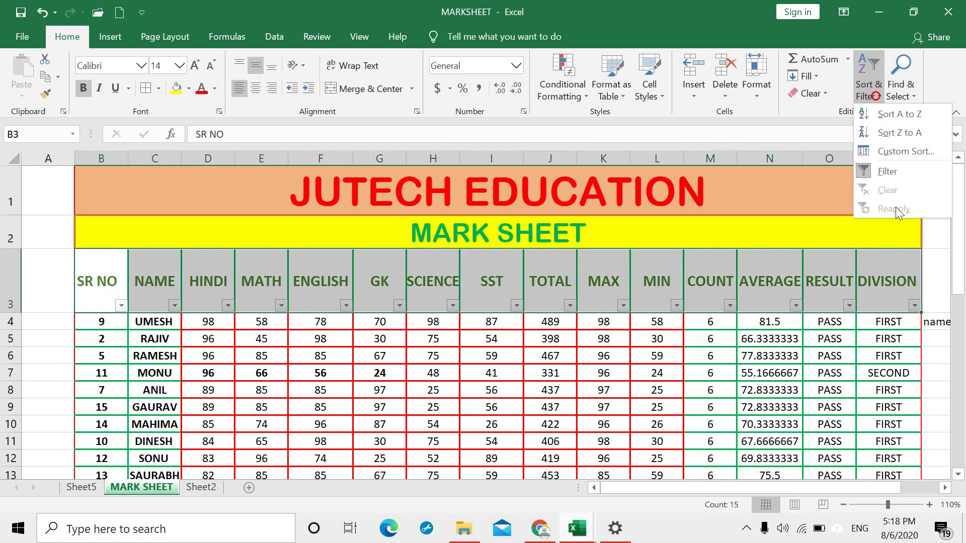
pyautogui.click(843, 282)
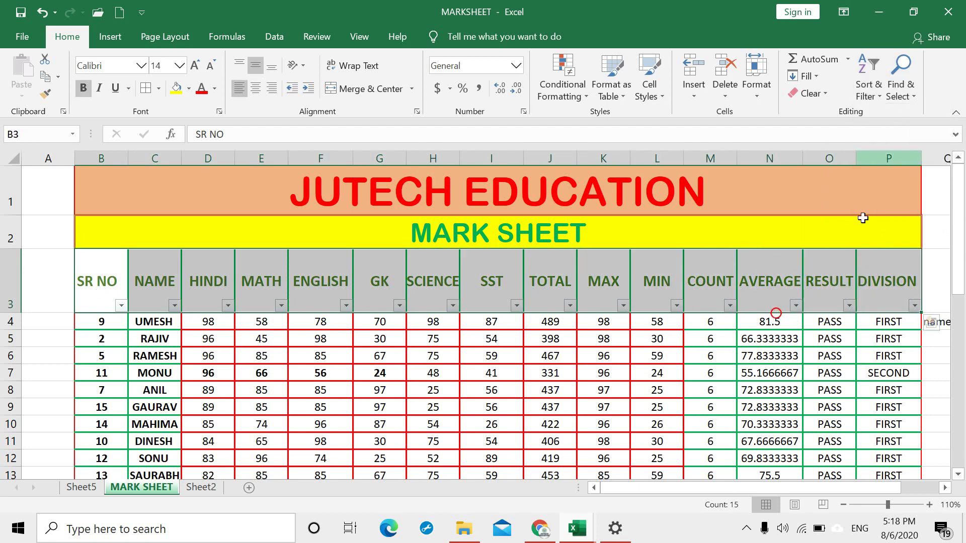
pyautogui.click(876, 89)
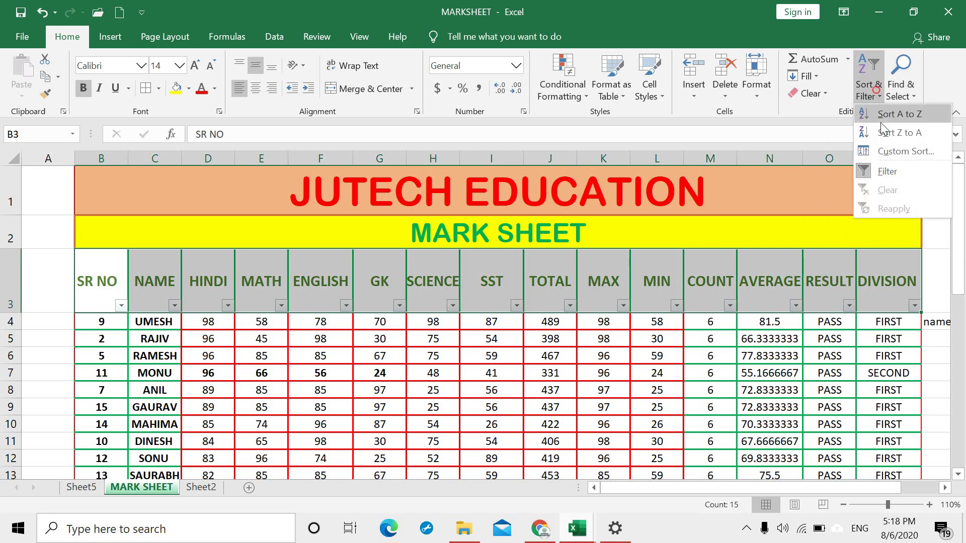
pyautogui.click(870, 173)
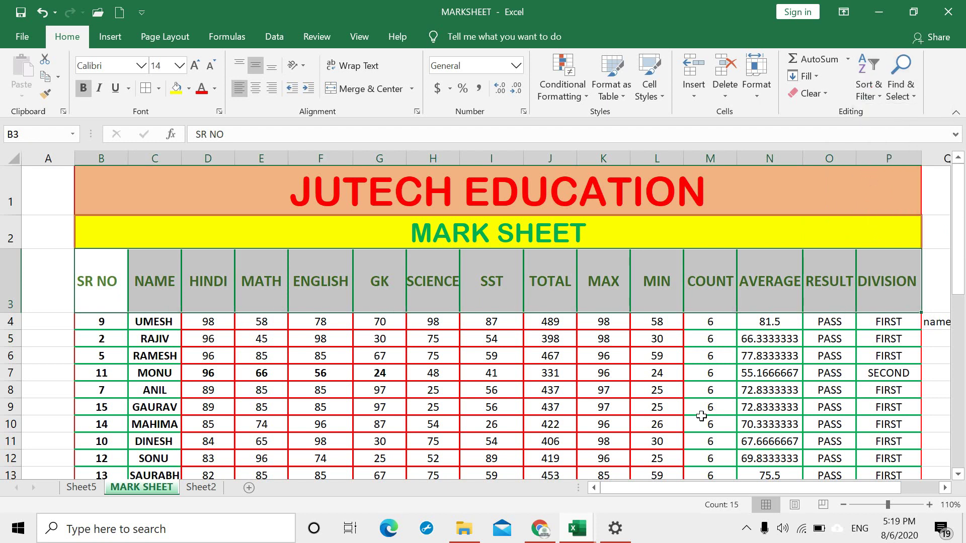
pyautogui.click(704, 420)
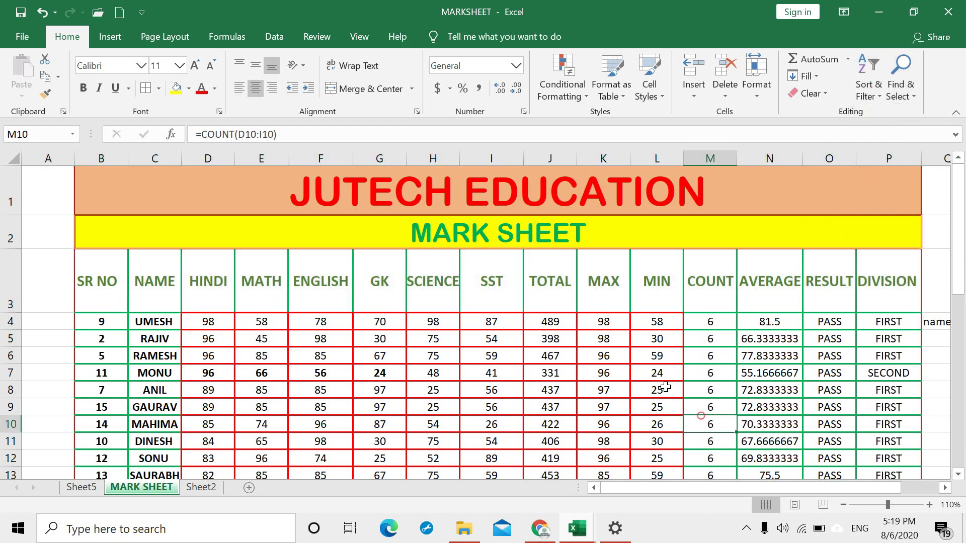
pyautogui.click(903, 76)
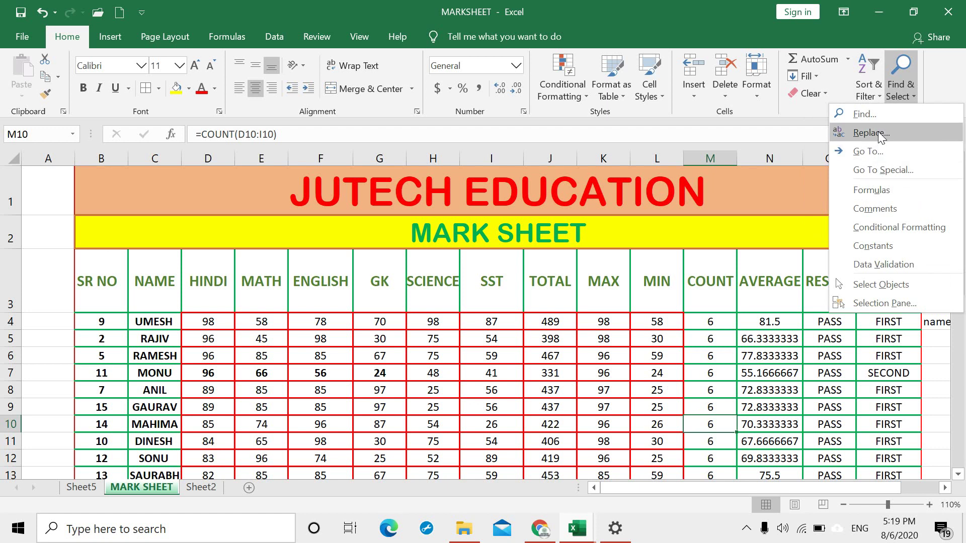
pyautogui.click(865, 114)
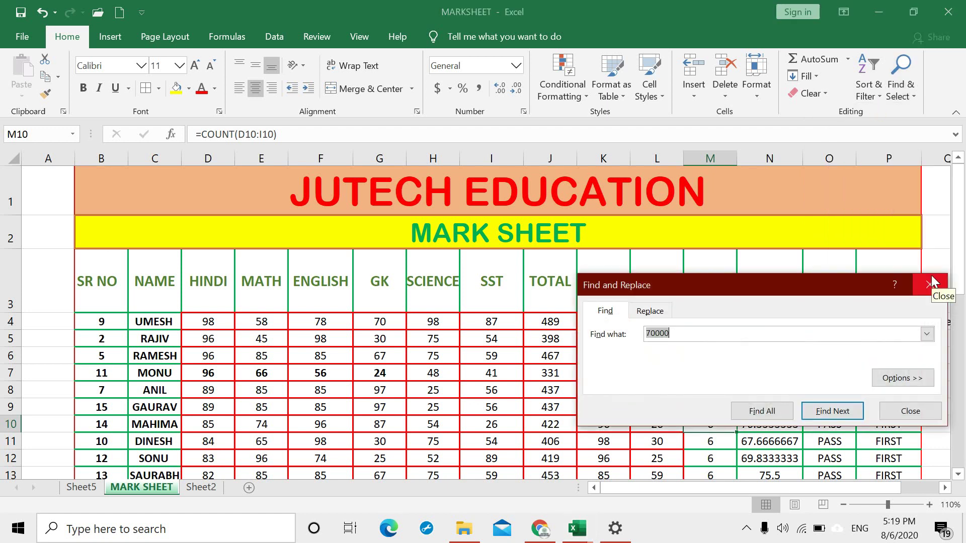
pyautogui.write('75')
pyautogui.press('Return')
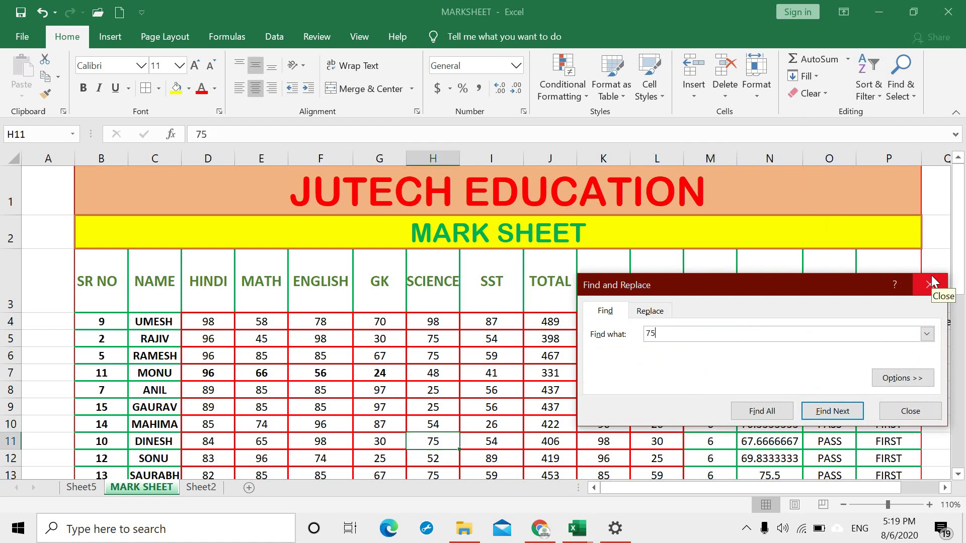
pyautogui.press('Return')
pyautogui.press('Return')
pyautogui.press('Return')
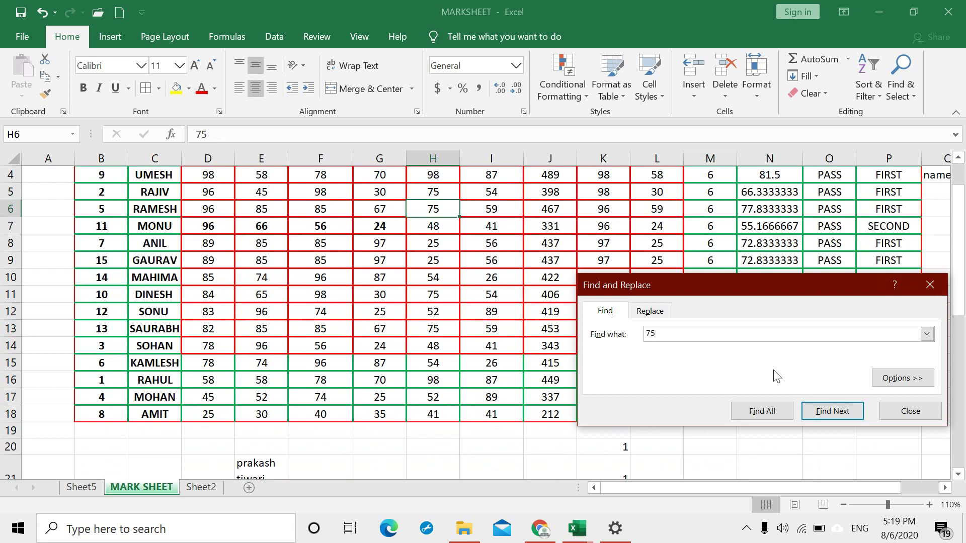
pyautogui.click(723, 331)
pyautogui.moveTo(679, 335); pyautogui.dragTo(601, 341)
pyautogui.press('Return')
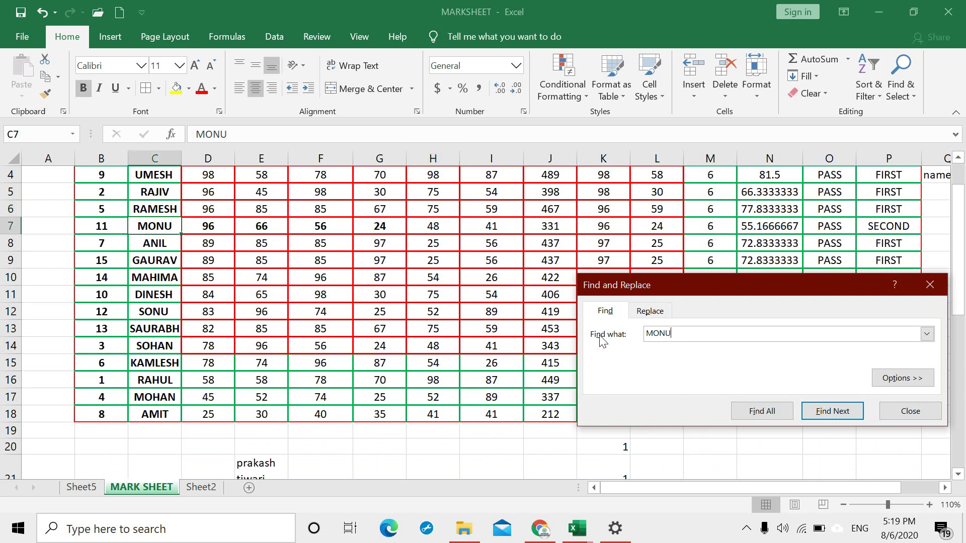
pyautogui.press('Escape')
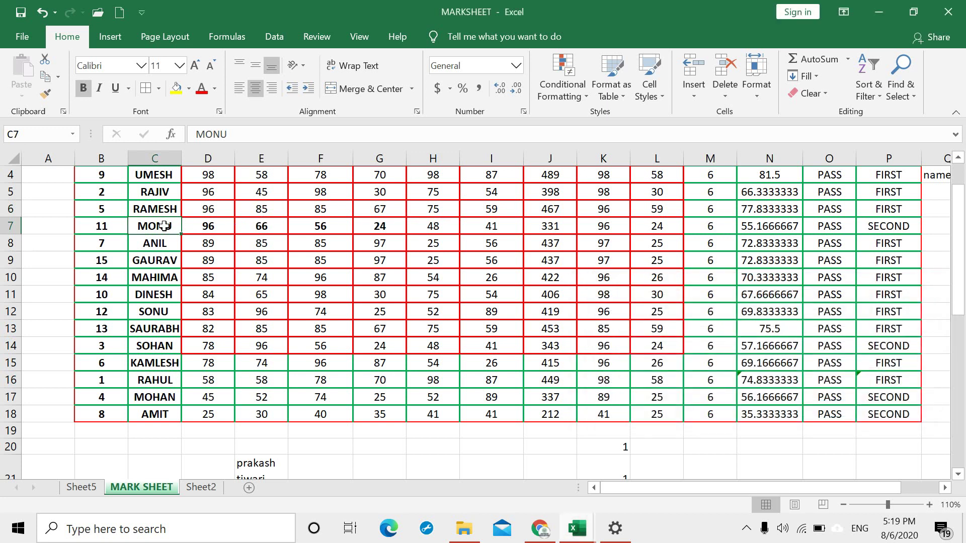
pyautogui.click(301, 329)
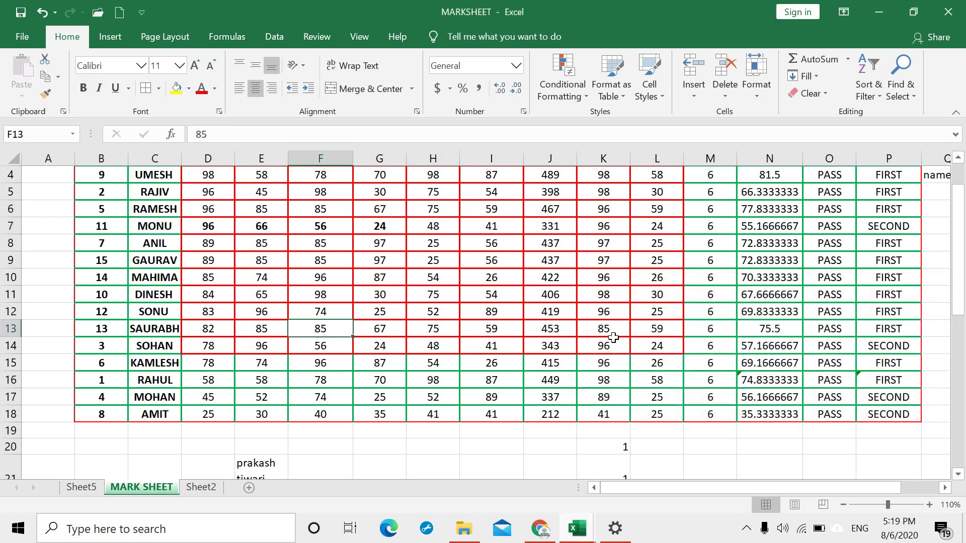
pyautogui.scroll(1, 582, 345)
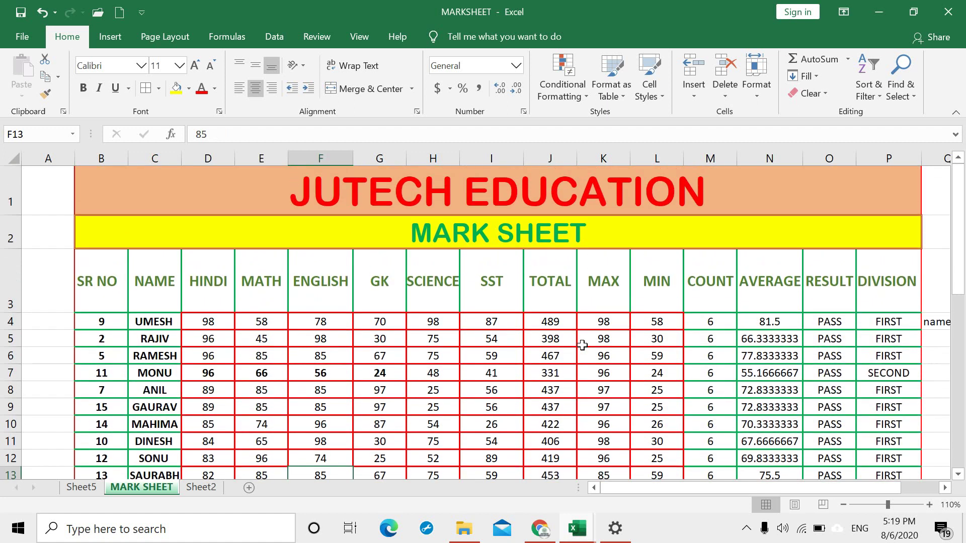